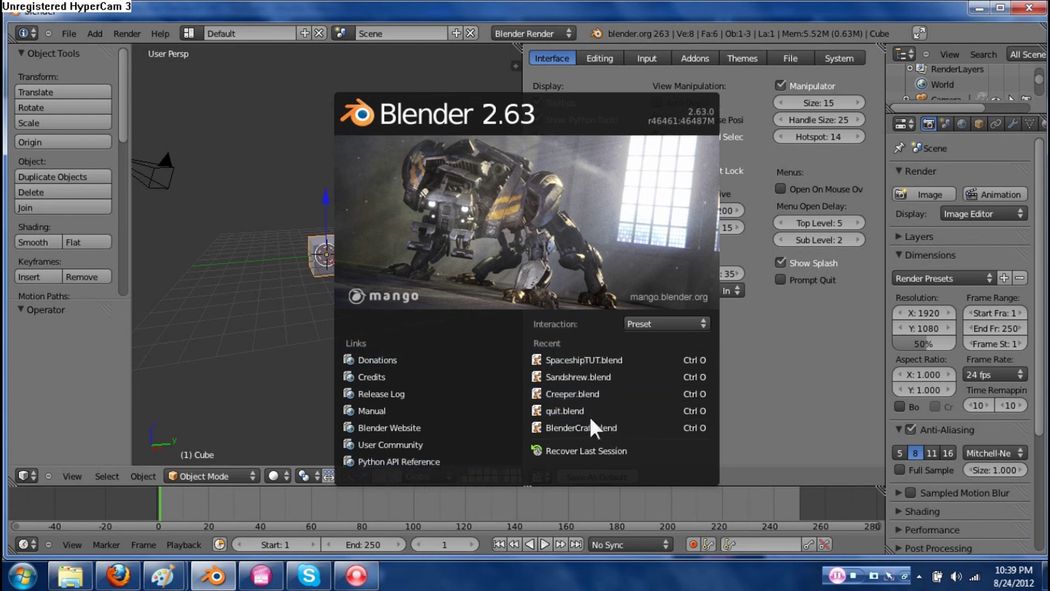
Open the recent file SpaceshipTUT.blend and switch the spaceship mesh to Edit Mode
{"action": "left_click", "coordinate": [580, 363]}
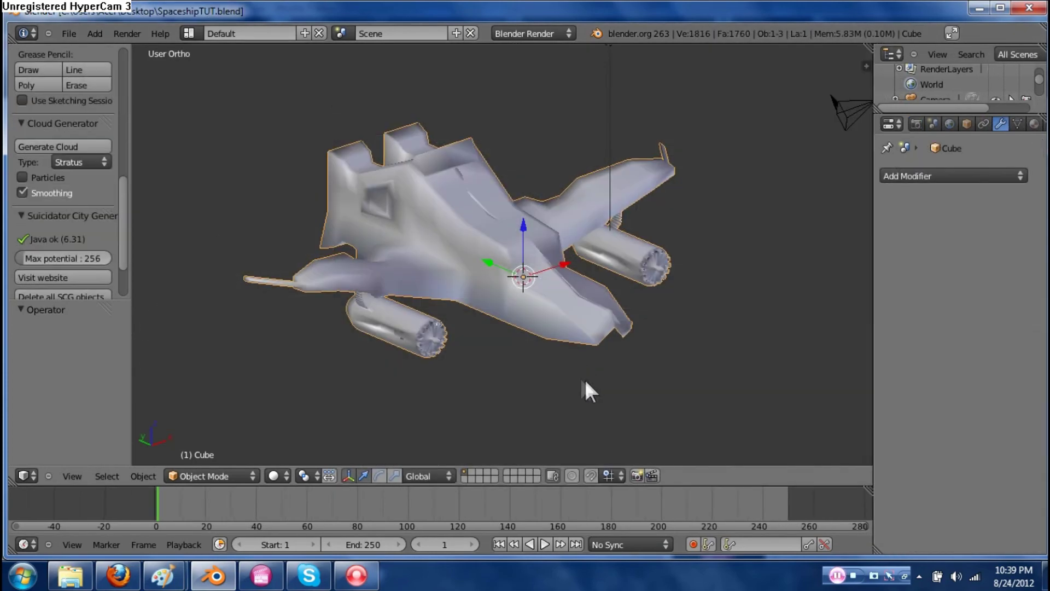
{"action": "middle_click_drag", "start_coordinate": [581, 378], "coordinate": [575, 314]}
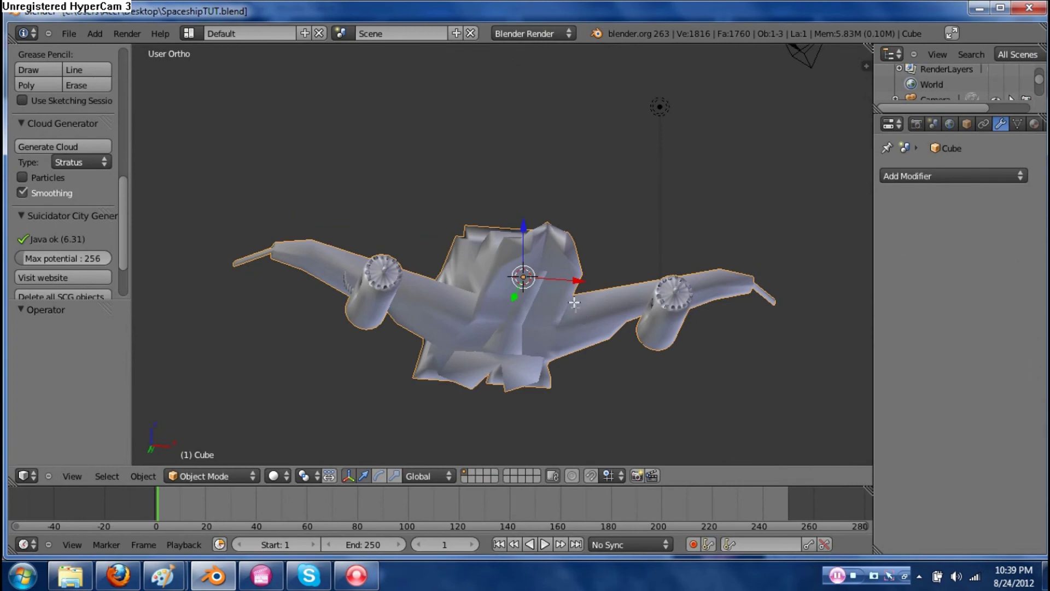
{"action": "key", "text": "Tab"}
{"action": "scroll", "coordinate": [562, 301], "scroll_direction": "up", "scroll_amount": 5}
{"action": "scroll", "coordinate": [563, 301], "scroll_direction": "up", "scroll_amount": 1}
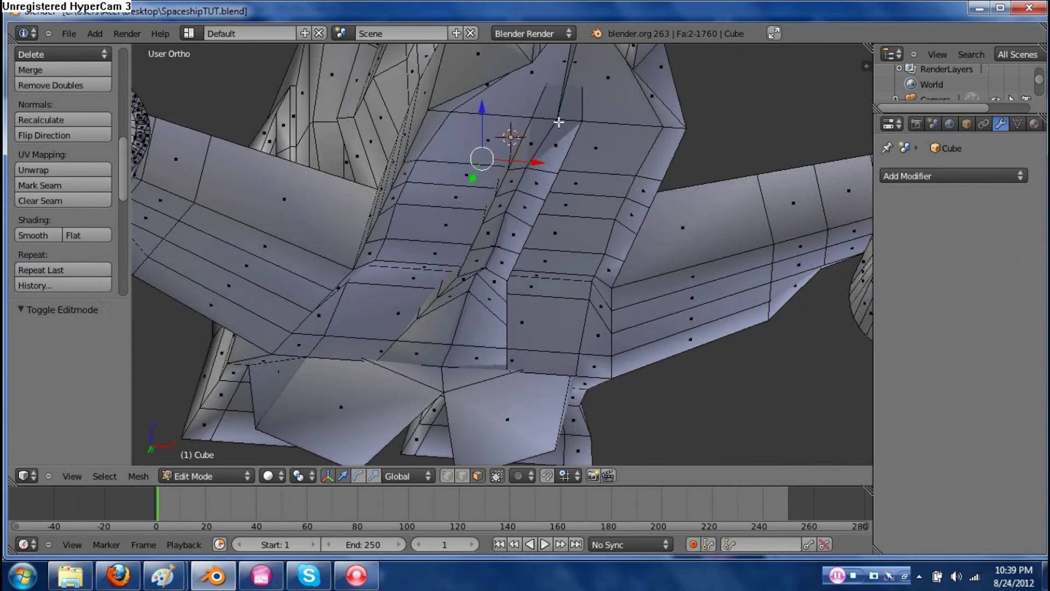
Examine the spaceship's mesh from the side, above and below, focusing on the fuselage's underside centre seam
{"action": "middle_click_drag", "start_coordinate": [553, 179], "coordinate": [392, 169]}
{"action": "key", "text": "Tab"}
{"action": "key", "text": "Tab"}
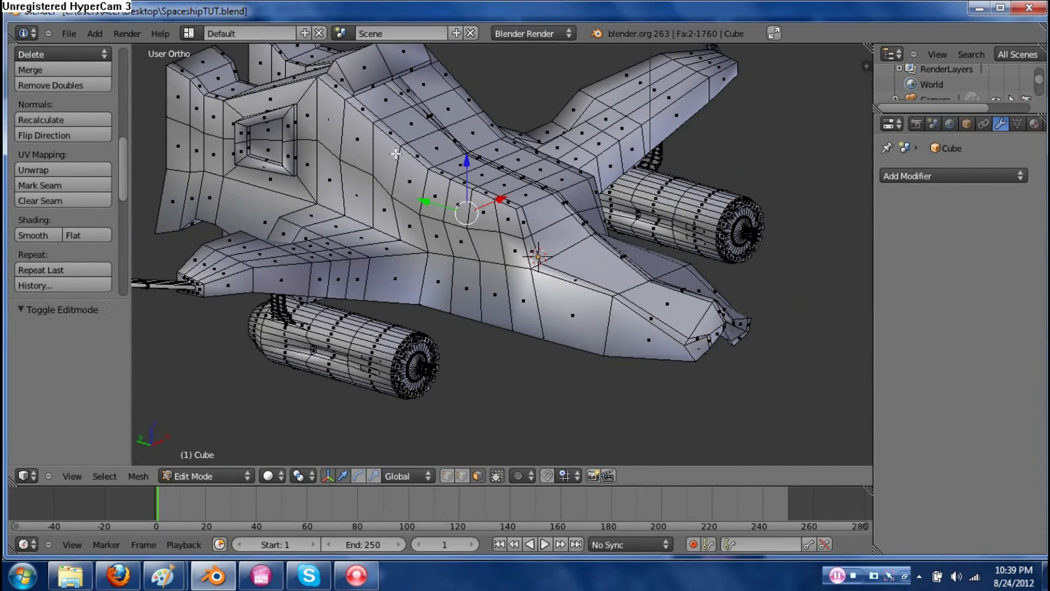
{"action": "middle_click_drag", "start_coordinate": [516, 339], "coordinate": [453, 284]}
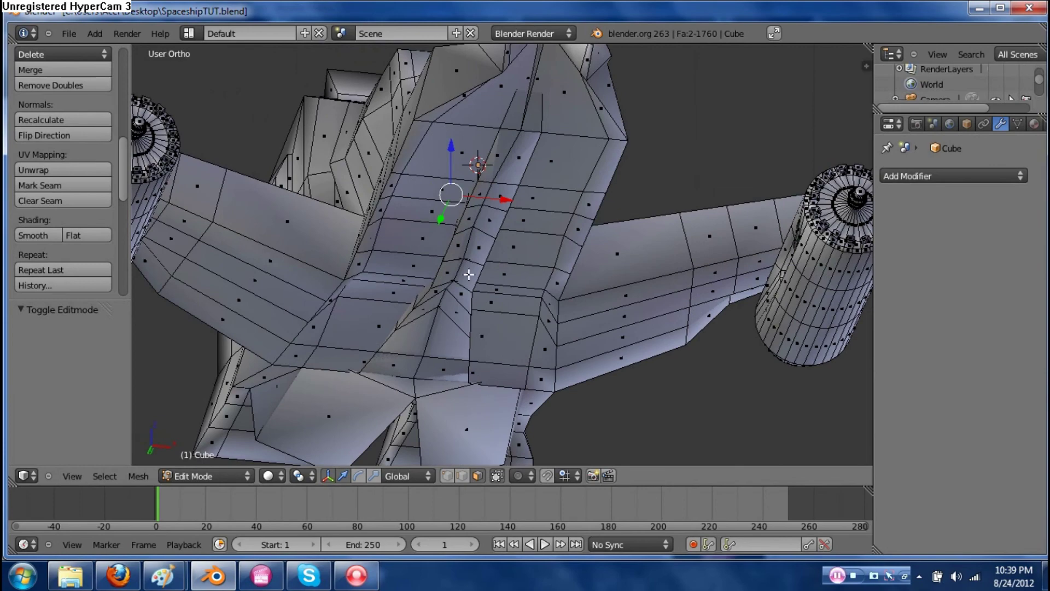
{"action": "middle_click_drag", "start_coordinate": [495, 288], "coordinate": [471, 287]}
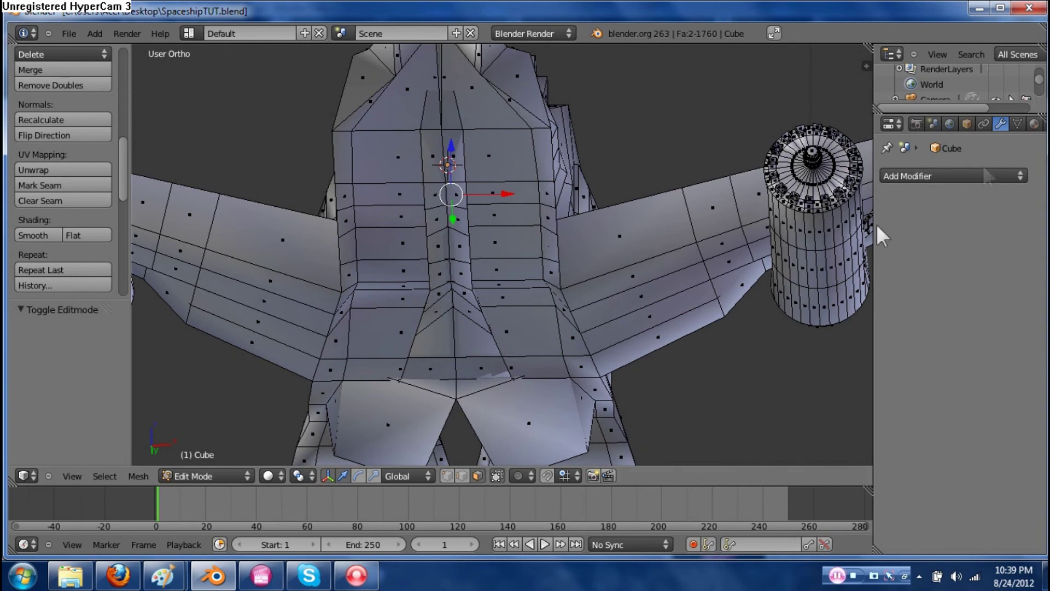
{"action": "scroll", "coordinate": [454, 273], "scroll_direction": "up", "scroll_amount": 3}
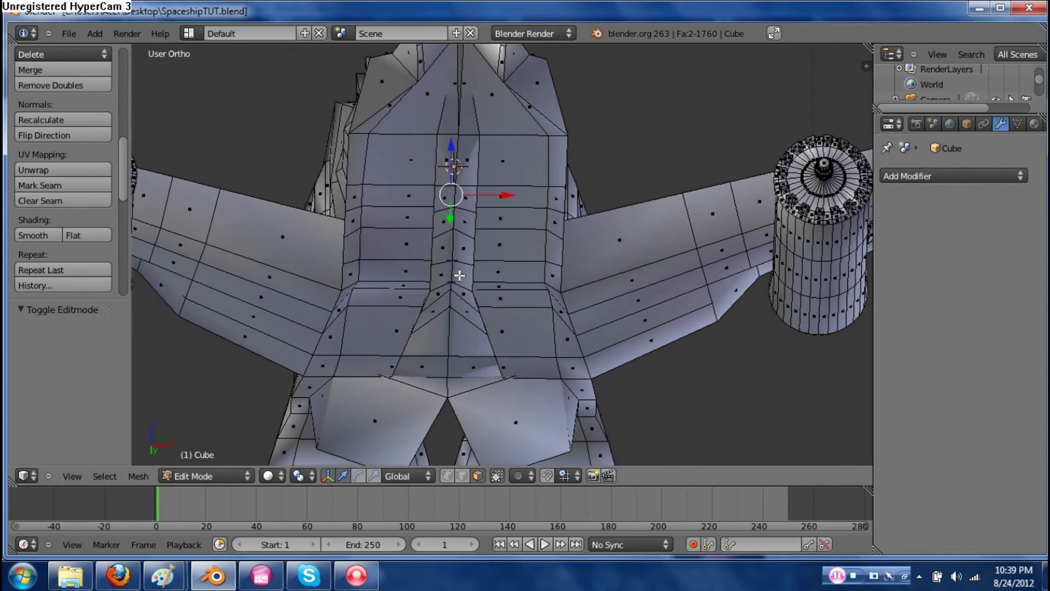
{"action": "middle_click_drag", "start_coordinate": [459, 225], "coordinate": [460, 279]}
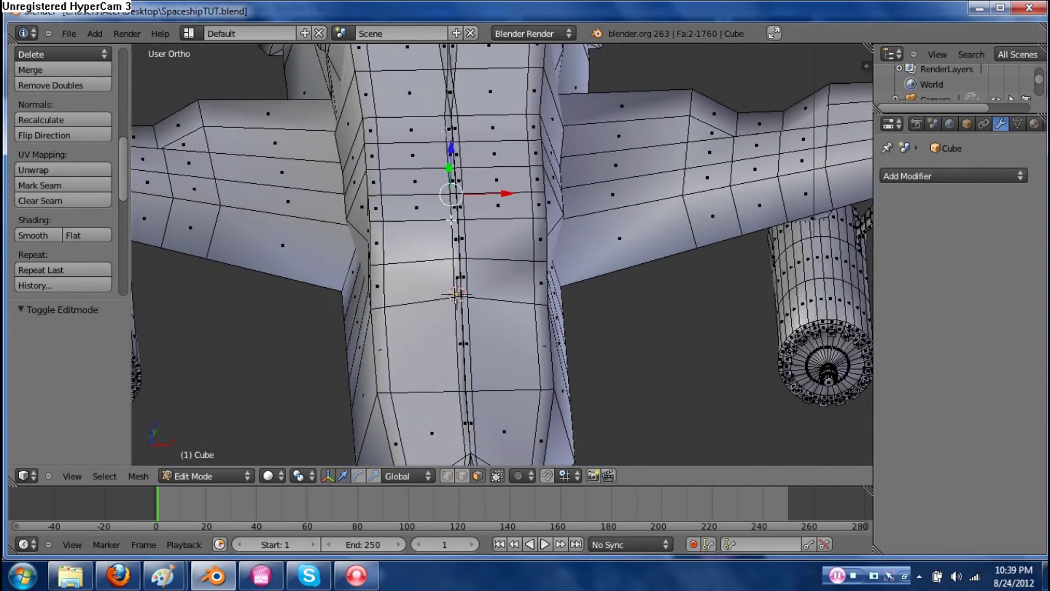
{"action": "scroll", "coordinate": [455, 336], "scroll_direction": "down", "scroll_amount": 2}
{"action": "middle_click_drag", "start_coordinate": [455, 336], "coordinate": [446, 215]}
{"action": "scroll", "coordinate": [449, 300], "scroll_direction": "up", "scroll_amount": 4}
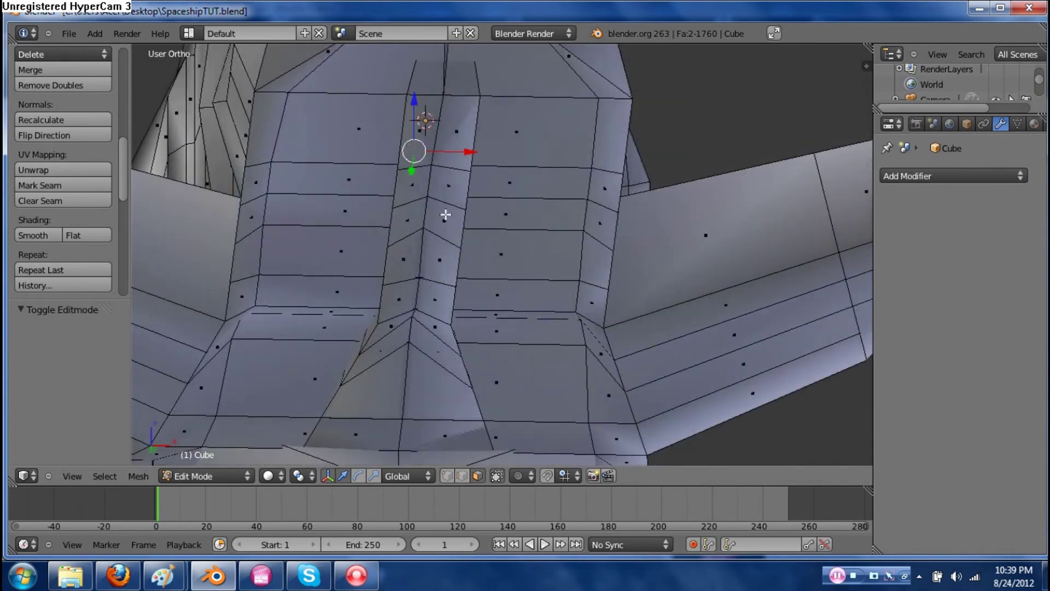
Select matching faces on either side of the underside's centre seam to compare them
{"action": "right_click", "coordinate": [377, 201]}
{"action": "right_click", "coordinate": [498, 213]}
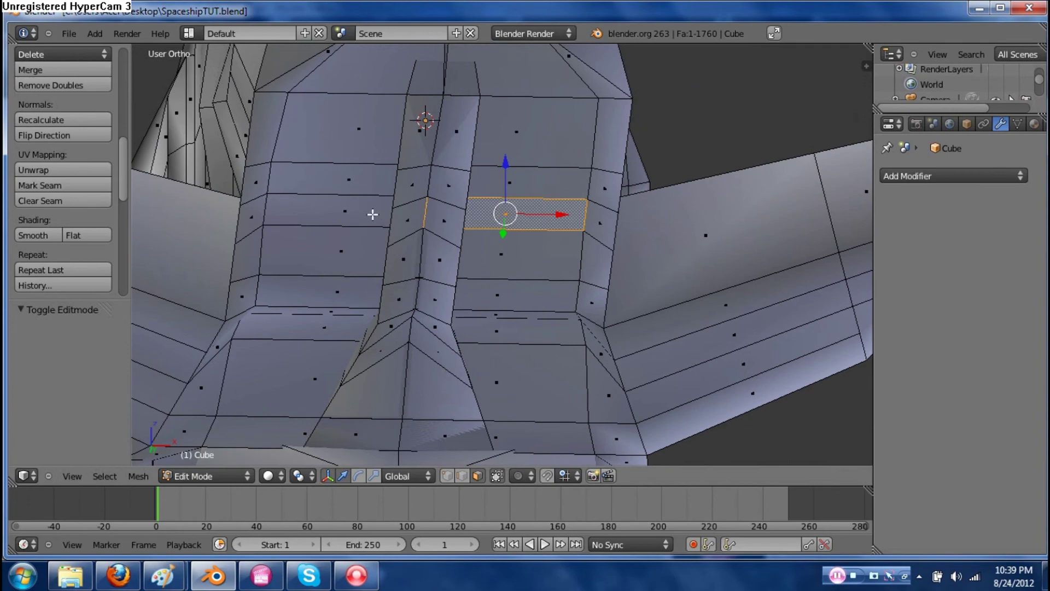
{"action": "right_click", "coordinate": [360, 213]}
{"action": "middle_click_drag", "start_coordinate": [461, 225], "coordinate": [542, 227]}
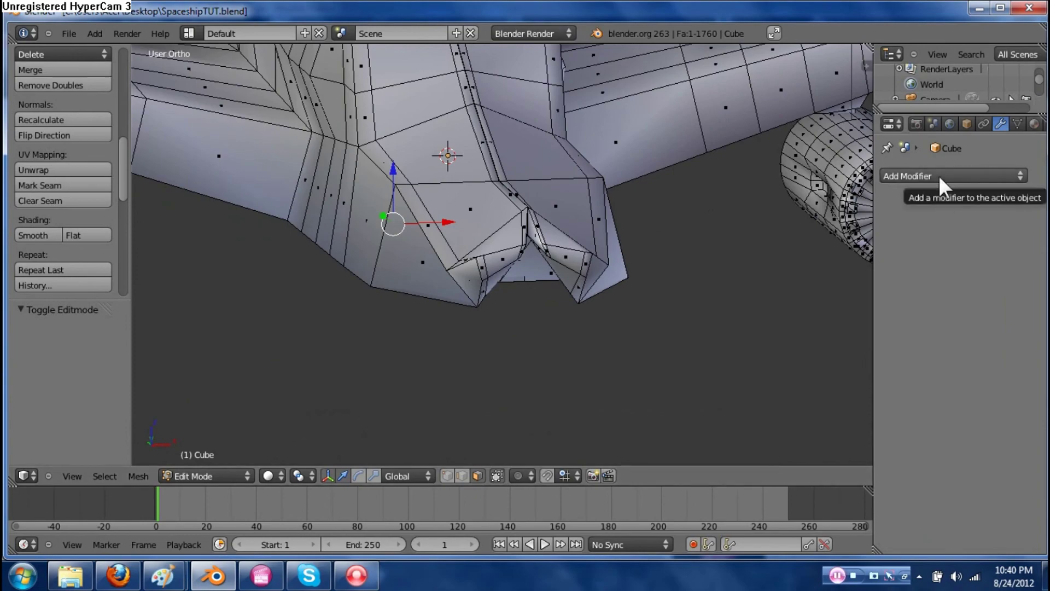
Inspect the narrow faces along the fuselage's top centre seam and return the spaceship to Object Mode
{"action": "scroll", "coordinate": [576, 281], "scroll_direction": "down", "scroll_amount": 5}
{"action": "middle_click_drag", "start_coordinate": [576, 281], "coordinate": [569, 232]}
{"action": "scroll", "coordinate": [520, 305], "scroll_direction": "up", "scroll_amount": 3}
{"action": "scroll", "coordinate": [494, 271], "scroll_direction": "up", "scroll_amount": 2}
{"action": "scroll", "coordinate": [494, 271], "scroll_direction": "up", "scroll_amount": 3}
{"action": "middle_click_drag", "start_coordinate": [494, 271], "coordinate": [482, 252]}
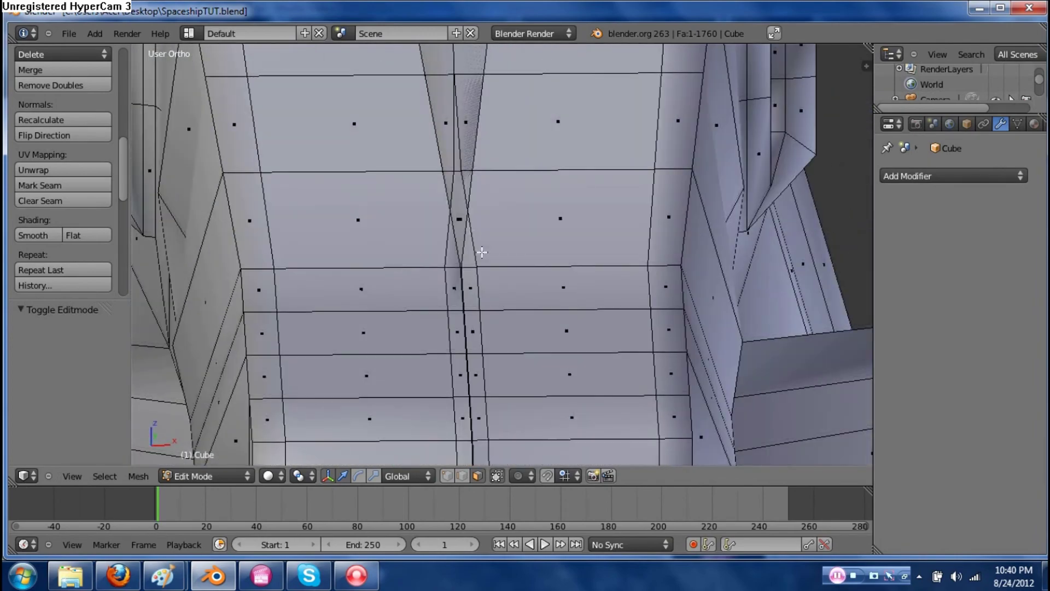
{"action": "right_click", "coordinate": [460, 224]}
{"action": "middle_click_drag", "start_coordinate": [520, 221], "coordinate": [544, 280]}
{"action": "scroll", "coordinate": [544, 280], "scroll_direction": "down", "scroll_amount": 6}
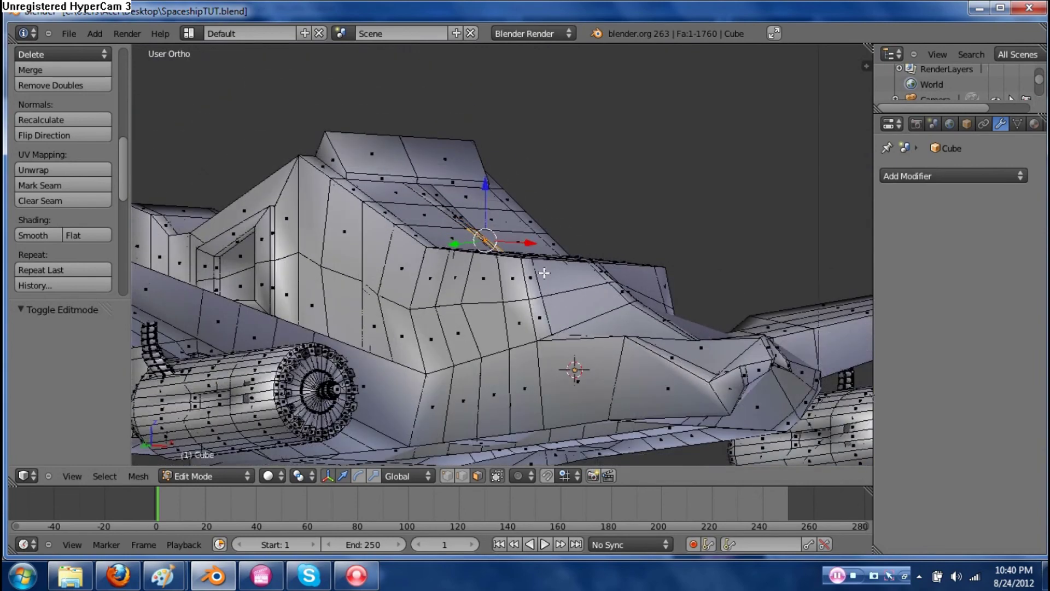
{"action": "middle_click_drag", "start_coordinate": [543, 272], "coordinate": [569, 343]}
{"action": "key", "text": "Tab"}
{"action": "middle_click_drag", "start_coordinate": [681, 360], "coordinate": [623, 318], "text": "shift"}
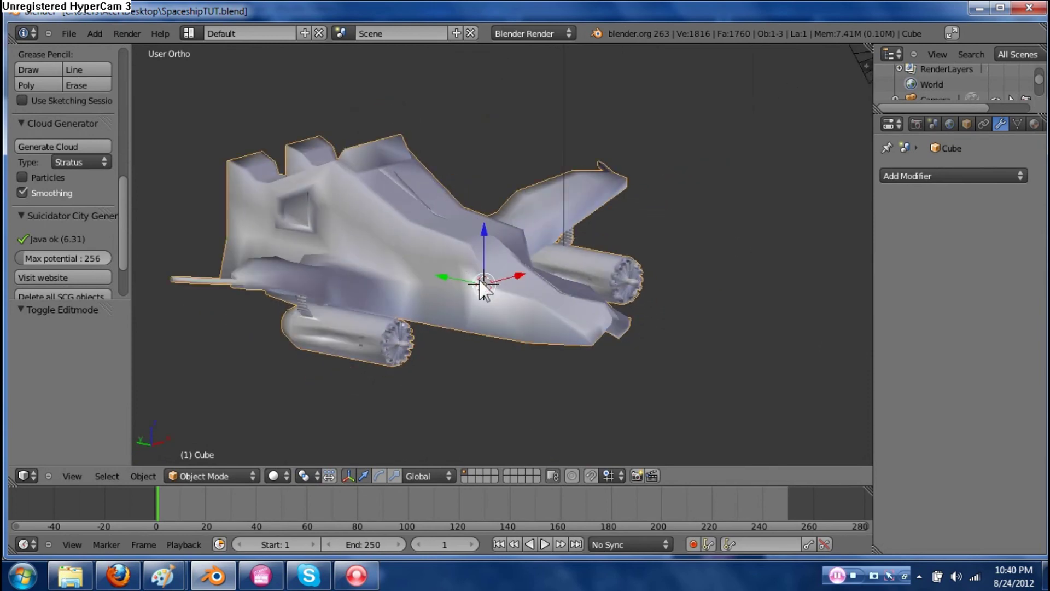
{"action": "middle_click_drag", "start_coordinate": [540, 331], "coordinate": [522, 294]}
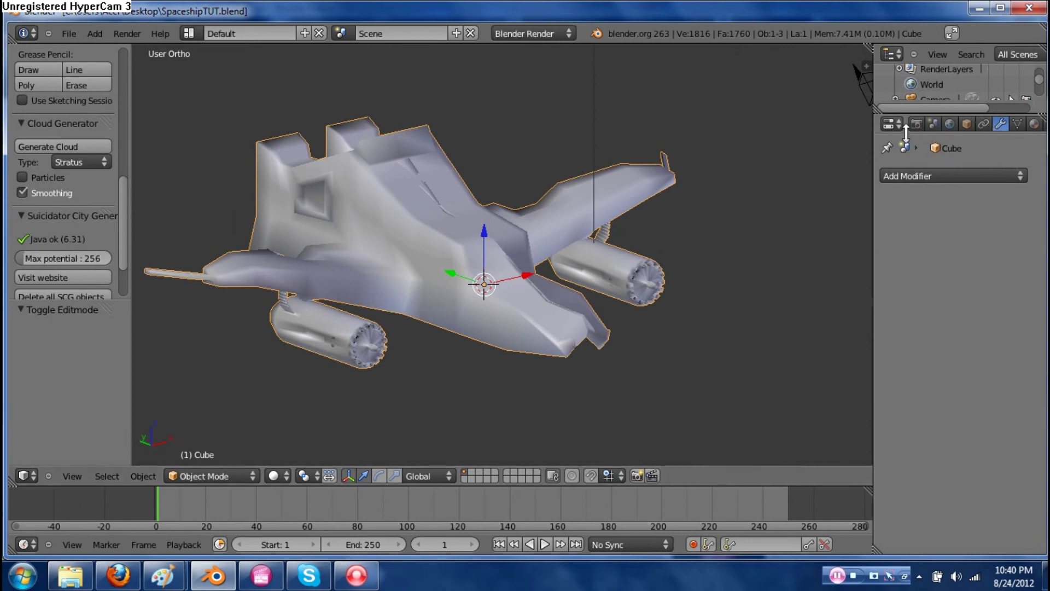
Remove the spaceship's existing material and create a new material in a fresh slot
{"action": "left_click", "coordinate": [1033, 124]}
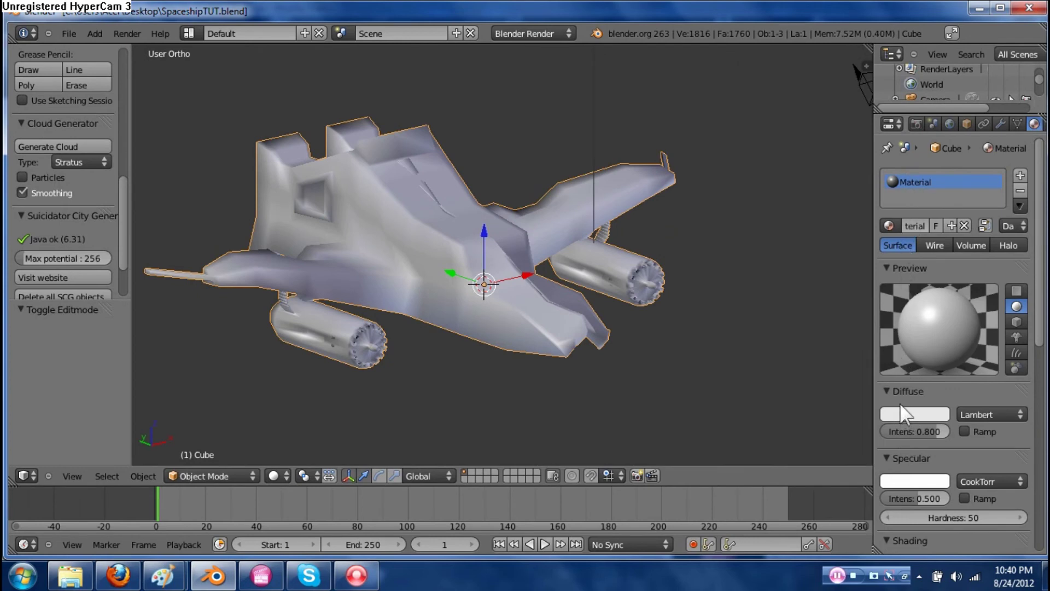
{"action": "left_click_drag", "start_coordinate": [873, 208], "coordinate": [822, 208]}
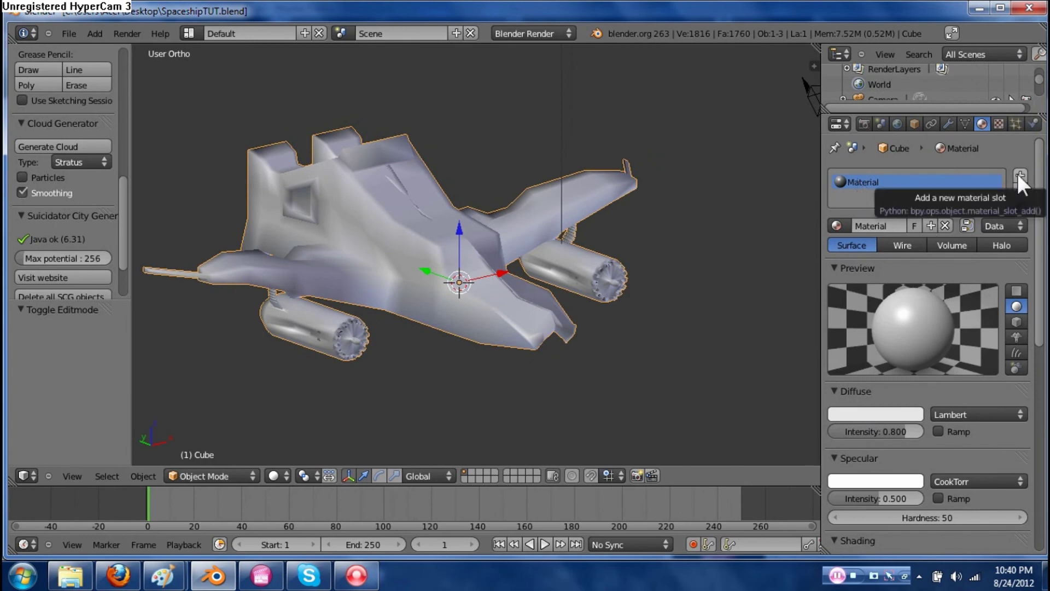
{"action": "left_click", "coordinate": [1017, 192]}
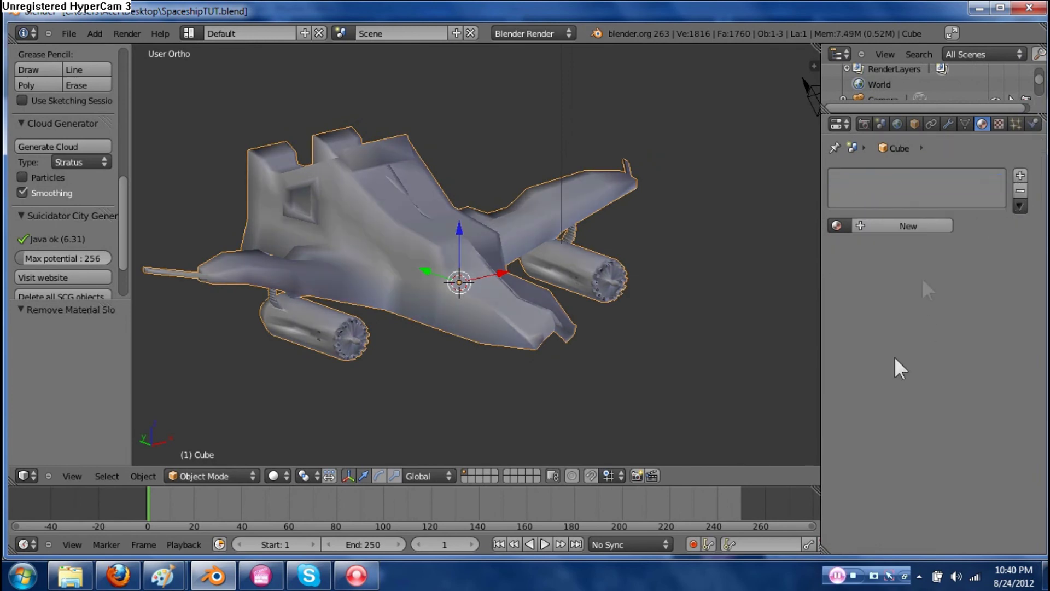
{"action": "left_click", "coordinate": [1020, 175]}
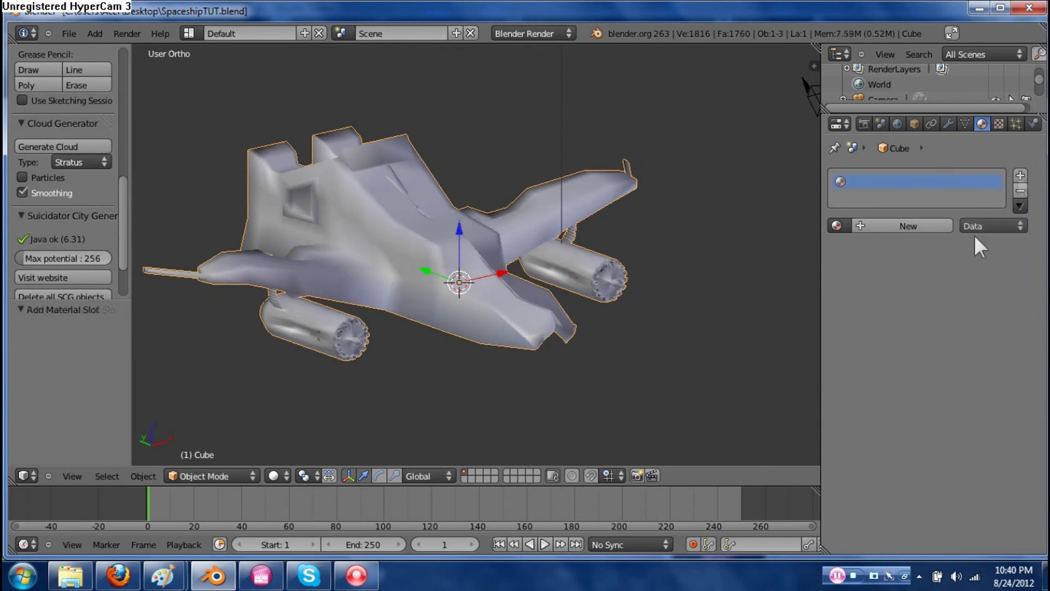
{"action": "left_click", "coordinate": [908, 225]}
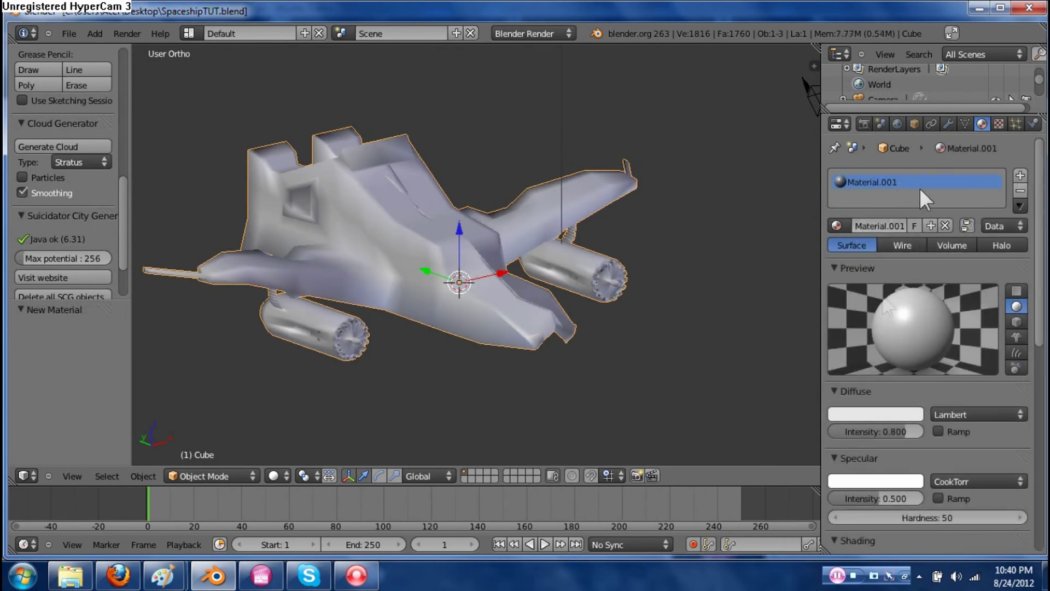
Set the new material's diffuse colour to light teal, RGB 0.266, 0.800, 0.769
{"action": "left_click", "coordinate": [895, 413]}
{"action": "mouse_move", "coordinate": [834, 286]}
{"action": "left_mouse_down"}
{"action": "mouse_move", "coordinate": [809, 278]}
{"action": "mouse_move", "coordinate": [819, 281]}
{"action": "mouse_move", "coordinate": [844, 247]}
{"action": "mouse_move", "coordinate": [841, 226]}
{"action": "left_mouse_up"}
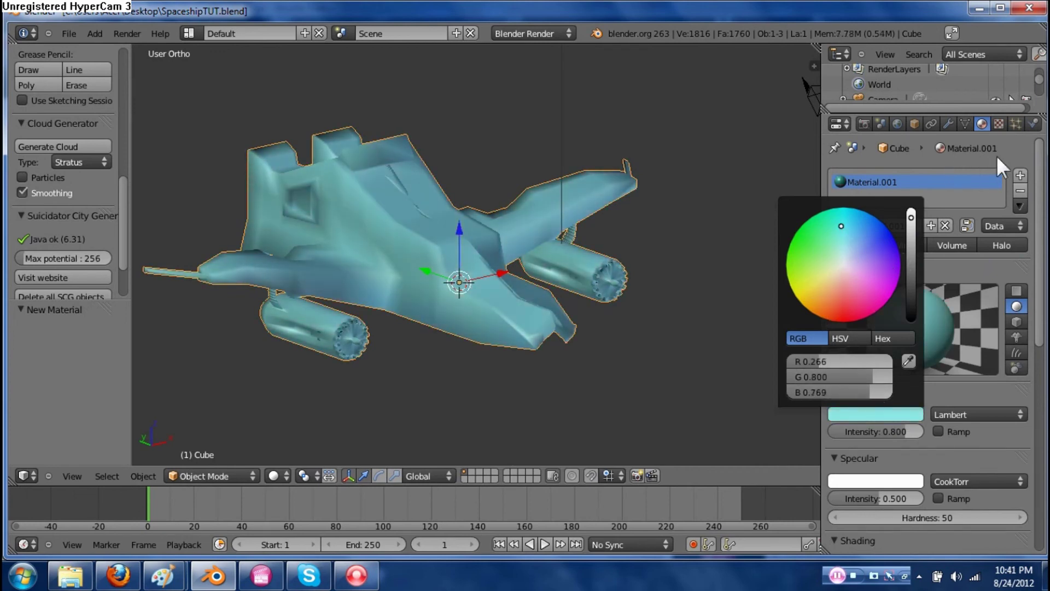
{"action": "mouse_move", "coordinate": [659, 387]}
{"action": "middle_mouse_down"}
{"action": "mouse_move", "coordinate": [638, 364]}
{"action": "mouse_move", "coordinate": [651, 383]}
{"action": "middle_mouse_up"}
Set the spaceship material's diffuse colour to a salmon pink
{"action": "left_click", "coordinate": [905, 416]}
{"action": "left_click_drag", "start_coordinate": [845, 301], "coordinate": [843, 303]}
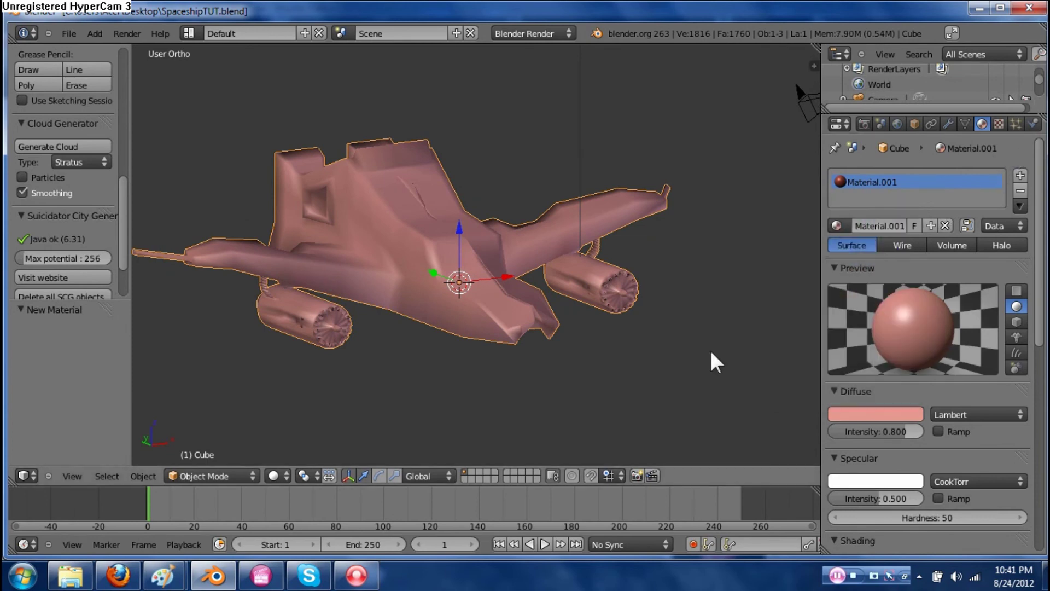
{"action": "left_click_drag", "start_coordinate": [824, 216], "coordinate": [851, 216]}
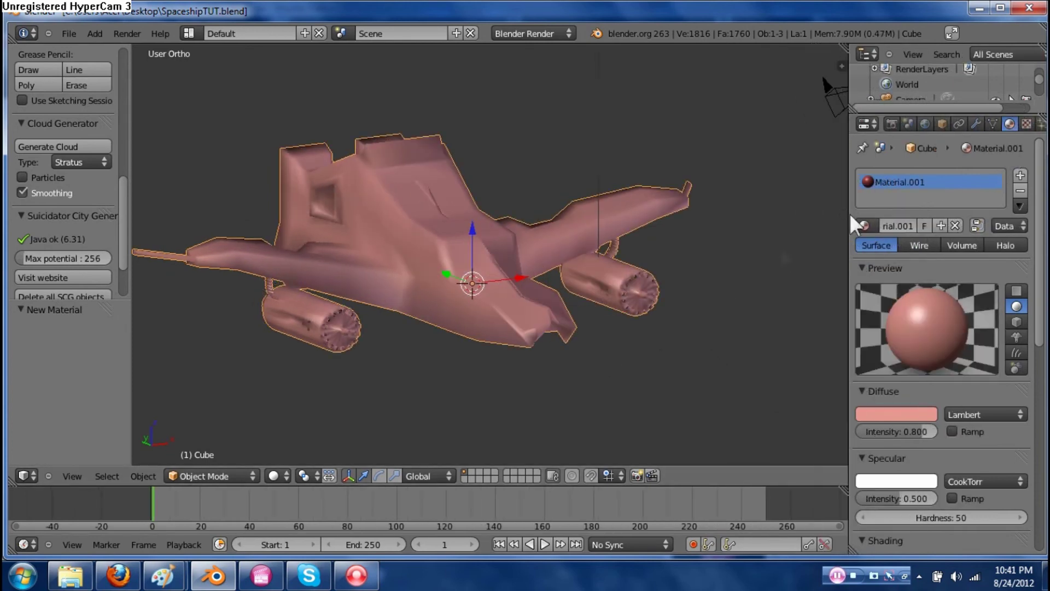
Add a UV sphere and move it about -14.7 units along Y, clear of the spaceship
{"action": "scroll", "coordinate": [592, 304], "scroll_direction": "down", "scroll_amount": 5}
{"action": "middle_click_drag", "start_coordinate": [581, 311], "coordinate": [530, 270]}
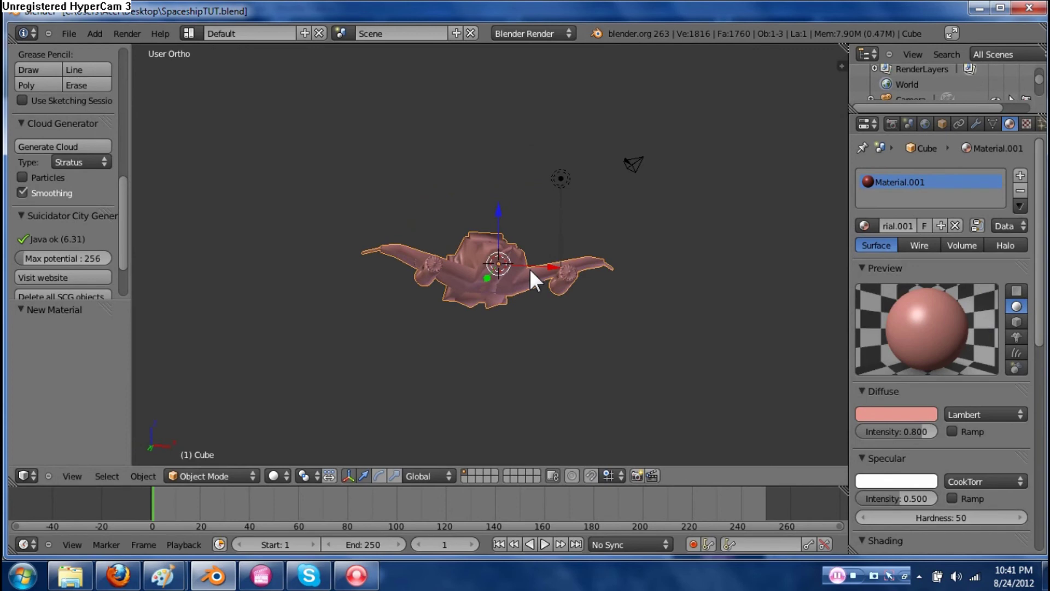
{"action": "middle_click_drag", "start_coordinate": [530, 268], "coordinate": [534, 314]}
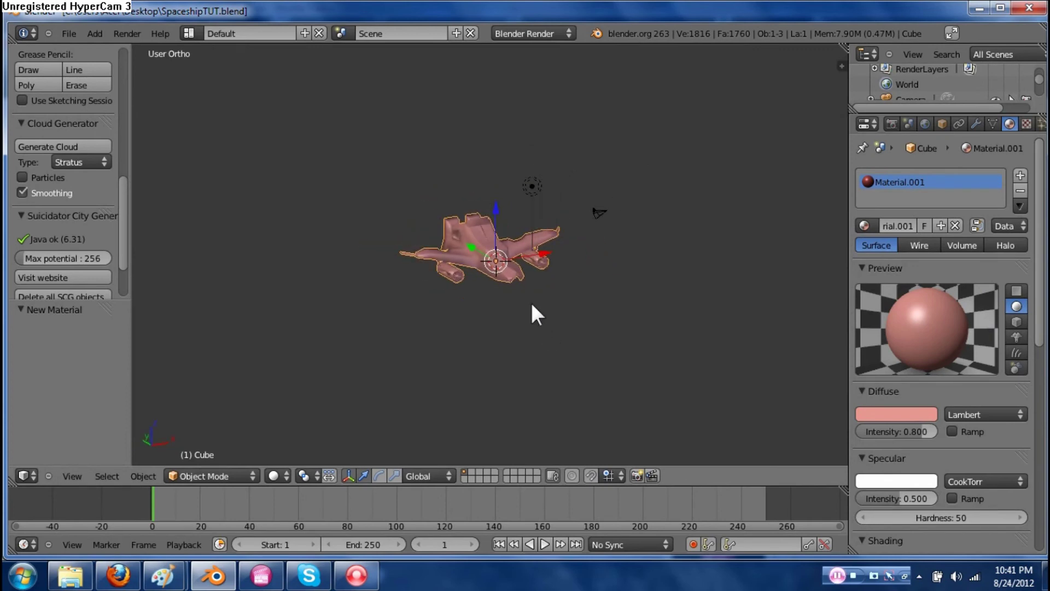
{"action": "key", "text": "shift+a"}
{"action": "mouse_move", "coordinate": [516, 280]}
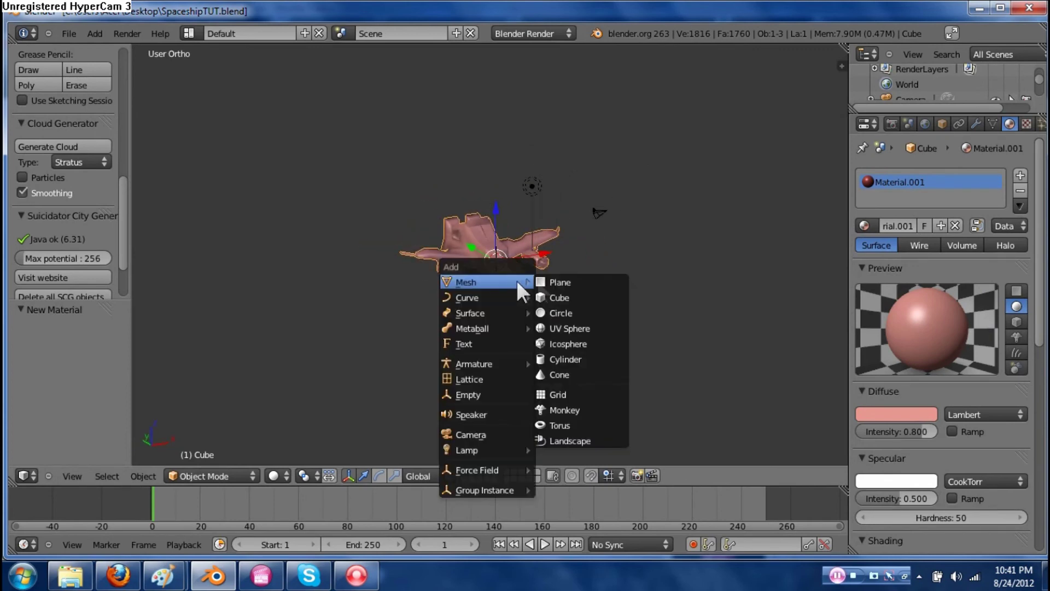
{"action": "left_click", "coordinate": [578, 327]}
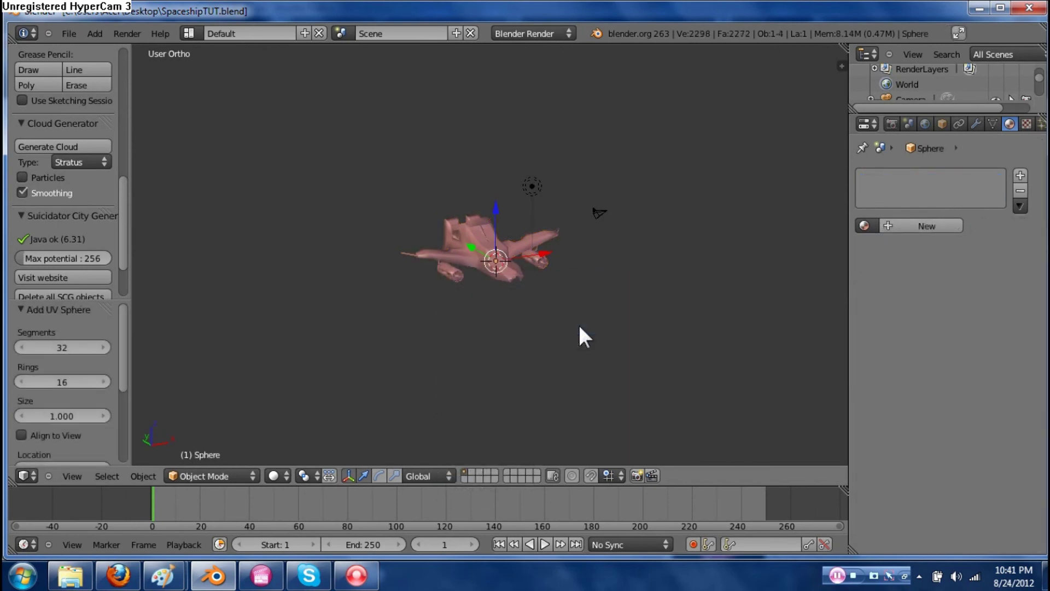
{"action": "key", "text": "g"}
{"action": "key", "text": "y"}
{"action": "left_click", "coordinate": [540, 299]}
Apply smooth shading to the sphere
{"action": "scroll", "coordinate": [47, 231], "scroll_direction": "up", "scroll_amount": 8}
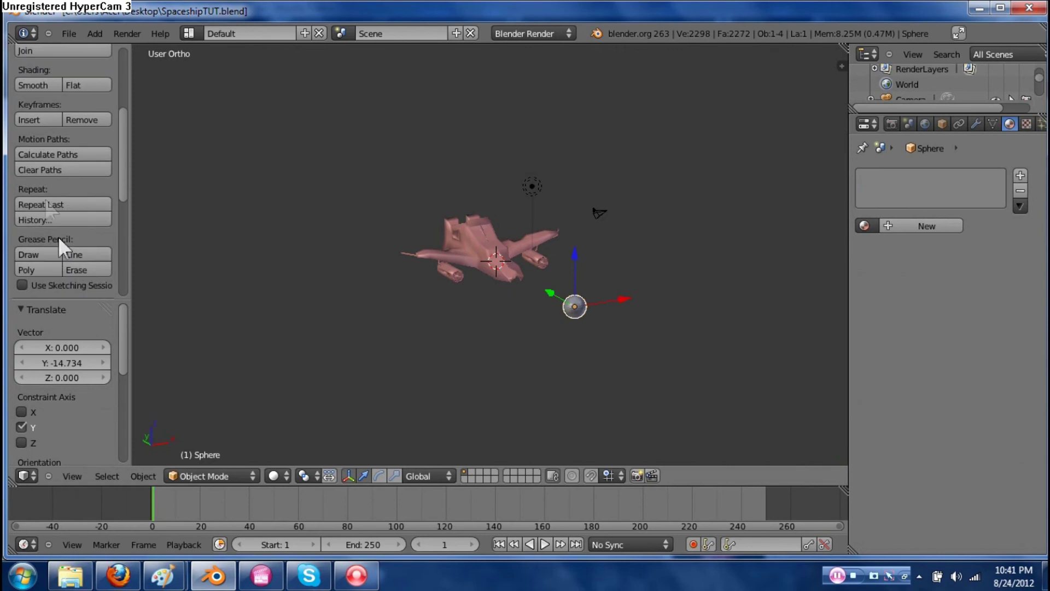
{"action": "left_click", "coordinate": [48, 83]}
{"action": "scroll", "coordinate": [525, 366], "scroll_direction": "down", "scroll_amount": 3}
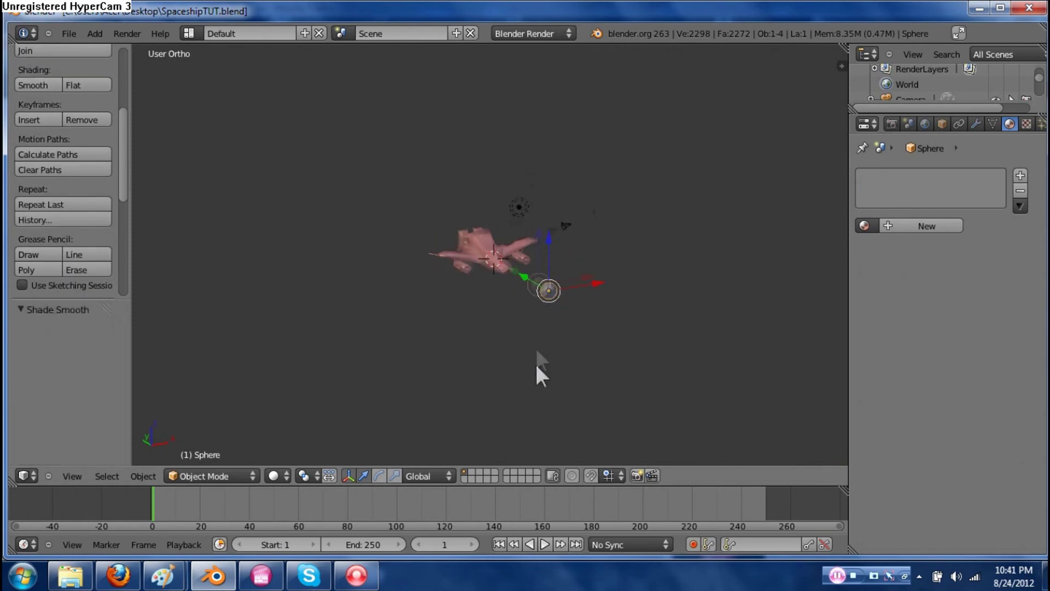
Move the sphere farther from the spaceship along Y and scale it up by about 3.5
{"action": "key", "text": "g"}
{"action": "key", "text": "y"}
{"action": "left_click", "coordinate": [581, 322]}
{"action": "scroll", "coordinate": [585, 323], "scroll_direction": "down", "scroll_amount": 3}
{"action": "key", "text": "s"}
{"action": "left_click", "coordinate": [703, 406]}
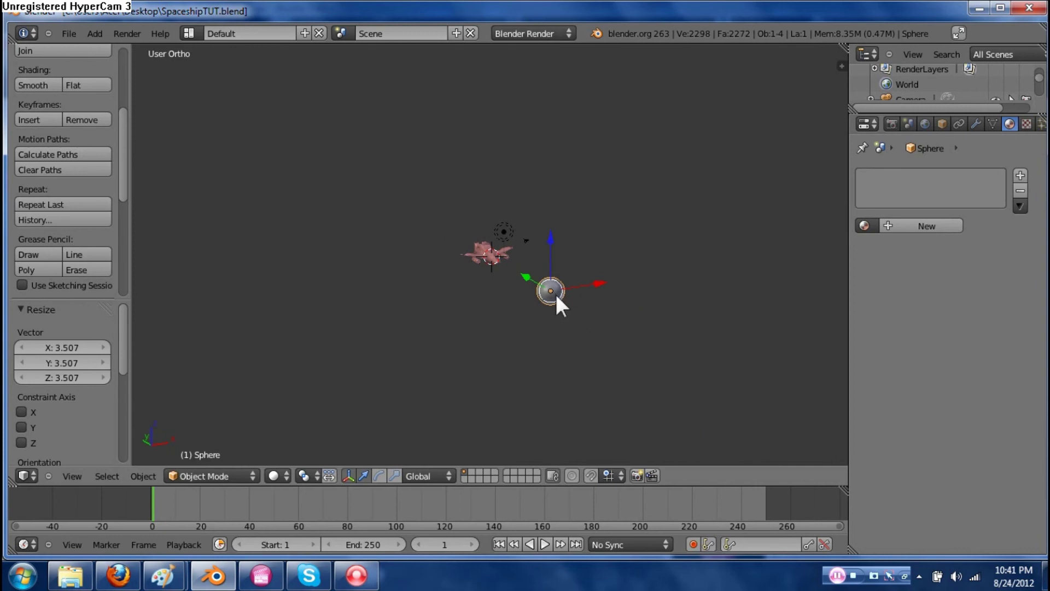
Scale the sphere up by about 11, and enlarge it once more to planet size
{"action": "key", "text": "s"}
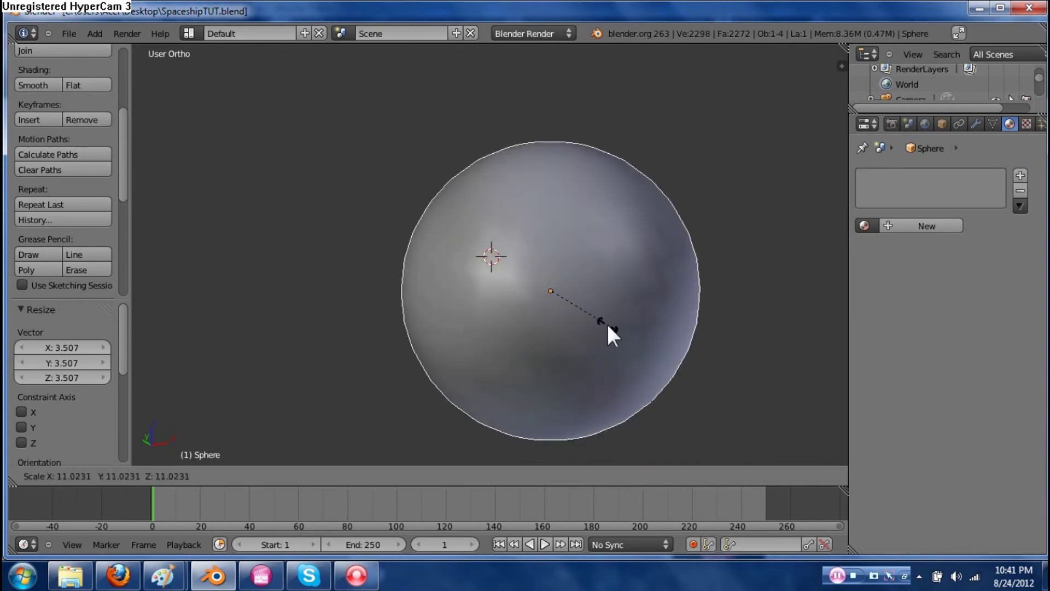
{"action": "left_click", "coordinate": [605, 324]}
{"action": "middle_click_drag", "start_coordinate": [529, 307], "coordinate": [553, 342]}
{"action": "key", "text": "s"}
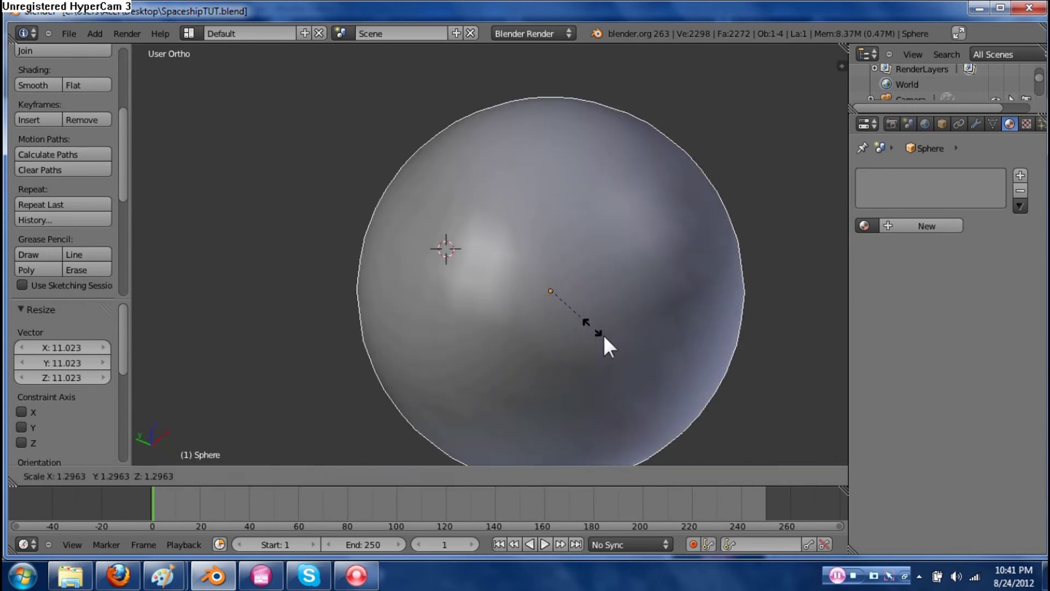
{"action": "left_click", "coordinate": [605, 335]}
Move the sphere about 66.3 units along X and scale it down to about 0.55
{"action": "key", "text": "g"}
{"action": "key", "text": "x"}
{"action": "left_click", "coordinate": [716, 146]}
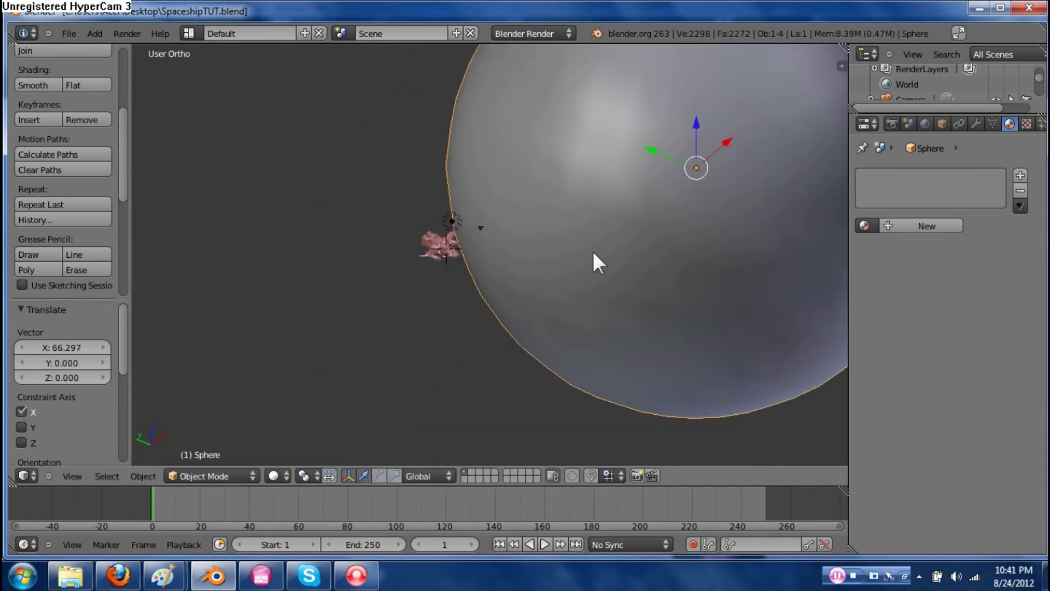
{"action": "scroll", "coordinate": [569, 288], "scroll_direction": "down", "scroll_amount": 3}
{"action": "key", "text": "s"}
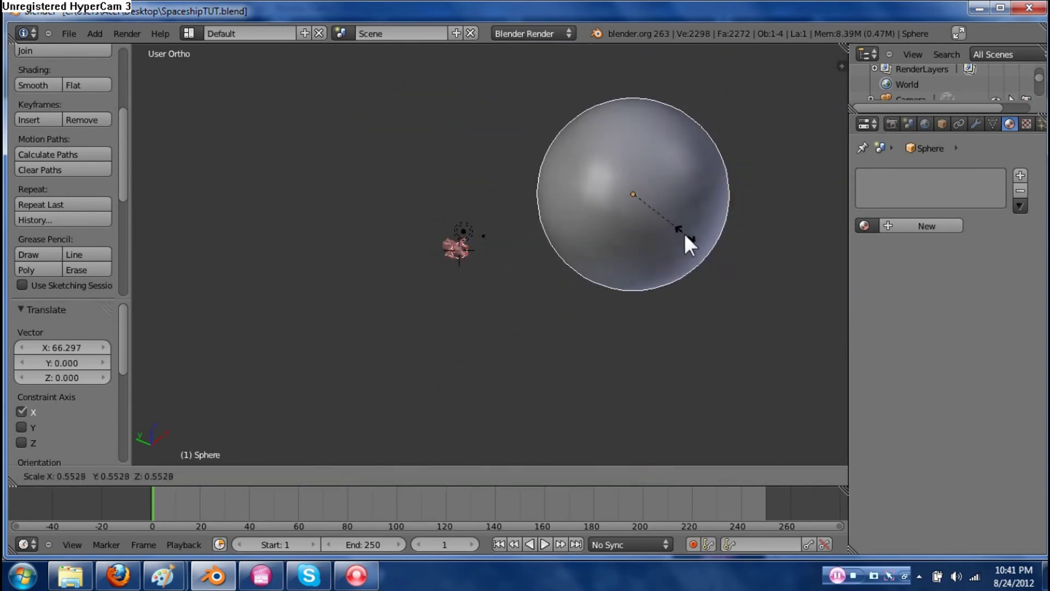
{"action": "left_click", "coordinate": [678, 232]}
{"action": "middle_click_drag", "start_coordinate": [664, 293], "coordinate": [722, 255]}
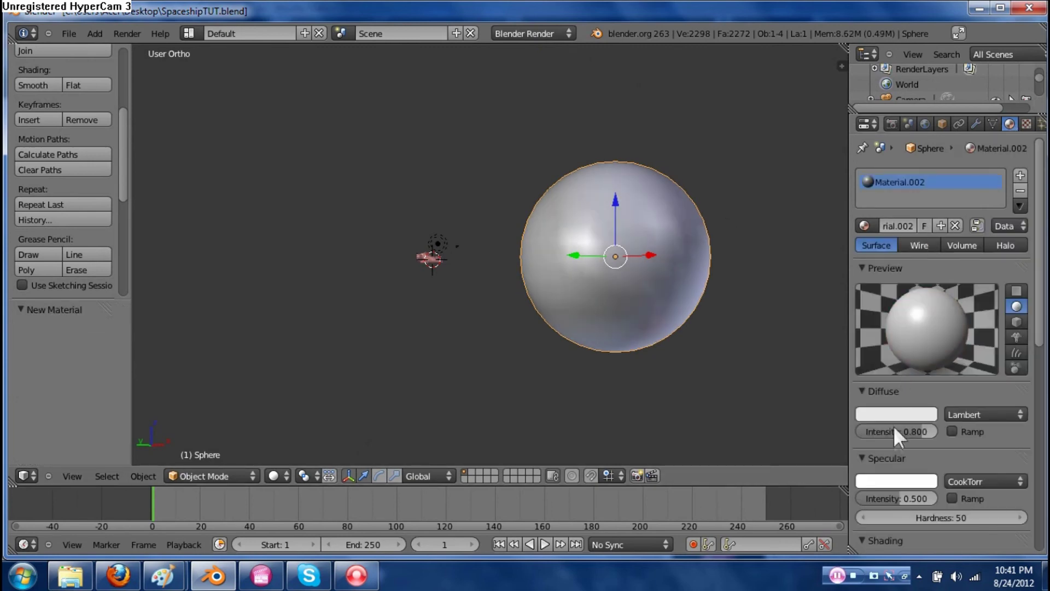
Set the sphere material's diffuse colour to blue, about R 0.110, G 0.130, B 0.800
{"action": "left_click", "coordinate": [895, 431]}
{"action": "left_click", "coordinate": [893, 413]}
{"action": "left_click_drag", "start_coordinate": [898, 246], "coordinate": [901, 237]}
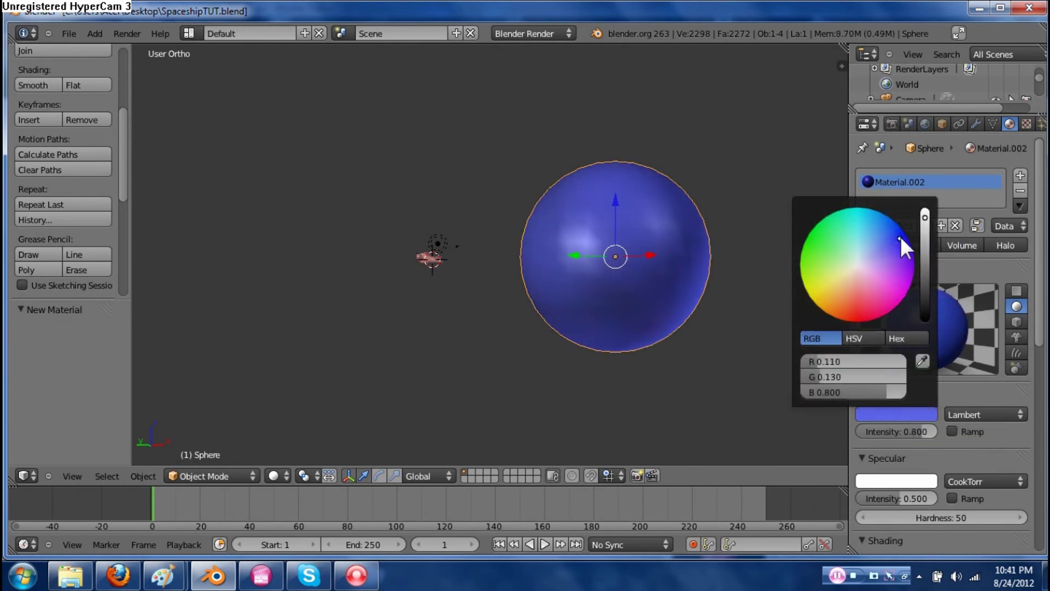
Select the spaceship and make the timeline area slightly taller
{"action": "right_click", "coordinate": [433, 257]}
{"action": "scroll", "coordinate": [448, 294], "scroll_direction": "up", "scroll_amount": 5}
{"action": "middle_click_drag", "start_coordinate": [448, 294], "coordinate": [556, 273], "text": "shift"}
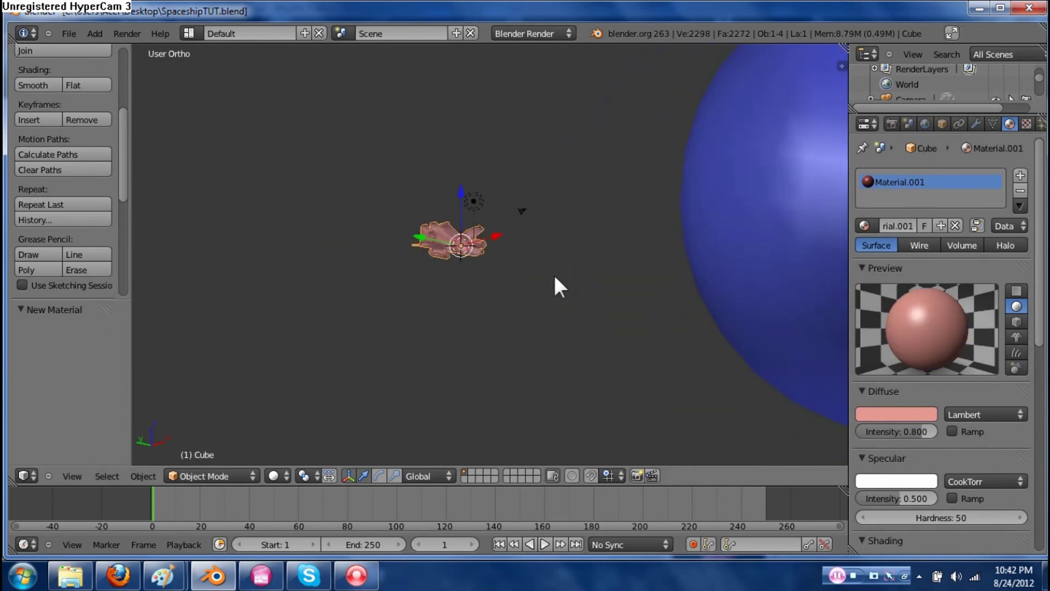
{"action": "middle_click_drag", "start_coordinate": [523, 301], "coordinate": [526, 273]}
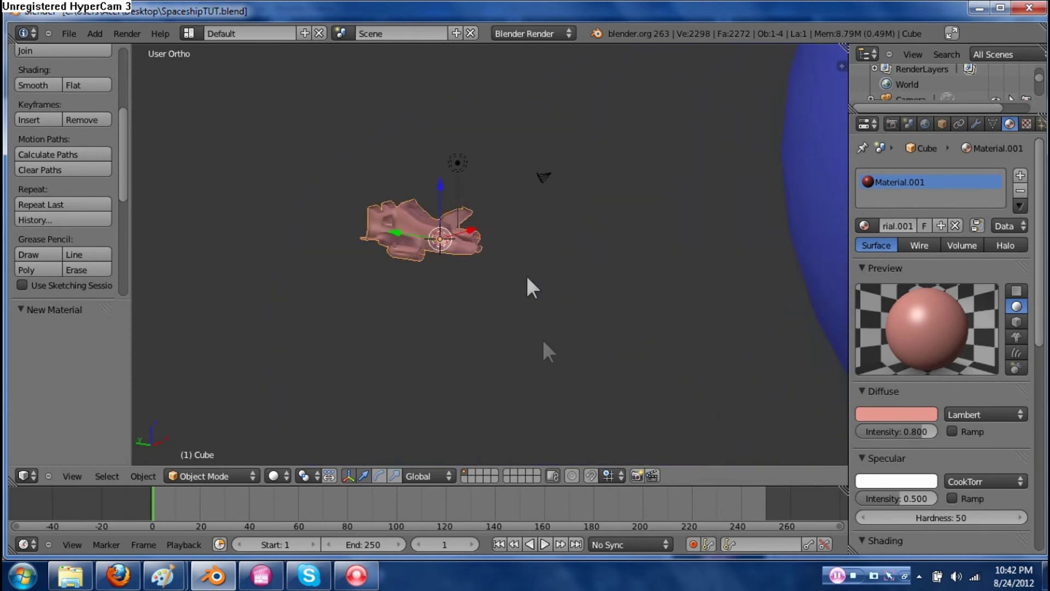
{"action": "mouse_move", "coordinate": [556, 485]}
{"action": "left_mouse_down"}
{"action": "mouse_move", "coordinate": [546, 440]}
{"action": "mouse_move", "coordinate": [546, 472]}
{"action": "left_mouse_up"}
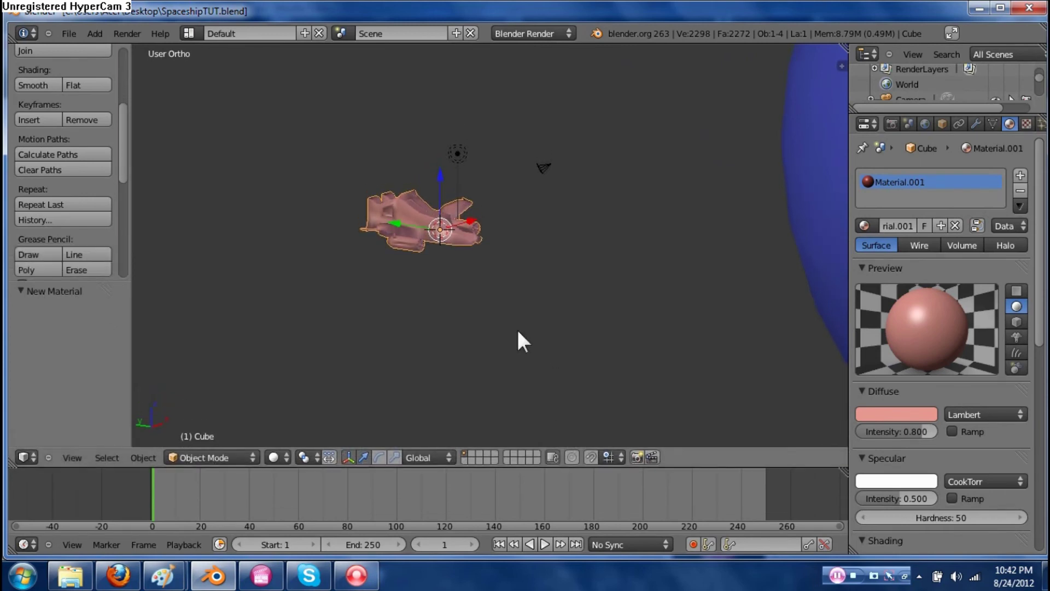
{"action": "middle_click_drag", "start_coordinate": [449, 270], "coordinate": [461, 308], "text": "shift"}
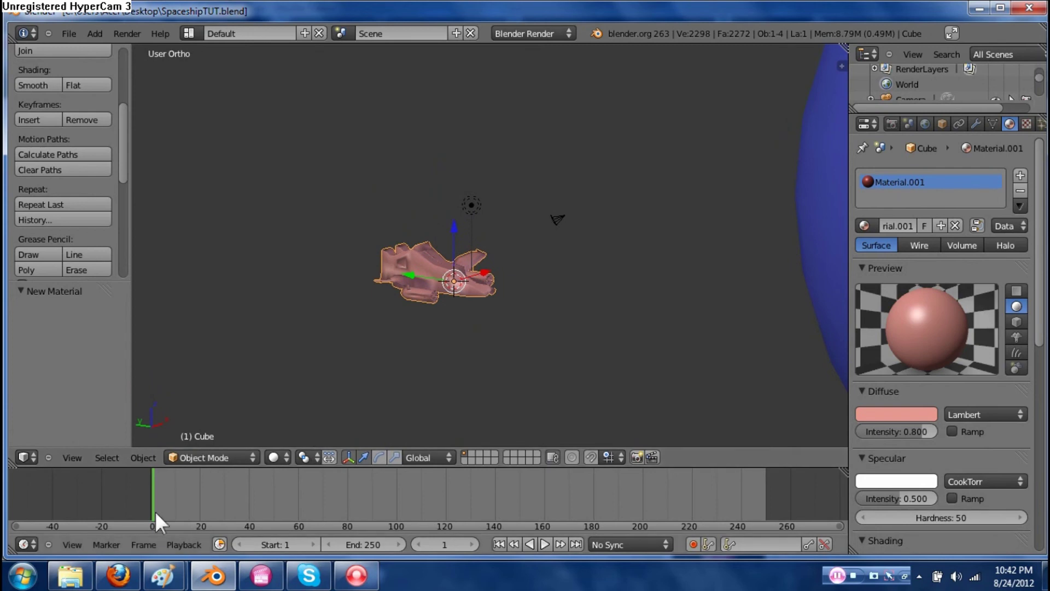
Scrub the current frame back and forth across the timeline's frame range
{"action": "mouse_move", "coordinate": [153, 496]}
{"action": "left_mouse_down"}
{"action": "mouse_move", "coordinate": [450, 493]}
{"action": "mouse_move", "coordinate": [169, 507]}
{"action": "left_mouse_up"}
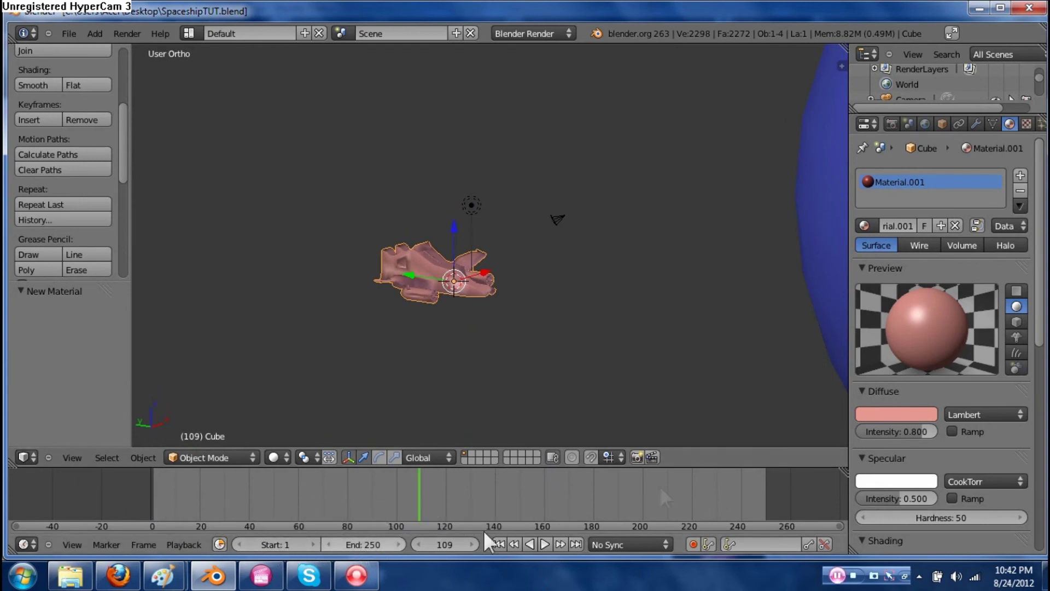
{"action": "left_click", "coordinate": [766, 488]}
{"action": "left_click_drag", "start_coordinate": [766, 492], "coordinate": [184, 495]}
Open the render settings and review the frame range, frame rate and output options
{"action": "left_click", "coordinate": [891, 124]}
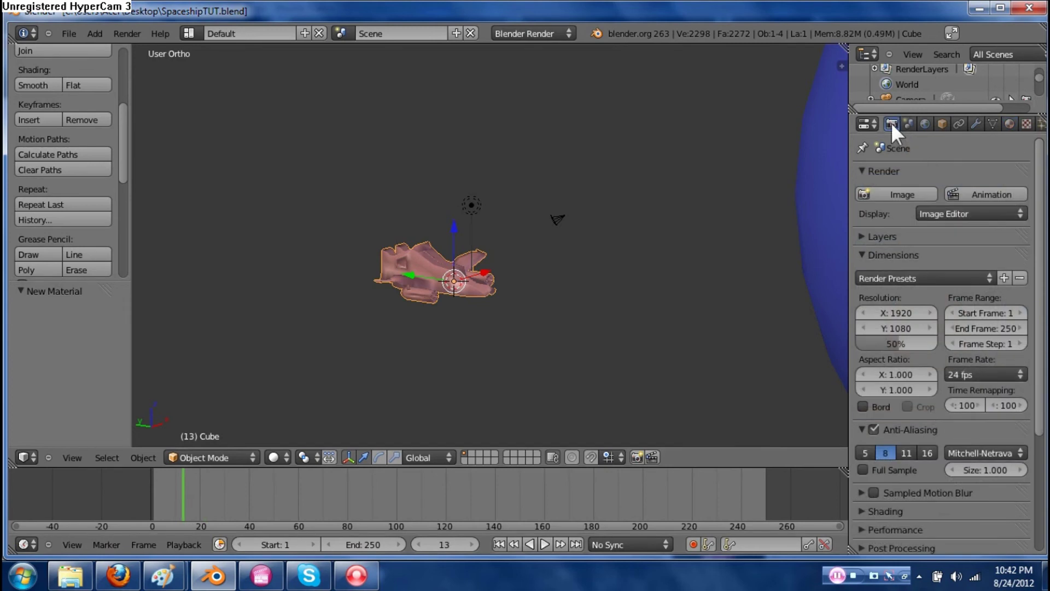
{"action": "right_click", "coordinate": [891, 122]}
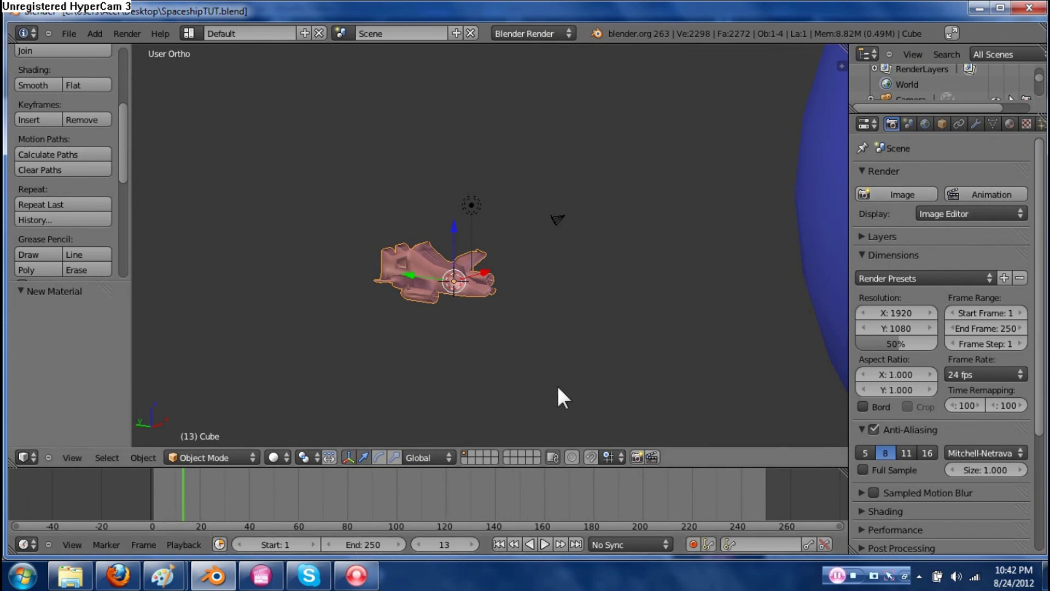
{"action": "scroll", "coordinate": [957, 407], "scroll_direction": "down", "scroll_amount": 3}
{"action": "scroll", "coordinate": [956, 408], "scroll_direction": "down", "scroll_amount": 5}
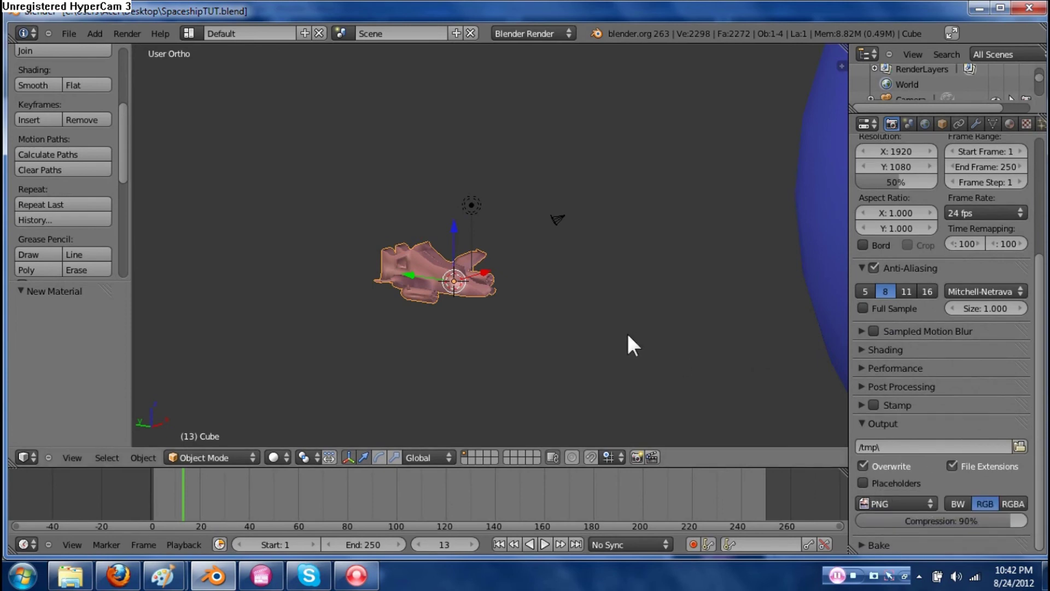
{"action": "middle_click_drag", "start_coordinate": [614, 348], "coordinate": [576, 328]}
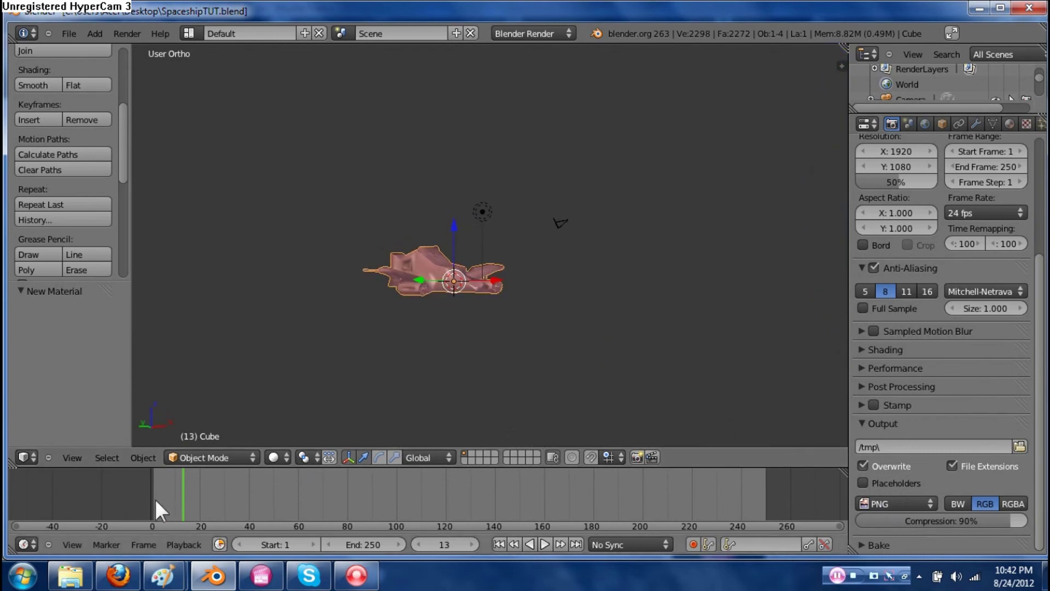
Set the animation's end frame to 319
{"action": "left_click_drag", "start_coordinate": [156, 498], "coordinate": [405, 520]}
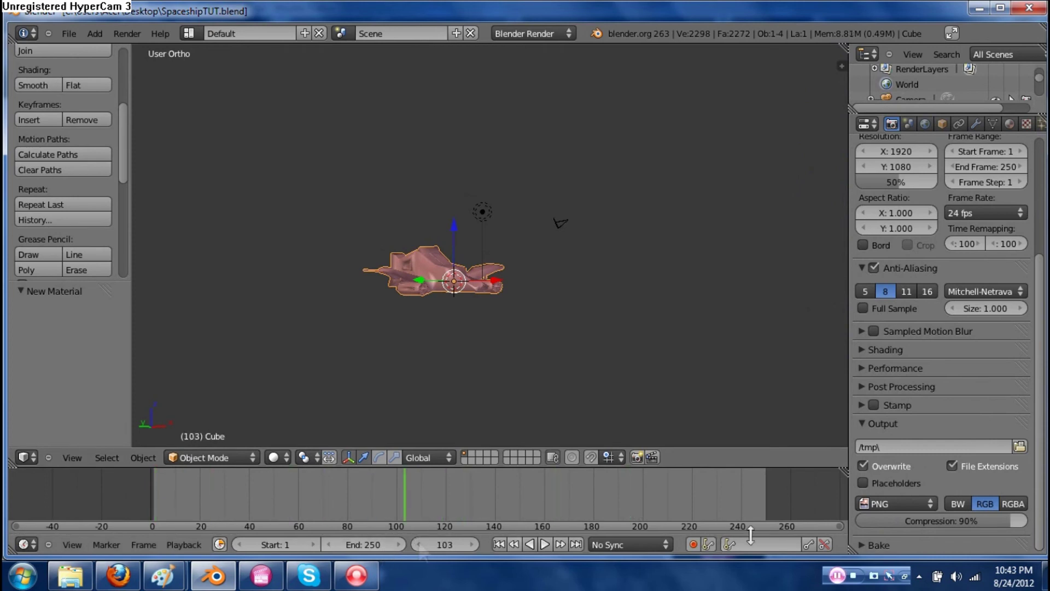
{"action": "left_click", "coordinate": [372, 544]}
{"action": "key", "text": "Return"}
{"action": "mouse_move", "coordinate": [358, 550]}
{"action": "left_mouse_down"}
{"action": "mouse_move", "coordinate": [379, 548]}
{"action": "mouse_move", "coordinate": [319, 548]}
{"action": "mouse_move", "coordinate": [406, 543]}
{"action": "mouse_move", "coordinate": [396, 563]}
{"action": "left_mouse_up"}
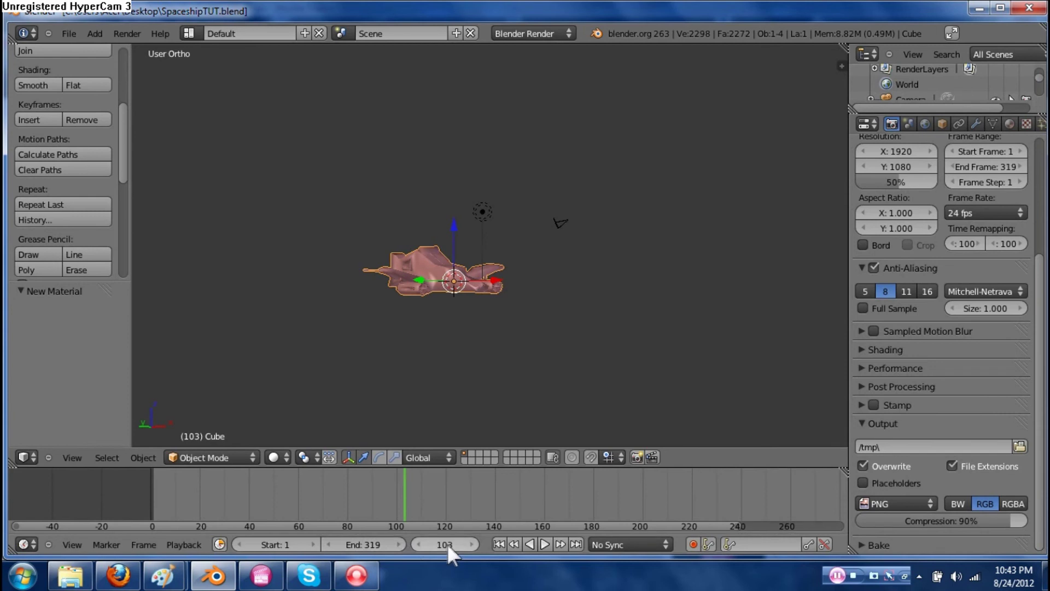
Step the current frame backward and forward one at a time, and return the timeline to frame 1
{"action": "left_click", "coordinate": [419, 543]}
{"action": "left_click", "coordinate": [418, 544]}
{"action": "left_click", "coordinate": [418, 544]}
{"action": "left_click", "coordinate": [418, 544]}
{"action": "left_click", "coordinate": [418, 544]}
{"action": "left_click", "coordinate": [419, 543]}
{"action": "left_click", "coordinate": [419, 544]}
{"action": "left_click", "coordinate": [471, 544]}
{"action": "left_click", "coordinate": [471, 544]}
{"action": "left_click", "coordinate": [470, 543]}
{"action": "left_click", "coordinate": [471, 544]}
{"action": "left_click", "coordinate": [471, 543]}
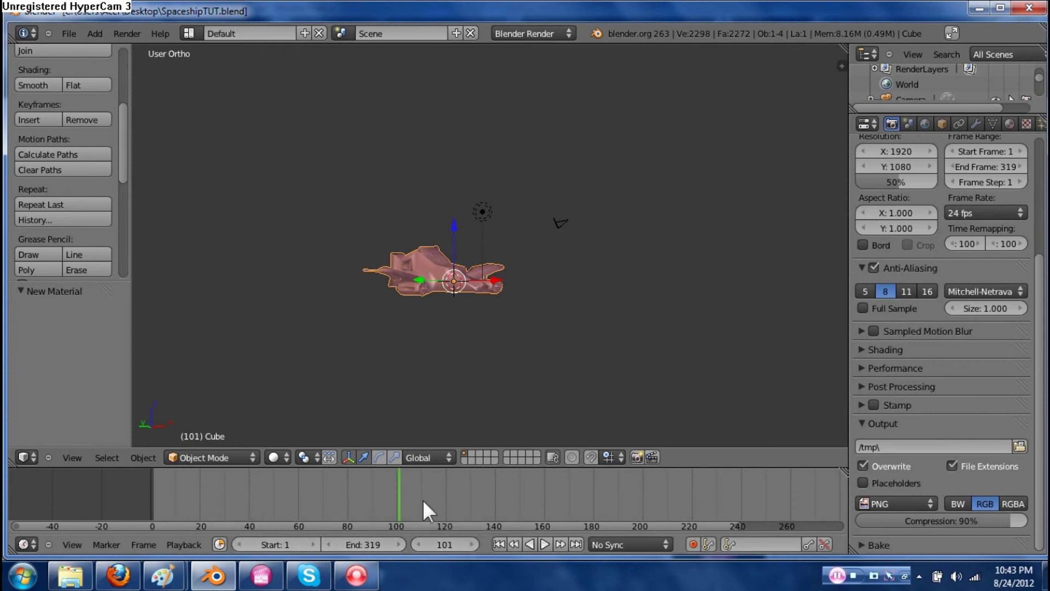
{"action": "left_click", "coordinate": [156, 481]}
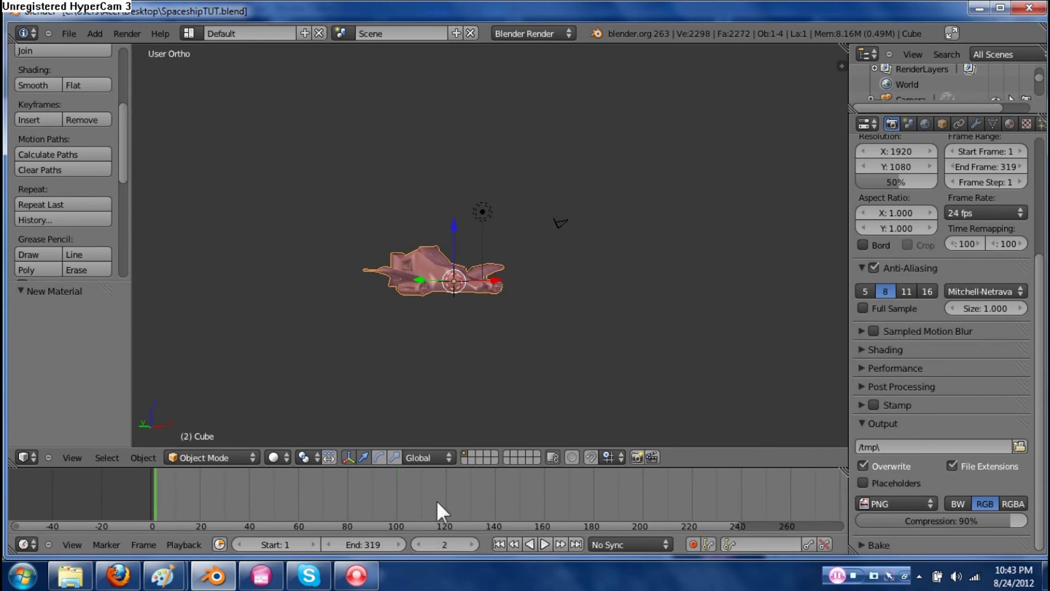
{"action": "left_click", "coordinate": [422, 544]}
Rotate the spaceship 180° about the Z axis
{"action": "middle_click_drag", "start_coordinate": [464, 376], "coordinate": [610, 358]}
{"action": "scroll", "coordinate": [602, 362], "scroll_direction": "up", "scroll_amount": 4, "text": "shift"}
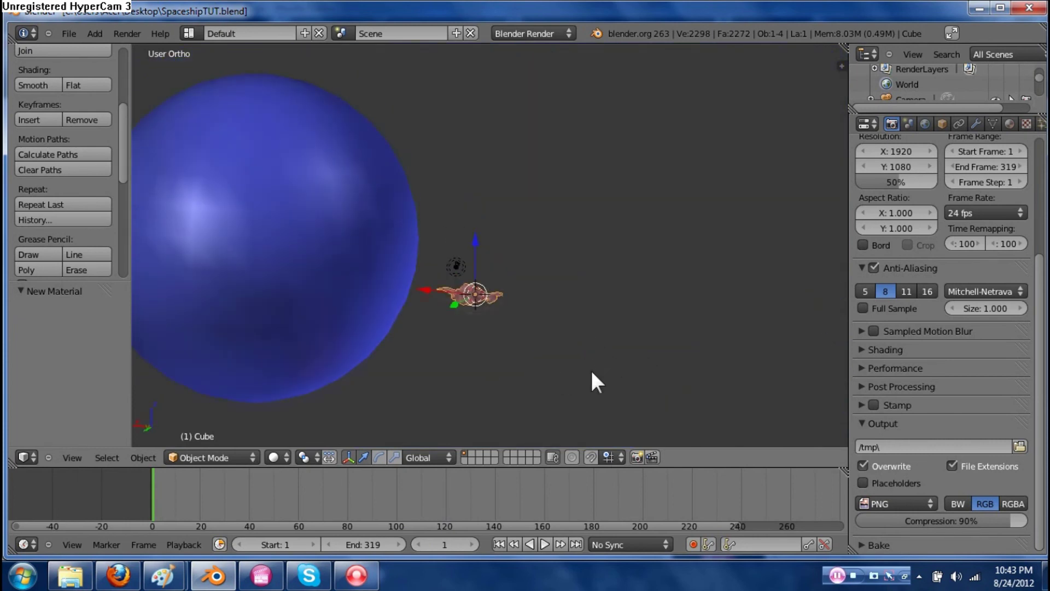
{"action": "key", "text": "r"}
{"action": "type", "text": "z180"}
{"action": "key", "text": "Return"}
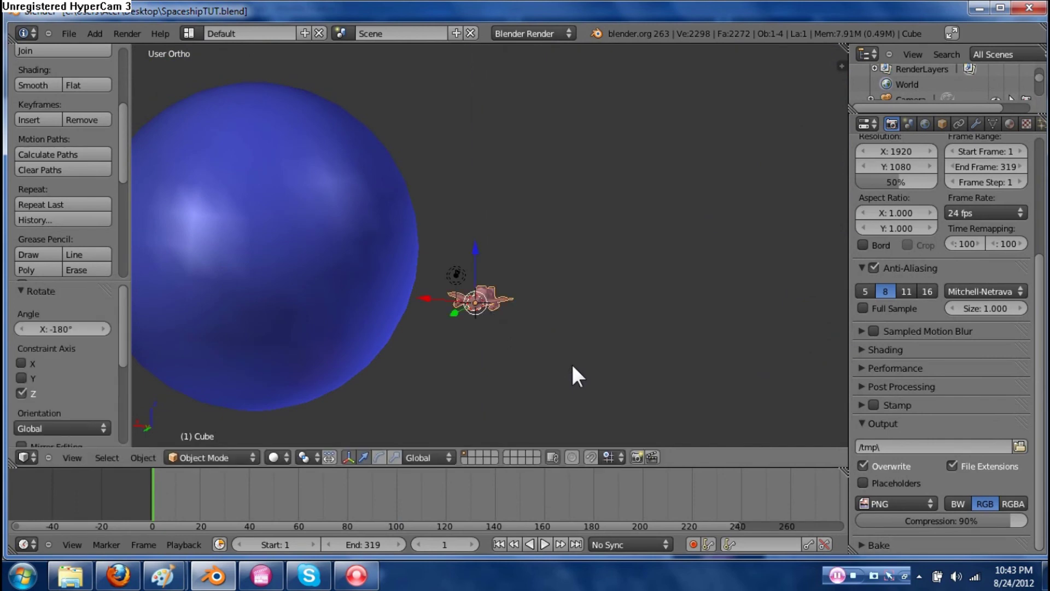
Move the spaceship away from the planet, about -73.1 units along Y
{"action": "middle_click_drag", "start_coordinate": [572, 367], "coordinate": [603, 345]}
{"action": "scroll", "coordinate": [536, 335], "scroll_direction": "up", "scroll_amount": 1}
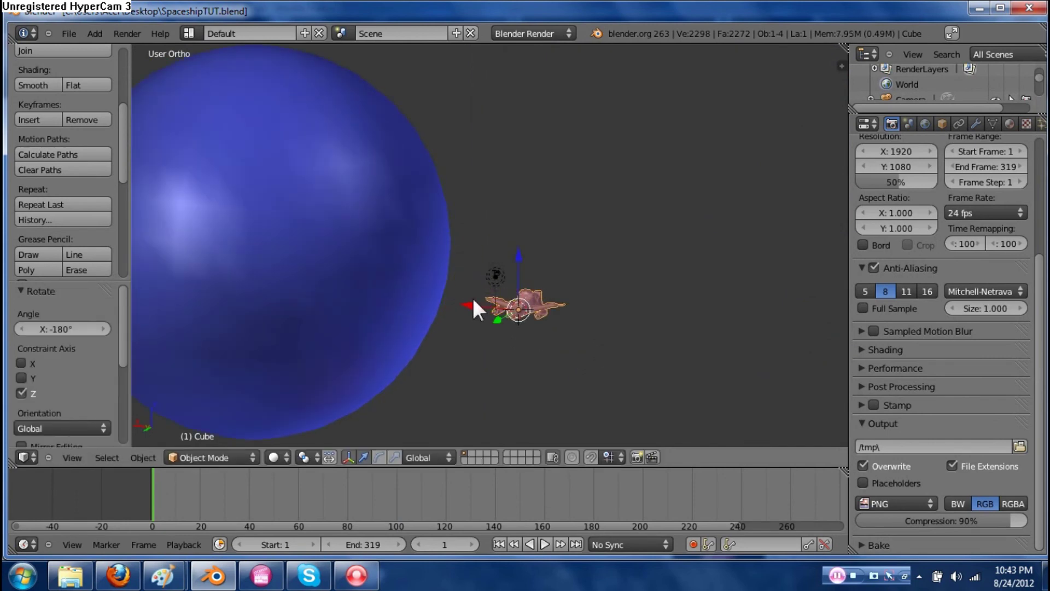
{"action": "key", "text": "g"}
{"action": "key", "text": "y"}
{"action": "left_click", "coordinate": [668, 256]}
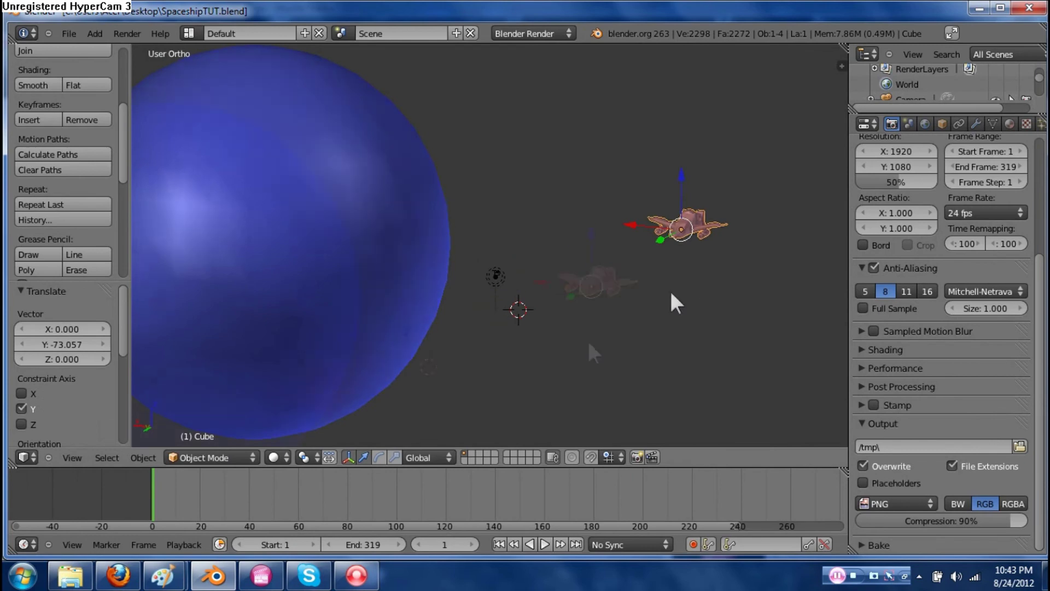
Hide the lamp and the camera in the scene
{"action": "middle_click_drag", "start_coordinate": [673, 301], "coordinate": [592, 344], "text": "shift"}
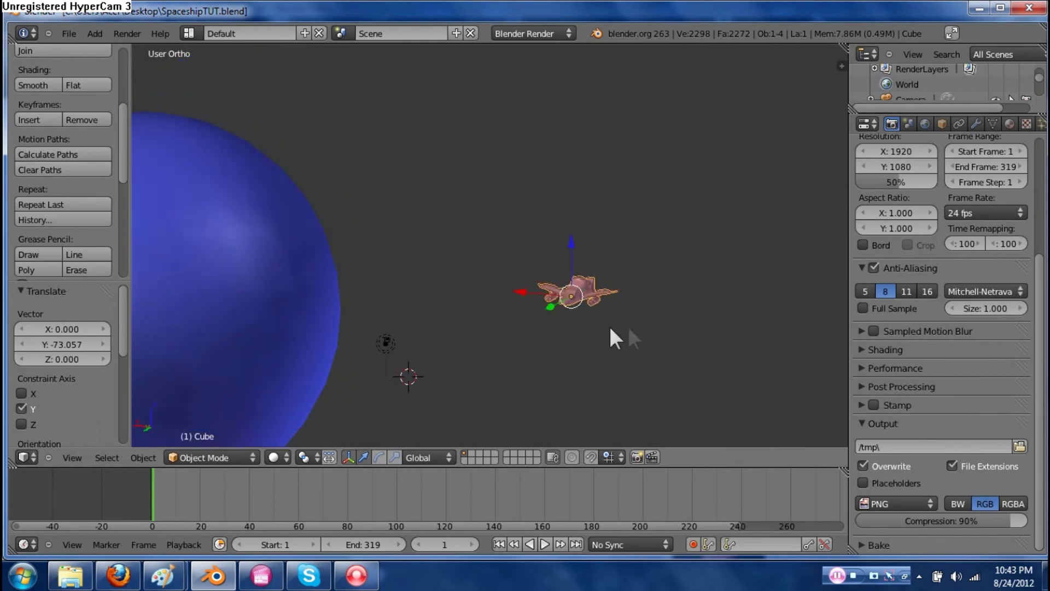
{"action": "scroll", "coordinate": [650, 317], "scroll_direction": "down", "scroll_amount": 3}
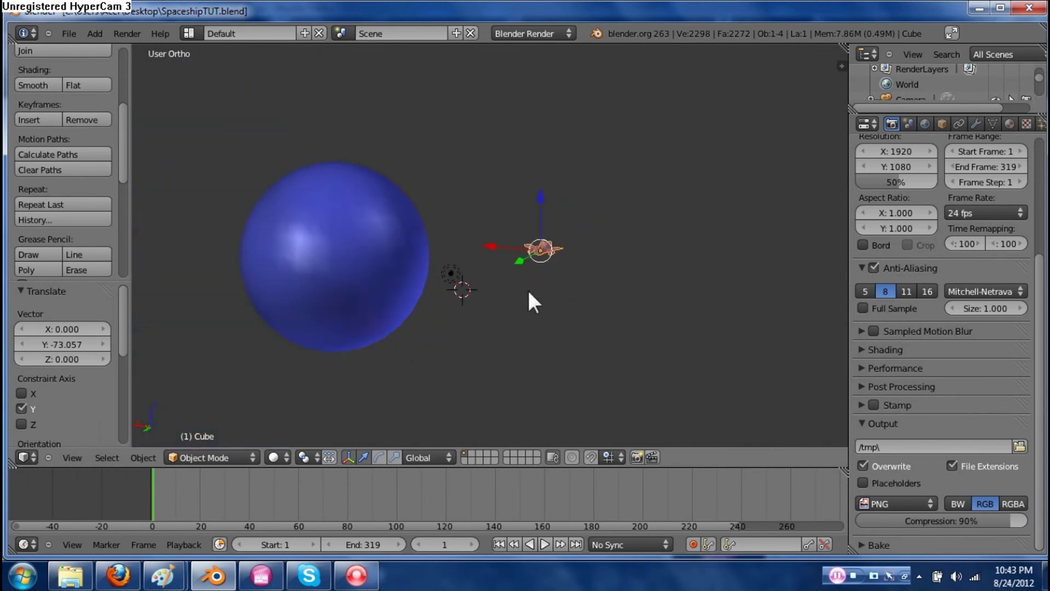
{"action": "right_click", "coordinate": [442, 278]}
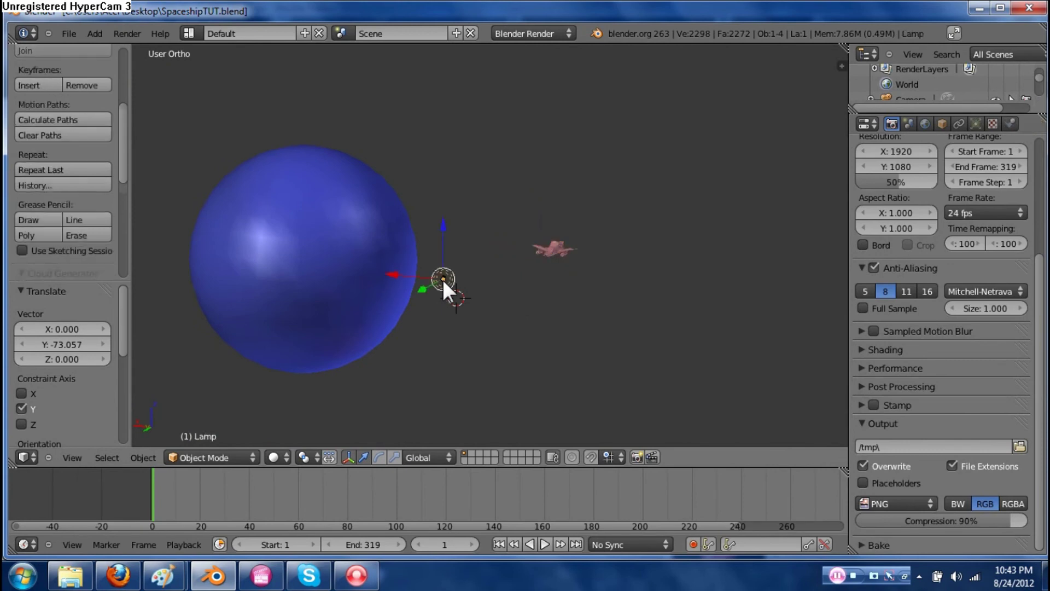
{"action": "key", "text": "h"}
{"action": "scroll", "coordinate": [446, 301], "scroll_direction": "up", "scroll_amount": 5}
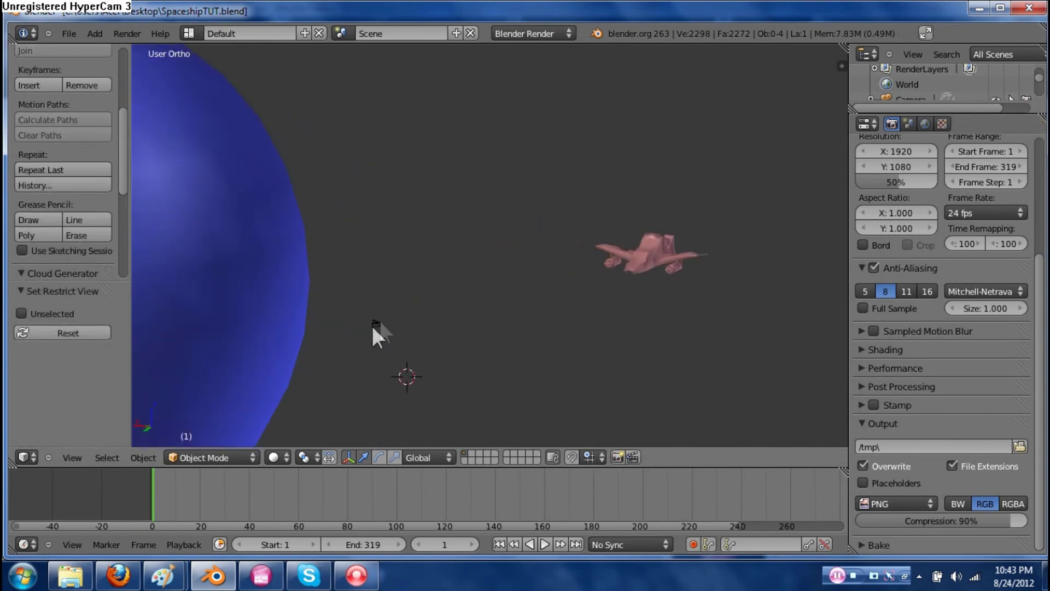
{"action": "right_click", "coordinate": [377, 324]}
{"action": "key", "text": "h"}
Move the spaceship about -5.2 units along X and about -98.4 units along Y
{"action": "mouse_move", "coordinate": [533, 339]}
{"action": "middle_mouse_down"}
{"action": "mouse_move", "coordinate": [566, 306]}
{"action": "mouse_move", "coordinate": [553, 294]}
{"action": "mouse_move", "coordinate": [593, 300]}
{"action": "mouse_move", "coordinate": [551, 264]}
{"action": "middle_mouse_up"}
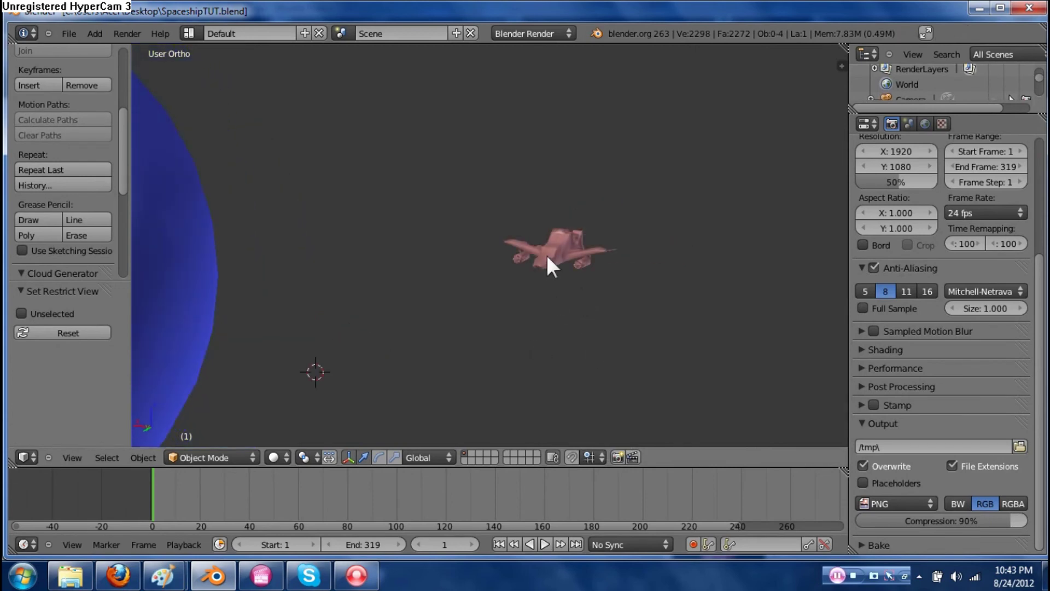
{"action": "right_click", "coordinate": [551, 262]}
{"action": "mouse_move", "coordinate": [501, 300]}
{"action": "middle_mouse_down"}
{"action": "mouse_move", "coordinate": [612, 294]}
{"action": "mouse_move", "coordinate": [475, 245]}
{"action": "middle_mouse_up"}
{"action": "key", "text": "g"}
{"action": "key", "text": "x"}
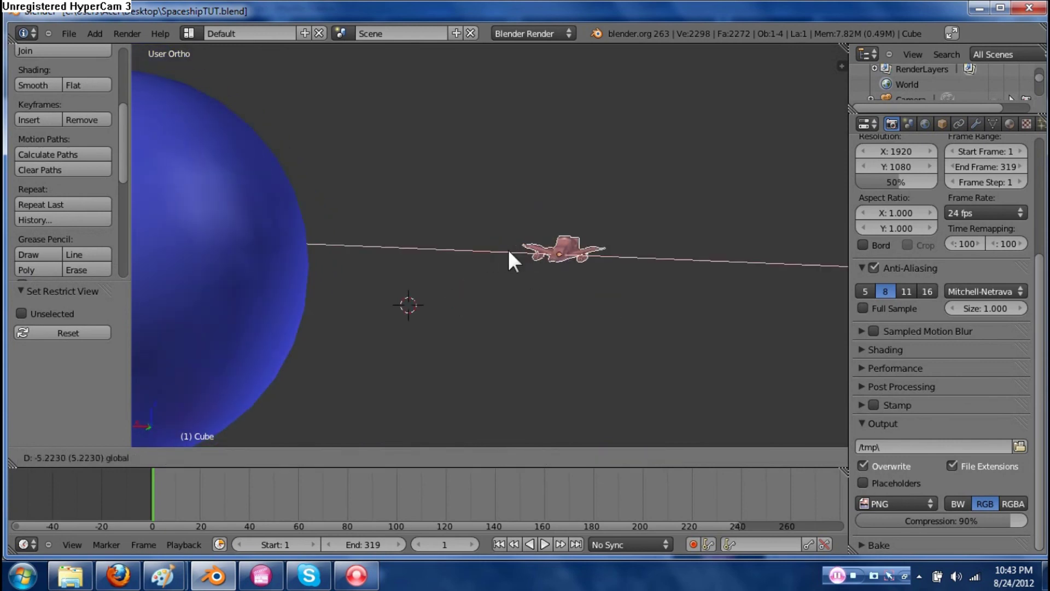
{"action": "left_click", "coordinate": [507, 247]}
{"action": "key", "text": "g"}
{"action": "key", "text": "y"}
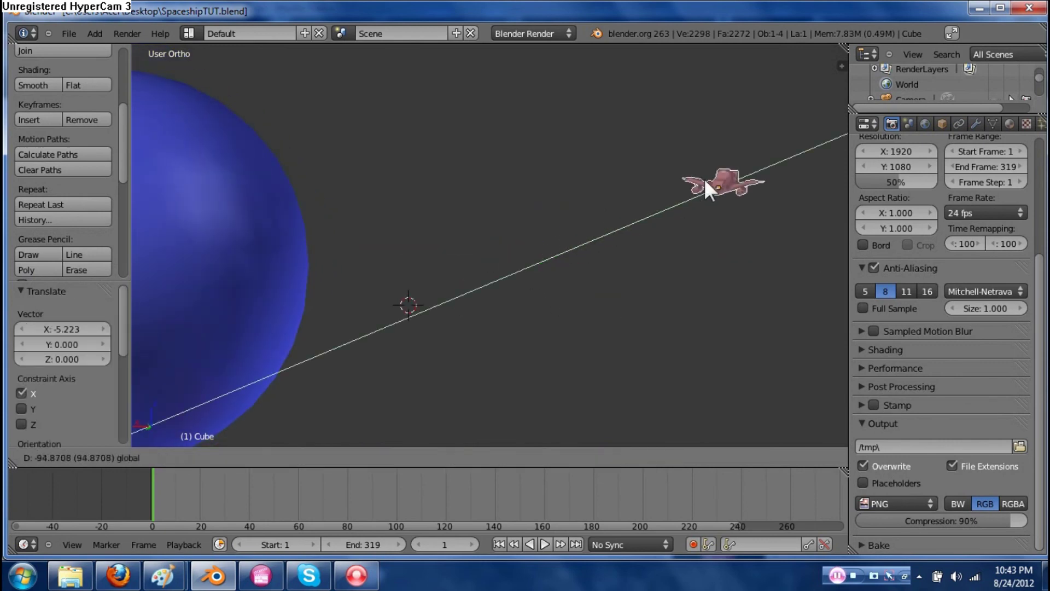
{"action": "left_click", "coordinate": [704, 179]}
Insert location, rotation and scaling keyframes for the spaceship at frame 1
{"action": "scroll", "coordinate": [665, 287], "scroll_direction": "down", "scroll_amount": 4}
{"action": "mouse_move", "coordinate": [660, 298]}
{"action": "middle_mouse_down"}
{"action": "mouse_move", "coordinate": [583, 357]}
{"action": "mouse_move", "coordinate": [640, 246]}
{"action": "mouse_move", "coordinate": [658, 260]}
{"action": "mouse_move", "coordinate": [652, 298]}
{"action": "mouse_move", "coordinate": [652, 286]}
{"action": "mouse_move", "coordinate": [637, 300]}
{"action": "mouse_move", "coordinate": [644, 322]}
{"action": "middle_mouse_up"}
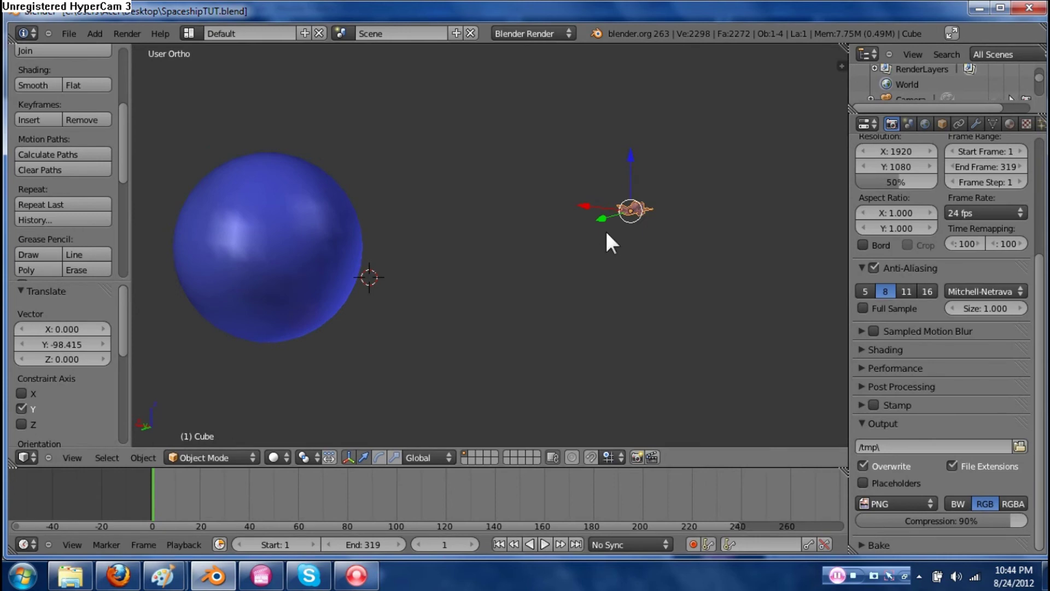
{"action": "key", "text": "i"}
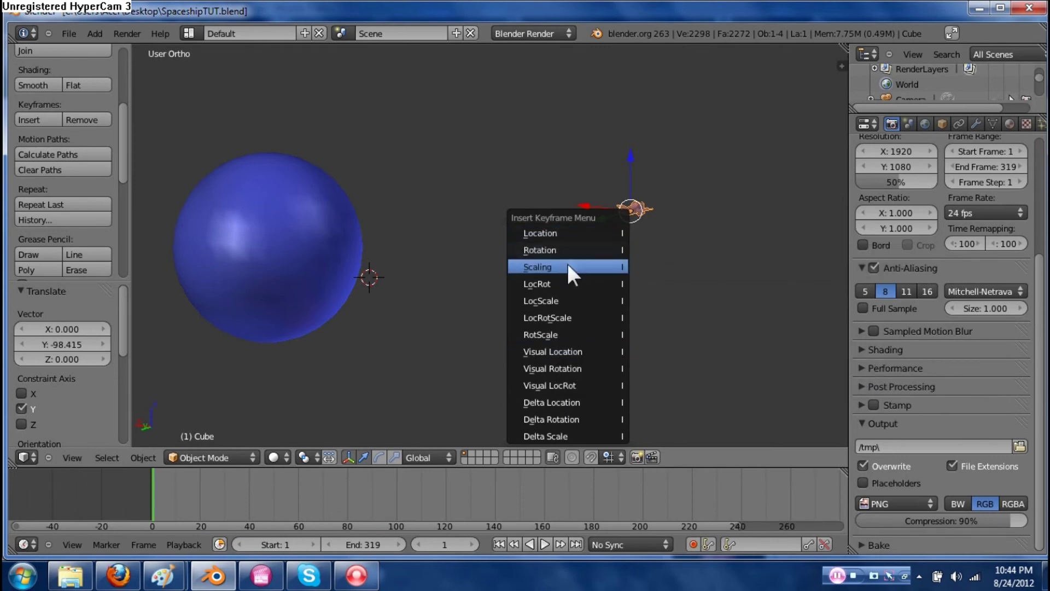
{"action": "left_click", "coordinate": [568, 234]}
{"action": "key", "text": "i"}
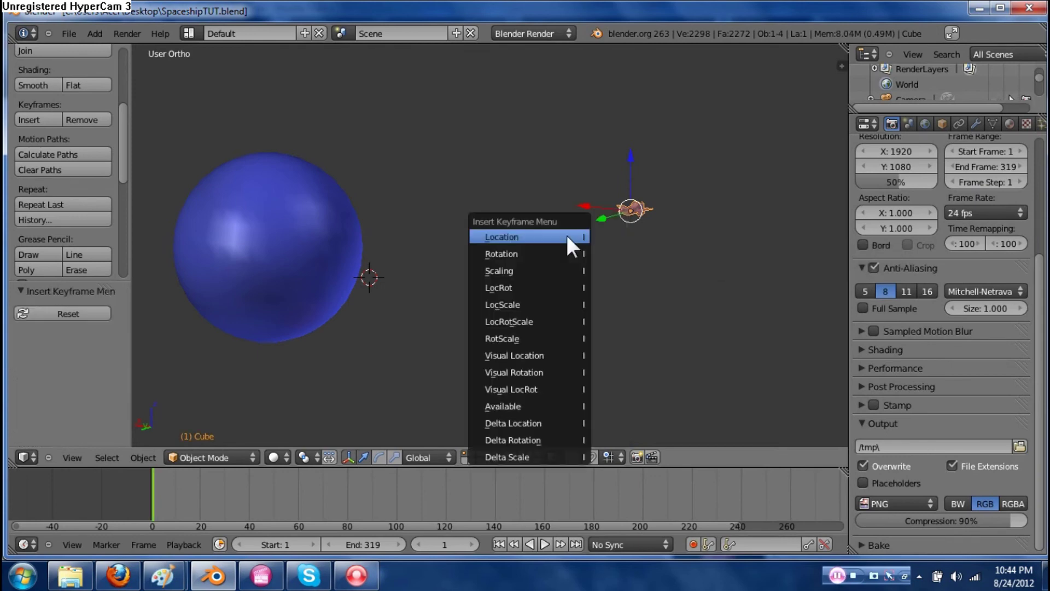
{"action": "left_click", "coordinate": [560, 253]}
{"action": "key", "text": "i"}
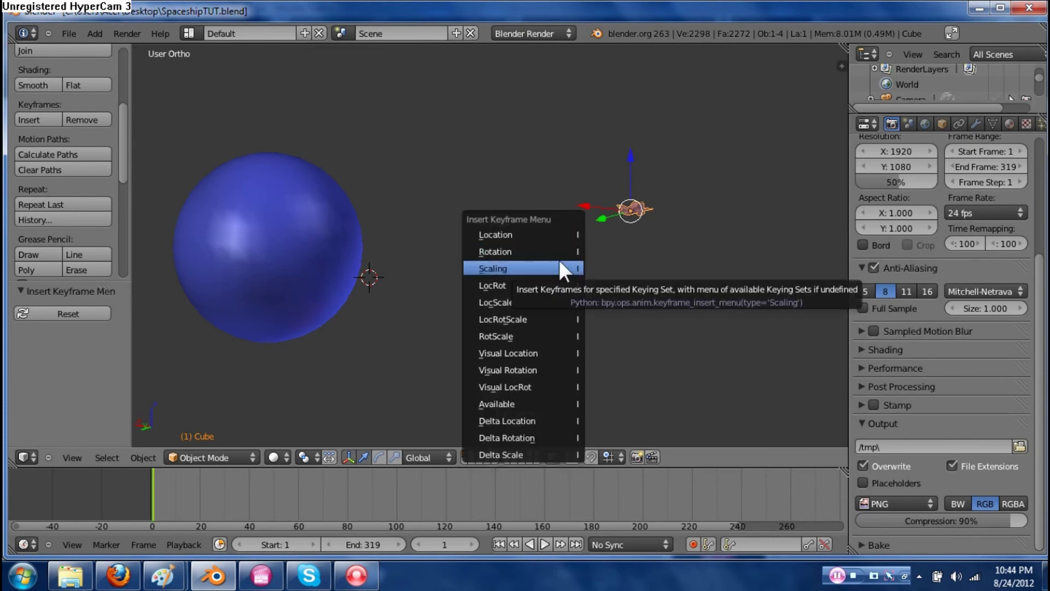
{"action": "left_click", "coordinate": [559, 262]}
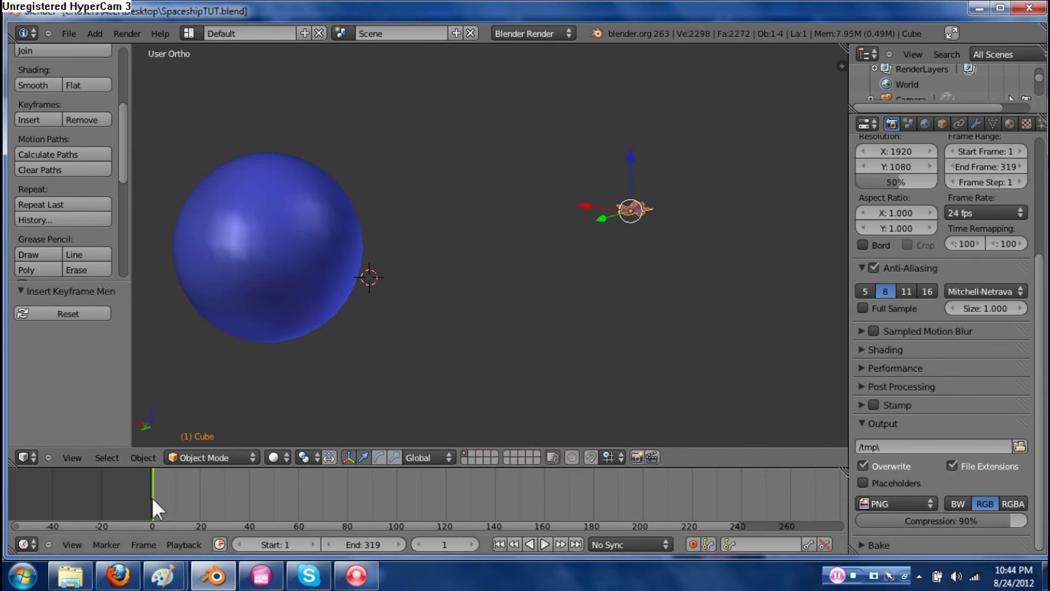
Scrub the opening frames of the timeline to check the spaceship's keyframe at frame 1
{"action": "left_click_drag", "start_coordinate": [159, 496], "coordinate": [155, 496]}
{"action": "left_click_drag", "start_coordinate": [154, 496], "coordinate": [172, 497]}
{"action": "left_click", "coordinate": [154, 494]}
{"action": "left_click_drag", "start_coordinate": [163, 495], "coordinate": [193, 499]}
{"action": "left_click", "coordinate": [154, 494]}
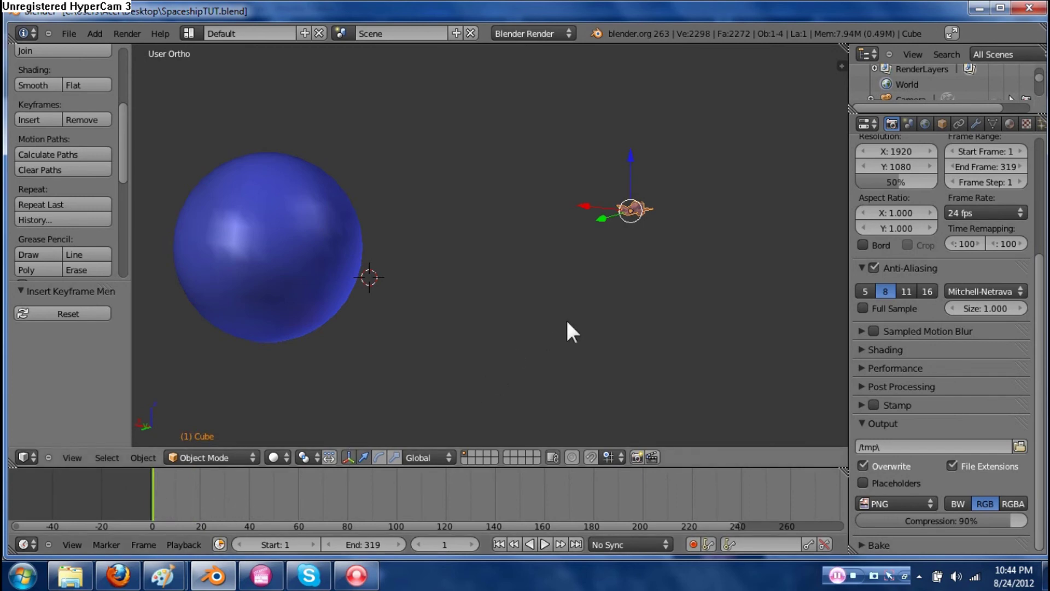
{"action": "middle_click_drag", "start_coordinate": [566, 310], "coordinate": [586, 318]}
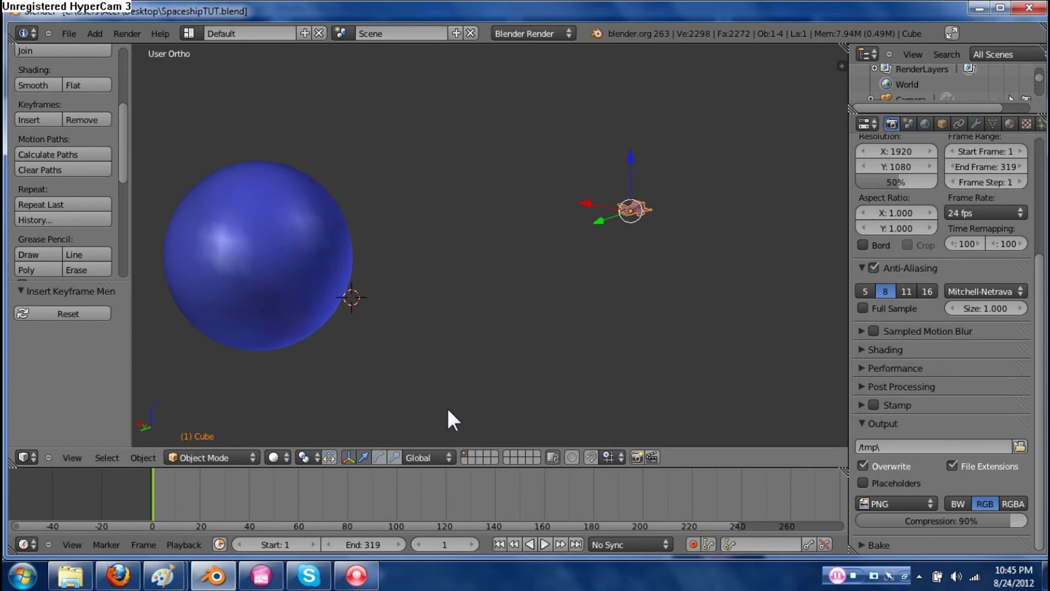
{"action": "middle_click_drag", "start_coordinate": [555, 354], "coordinate": [569, 327]}
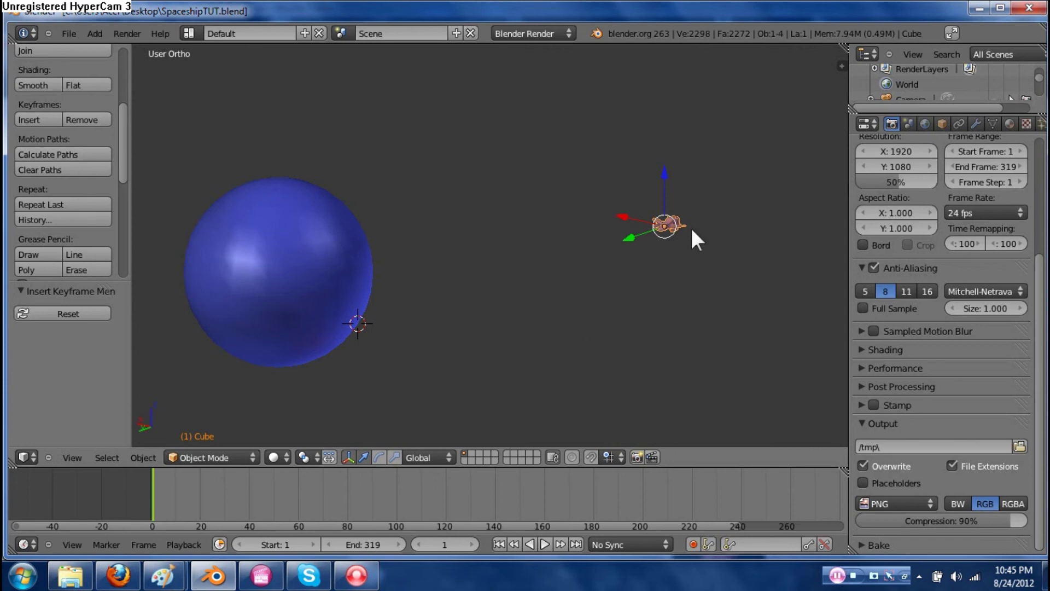
Scrub the timeline to frame 43 and examine the spaceship from the side at close range and from farther away
{"action": "left_click_drag", "start_coordinate": [151, 499], "coordinate": [272, 493]}
{"action": "left_click_drag", "start_coordinate": [207, 494], "coordinate": [252, 491]}
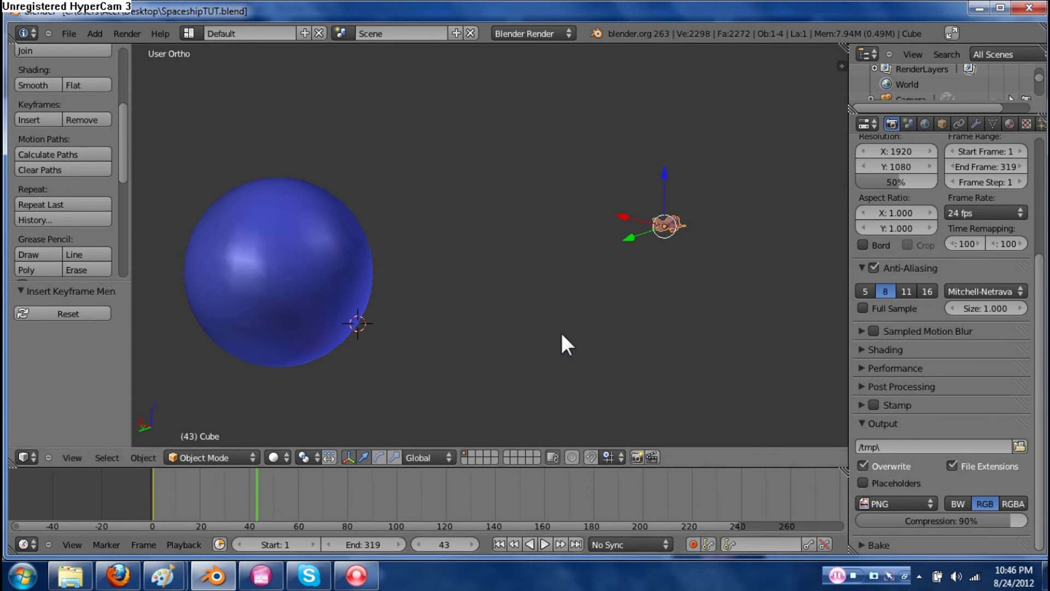
{"action": "middle_click_drag", "start_coordinate": [600, 319], "coordinate": [707, 280]}
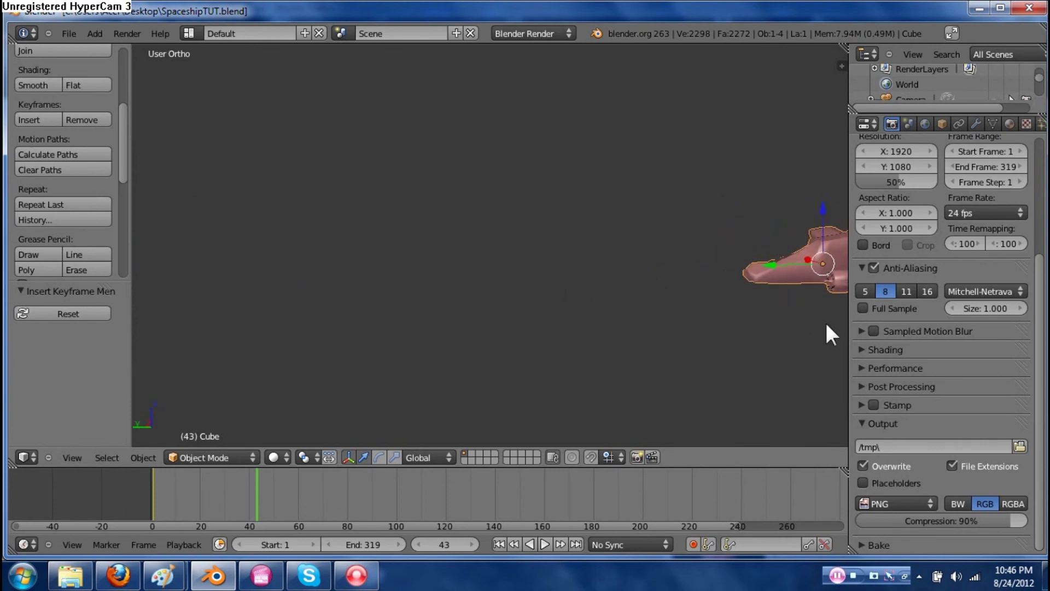
{"action": "mouse_move", "coordinate": [825, 321]}
{"action": "middle_mouse_down"}
{"action": "mouse_move", "coordinate": [96, 326]}
{"action": "mouse_move", "coordinate": [813, 328]}
{"action": "middle_mouse_up"}
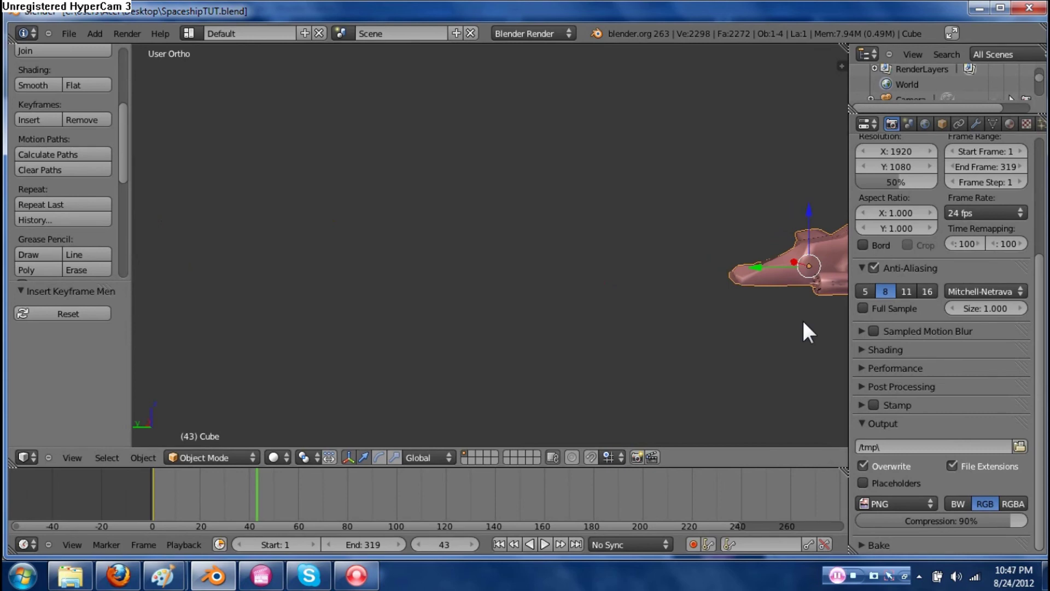
{"action": "middle_click_drag", "start_coordinate": [787, 345], "coordinate": [553, 323]}
{"action": "scroll", "coordinate": [553, 322], "scroll_direction": "down", "scroll_amount": 10, "text": "ctrl"}
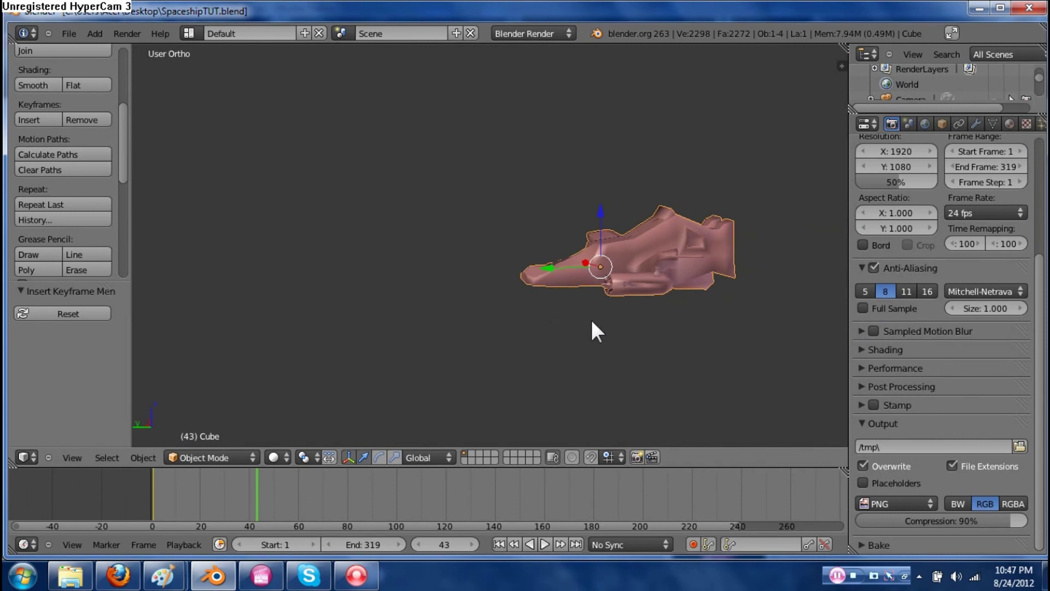
{"action": "middle_click_drag", "start_coordinate": [532, 322], "coordinate": [300, 323], "text": "shift"}
{"action": "scroll", "coordinate": [360, 324], "scroll_direction": "up", "scroll_amount": 4, "text": "ctrl"}
{"action": "middle_click_drag", "start_coordinate": [433, 329], "coordinate": [282, 328], "text": "shift"}
{"action": "middle_click_drag", "start_coordinate": [326, 356], "coordinate": [812, 324], "text": "shift"}
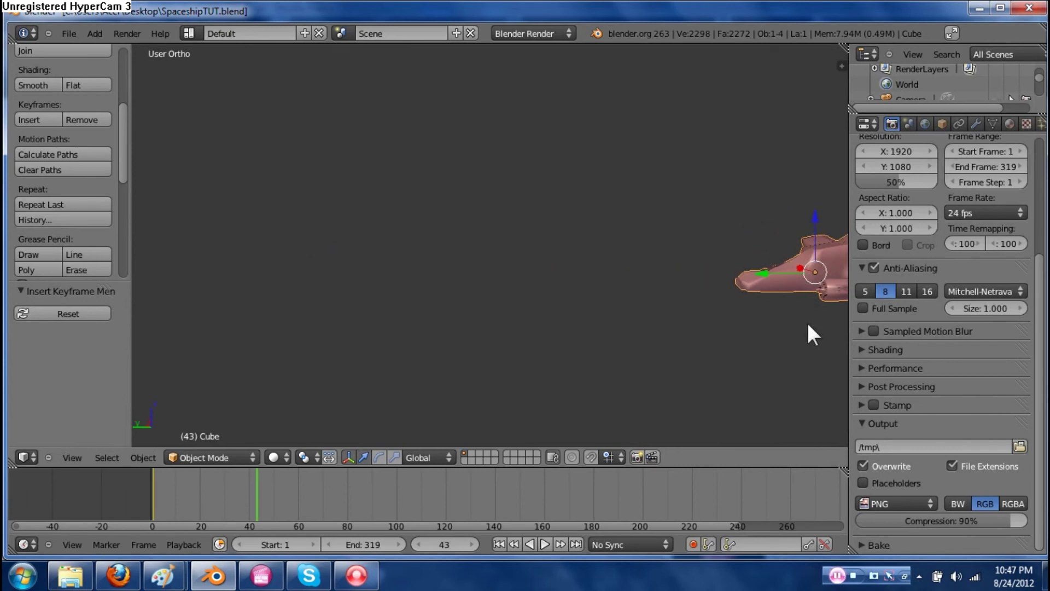
{"action": "middle_click_drag", "start_coordinate": [807, 325], "coordinate": [488, 316], "text": "shift"}
{"action": "scroll", "coordinate": [488, 317], "scroll_direction": "down", "scroll_amount": 1}
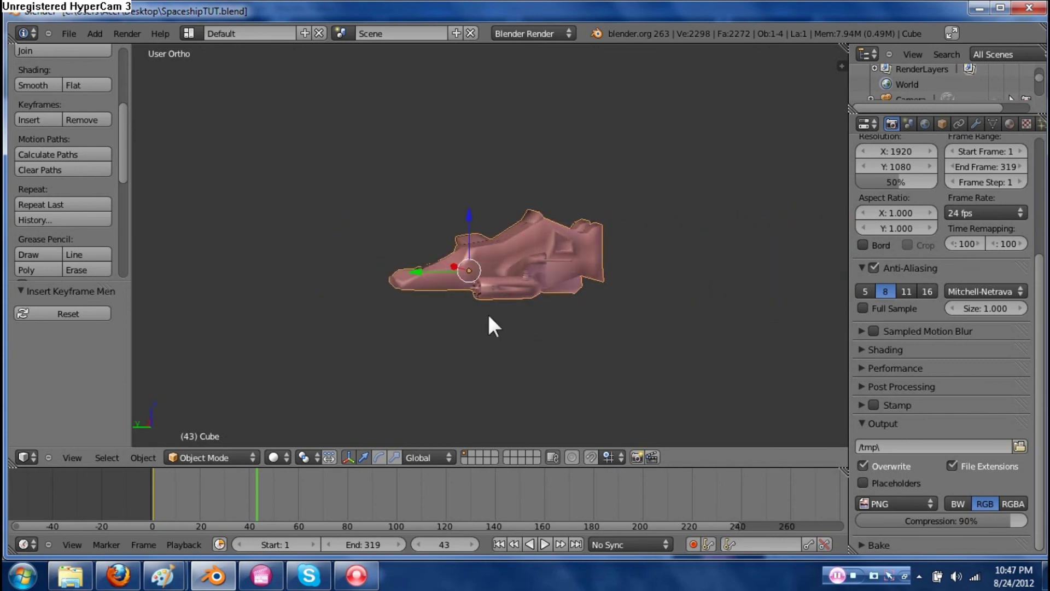
{"action": "middle_click_drag", "start_coordinate": [608, 328], "coordinate": [388, 328], "text": "shift"}
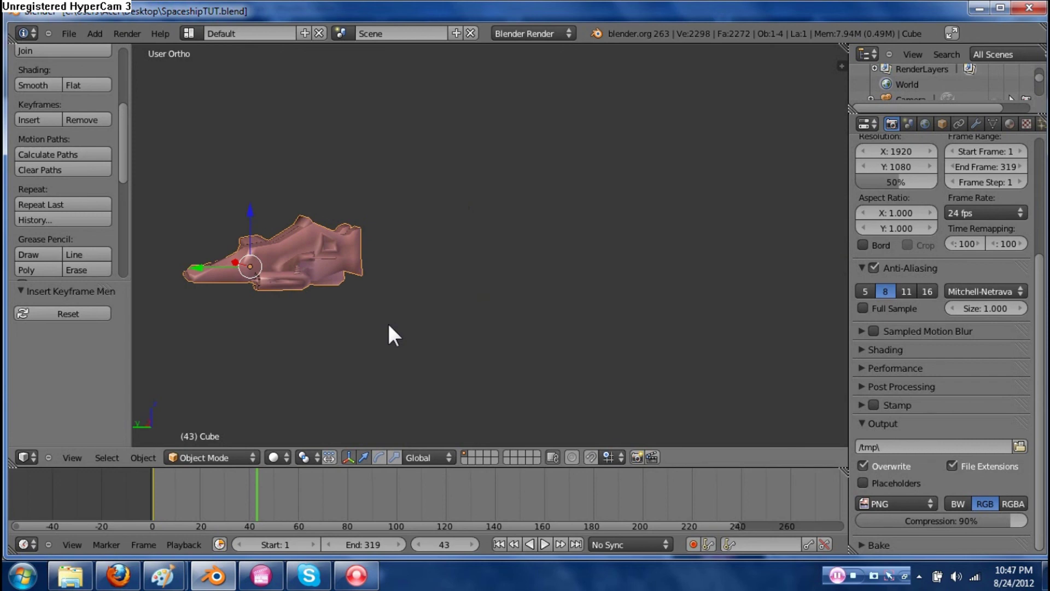
{"action": "scroll", "coordinate": [362, 259], "scroll_direction": "down", "scroll_amount": 2}
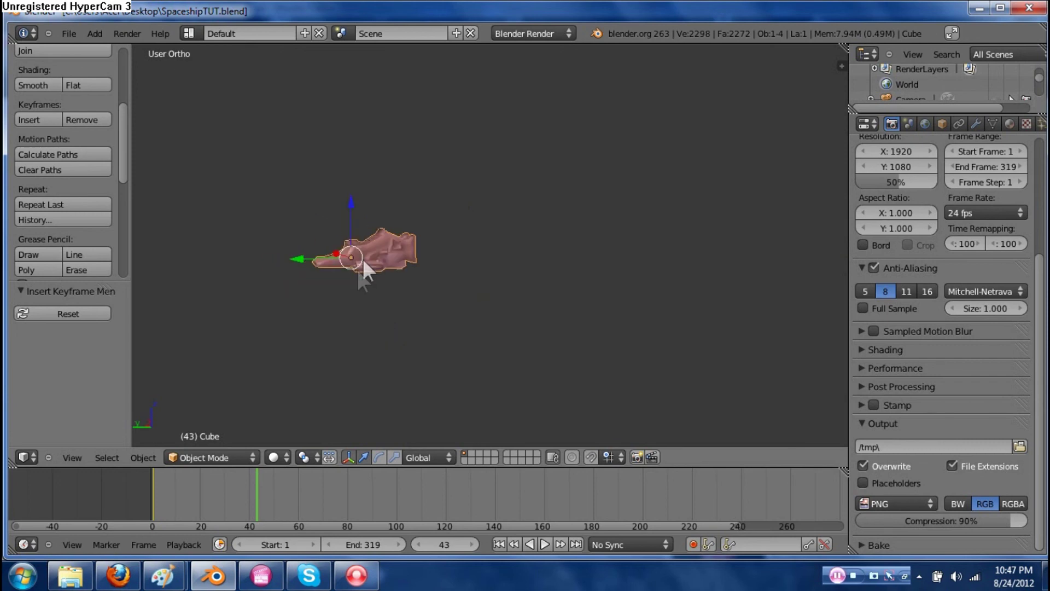
Return to frame 1 and insert location, rotation and scaling keyframes for the spaceship again
{"action": "key", "text": "shift+Left"}
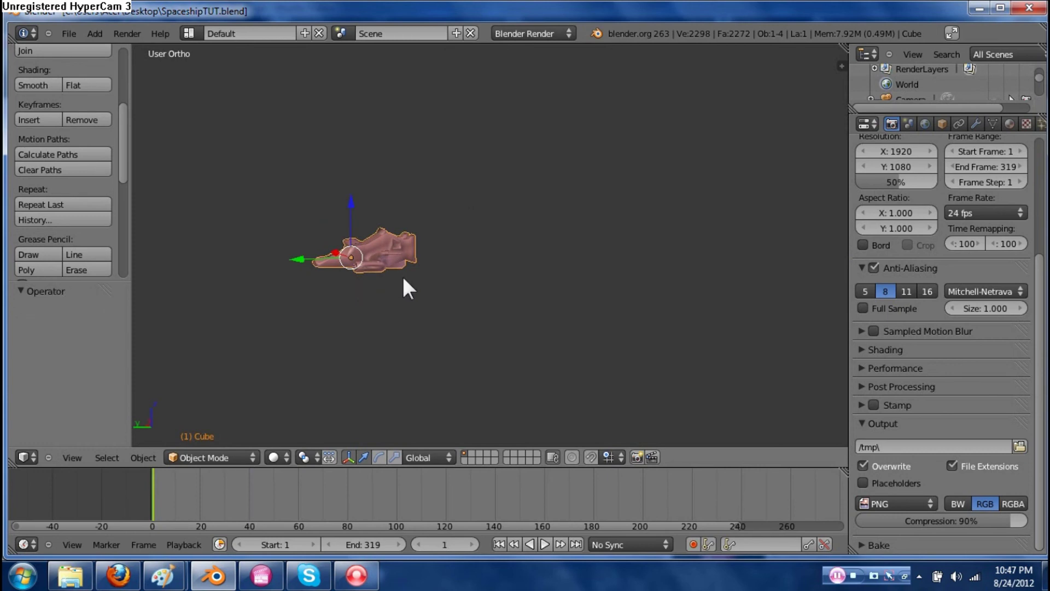
{"action": "left_click_drag", "start_coordinate": [177, 494], "coordinate": [153, 493]}
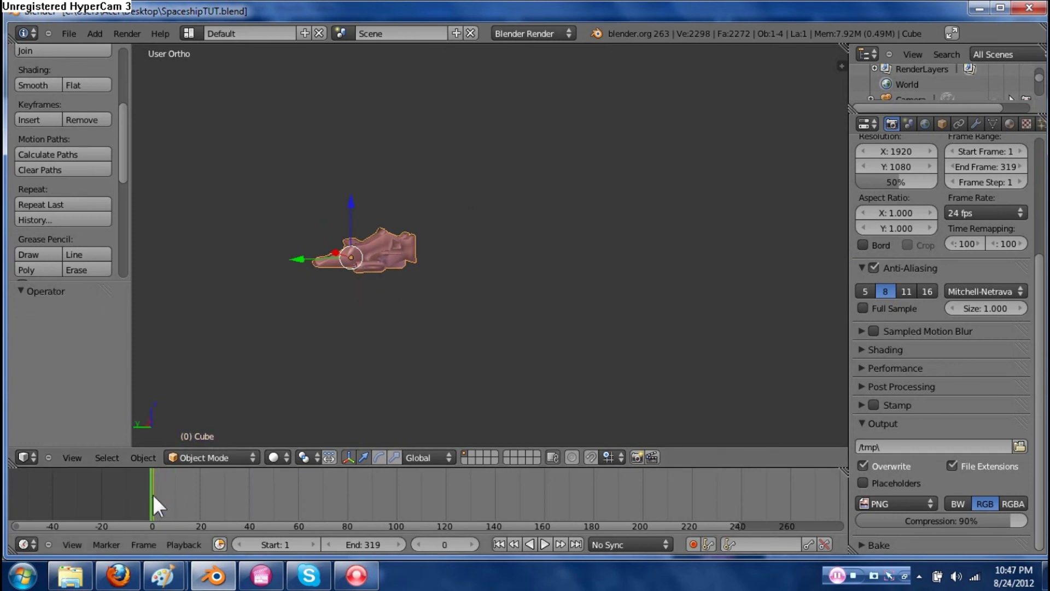
{"action": "key", "text": "i"}
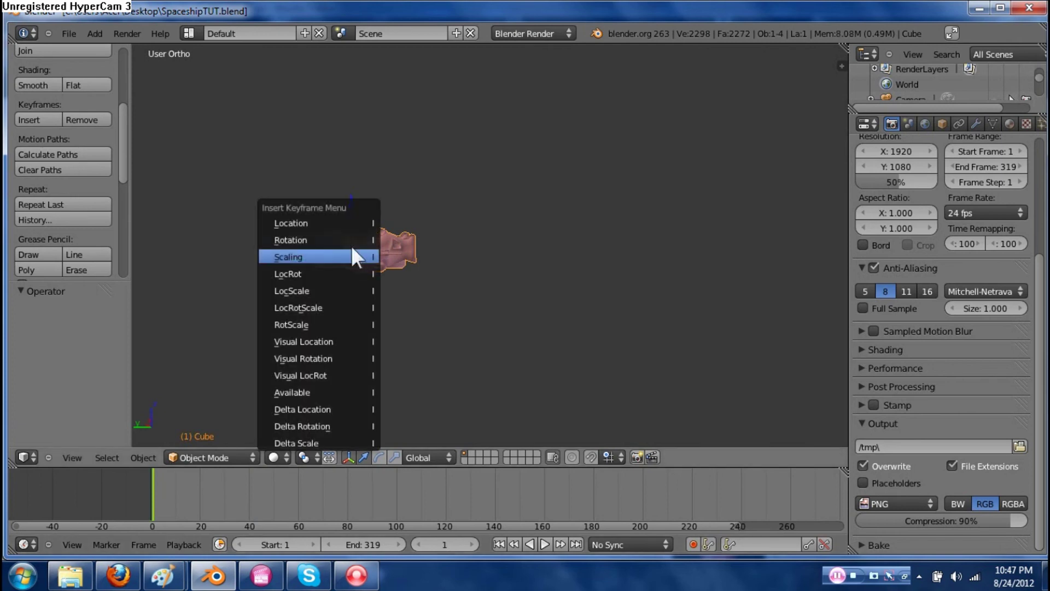
{"action": "left_click", "coordinate": [330, 218]}
{"action": "key", "text": "i"}
{"action": "left_click", "coordinate": [327, 238]}
{"action": "key", "text": "i"}
{"action": "left_click", "coordinate": [321, 257]}
Play the animation from frame 1 with the planet and spaceship both in view, and stop the playback
{"action": "middle_click_drag", "start_coordinate": [402, 330], "coordinate": [552, 336]}
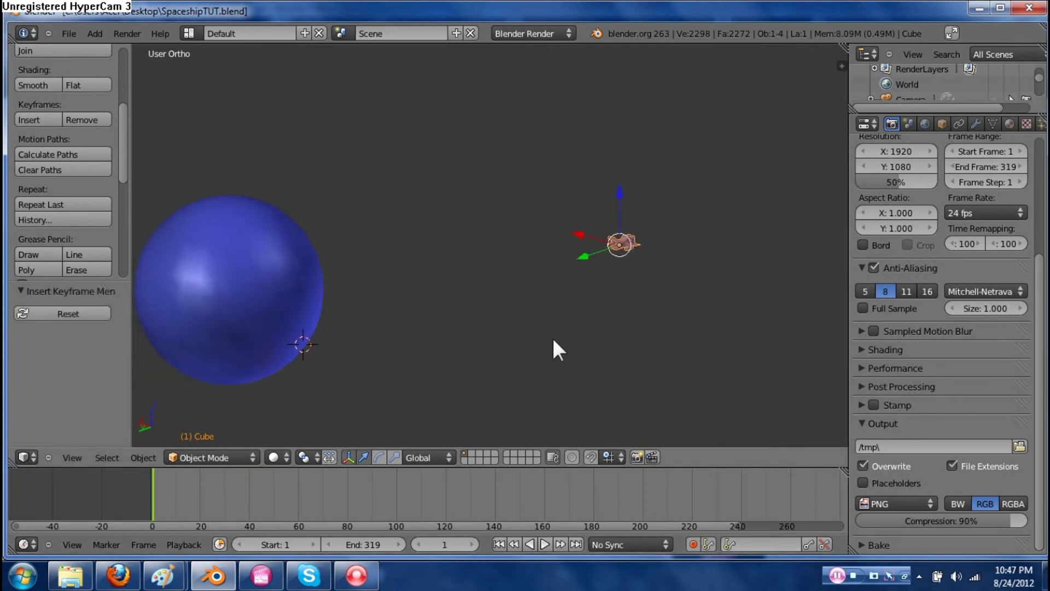
{"action": "left_click", "coordinate": [511, 544]}
{"action": "left_click", "coordinate": [440, 505]}
{"action": "left_click", "coordinate": [514, 543]}
{"action": "left_click", "coordinate": [514, 542]}
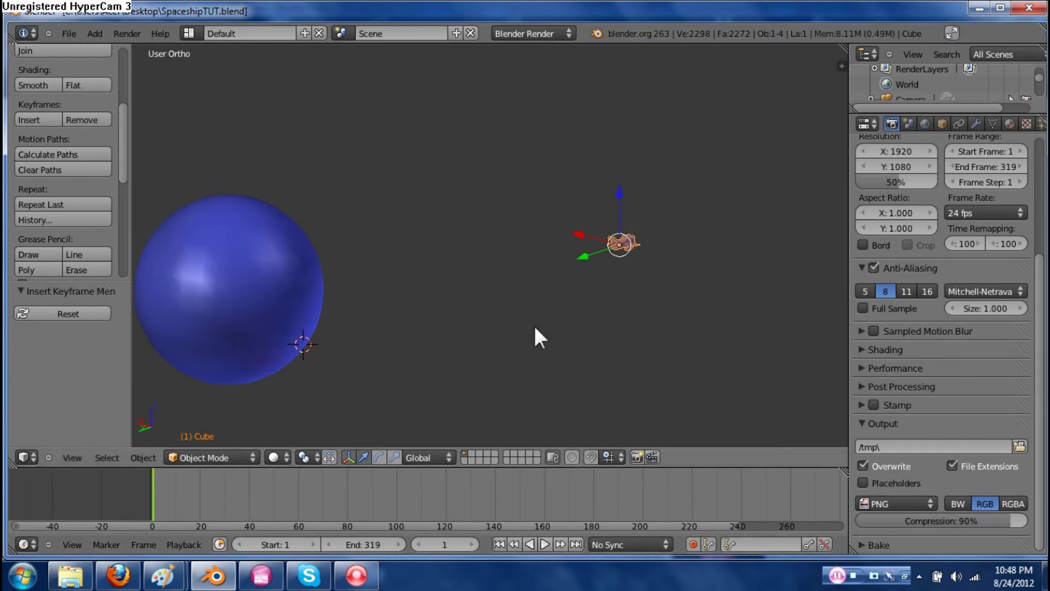
{"action": "left_click", "coordinate": [543, 544]}
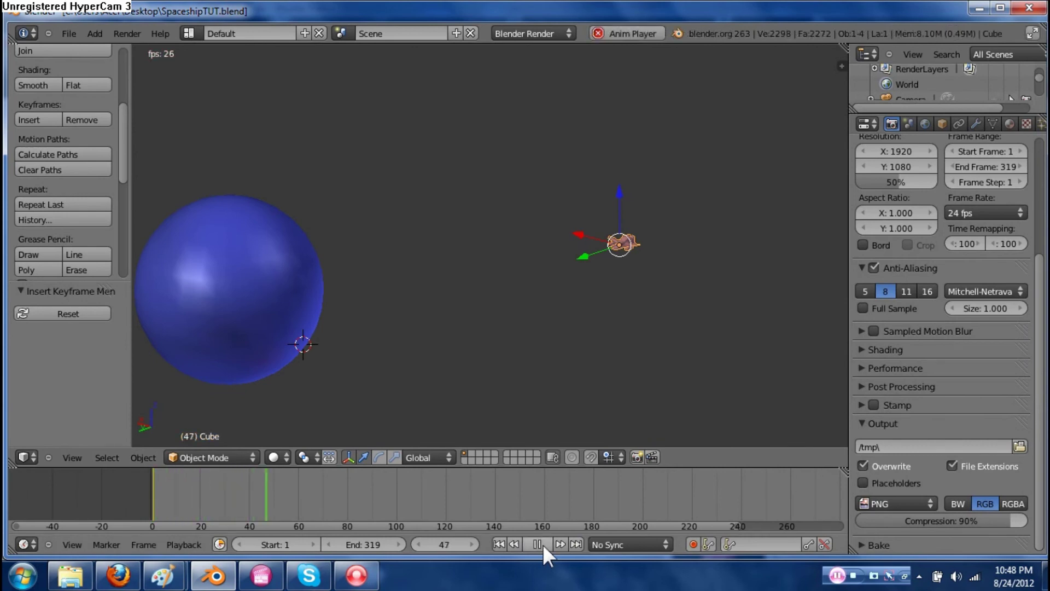
{"action": "middle_click_drag", "start_coordinate": [307, 340], "coordinate": [412, 302], "text": "shift"}
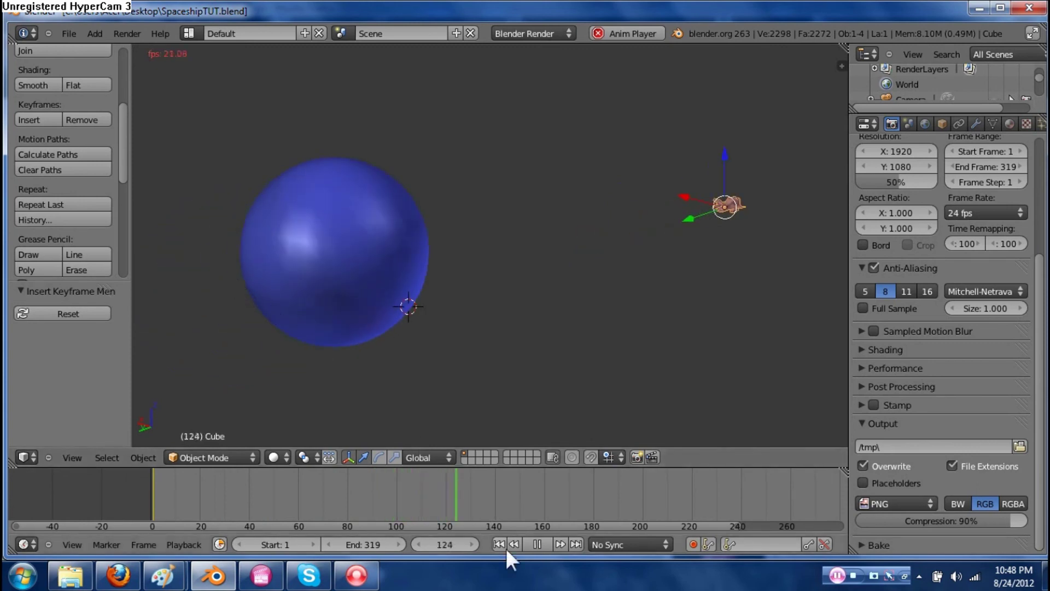
{"action": "left_click", "coordinate": [542, 542]}
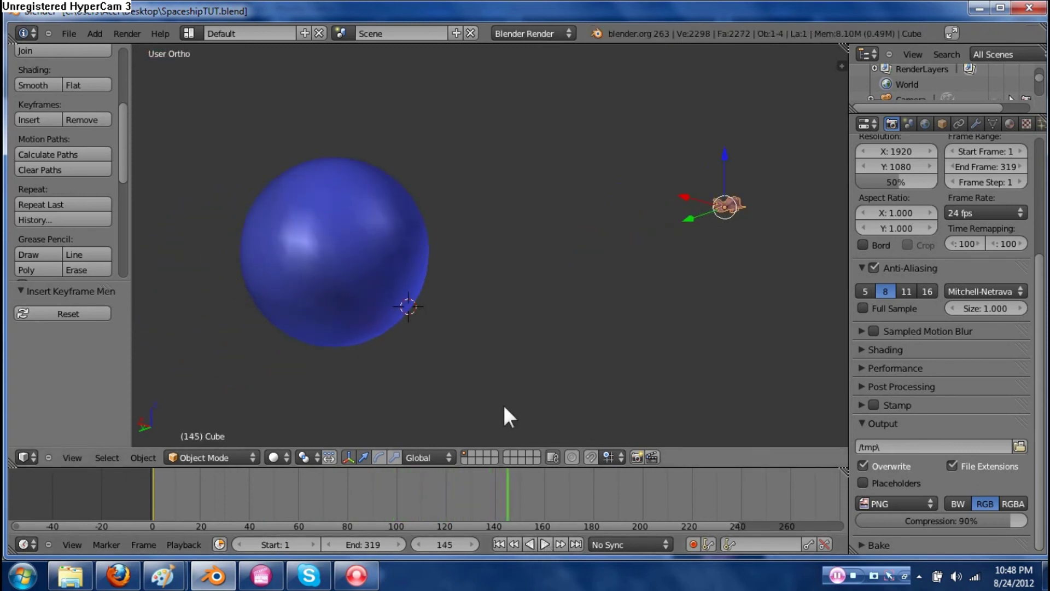
Play the timeline from frame 1, stop at frame 48, and move the spaceship about 28.5 units along Y
{"action": "left_click", "coordinate": [151, 489]}
{"action": "left_click_drag", "start_coordinate": [151, 487], "coordinate": [153, 487]}
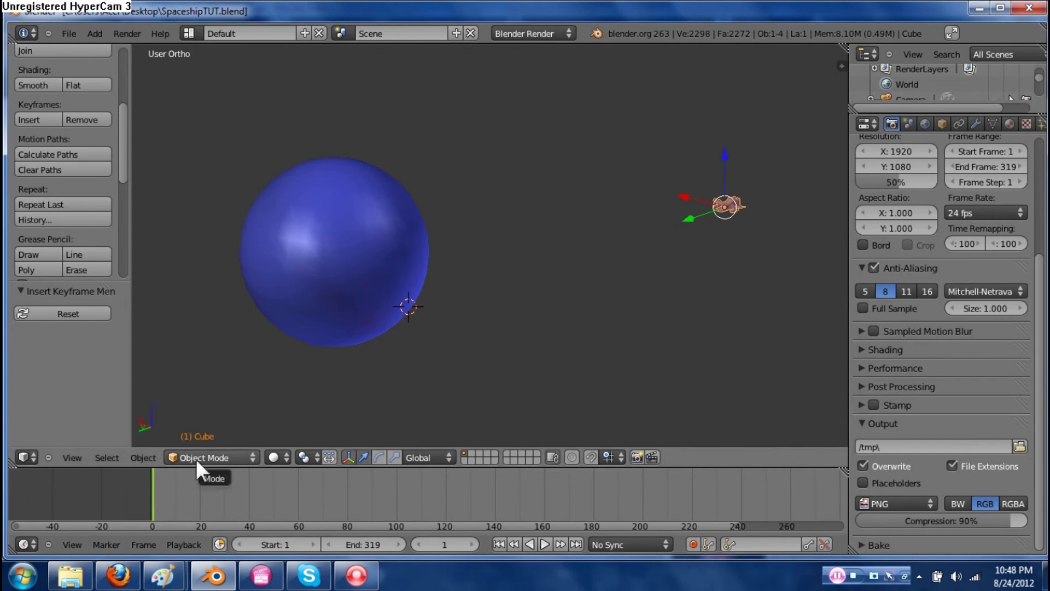
{"action": "middle_click_drag", "start_coordinate": [571, 276], "coordinate": [575, 306]}
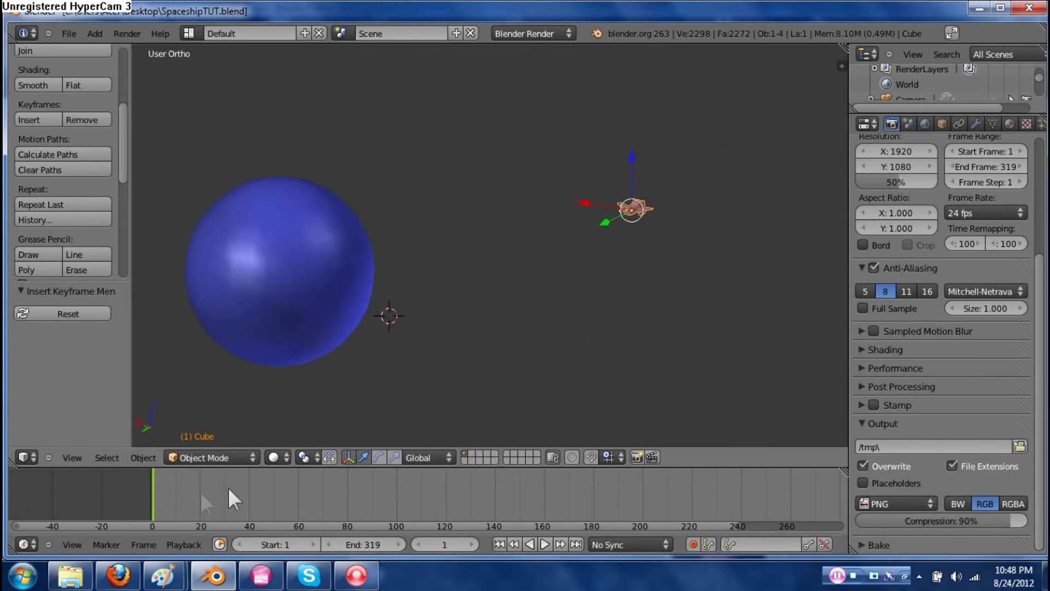
{"action": "left_click", "coordinate": [545, 540]}
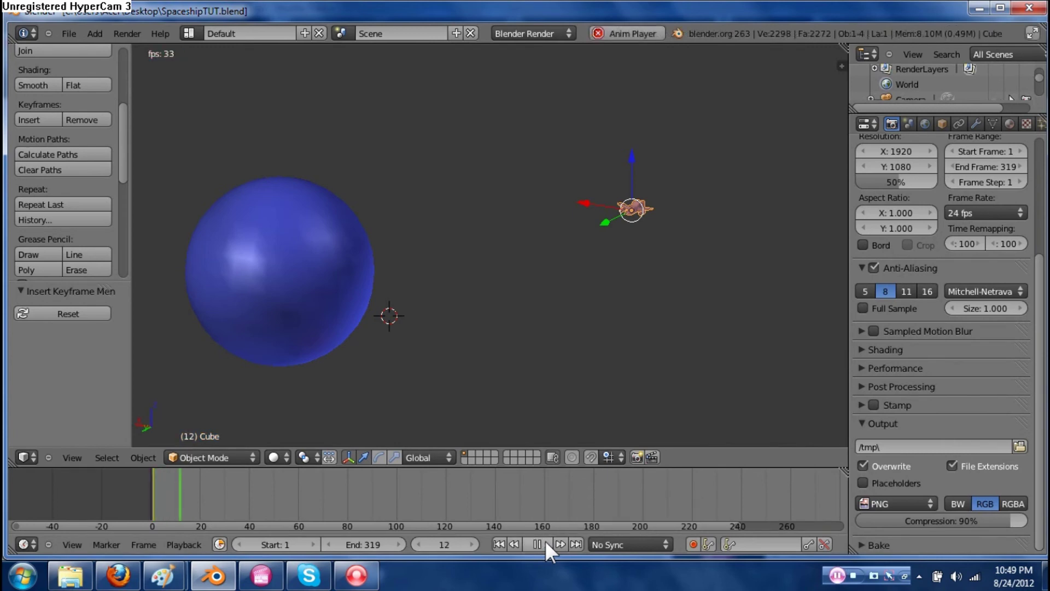
{"action": "left_click", "coordinate": [545, 540]}
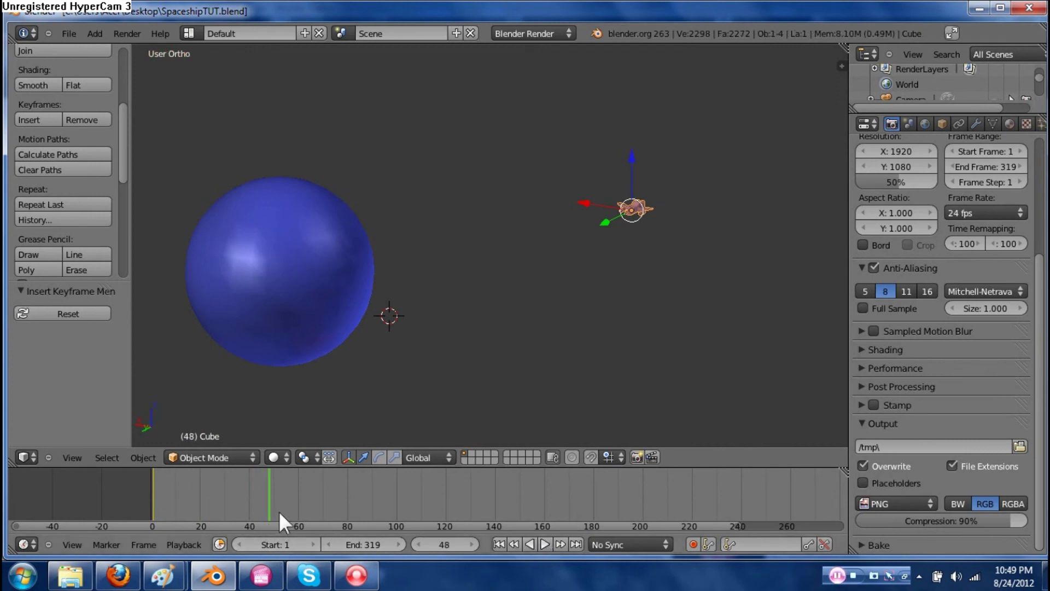
{"action": "left_click_drag", "start_coordinate": [604, 221], "coordinate": [567, 243]}
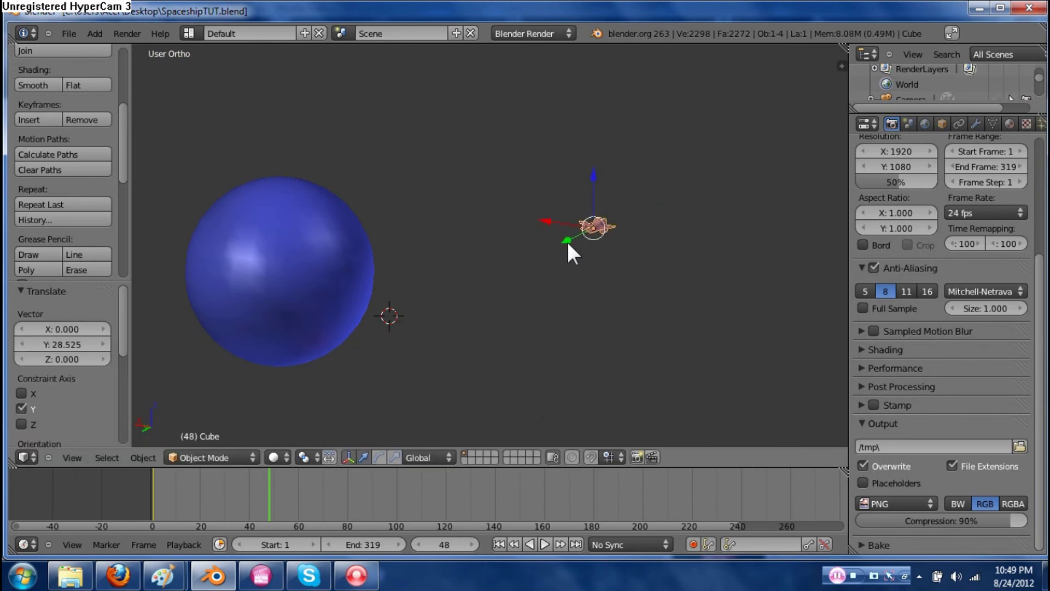
Insert location, rotation and scaling keyframes for the spaceship at frame 48
{"action": "key", "text": "i"}
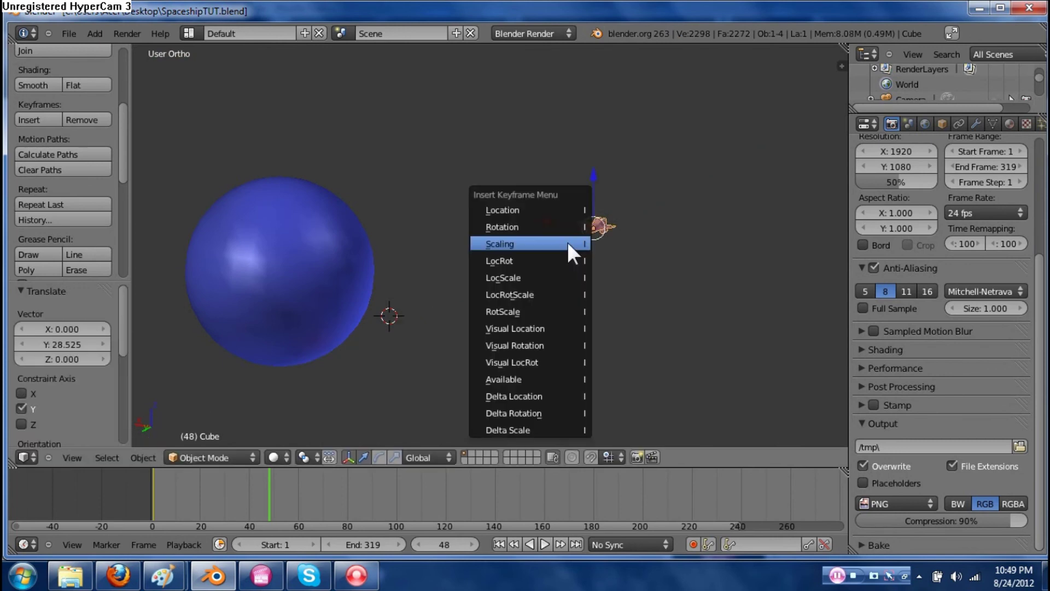
{"action": "left_click", "coordinate": [566, 212]}
{"action": "key", "text": "i"}
{"action": "left_click", "coordinate": [562, 230]}
{"action": "key", "text": "i"}
{"action": "left_click", "coordinate": [561, 247]}
Play the spaceship's movement from frame 1 past its second keyframe, stop, and go back to frame 48
{"action": "left_click", "coordinate": [500, 543]}
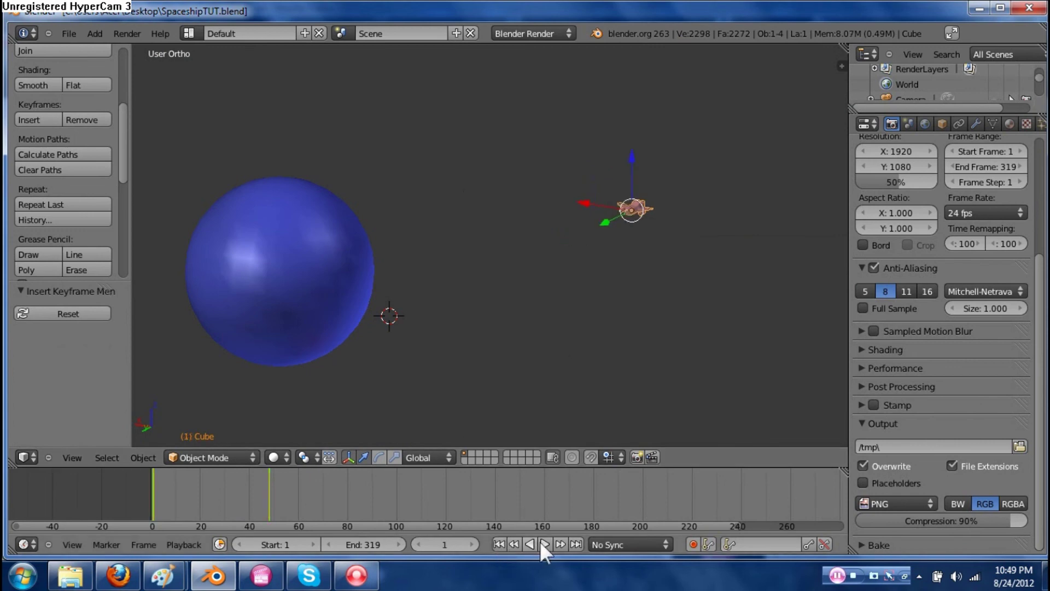
{"action": "left_click", "coordinate": [541, 543]}
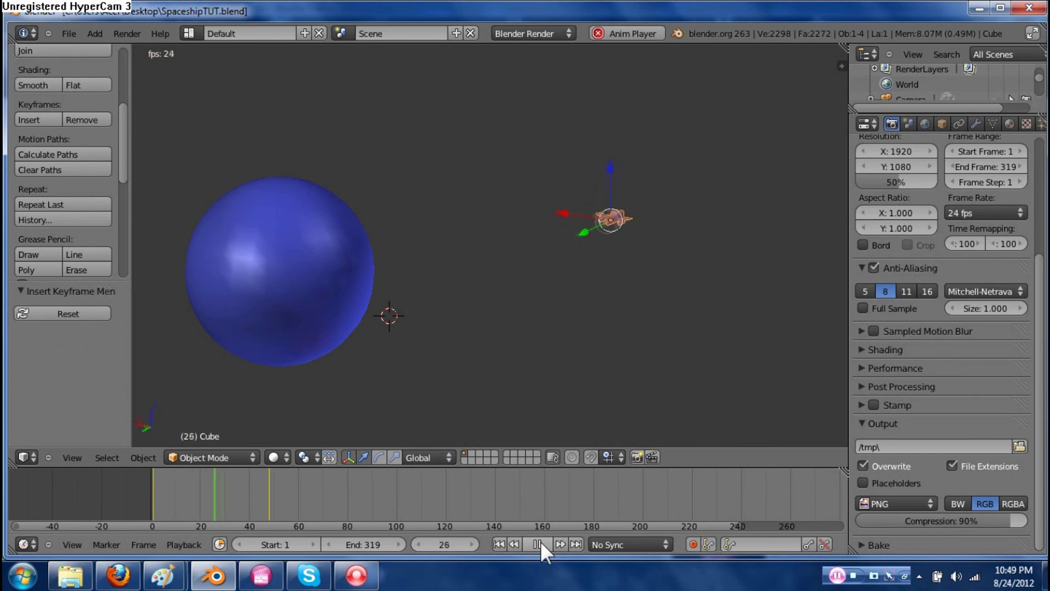
{"action": "left_click", "coordinate": [540, 543]}
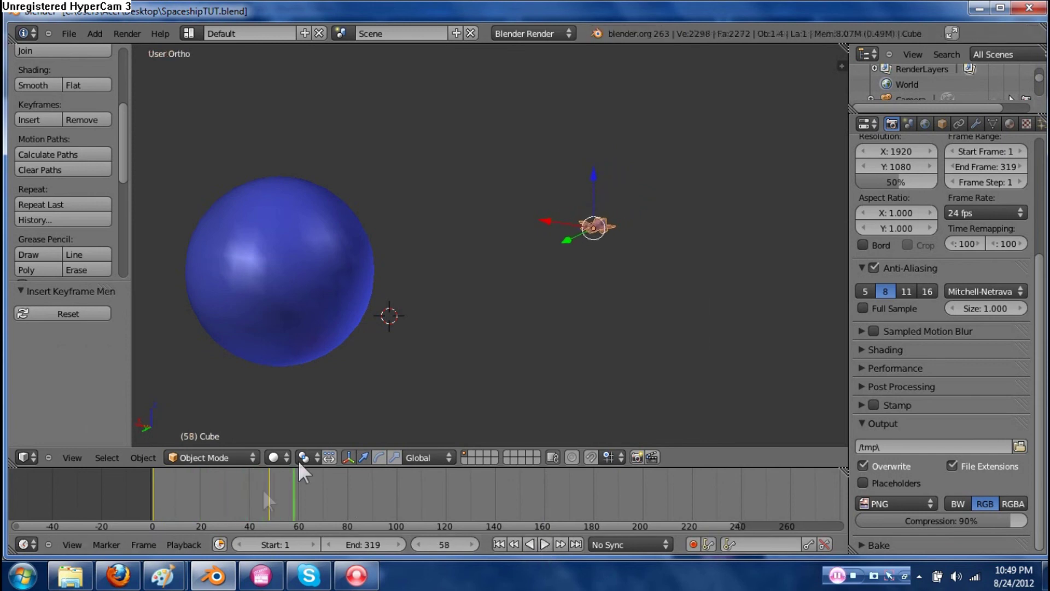
{"action": "left_click_drag", "start_coordinate": [268, 489], "coordinate": [268, 488]}
{"action": "middle_click_drag", "start_coordinate": [585, 300], "coordinate": [508, 342]}
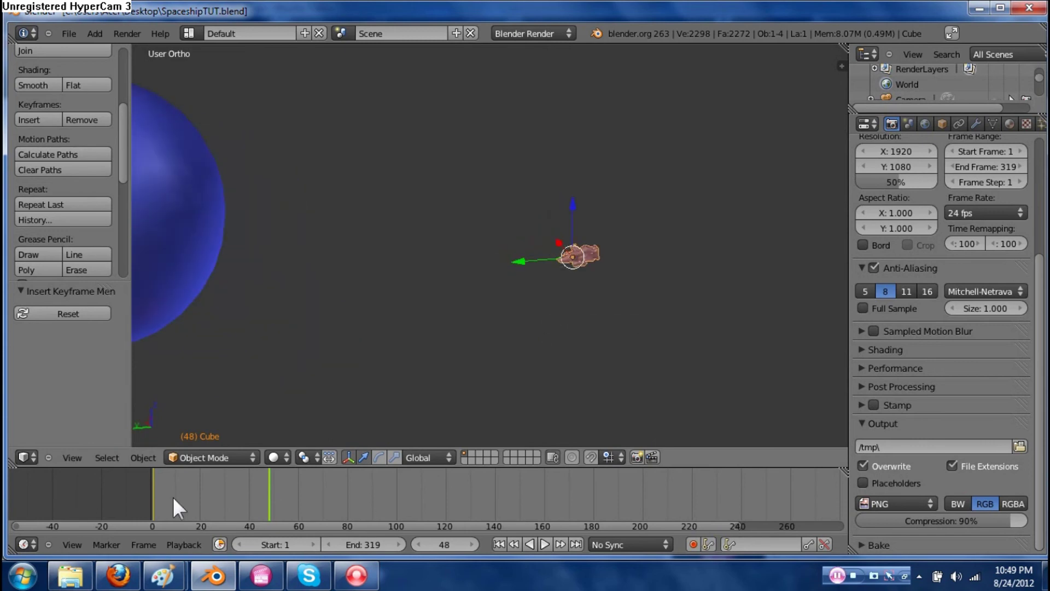
Scale the spaceship by 0.0001 on all axes at frame 1
{"action": "left_click", "coordinate": [155, 494]}
{"action": "middle_click_drag", "start_coordinate": [645, 290], "coordinate": [609, 285]}
{"action": "scroll", "coordinate": [605, 296], "scroll_direction": "up", "scroll_amount": 6}
{"action": "middle_click_drag", "start_coordinate": [524, 278], "coordinate": [557, 314], "text": "shift"}
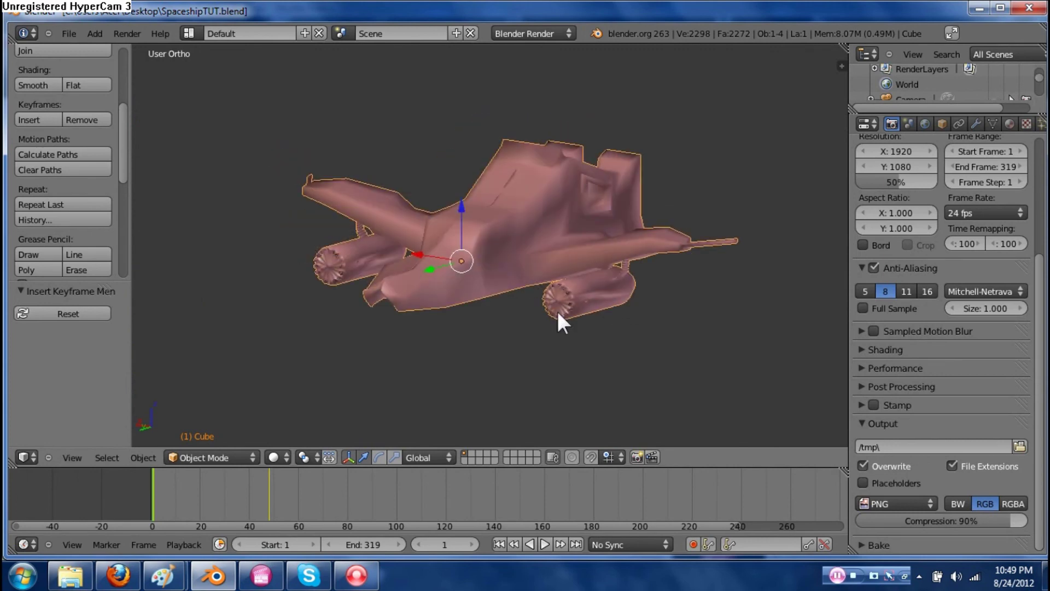
{"action": "key", "text": "s"}
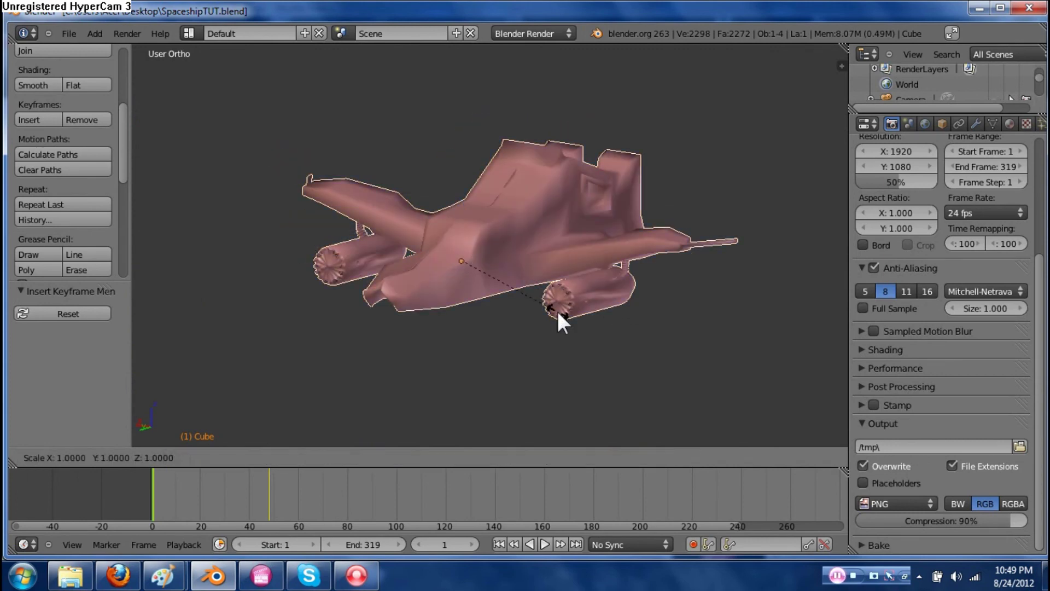
{"action": "type", "text": "0.0001"}
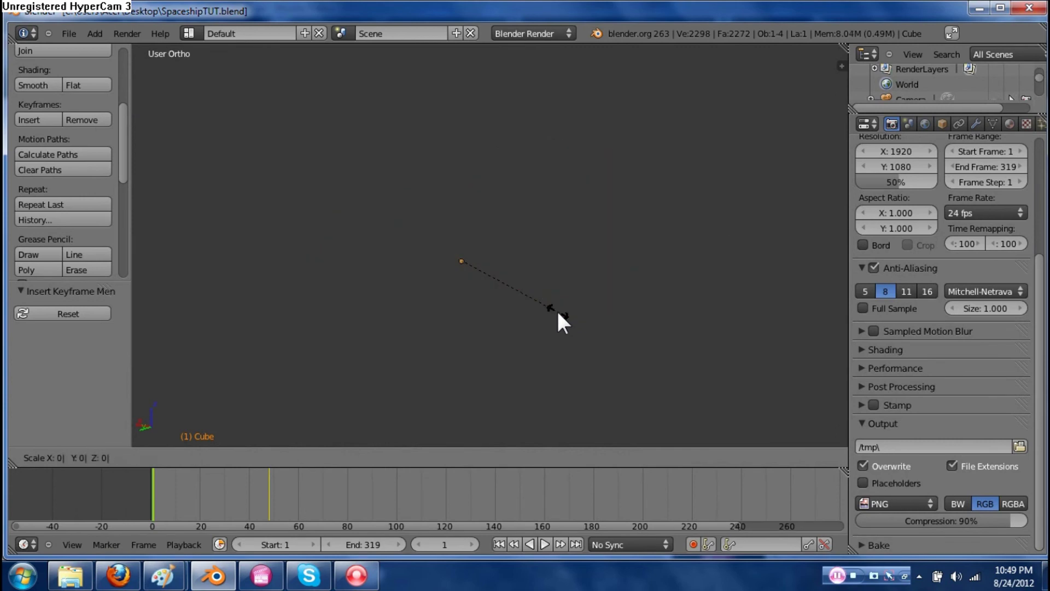
{"action": "key", "text": "Return"}
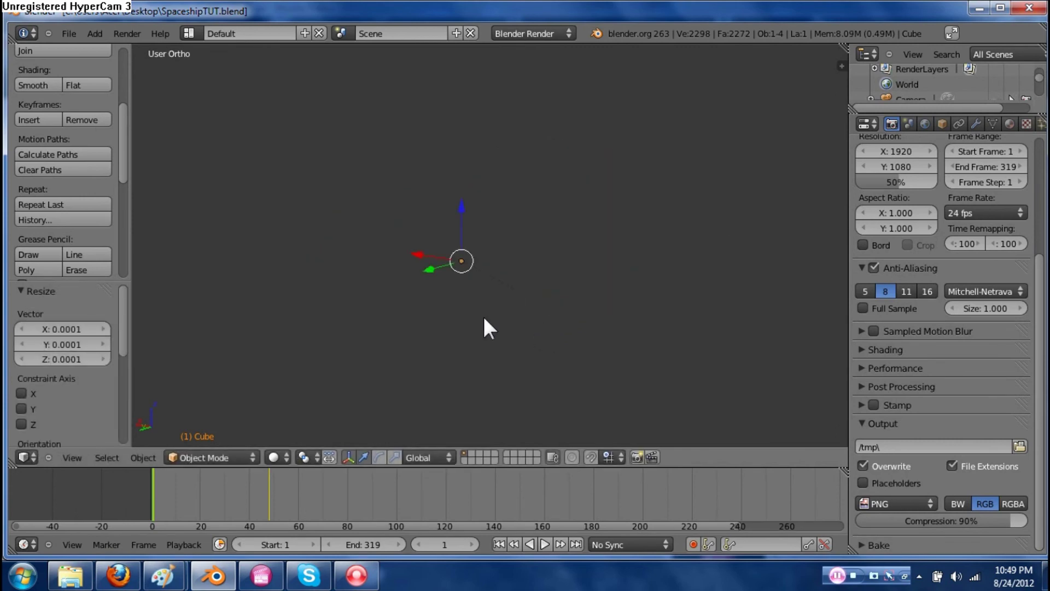
Insert a scaling keyframe for the shrunken spaceship at frame 1
{"action": "scroll", "coordinate": [495, 326], "scroll_direction": "up", "scroll_amount": 4}
{"action": "scroll", "coordinate": [454, 321], "scroll_direction": "up", "scroll_amount": 5}
{"action": "scroll", "coordinate": [443, 328], "scroll_direction": "down", "scroll_amount": 12}
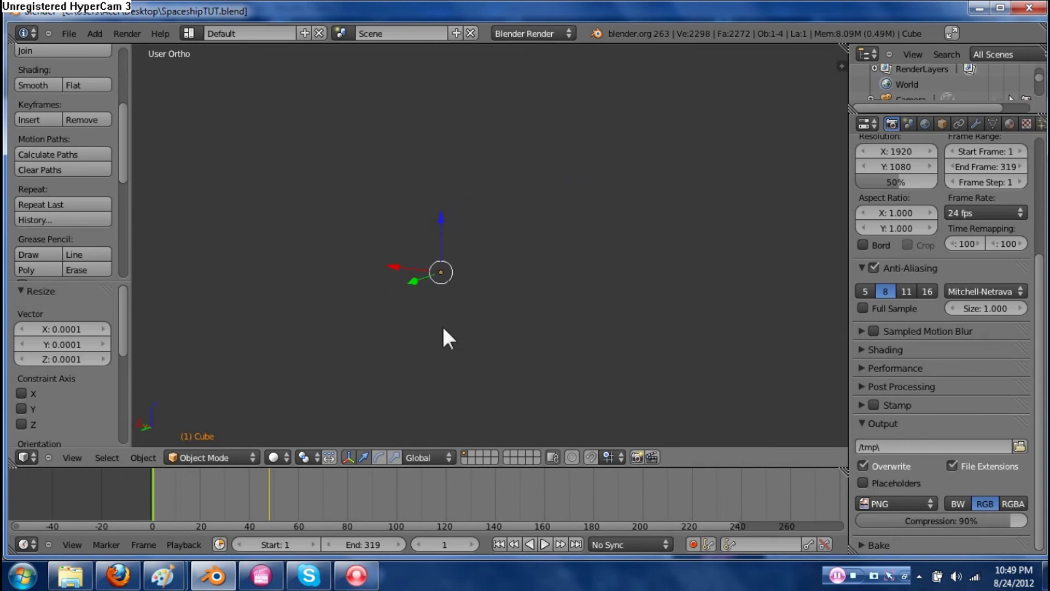
{"action": "scroll", "coordinate": [442, 322], "scroll_direction": "down", "scroll_amount": 5}
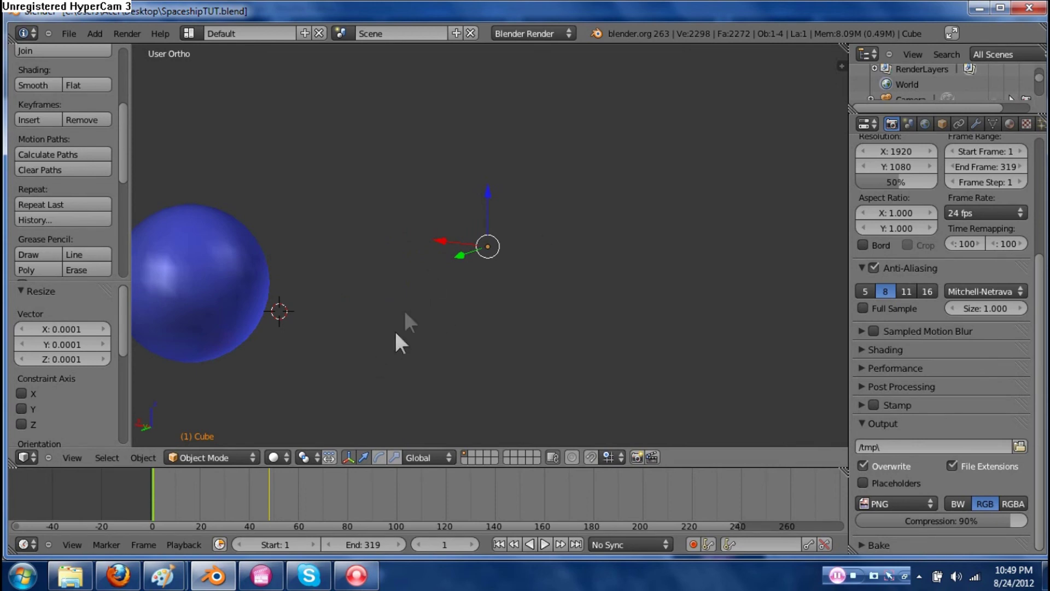
{"action": "key", "text": "i"}
{"action": "left_click", "coordinate": [401, 287]}
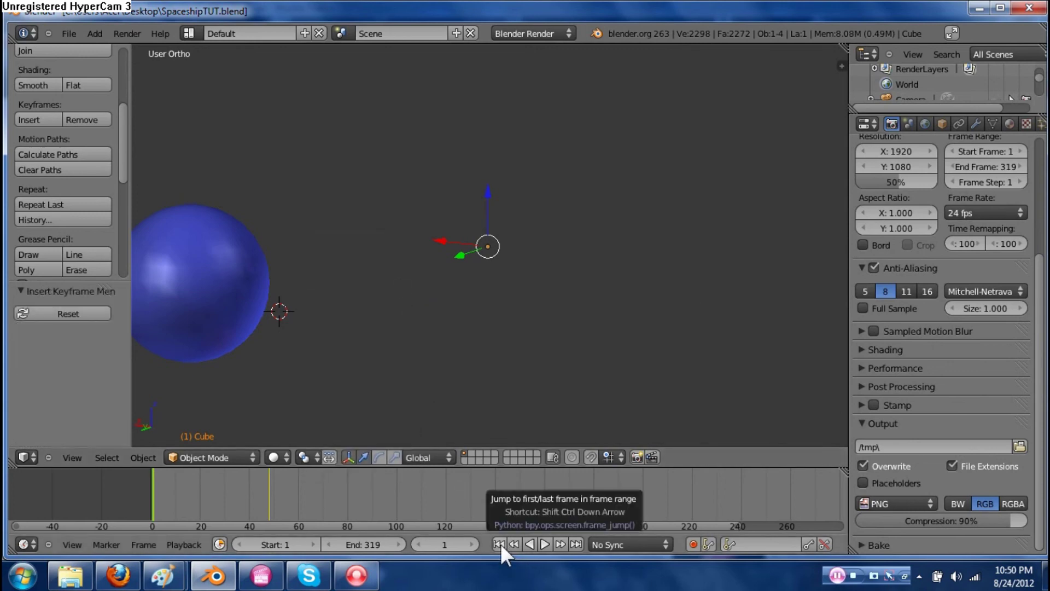
Play the animation to check the spaceship's growth between the two keyframes, rewind to the start, and stop the playback
{"action": "left_click", "coordinate": [544, 543]}
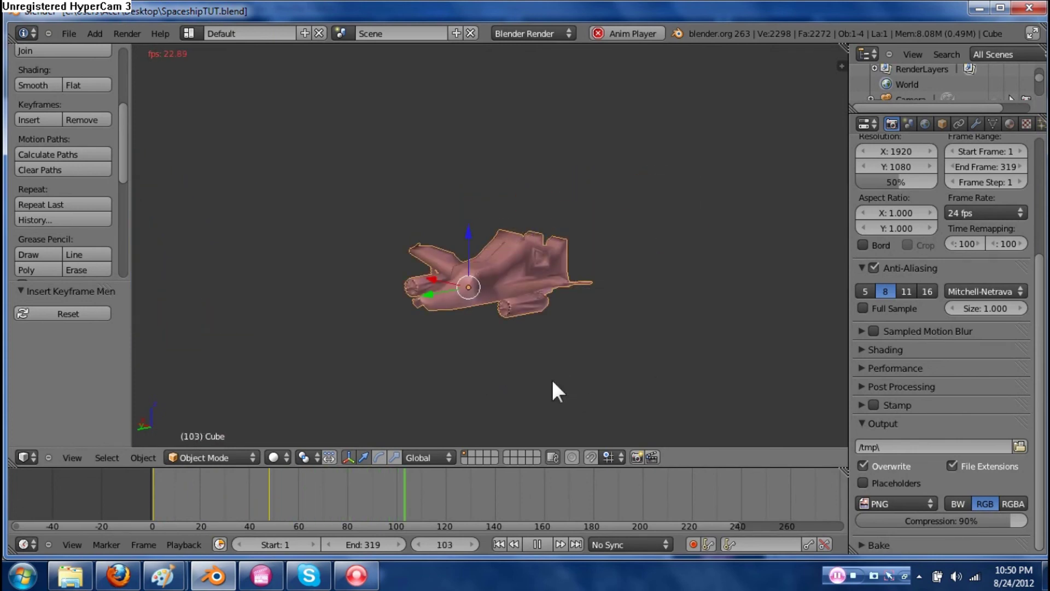
{"action": "left_click", "coordinate": [498, 544]}
{"action": "left_click", "coordinate": [547, 542]}
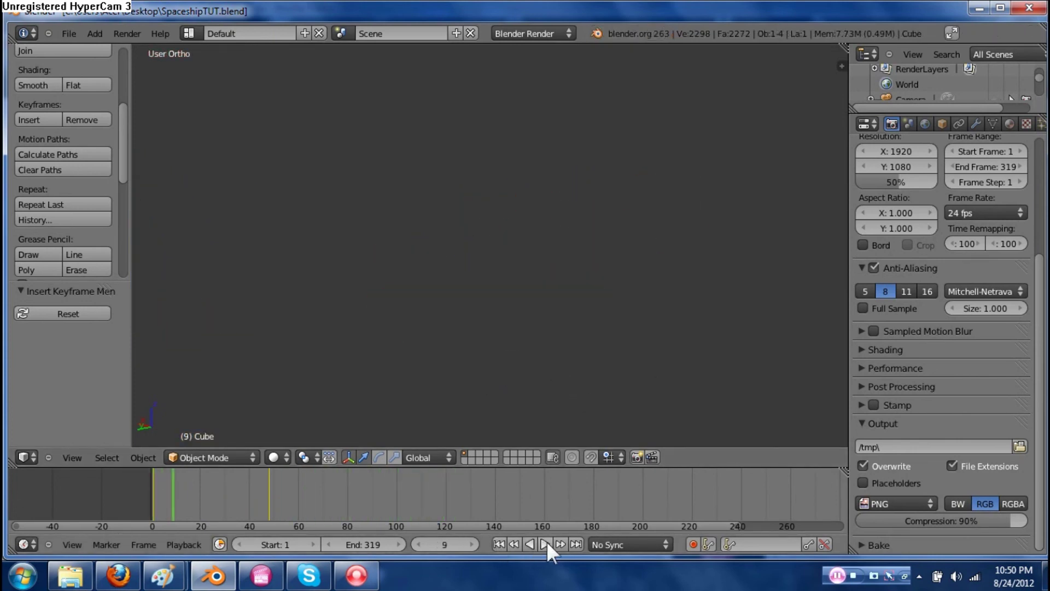
Play the animation from frame 1 to check the spaceship's growth and movement, stop it, and inspect the ship from another angle
{"action": "left_click", "coordinate": [500, 544]}
{"action": "left_click", "coordinate": [543, 543]}
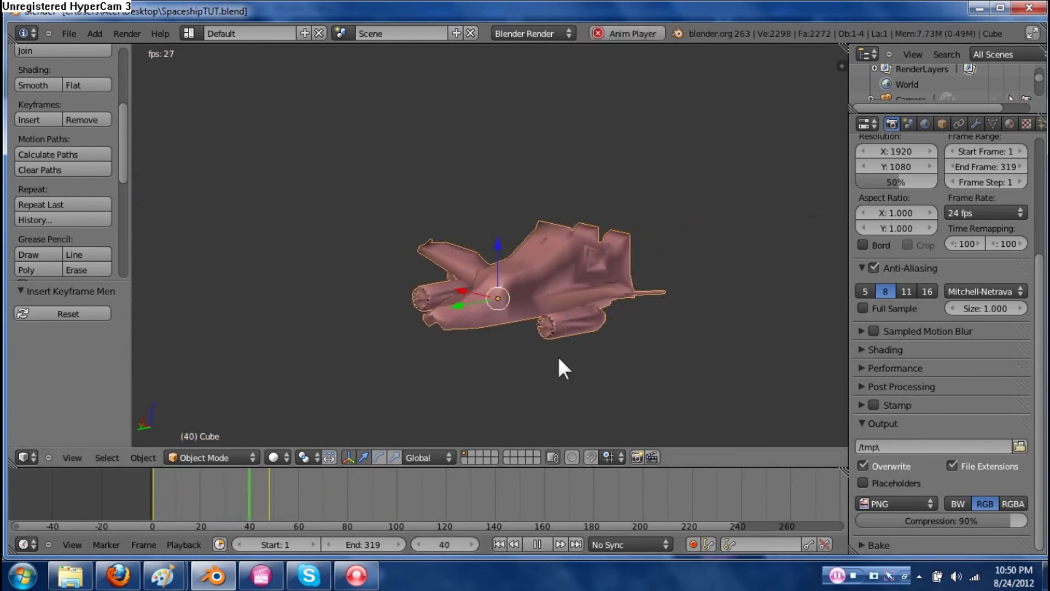
{"action": "left_click", "coordinate": [510, 542]}
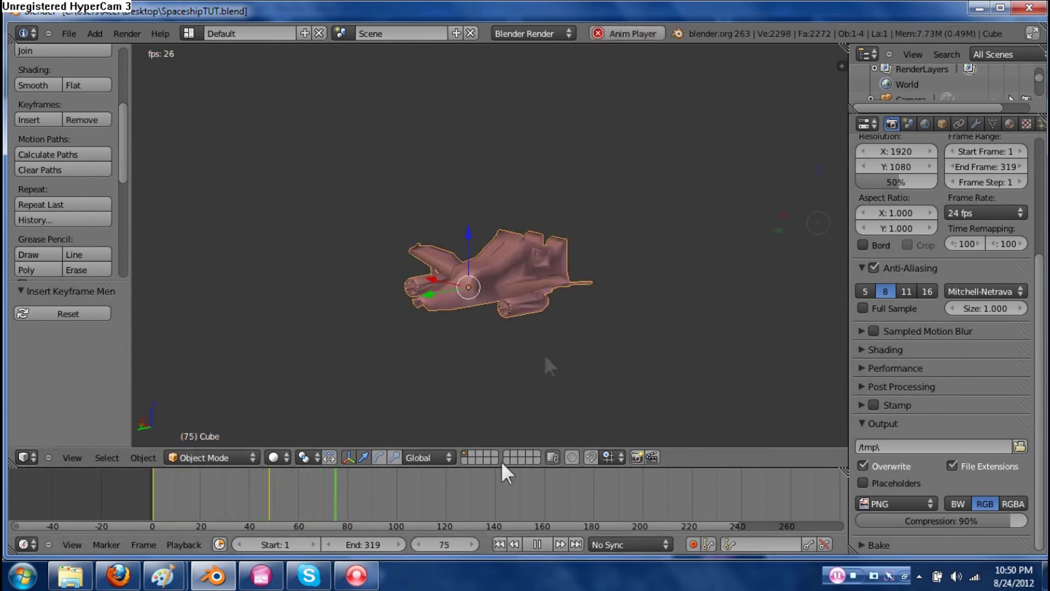
{"action": "left_click", "coordinate": [540, 544]}
{"action": "middle_click_drag", "start_coordinate": [495, 378], "coordinate": [527, 366]}
{"action": "scroll", "coordinate": [532, 358], "scroll_direction": "up", "scroll_amount": 3}
{"action": "scroll", "coordinate": [529, 353], "scroll_direction": "up", "scroll_amount": 1}
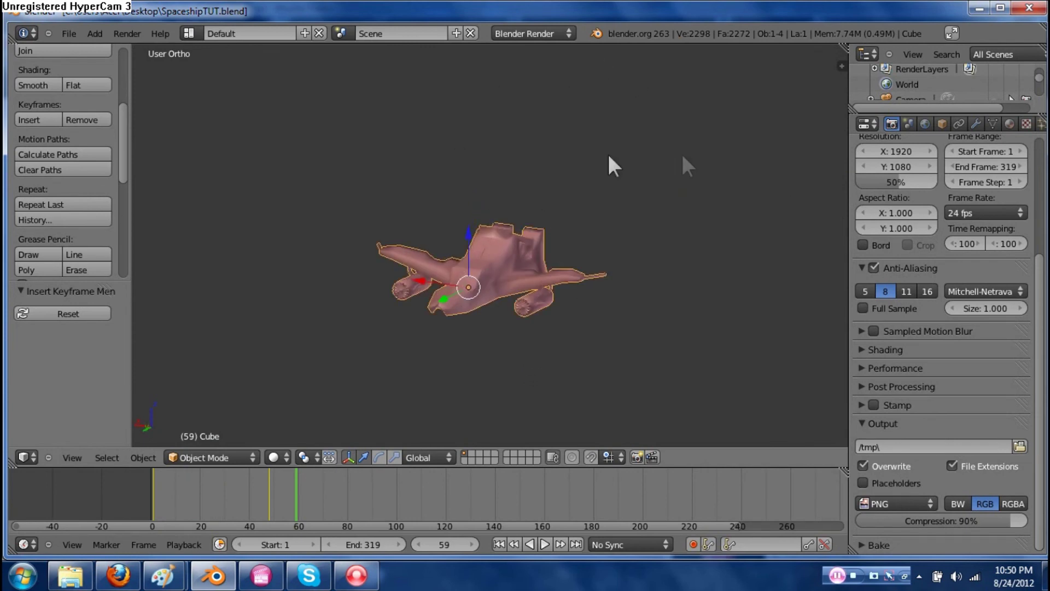
Replay the animation from frame 1 with the planet in view and stop it past the frame 48 keyframe
{"action": "scroll", "coordinate": [468, 290], "scroll_direction": "down", "scroll_amount": 4}
{"action": "middle_click_drag", "start_coordinate": [492, 328], "coordinate": [573, 277], "text": "shift"}
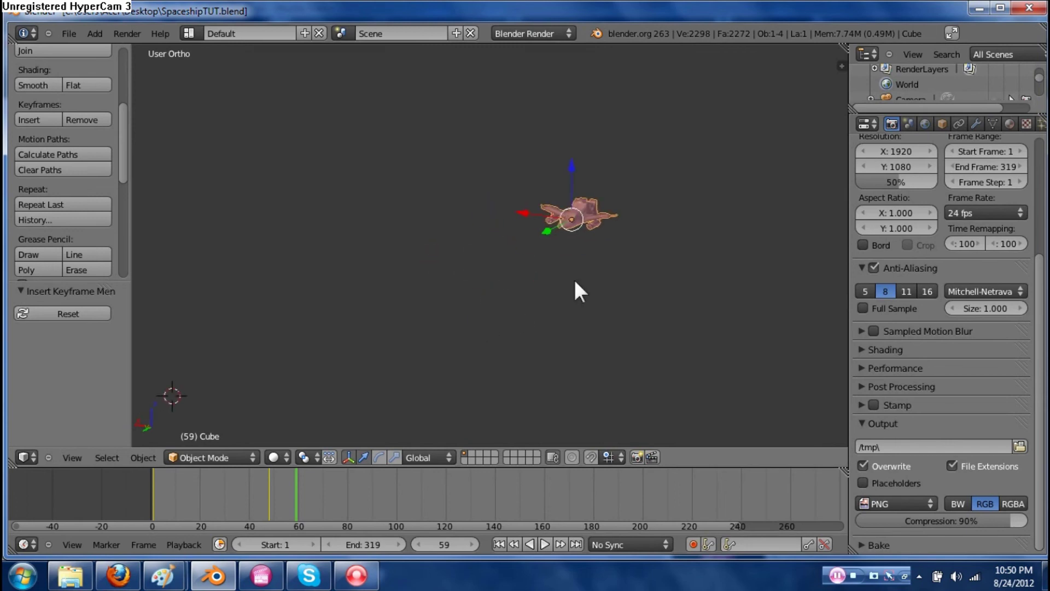
{"action": "scroll", "coordinate": [573, 277], "scroll_direction": "down", "scroll_amount": 2}
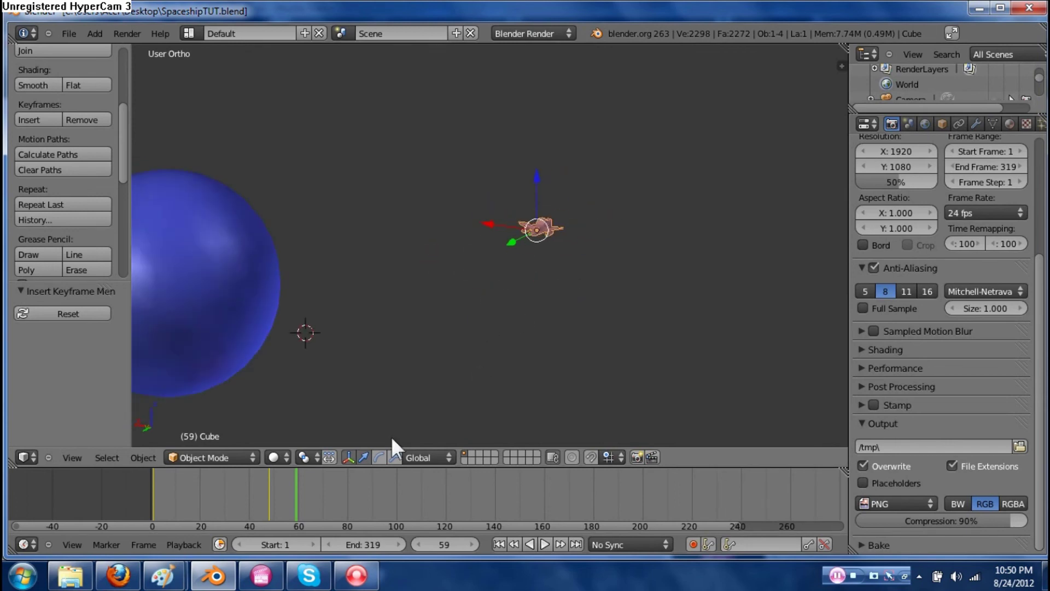
{"action": "left_click", "coordinate": [499, 544]}
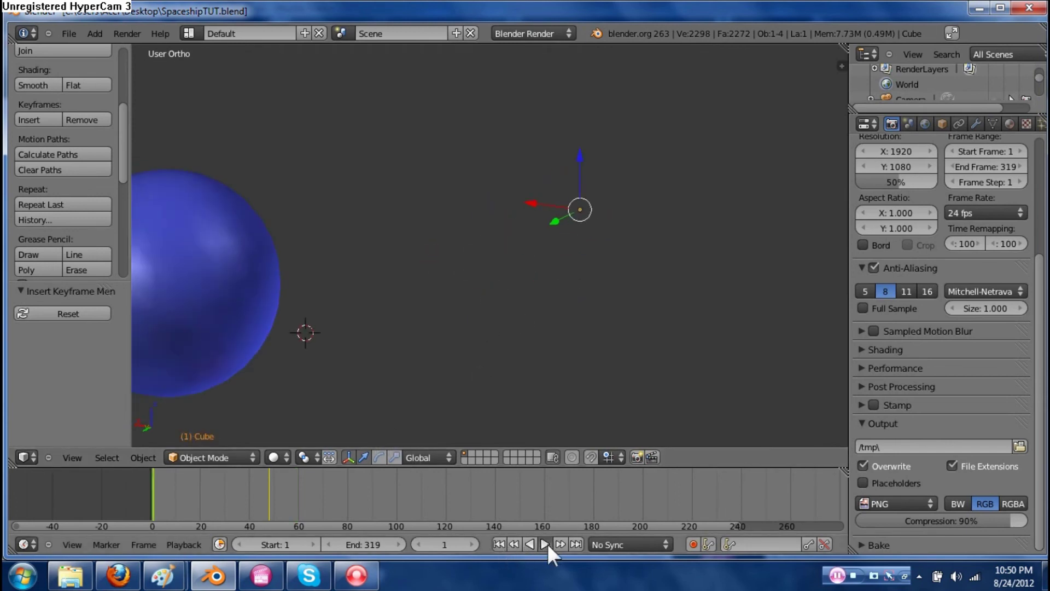
{"action": "left_click", "coordinate": [545, 544]}
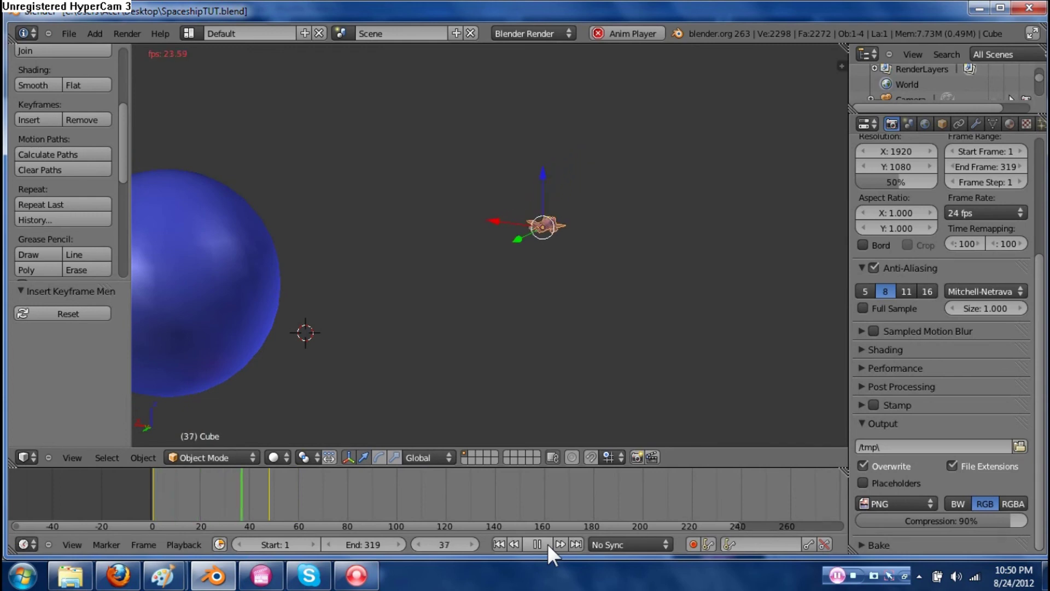
{"action": "left_click", "coordinate": [547, 544]}
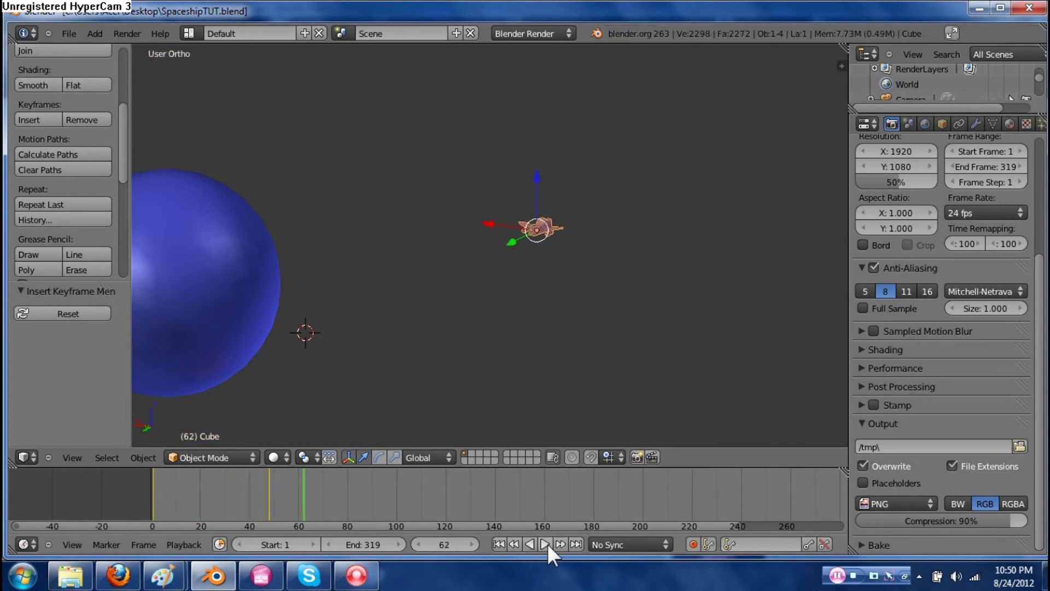
Move the spaceship farther along Y toward the planet at frame 48 and insert location, rotation and scaling keyframes
{"action": "left_click", "coordinate": [268, 491]}
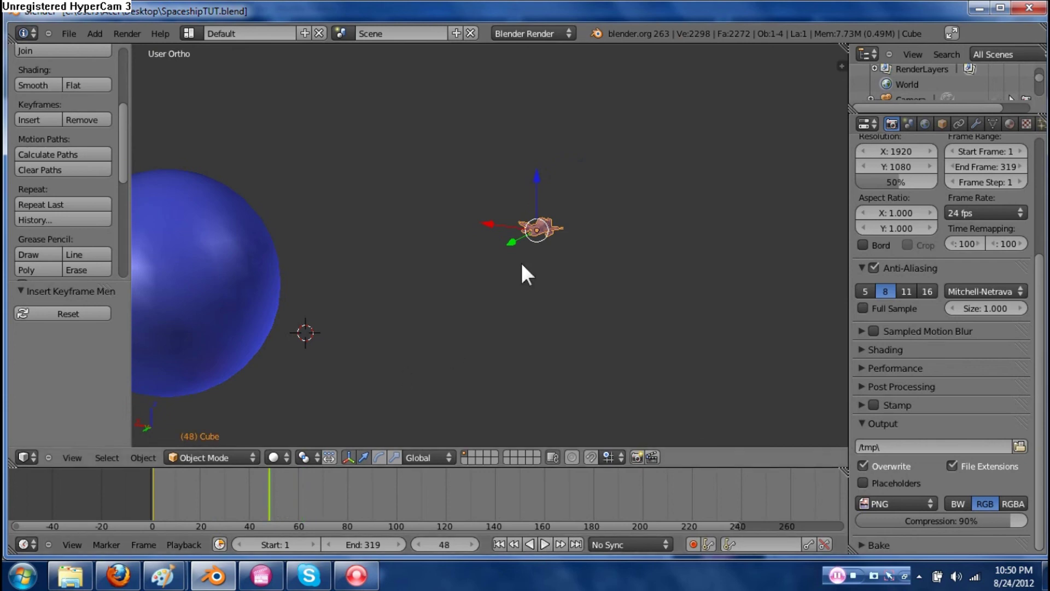
{"action": "left_click_drag", "start_coordinate": [514, 242], "coordinate": [460, 279]}
{"action": "key", "text": "i"}
{"action": "left_click", "coordinate": [444, 244]}
{"action": "key", "text": "i"}
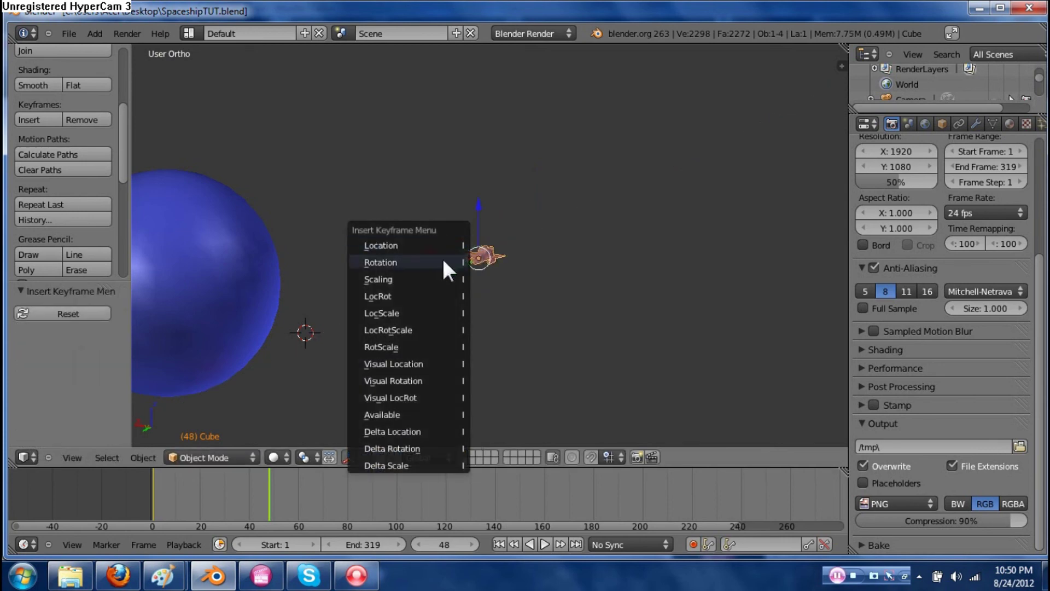
{"action": "left_click", "coordinate": [442, 260]}
{"action": "key", "text": "i"}
{"action": "left_click", "coordinate": [437, 277]}
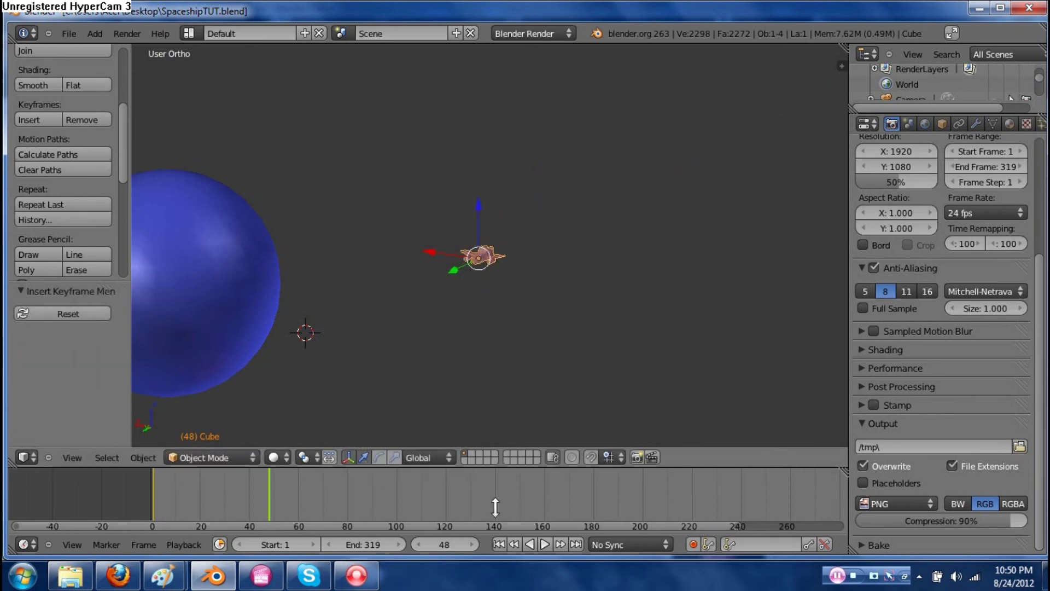
Play the animation from frame 1 to check the changed movement and stop it at frame 130
{"action": "left_click", "coordinate": [499, 544]}
{"action": "left_click", "coordinate": [546, 545]}
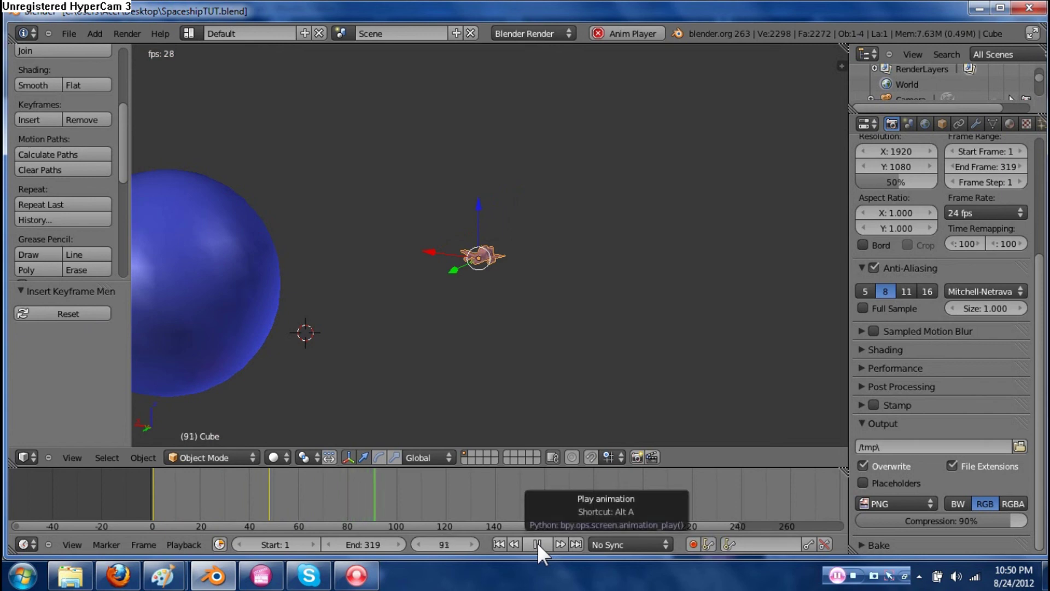
{"action": "left_click", "coordinate": [537, 543]}
{"action": "middle_click_drag", "start_coordinate": [509, 369], "coordinate": [595, 316], "text": "shift"}
{"action": "left_click", "coordinate": [544, 544]}
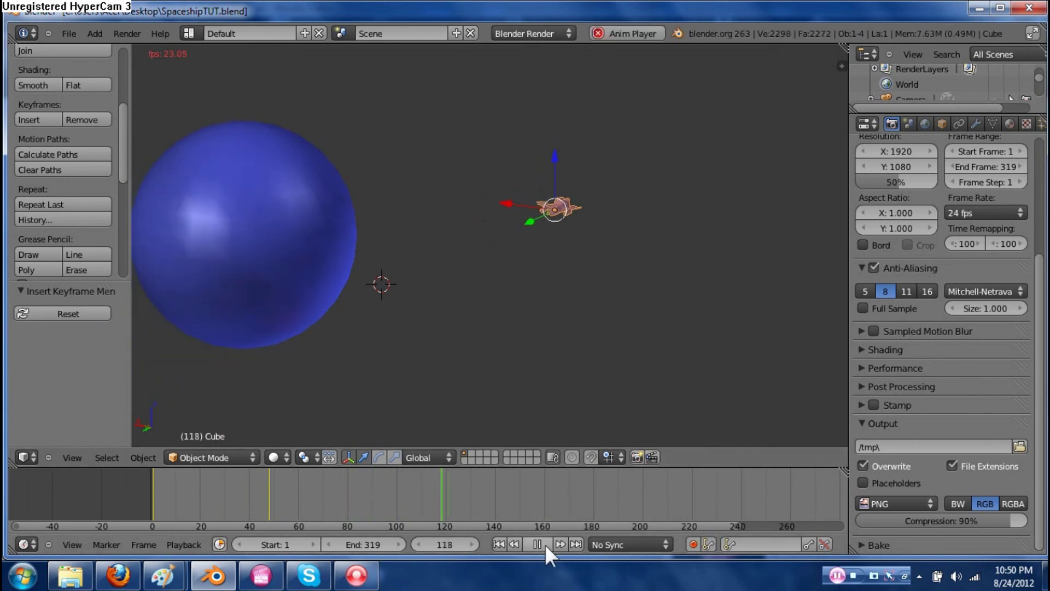
{"action": "left_click", "coordinate": [544, 543]}
Move the spaceship about 44.5 units along Y and rotate it about 12° around the Y axis at frame 130
{"action": "left_click_drag", "start_coordinate": [533, 219], "coordinate": [466, 250]}
{"action": "key", "text": "KP_Decimal"}
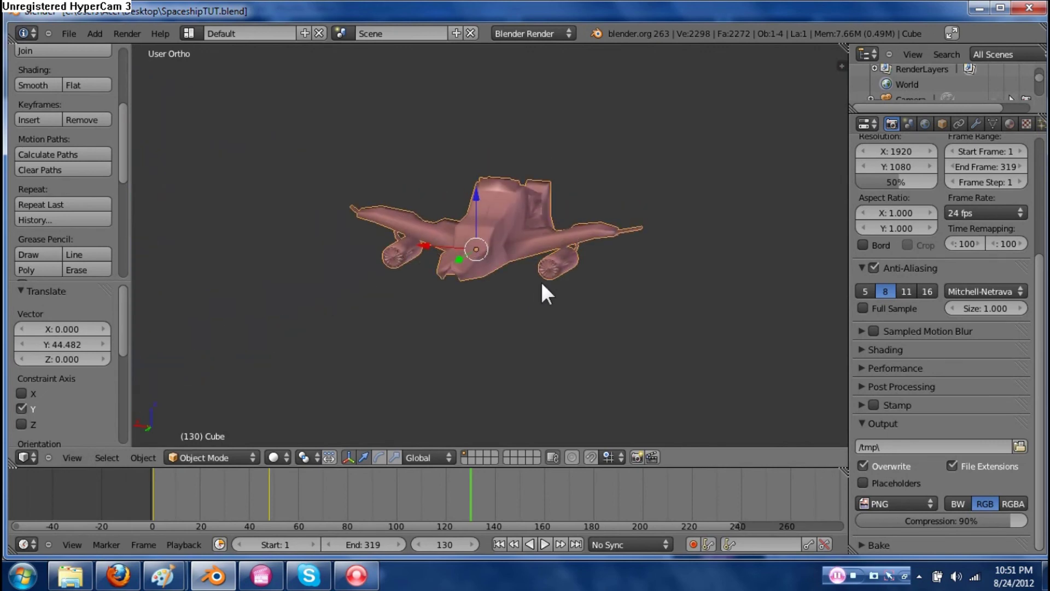
{"action": "key", "text": "r"}
{"action": "key", "text": "y"}
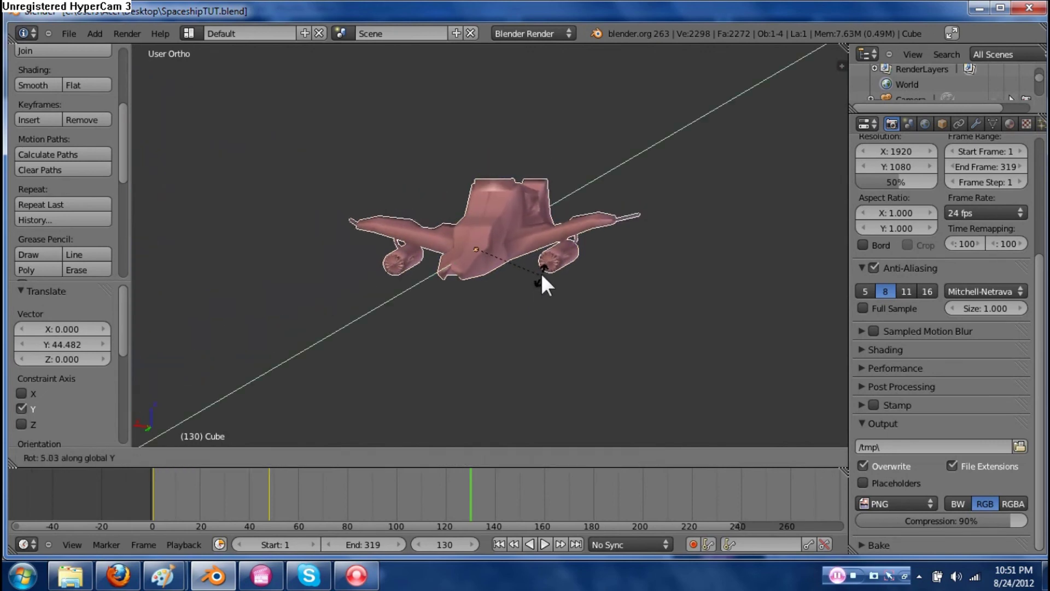
{"action": "left_click", "coordinate": [540, 264]}
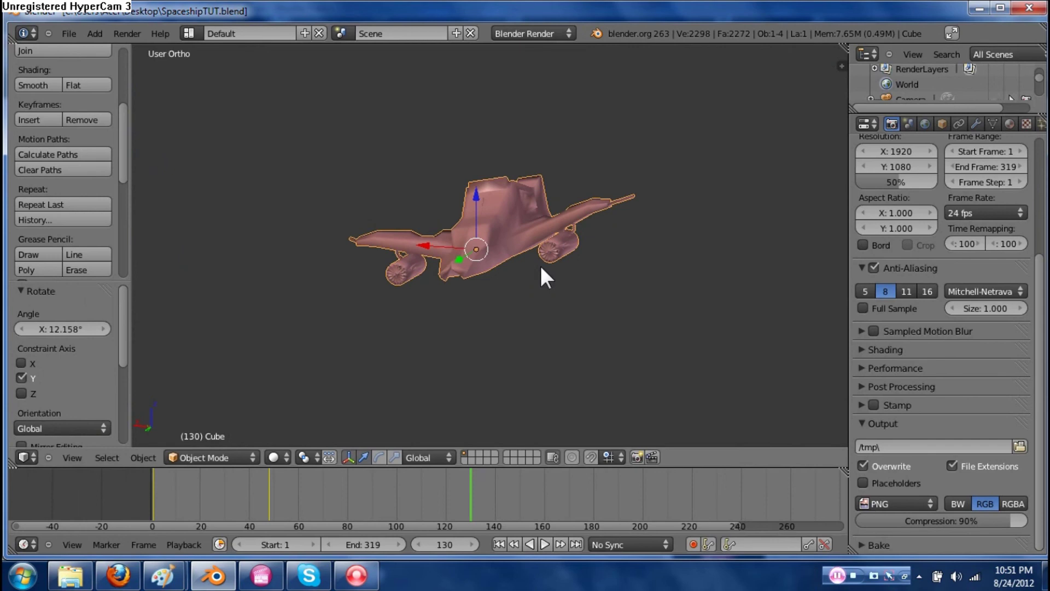
Insert location, rotation and scaling keyframes for the banked spaceship at frame 130
{"action": "key", "text": "i"}
{"action": "left_click", "coordinate": [529, 234]}
{"action": "key", "text": "i"}
{"action": "left_click", "coordinate": [529, 253]}
{"action": "key", "text": "i"}
{"action": "left_click", "coordinate": [529, 269]}
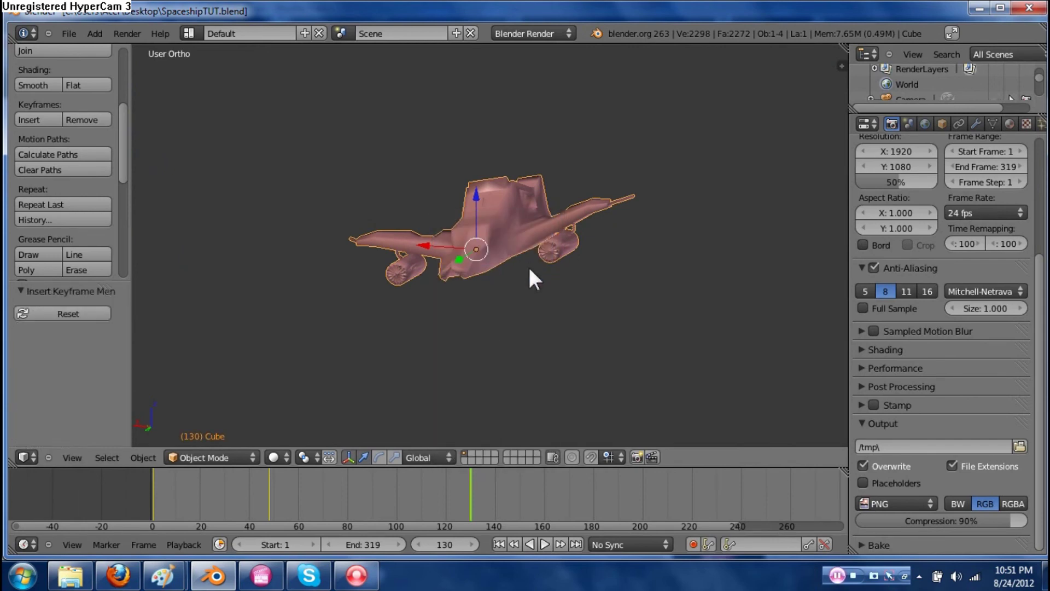
Play the animation through the frame 130 keyframe with the planet in view and stop it at frame 196
{"action": "scroll", "coordinate": [526, 276], "scroll_direction": "down", "scroll_amount": 8}
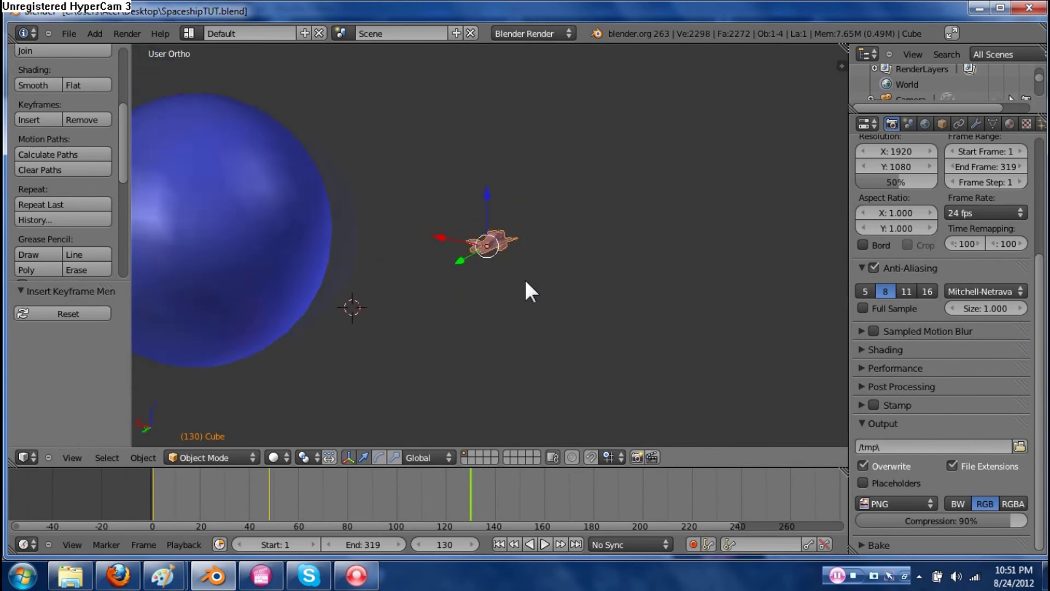
{"action": "scroll", "coordinate": [526, 280], "scroll_direction": "down", "scroll_amount": 1}
{"action": "left_click", "coordinate": [545, 544]}
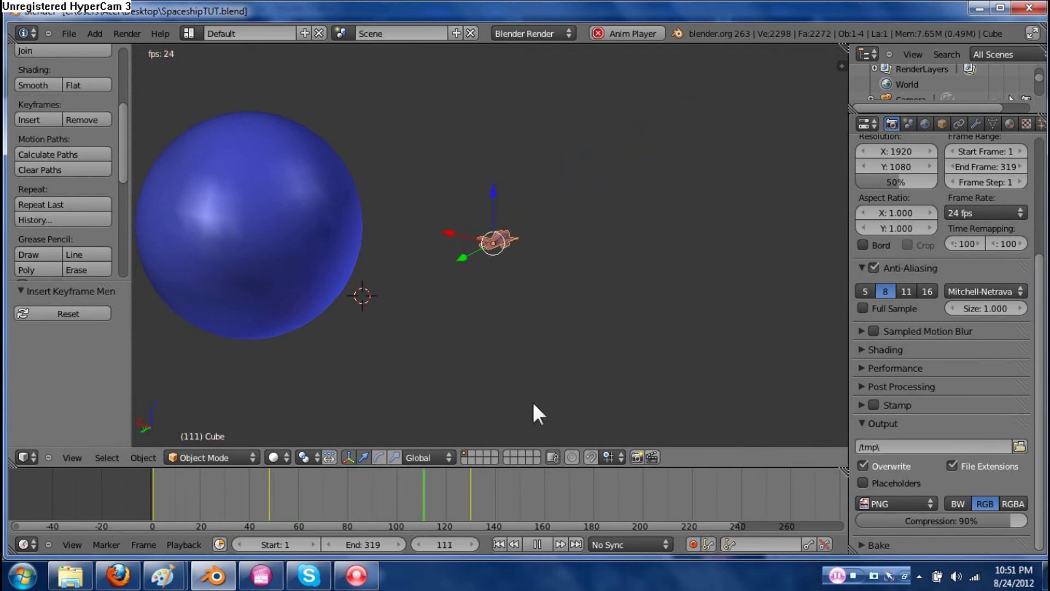
{"action": "left_click", "coordinate": [537, 543]}
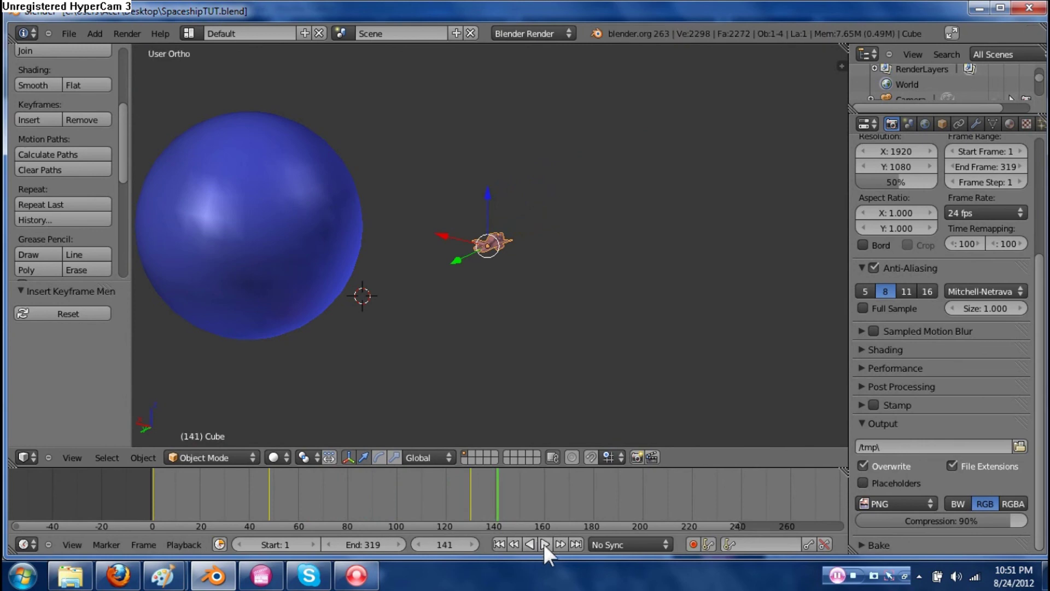
{"action": "left_click", "coordinate": [544, 543]}
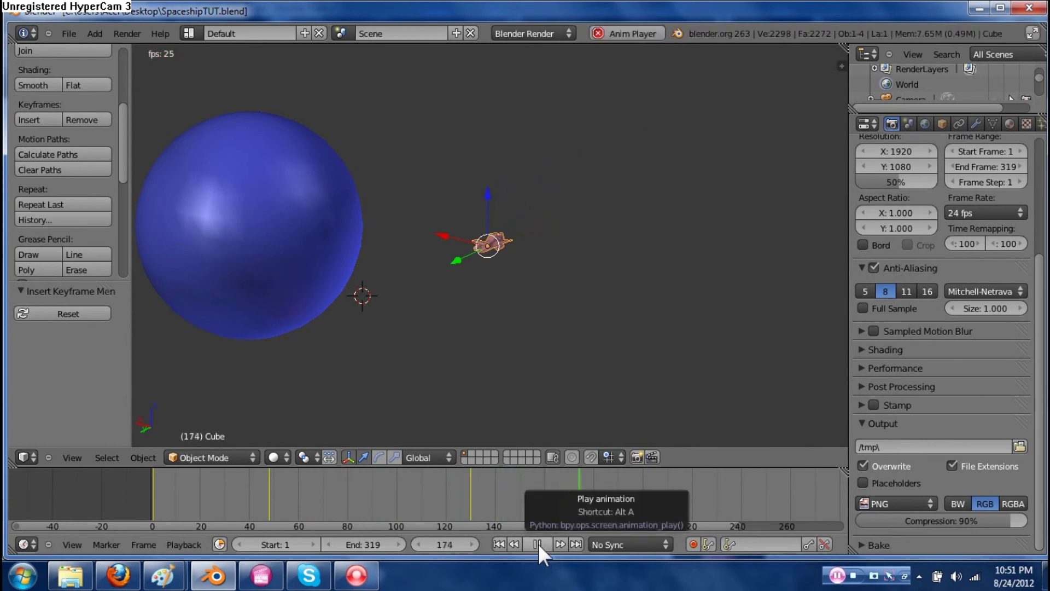
{"action": "left_click", "coordinate": [538, 543]}
Move the spaceship about 46.8 units along Y and rotate it about -20.6° around the Z axis at frame 196
{"action": "mouse_move", "coordinate": [469, 338]}
{"action": "middle_mouse_down"}
{"action": "mouse_move", "coordinate": [427, 272]}
{"action": "mouse_move", "coordinate": [451, 327]}
{"action": "middle_mouse_up"}
{"action": "left_click_drag", "start_coordinate": [431, 247], "coordinate": [281, 249]}
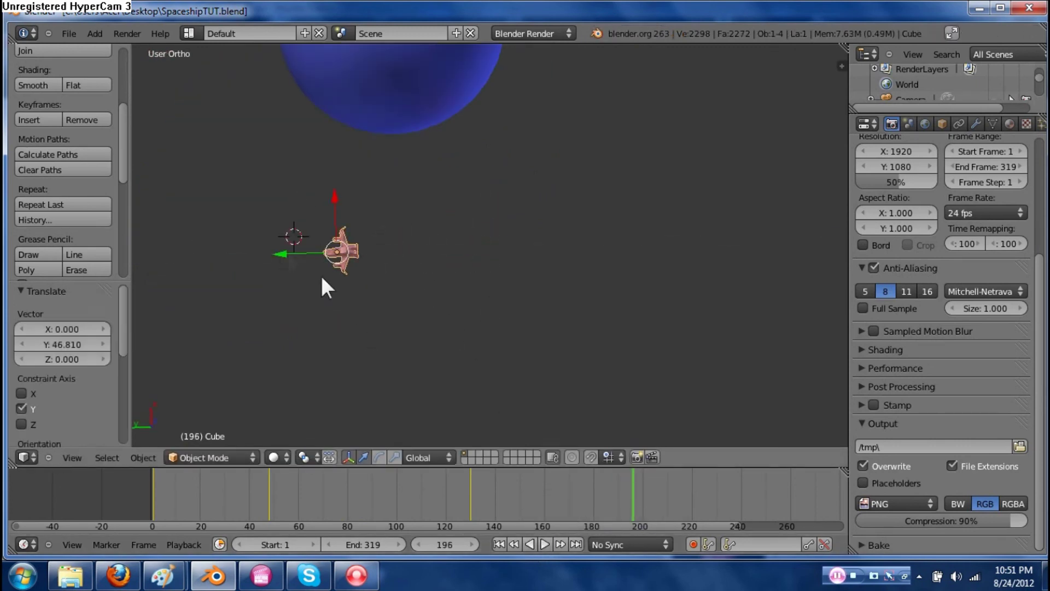
{"action": "middle_click_drag", "start_coordinate": [406, 331], "coordinate": [499, 238]}
{"action": "key", "text": "r"}
{"action": "key", "text": "z"}
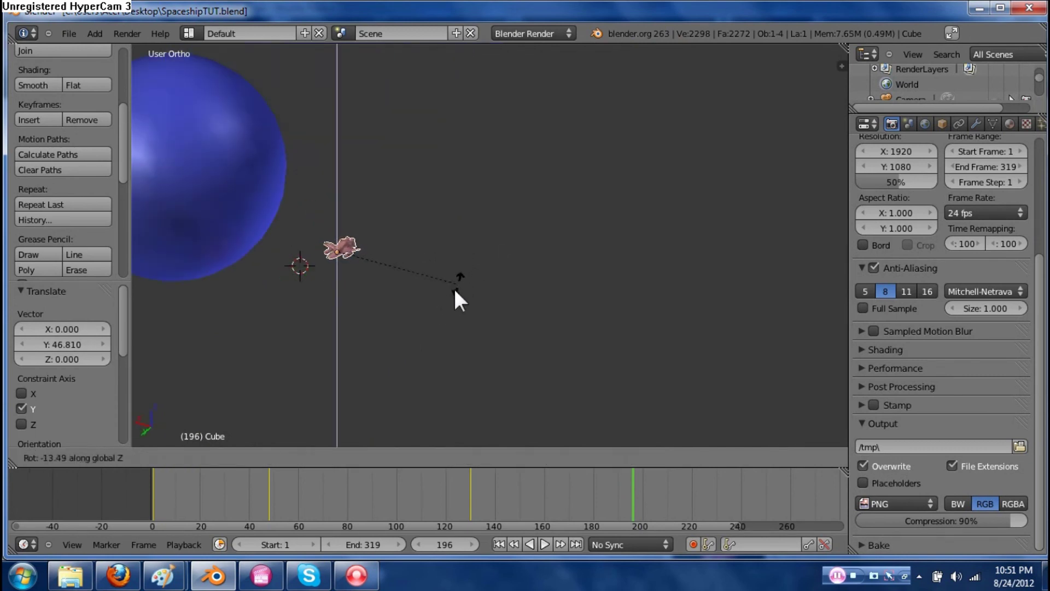
{"action": "left_click", "coordinate": [441, 298]}
{"action": "middle_click_drag", "start_coordinate": [420, 315], "coordinate": [511, 281]}
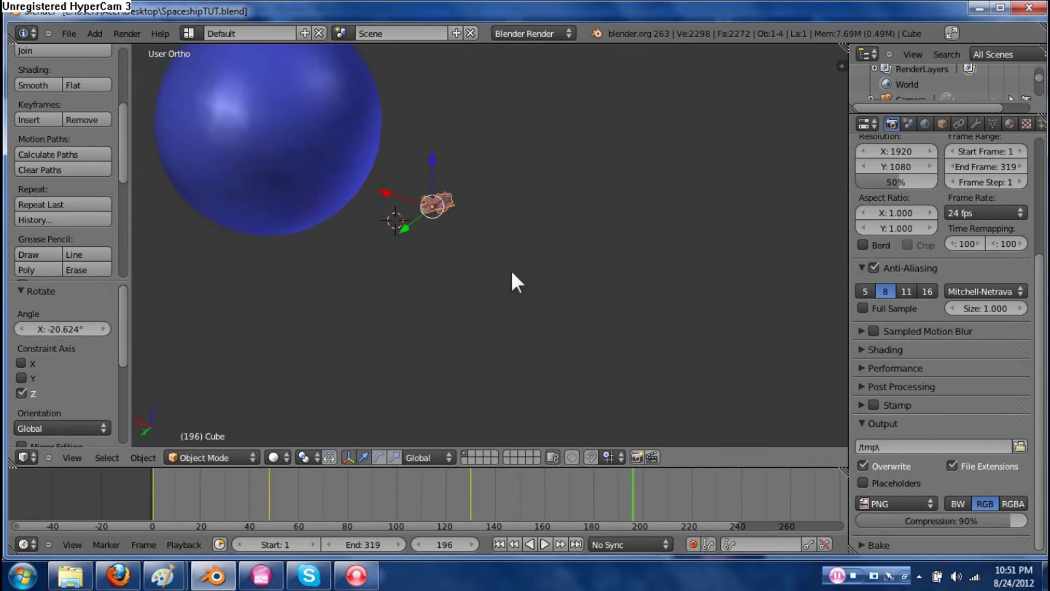
Insert location, rotation and scaling keyframes for the turned spaceship at frame 196
{"action": "scroll", "coordinate": [412, 265], "scroll_direction": "up", "scroll_amount": 3}
{"action": "middle_click_drag", "start_coordinate": [413, 265], "coordinate": [476, 237]}
{"action": "key", "text": "i"}
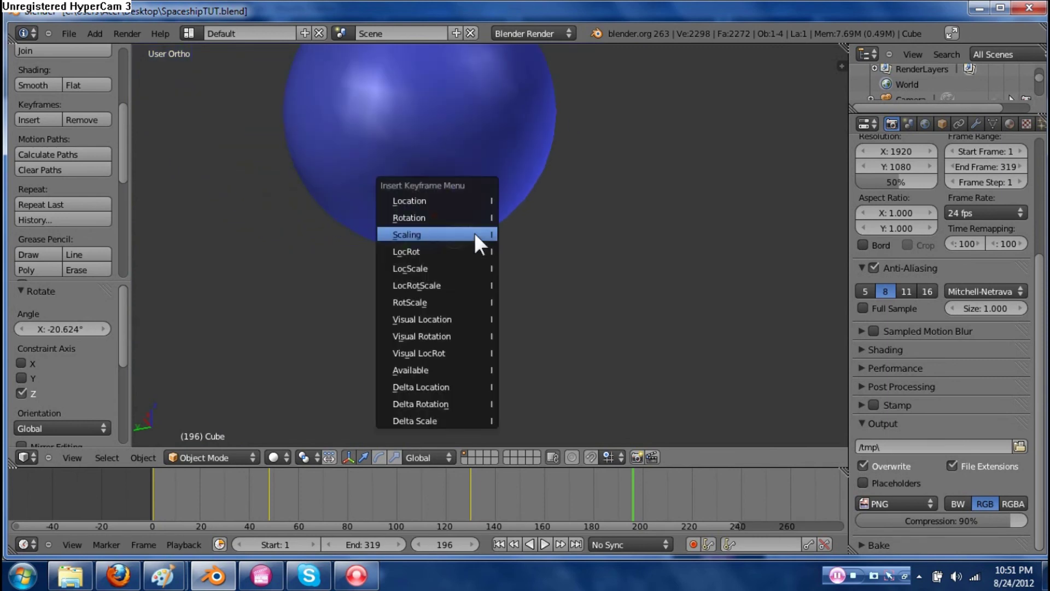
{"action": "left_click", "coordinate": [463, 203]}
{"action": "key", "text": "i"}
{"action": "left_click", "coordinate": [459, 215]}
{"action": "key", "text": "i"}
{"action": "left_click", "coordinate": [459, 231]}
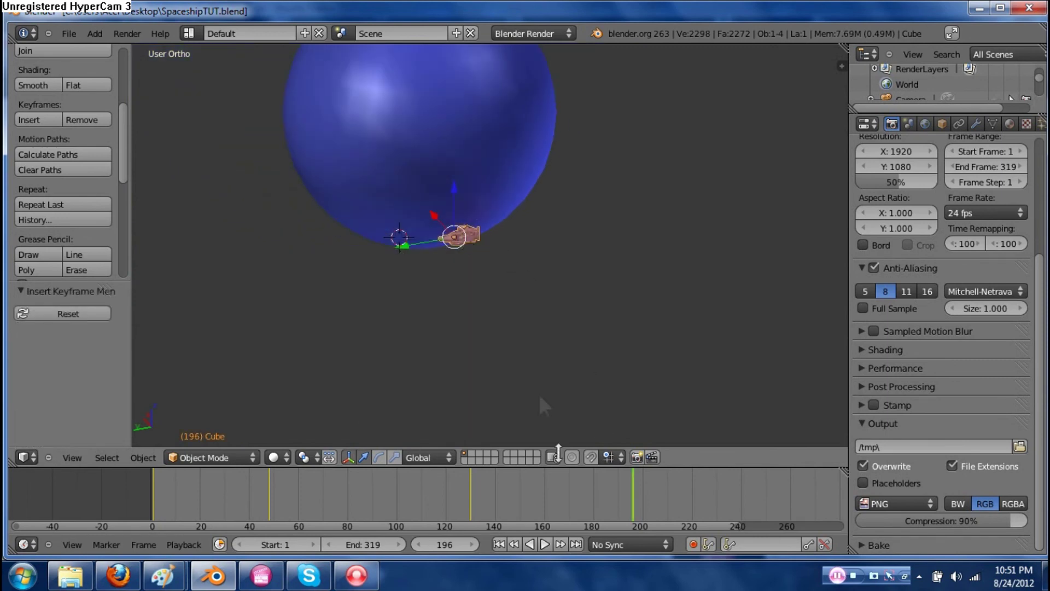
Play the animation from frame 1 to check the whole flight, and stop it past the frame 196 keyframe
{"action": "scroll", "coordinate": [559, 442], "scroll_direction": "down", "scroll_amount": 1}
{"action": "left_click", "coordinate": [498, 543]}
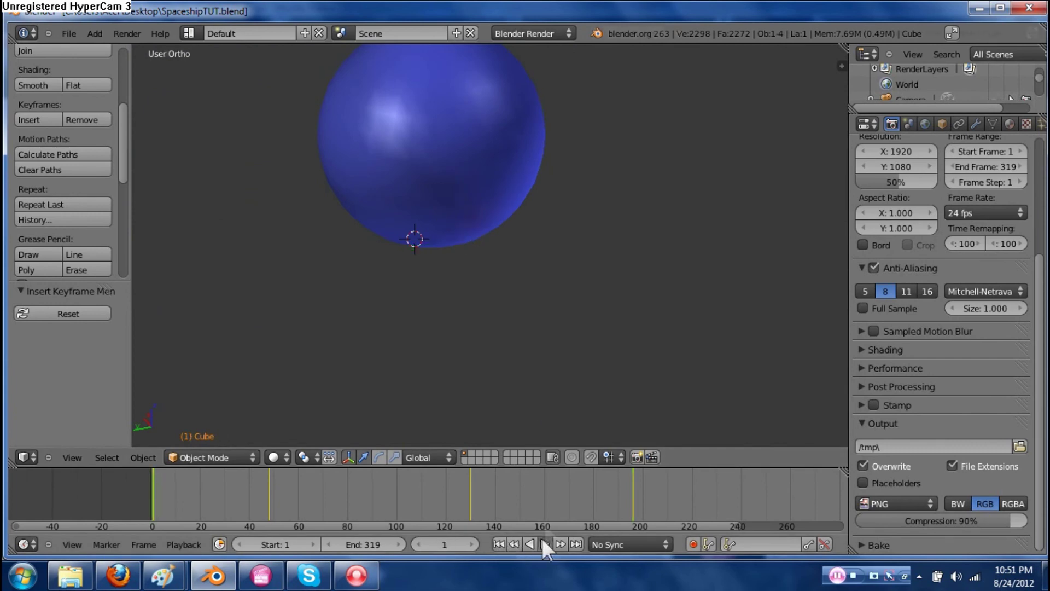
{"action": "left_click", "coordinate": [543, 544]}
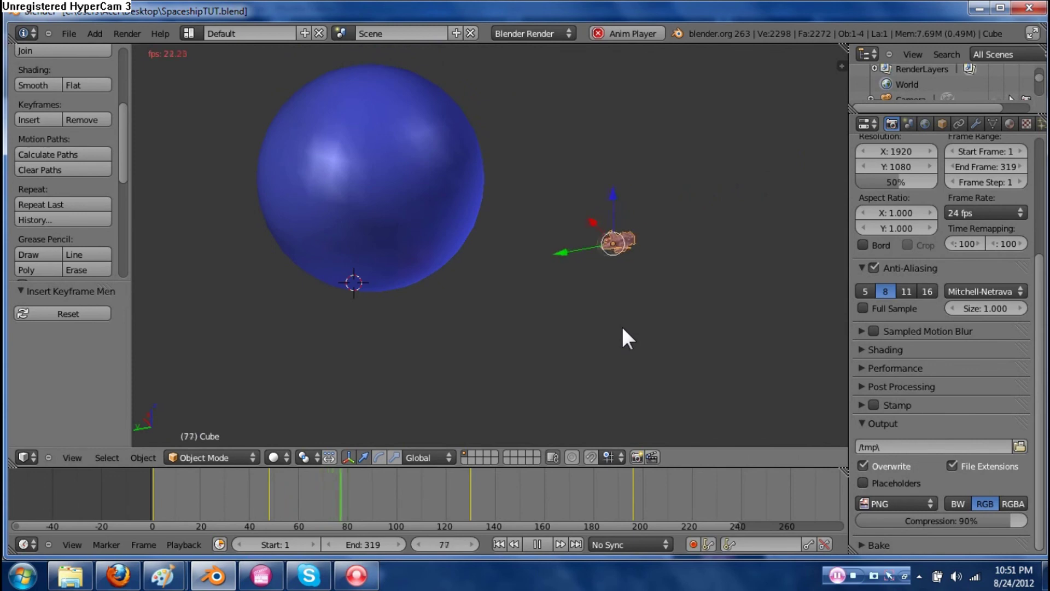
{"action": "scroll", "coordinate": [621, 324], "scroll_direction": "up", "scroll_amount": 3}
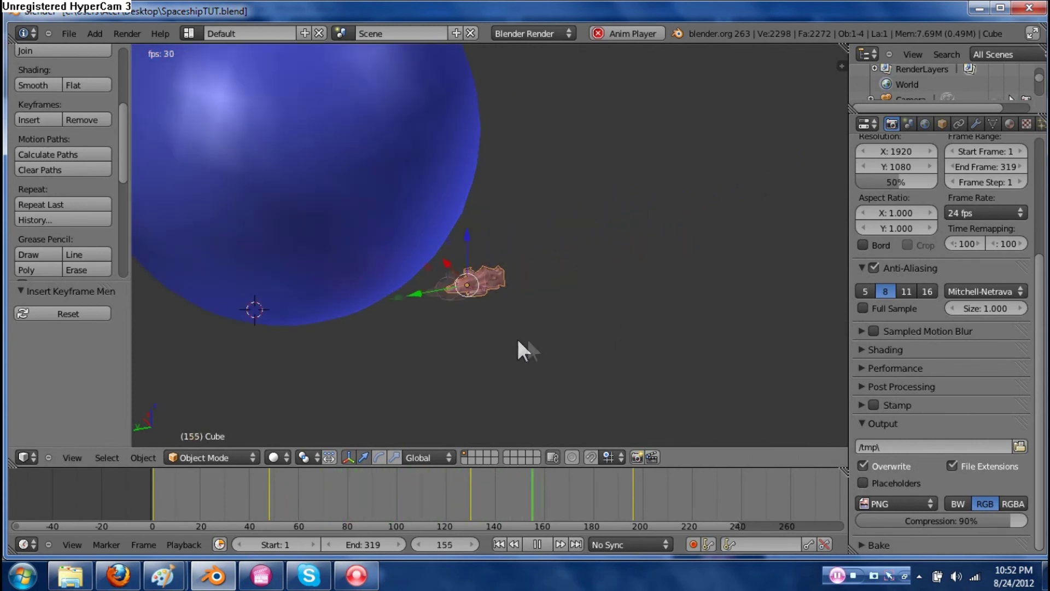
{"action": "scroll", "coordinate": [524, 335], "scroll_direction": "down", "scroll_amount": 2}
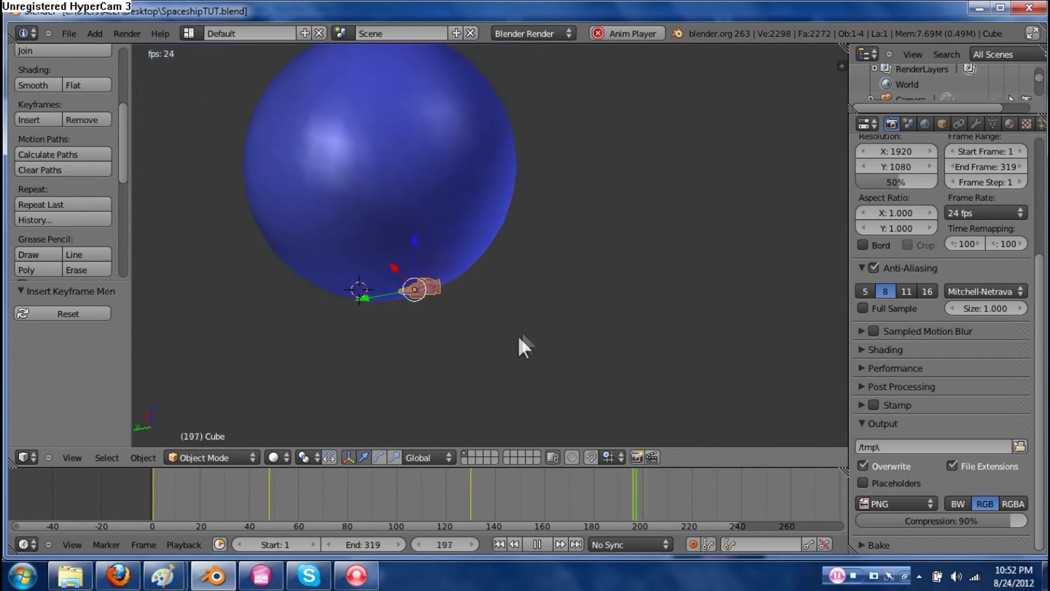
{"action": "left_click", "coordinate": [540, 544]}
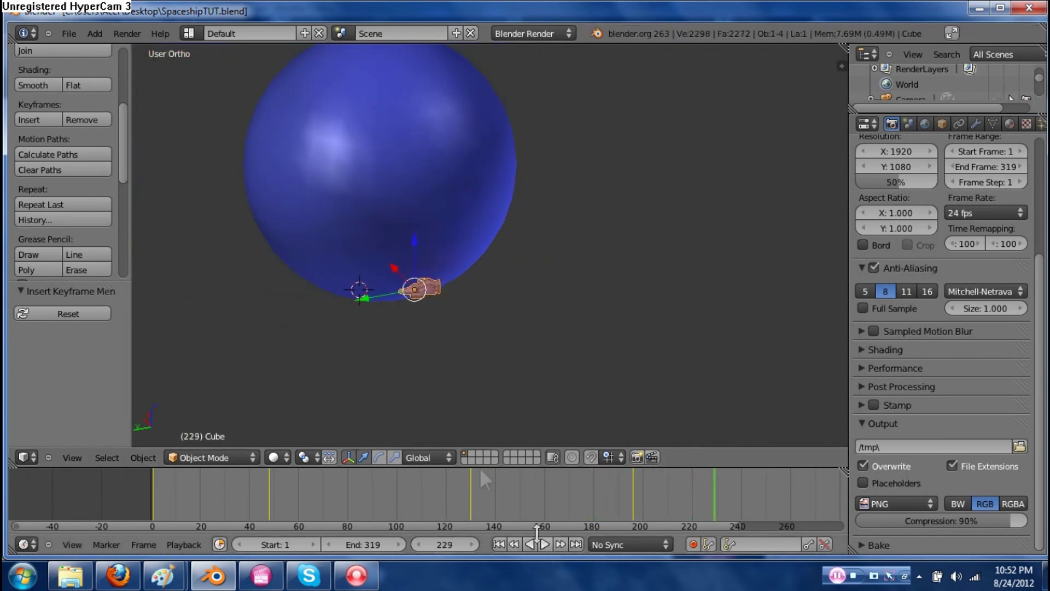
Go back to frame 197, play the animation onward, and stop it at frame 281
{"action": "left_click_drag", "start_coordinate": [454, 507], "coordinate": [636, 499]}
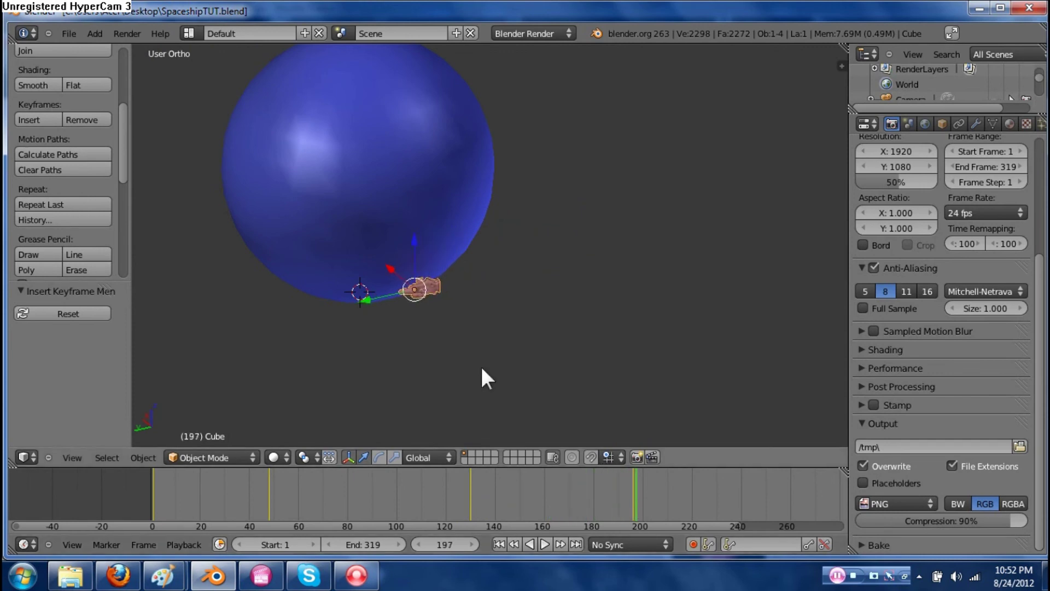
{"action": "middle_click_drag", "start_coordinate": [447, 352], "coordinate": [488, 333], "text": "shift"}
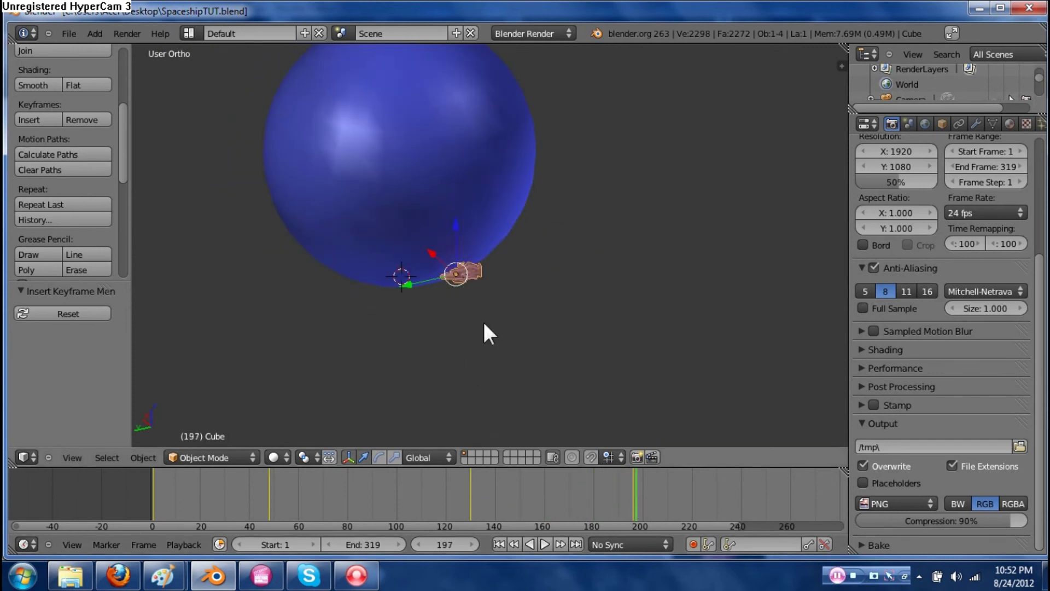
{"action": "left_click", "coordinate": [545, 543]}
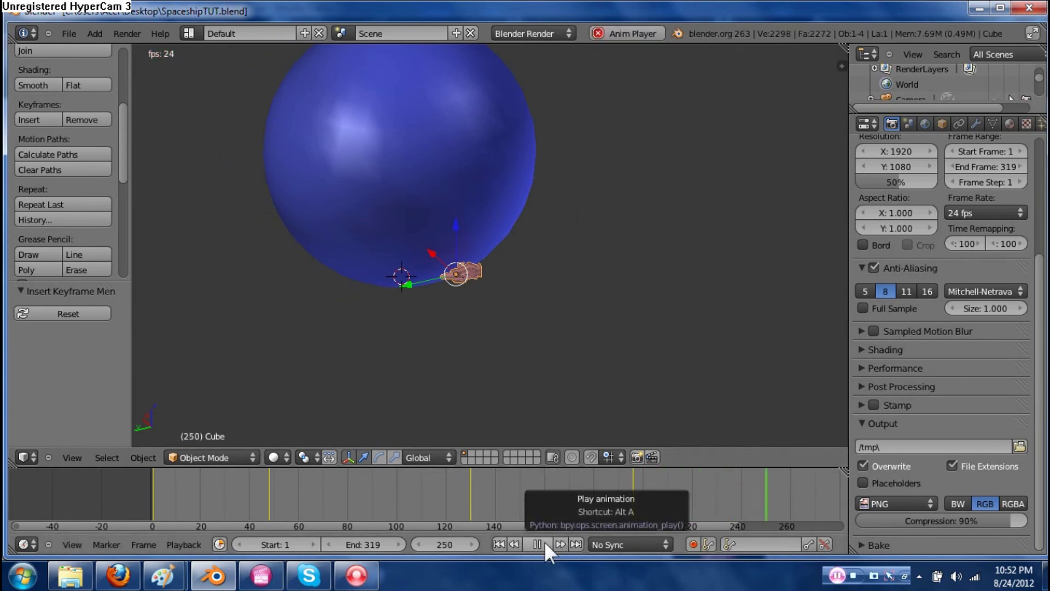
{"action": "left_click", "coordinate": [537, 543]}
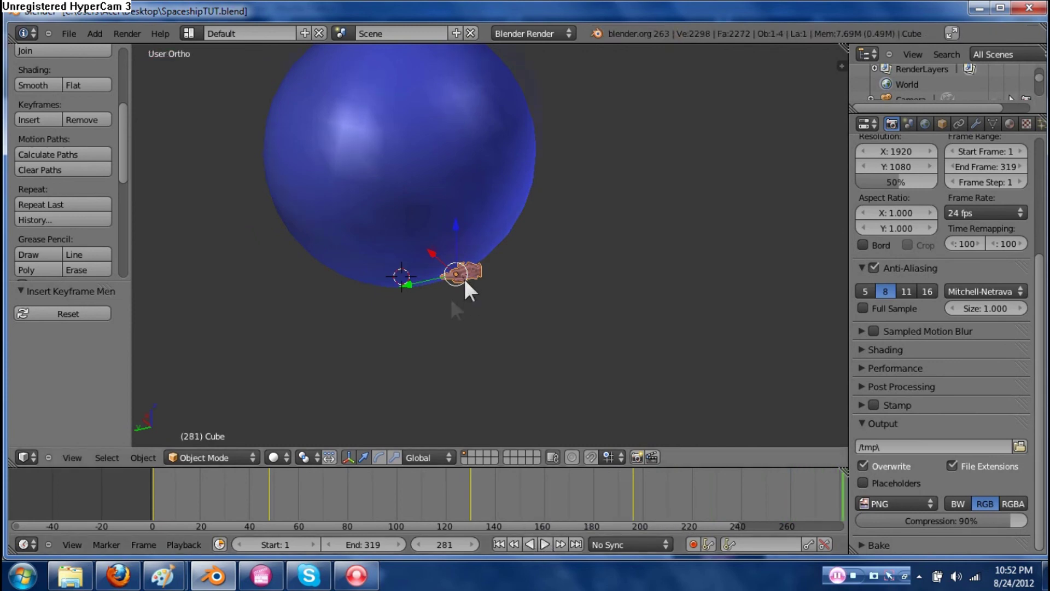
Extend the animation's end frame to 454
{"action": "key", "text": "KP_5"}
{"action": "left_click_drag", "start_coordinate": [559, 523], "coordinate": [754, 521]}
{"action": "left_click_drag", "start_coordinate": [368, 542], "coordinate": [427, 541]}
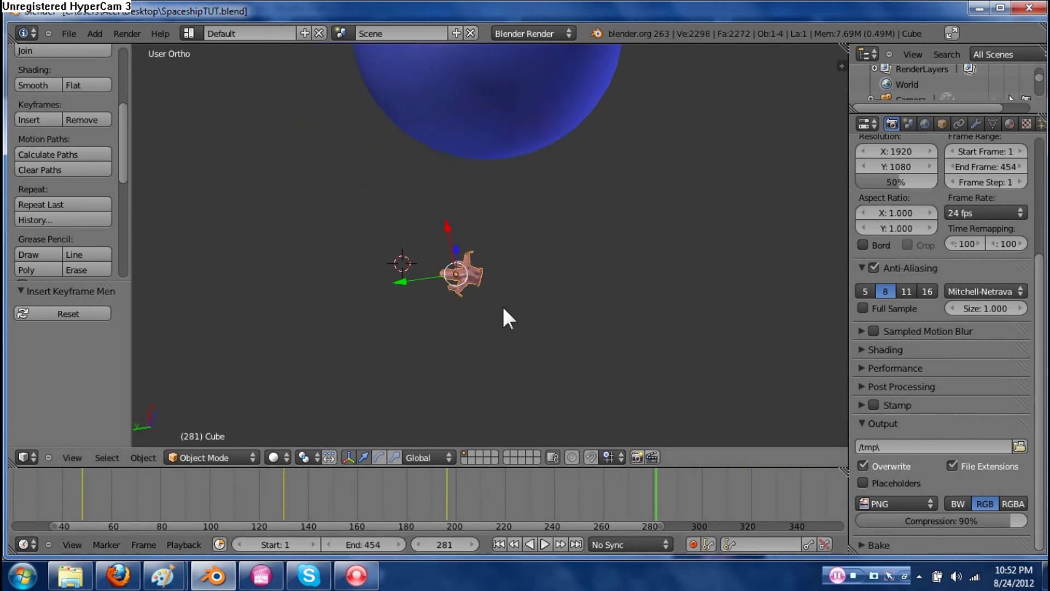
In top view at frame 281, move the spaceship about 16.3 units along X and 26.9 along Y, and rotate it about 25.4°
{"action": "key", "text": "KP_7"}
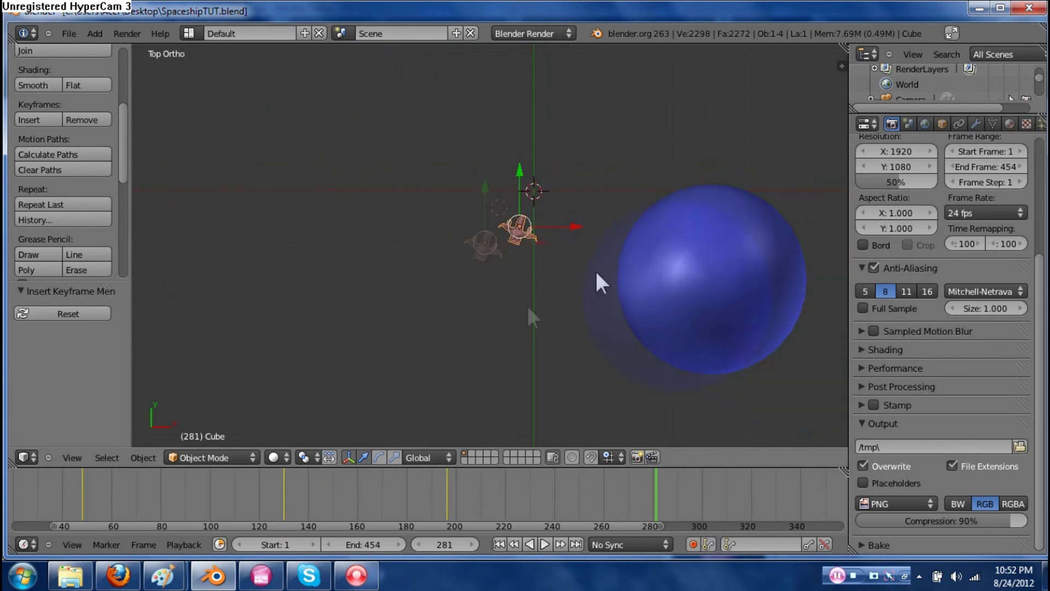
{"action": "middle_click_drag", "start_coordinate": [596, 274], "coordinate": [516, 312], "text": "shift"}
{"action": "key", "text": "g"}
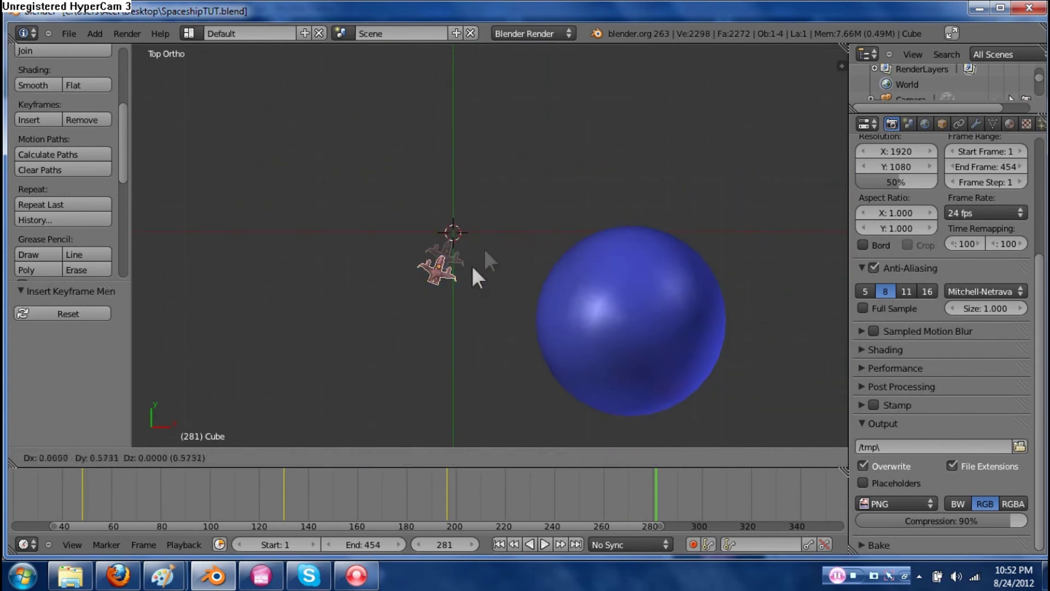
{"action": "left_click", "coordinate": [515, 206]}
{"action": "key", "text": "r"}
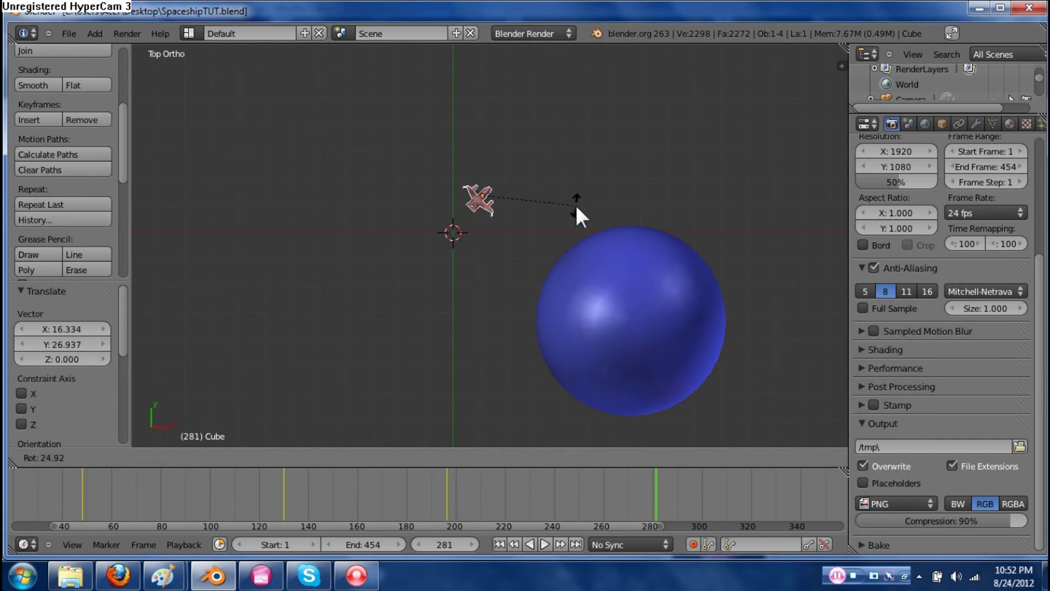
{"action": "left_click", "coordinate": [577, 207]}
Insert location, rotation and scaling keyframes for the spaceship at frame 281
{"action": "key", "text": "i"}
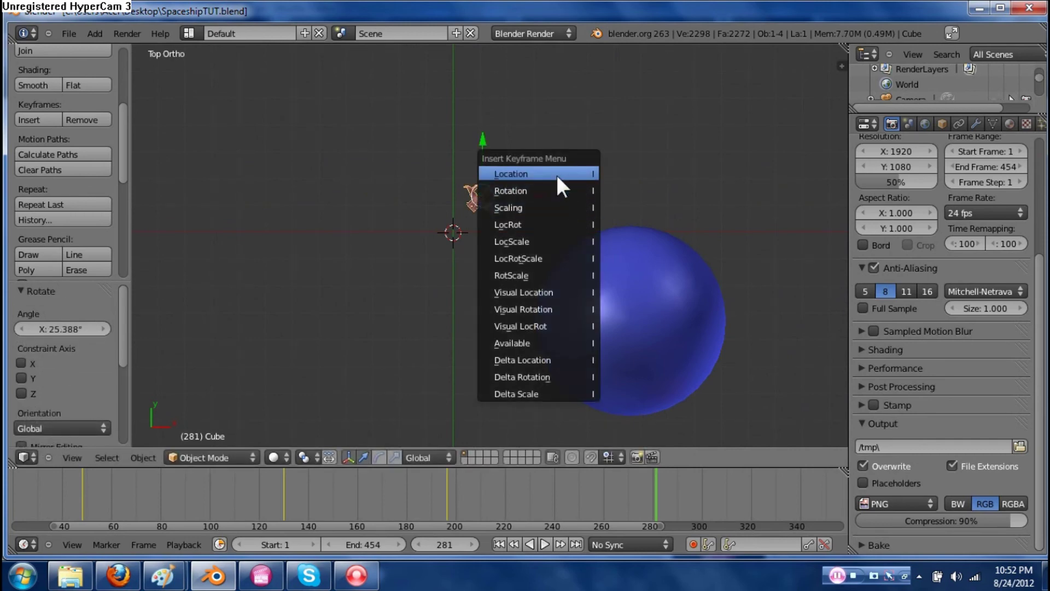
{"action": "left_click", "coordinate": [555, 173]}
{"action": "key", "text": "i"}
{"action": "left_click", "coordinate": [552, 192]}
{"action": "key", "text": "i"}
{"action": "left_click", "coordinate": [548, 209]}
Play on to frame 337, where the spaceship is moved about 18.3 units along both X and Y and rotated about 25.7°
{"action": "left_click", "coordinate": [548, 543]}
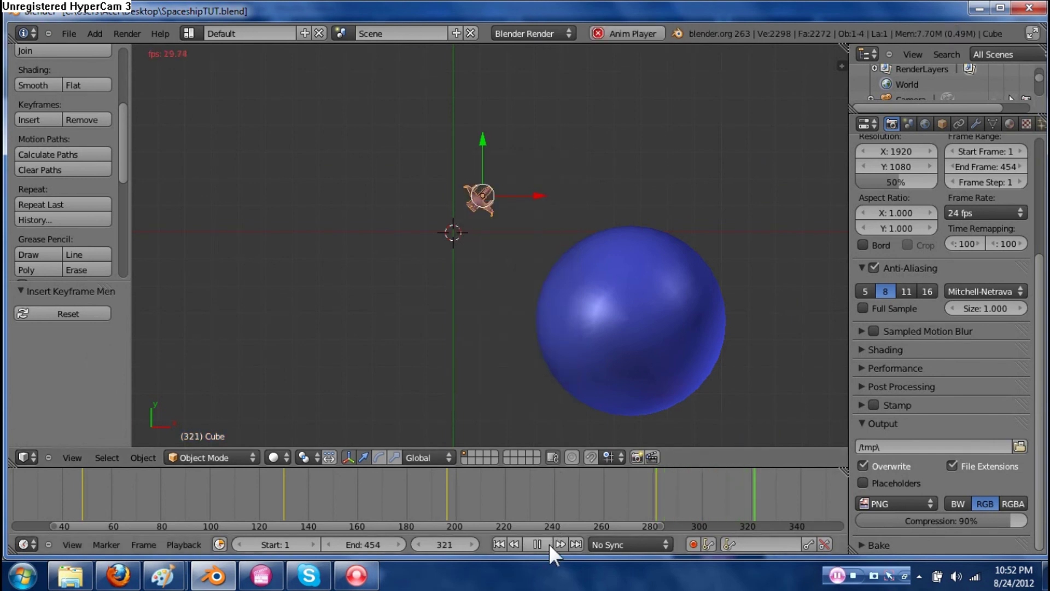
{"action": "left_click", "coordinate": [549, 544]}
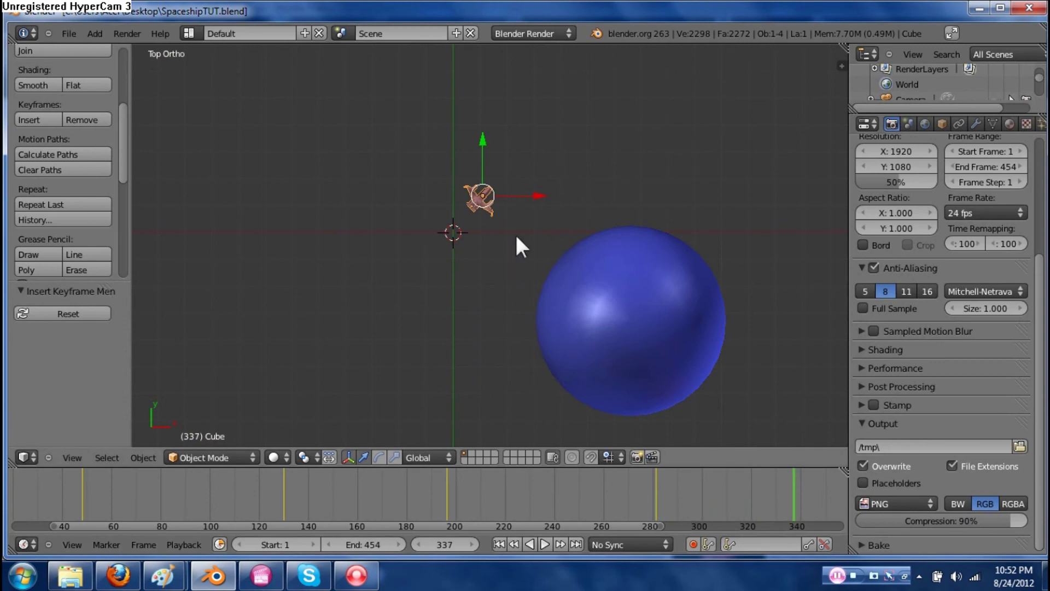
{"action": "key", "text": "g"}
{"action": "left_click", "coordinate": [563, 183]}
{"action": "key", "text": "r"}
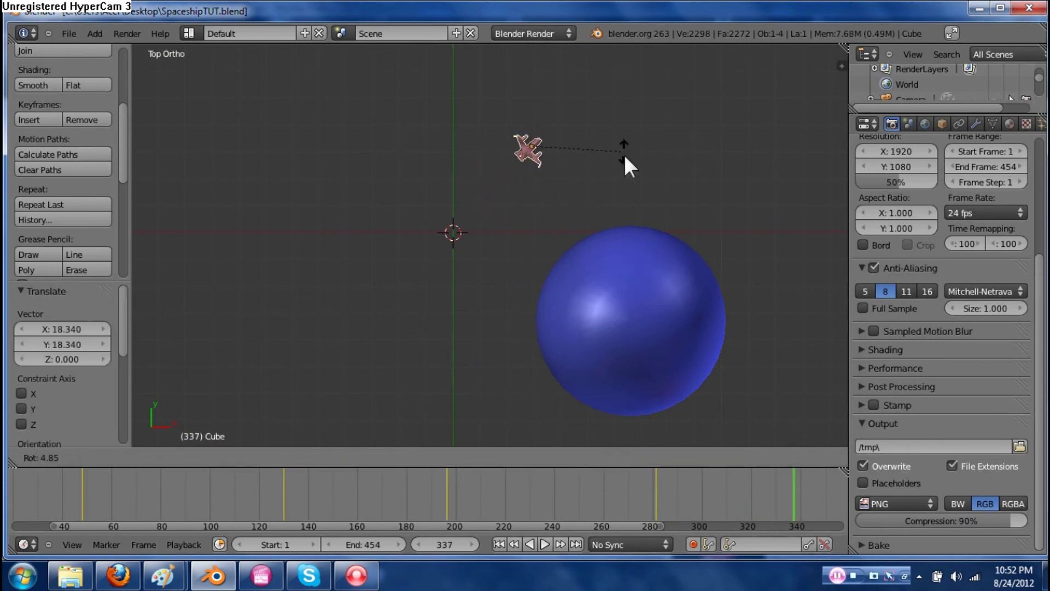
{"action": "left_click", "coordinate": [624, 185]}
Insert location, rotation and scaling keyframes for the turned spaceship at frame 337
{"action": "key", "text": "i"}
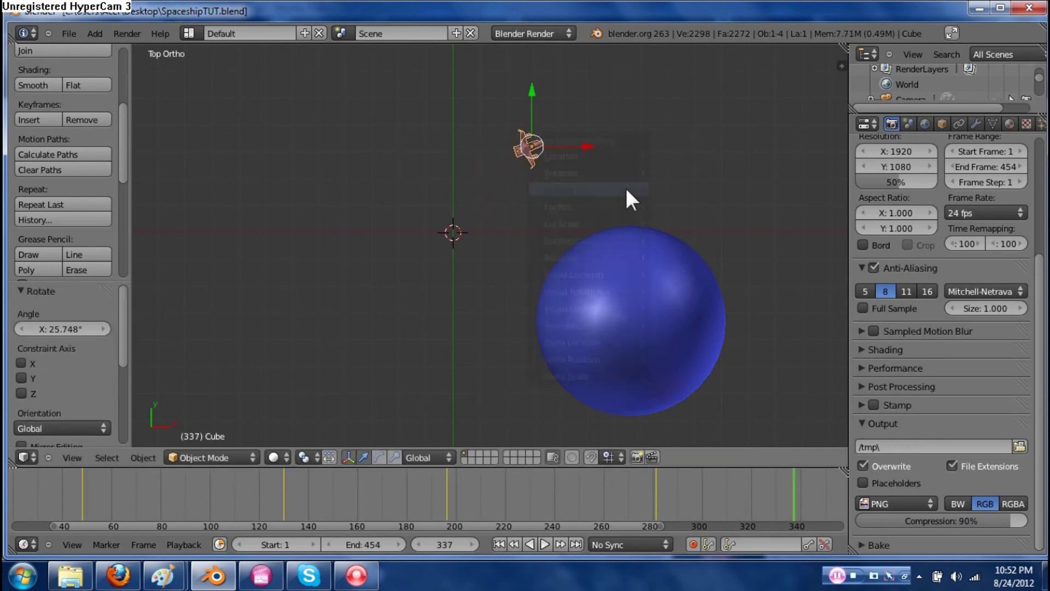
{"action": "left_click", "coordinate": [606, 174]}
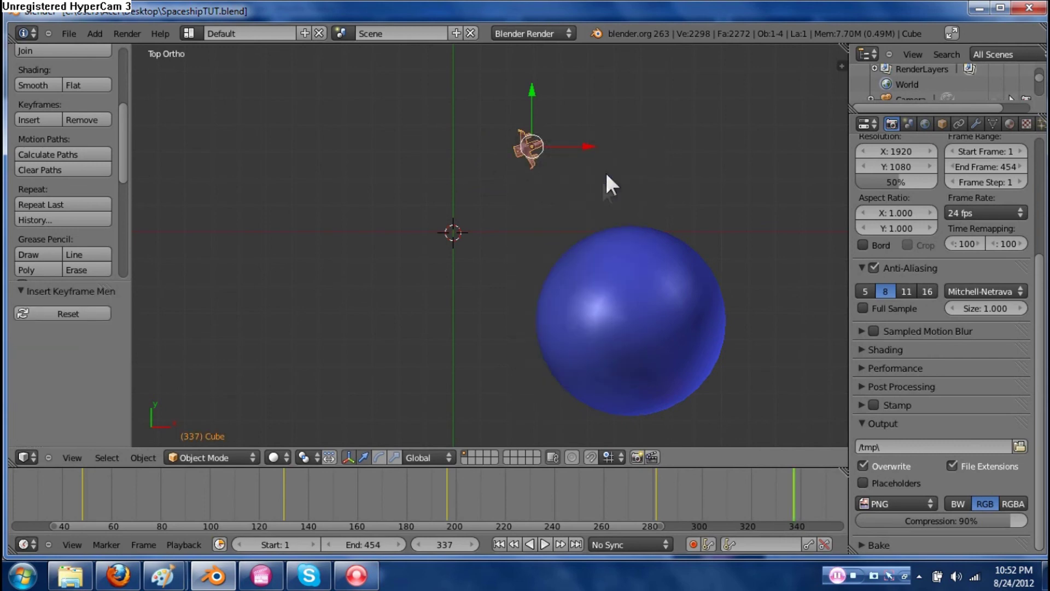
{"action": "key", "text": "i"}
Extend the animation's end frame to 583 and play from frame 337 on to frame 352
{"action": "scroll", "coordinate": [539, 524], "scroll_direction": "right", "scroll_amount": 3, "text": "ctrl"}
{"action": "scroll", "coordinate": [613, 524], "scroll_direction": "right", "scroll_amount": 5, "text": "ctrl"}
{"action": "scroll", "coordinate": [622, 525], "scroll_direction": "right", "scroll_amount": 1, "text": "ctrl"}
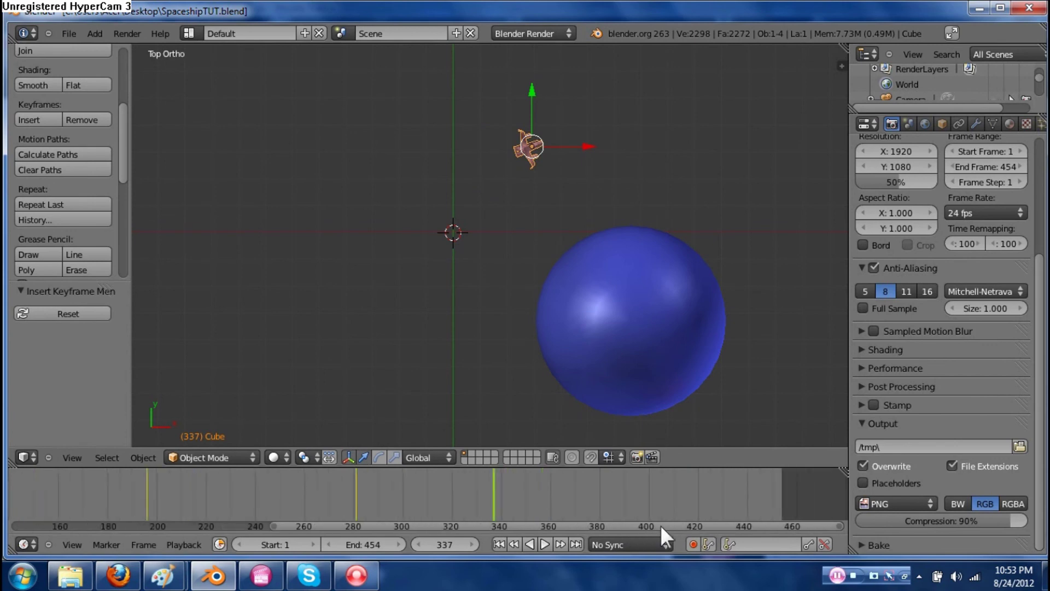
{"action": "scroll", "coordinate": [661, 524], "scroll_direction": "right", "scroll_amount": 1, "text": "ctrl"}
{"action": "left_click_drag", "start_coordinate": [469, 544], "coordinate": [461, 490]}
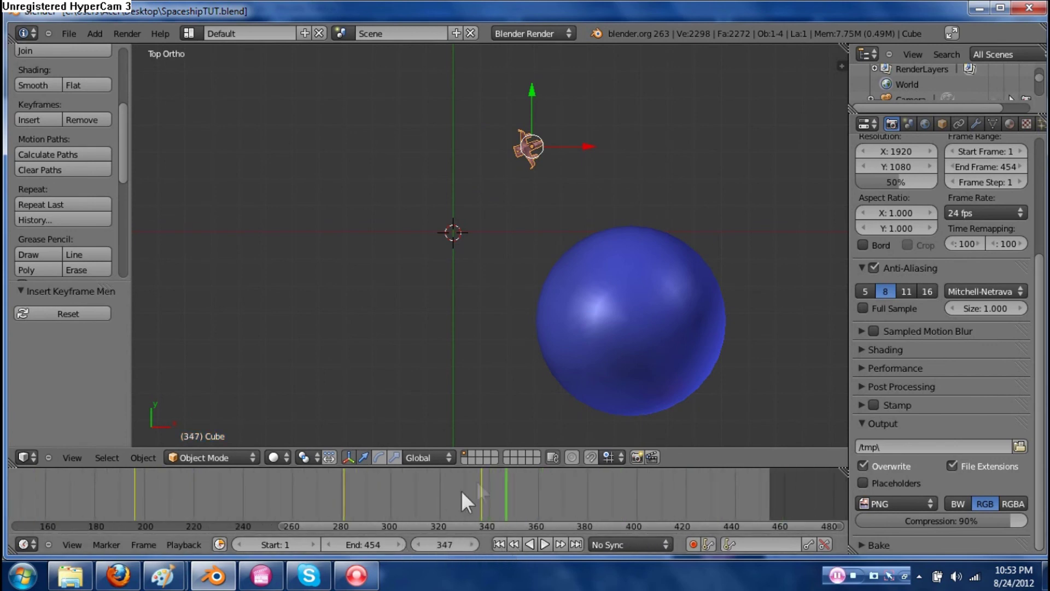
{"action": "left_click", "coordinate": [483, 481]}
{"action": "key", "text": "Left"}
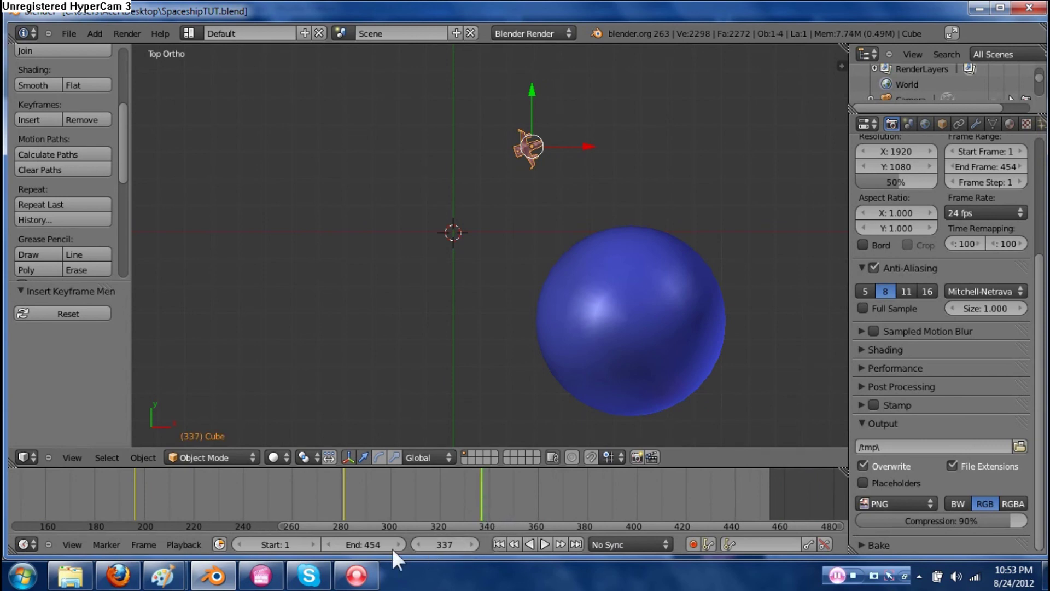
{"action": "left_click_drag", "start_coordinate": [382, 543], "coordinate": [443, 544]}
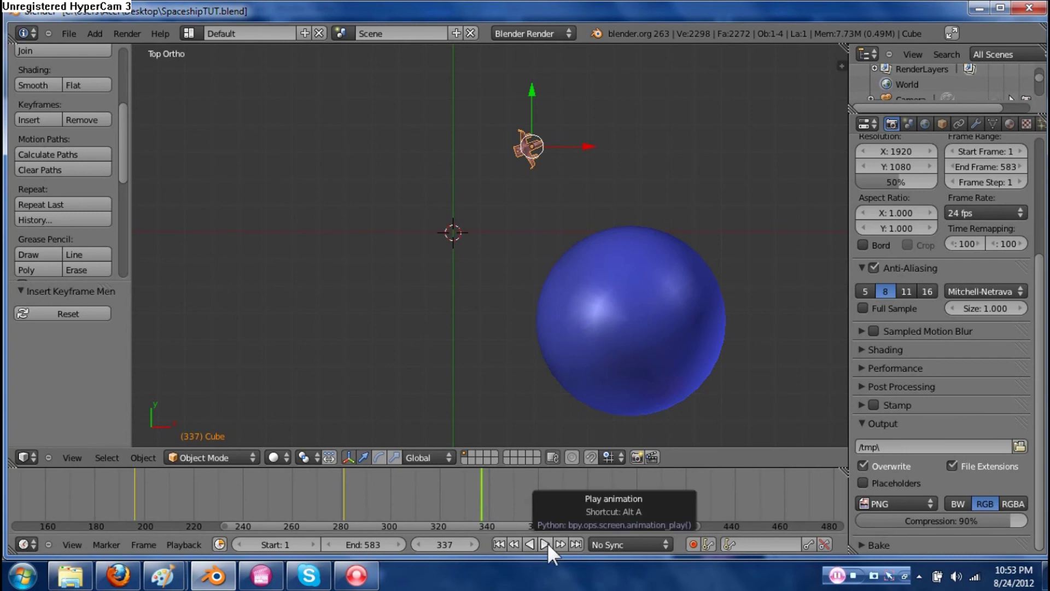
{"action": "left_click", "coordinate": [546, 543]}
{"action": "left_click", "coordinate": [546, 543]}
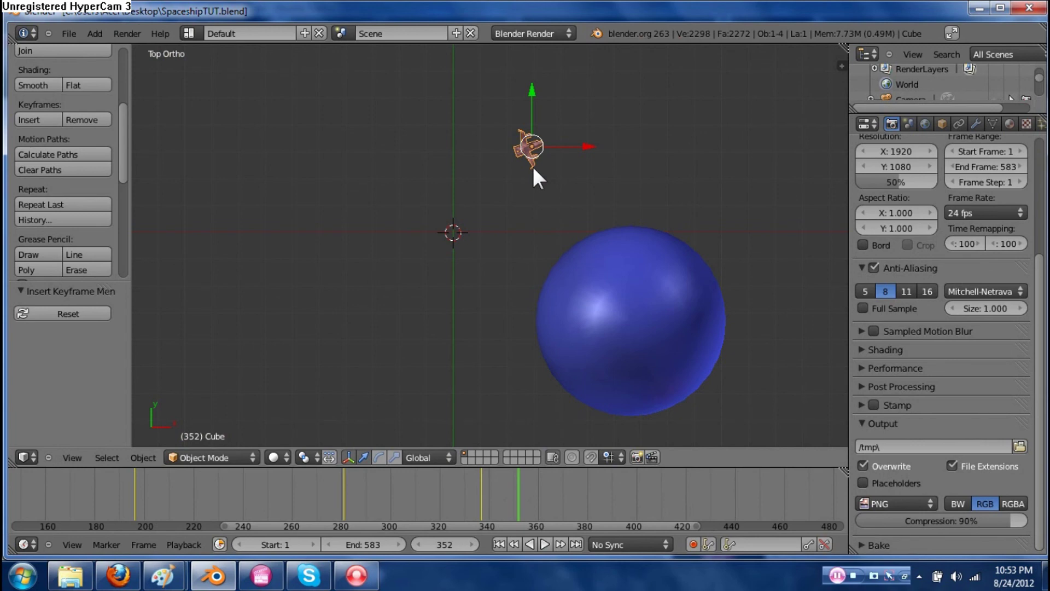
Move the spaceship about 5.7 units along X and 2.0 along Y at frame 352, and view it up close from the side
{"action": "key", "text": "g"}
{"action": "left_click", "coordinate": [548, 161]}
{"action": "middle_click_drag", "start_coordinate": [527, 189], "coordinate": [544, 283]}
{"action": "scroll", "coordinate": [567, 269], "scroll_direction": "up", "scroll_amount": 2}
{"action": "scroll", "coordinate": [565, 261], "scroll_direction": "up", "scroll_amount": 2}
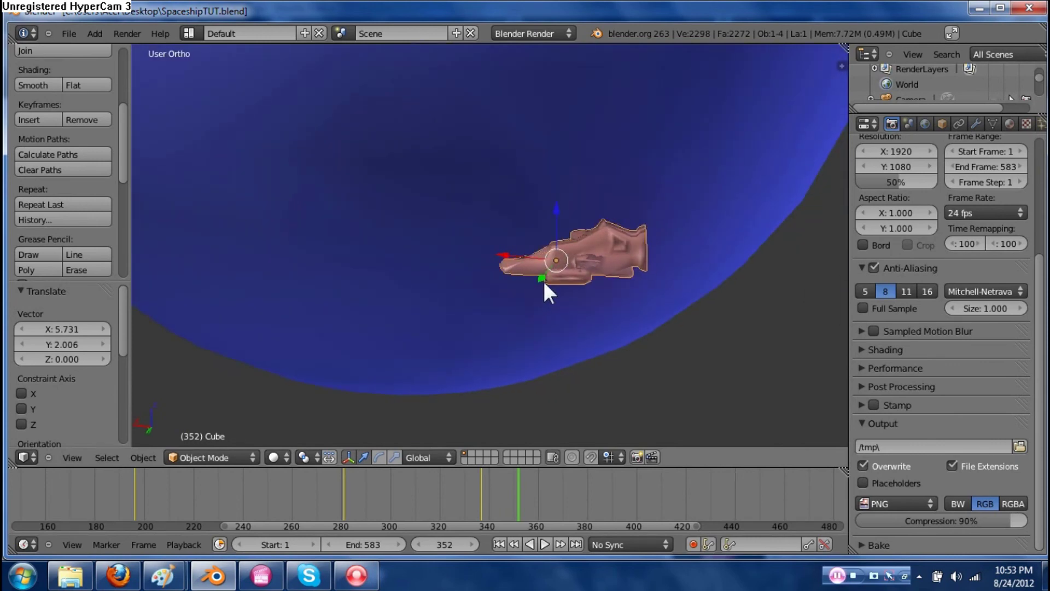
{"action": "middle_click_drag", "start_coordinate": [544, 282], "coordinate": [628, 310]}
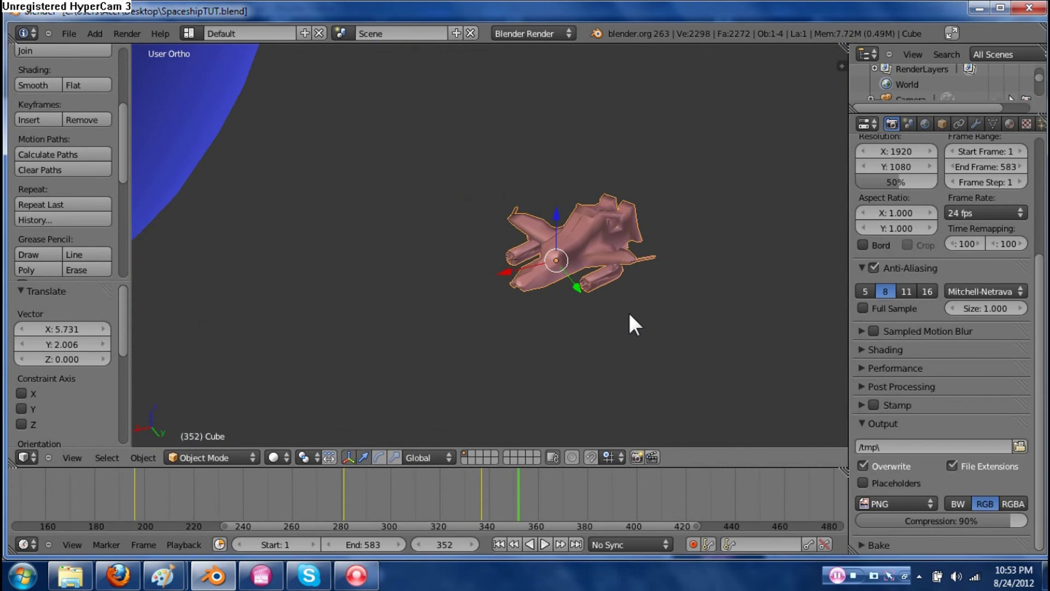
{"action": "middle_click_drag", "start_coordinate": [627, 314], "coordinate": [623, 310]}
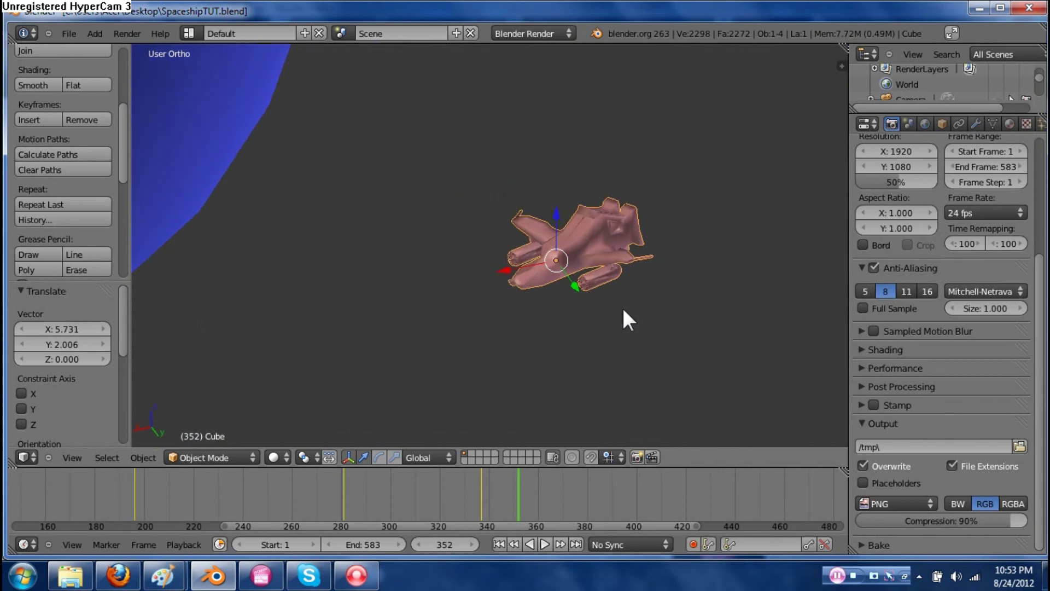
Clear the spaceship's rotation and rotate it about 88.2° around the Z axis so it flies along X
{"action": "key", "text": "alt+r"}
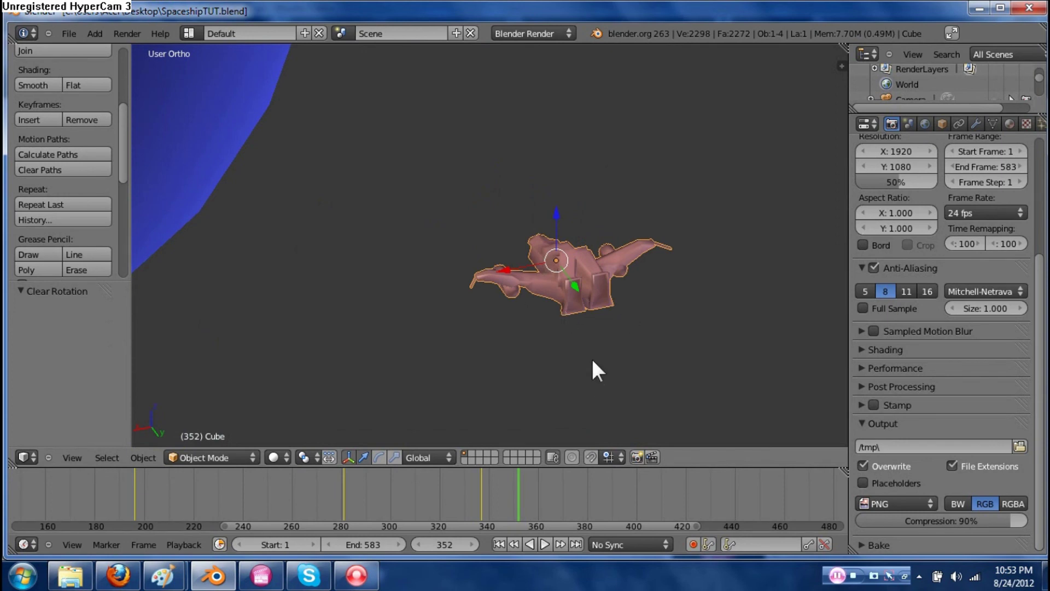
{"action": "middle_click_drag", "start_coordinate": [593, 361], "coordinate": [596, 359]}
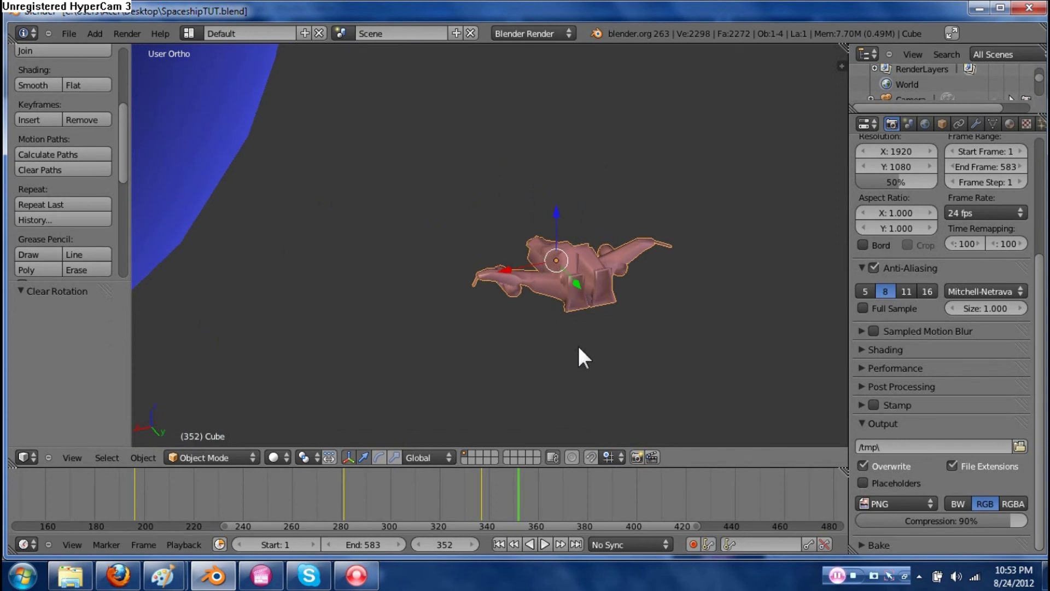
{"action": "key", "text": "r"}
{"action": "key", "text": "z"}
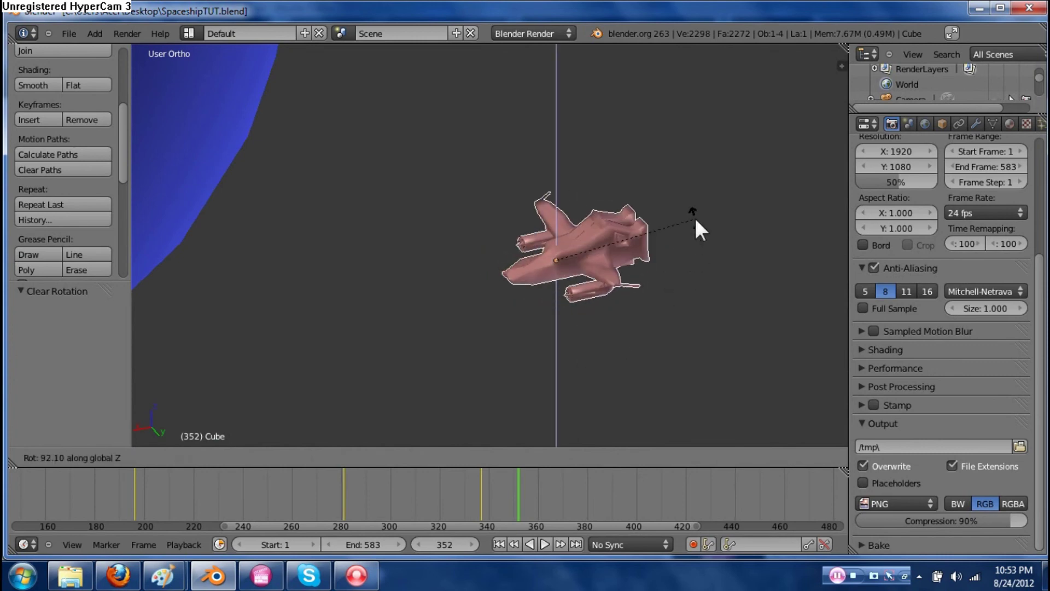
{"action": "left_click", "coordinate": [696, 230]}
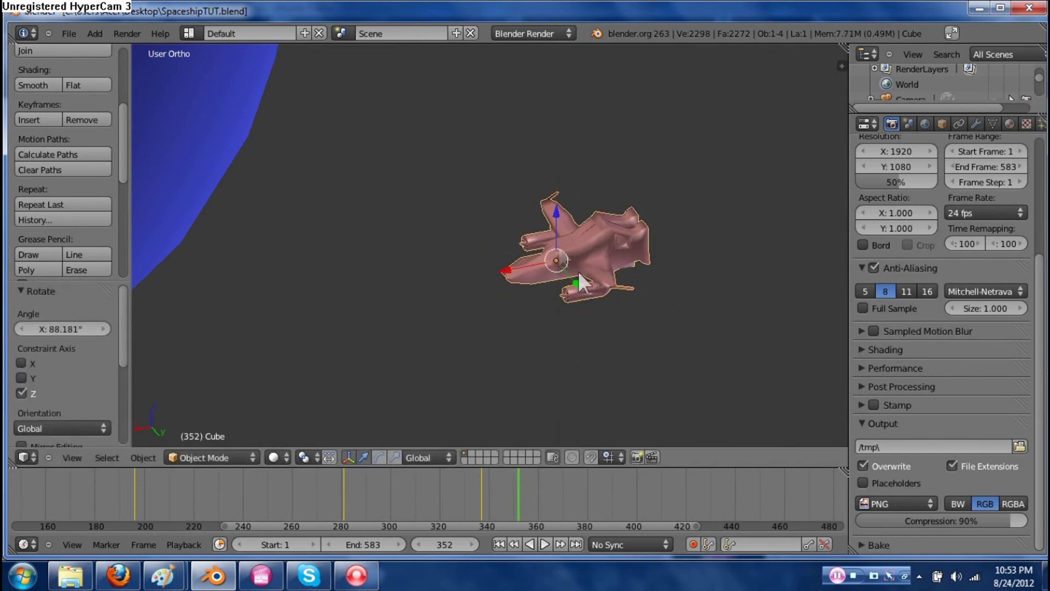
Move the spaceship about 3.1 units along X and stretch it along X by a factor of about 2.15
{"action": "middle_click_drag", "start_coordinate": [626, 310], "coordinate": [548, 308]}
{"action": "mouse_move", "coordinate": [504, 251]}
{"action": "left_mouse_down"}
{"action": "mouse_move", "coordinate": [485, 253]}
{"action": "mouse_move", "coordinate": [492, 264]}
{"action": "left_mouse_up"}
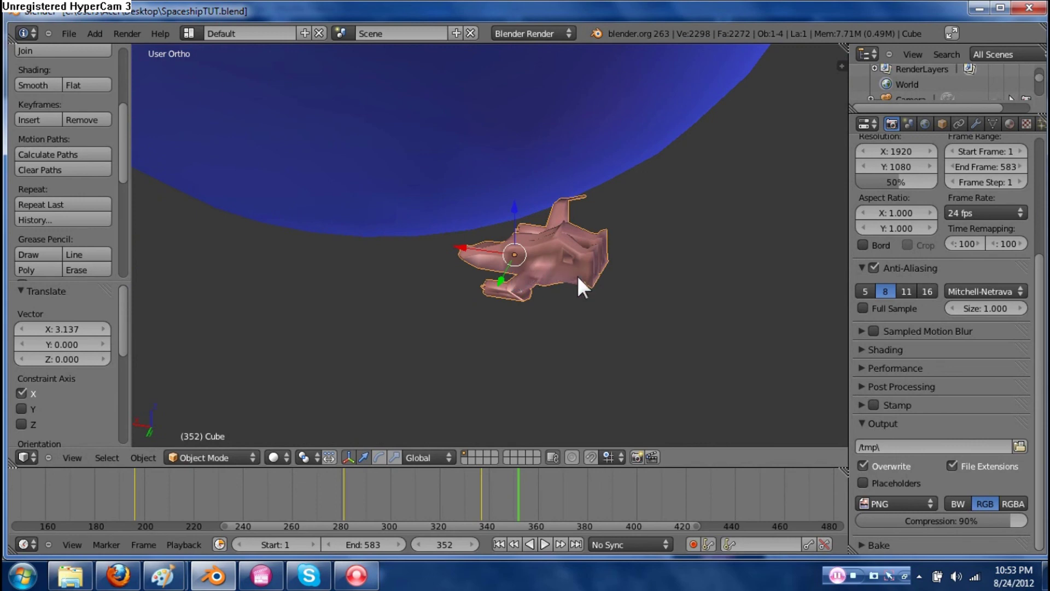
{"action": "key", "text": "s"}
{"action": "key", "text": "x"}
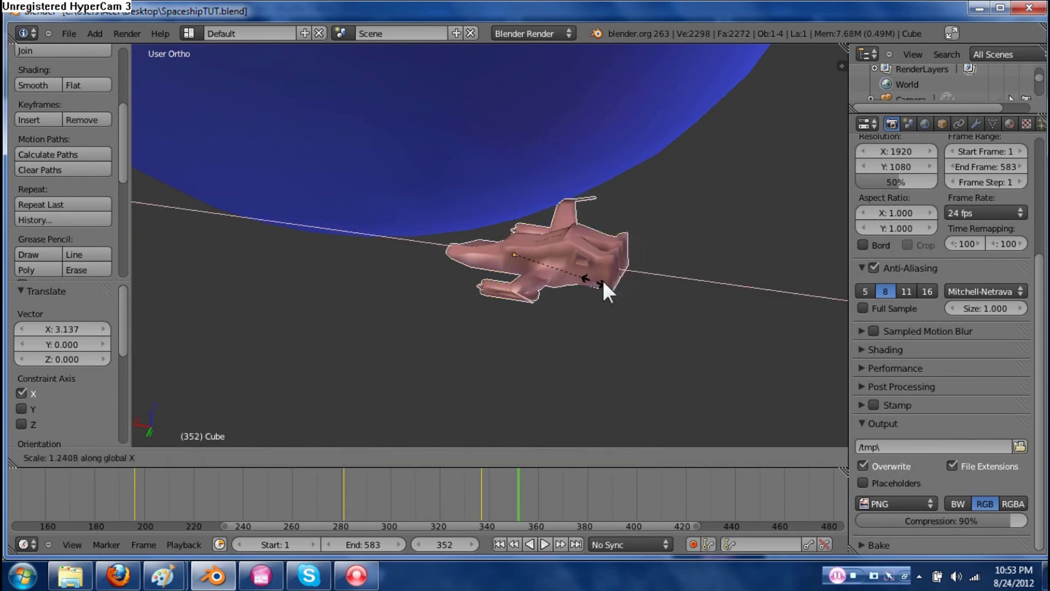
{"action": "left_click", "coordinate": [657, 285]}
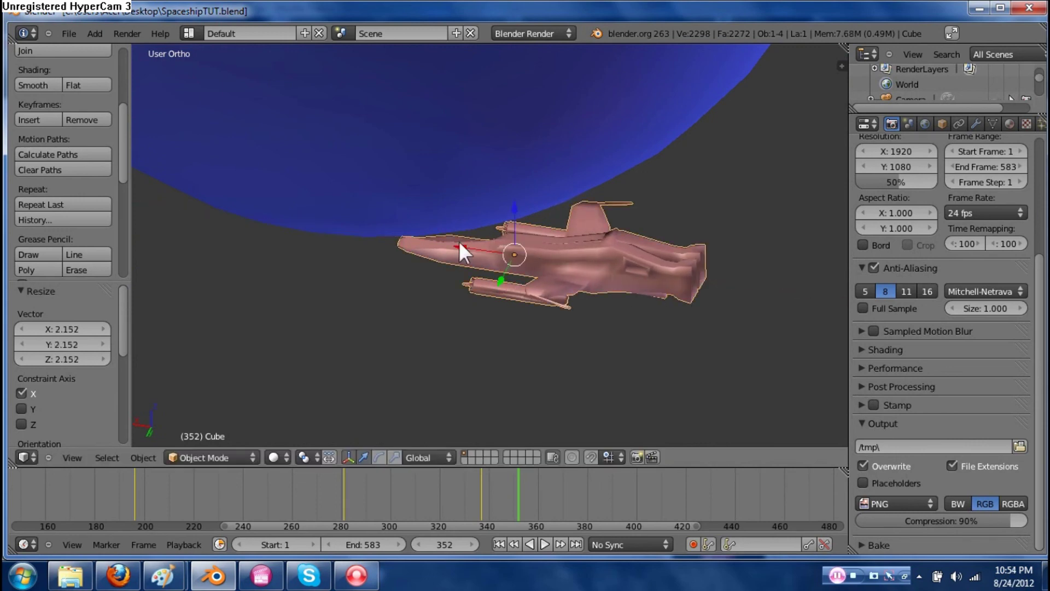
Move the stretched spaceship forward about 7.4 units along X
{"action": "key", "text": "g"}
{"action": "key", "text": "x"}
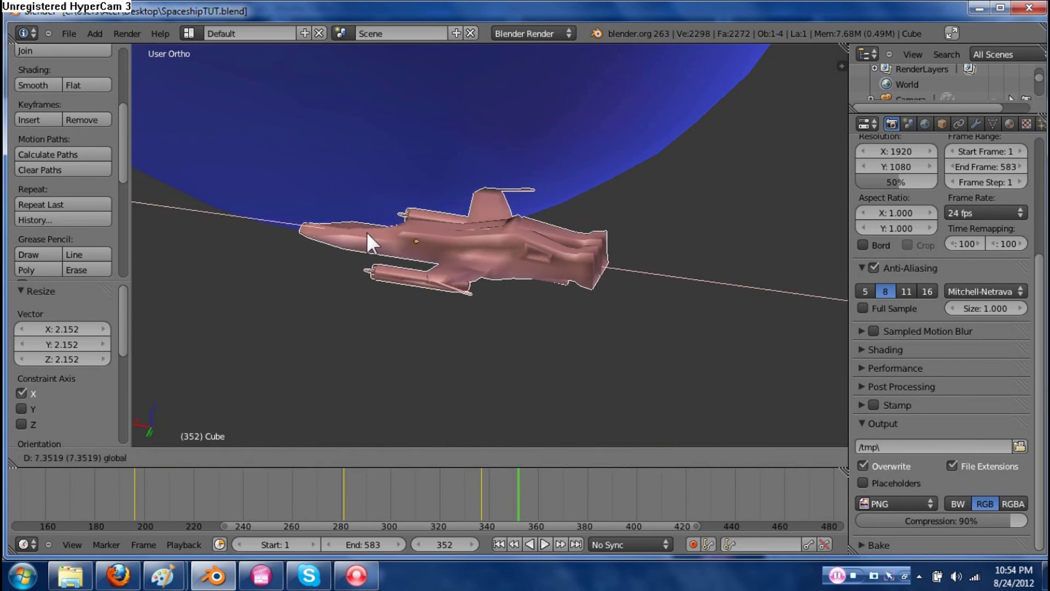
{"action": "left_click", "coordinate": [368, 231]}
Insert location, rotation and scaling keyframes for the stretched spaceship at frame 352
{"action": "key", "text": "i"}
{"action": "left_click", "coordinate": [363, 195]}
{"action": "key", "text": "i"}
{"action": "left_click", "coordinate": [359, 213]}
{"action": "key", "text": "i"}
{"action": "left_click", "coordinate": [358, 227]}
Go to frame 359 and stretch the spaceship further along X by a factor of about 2.56
{"action": "left_click_drag", "start_coordinate": [499, 488], "coordinate": [536, 488]}
{"action": "scroll", "coordinate": [508, 355], "scroll_direction": "down", "scroll_amount": 4}
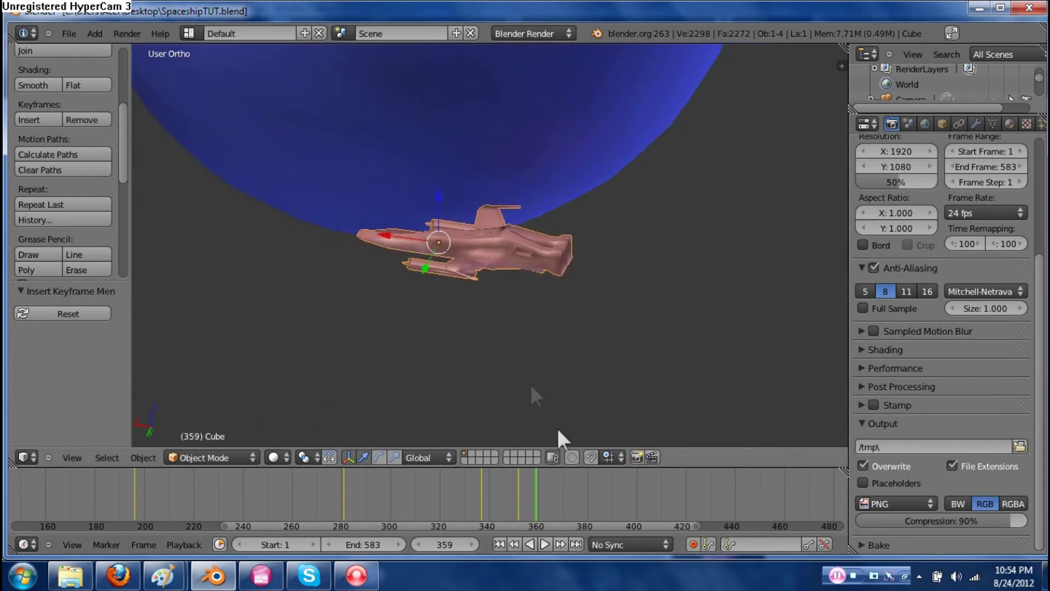
{"action": "middle_click_drag", "start_coordinate": [481, 316], "coordinate": [483, 337], "text": "shift"}
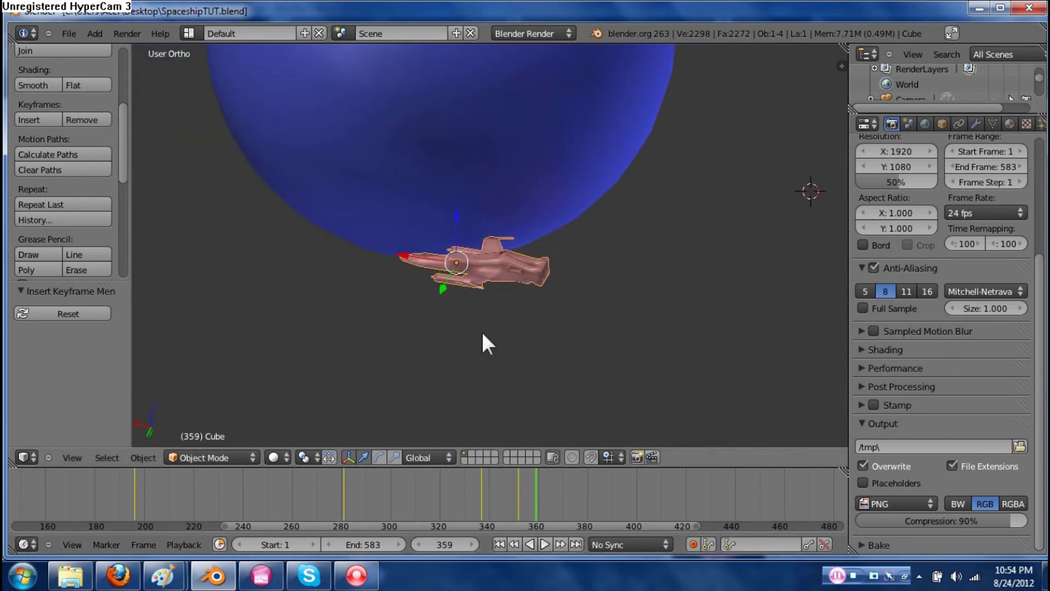
{"action": "key", "text": "s"}
{"action": "key", "text": "x"}
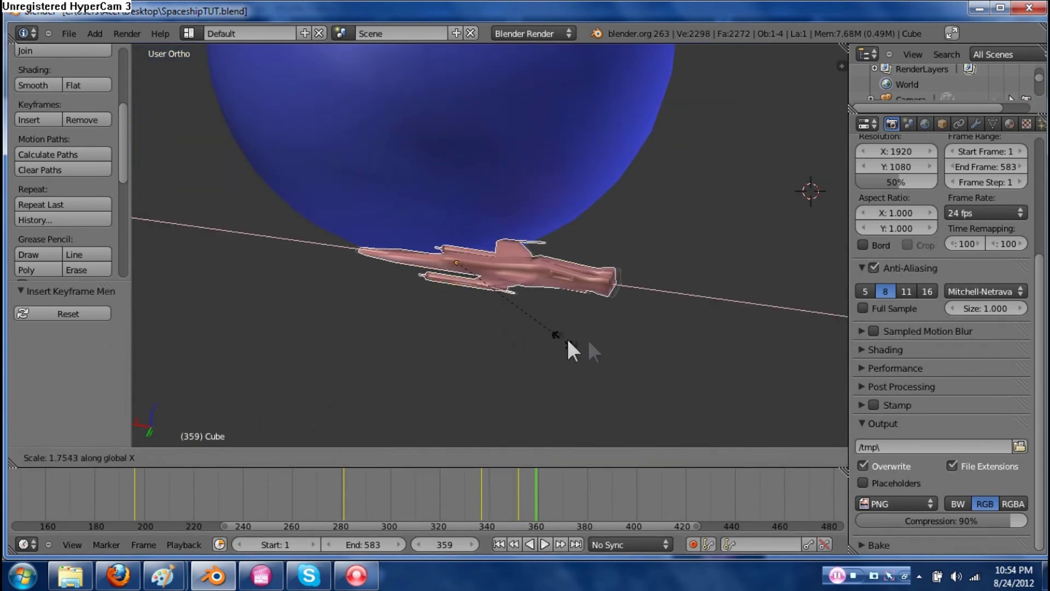
{"action": "left_click", "coordinate": [628, 346]}
Narrow the spaceship along Y by a factor of about 0.62
{"action": "middle_click_drag", "start_coordinate": [626, 336], "coordinate": [514, 350]}
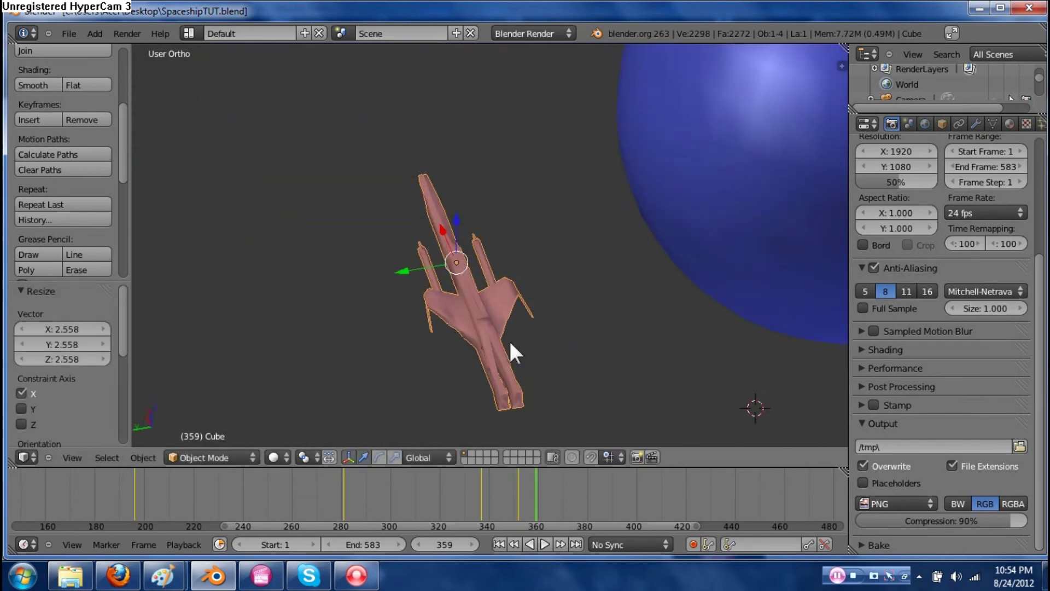
{"action": "key", "text": "s"}
{"action": "key", "text": "y"}
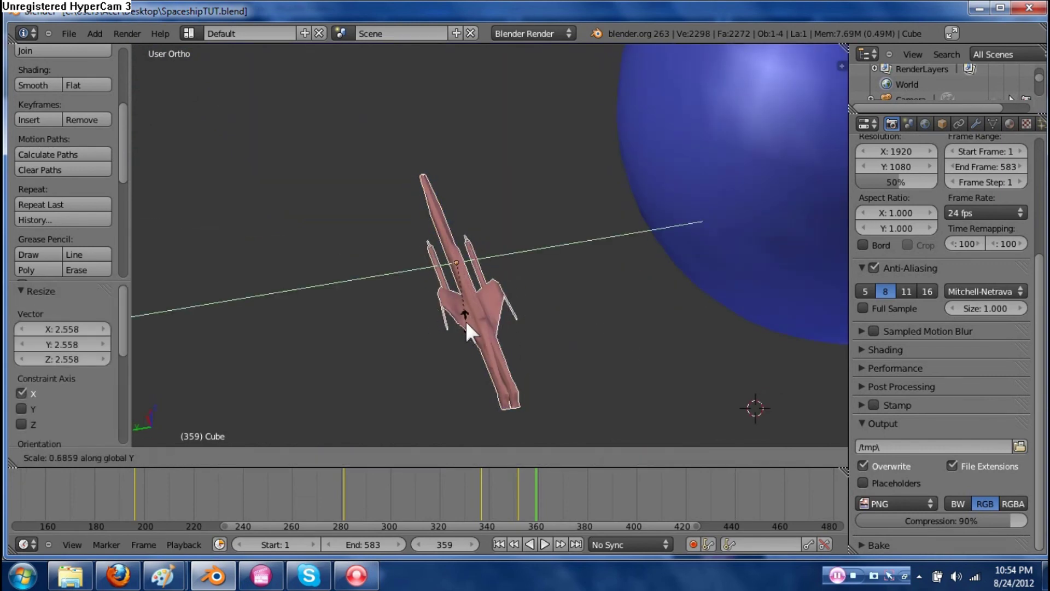
{"action": "left_click", "coordinate": [455, 316]}
Move the elongated spaceship forward about 18.3 units along X
{"action": "middle_click_drag", "start_coordinate": [465, 348], "coordinate": [437, 261]}
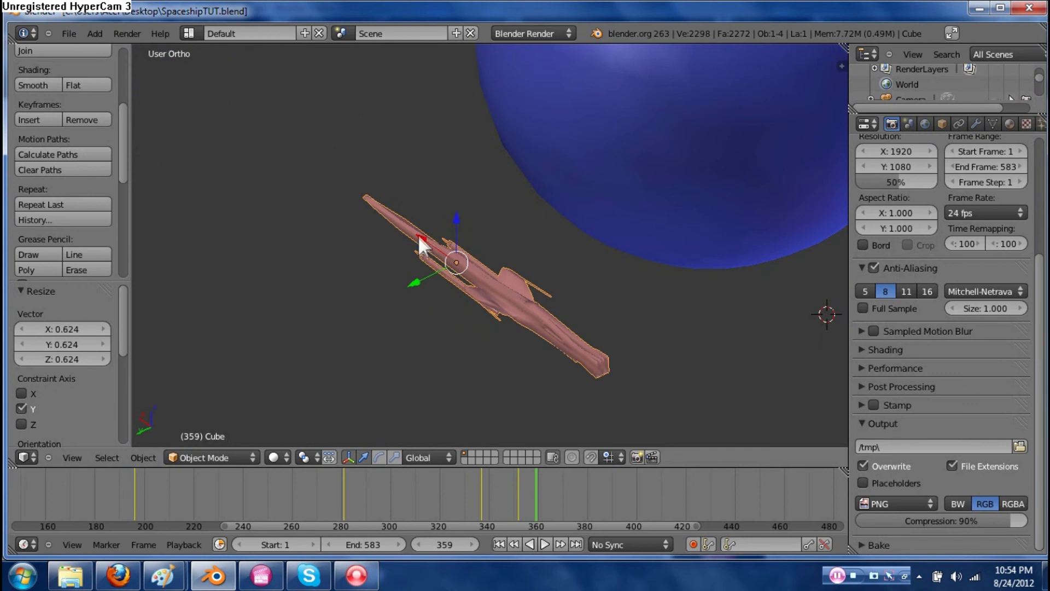
{"action": "key", "text": "g"}
{"action": "key", "text": "x"}
{"action": "left_click", "coordinate": [341, 195]}
{"action": "middle_click_drag", "start_coordinate": [445, 291], "coordinate": [488, 289]}
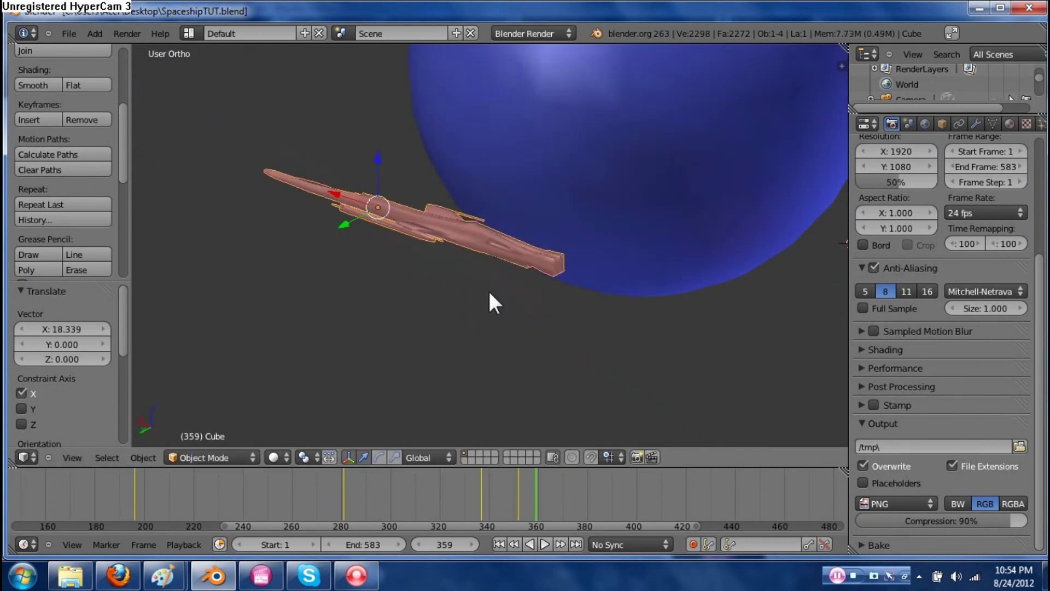
Insert location, rotation and scaling keyframes for the elongated spaceship at frame 359
{"action": "key", "text": "i"}
{"action": "left_click", "coordinate": [480, 255]}
{"action": "key", "text": "i"}
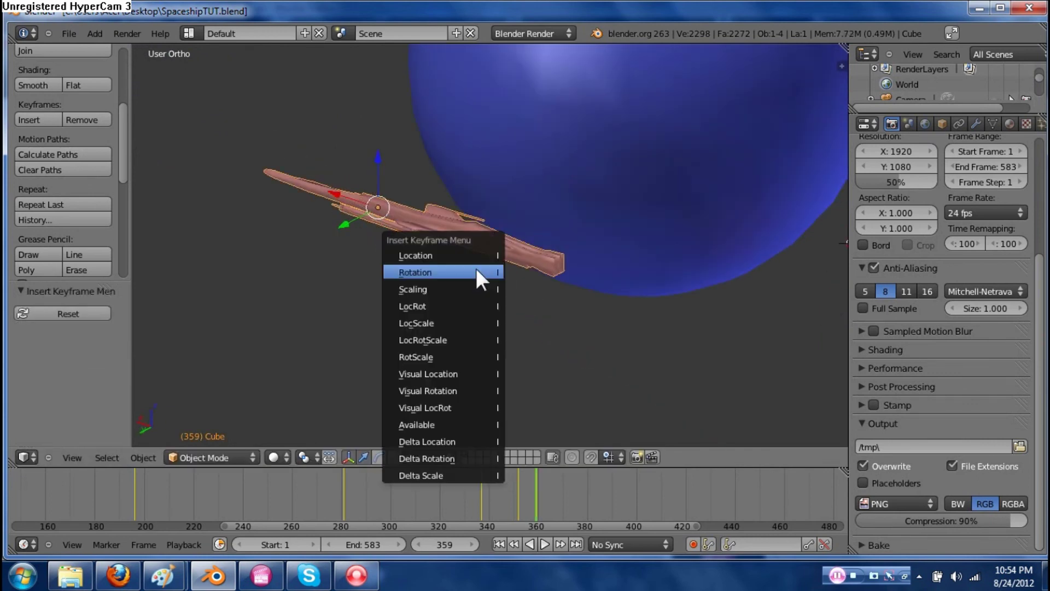
{"action": "left_click", "coordinate": [476, 268]}
{"action": "key", "text": "i"}
{"action": "left_click", "coordinate": [471, 283]}
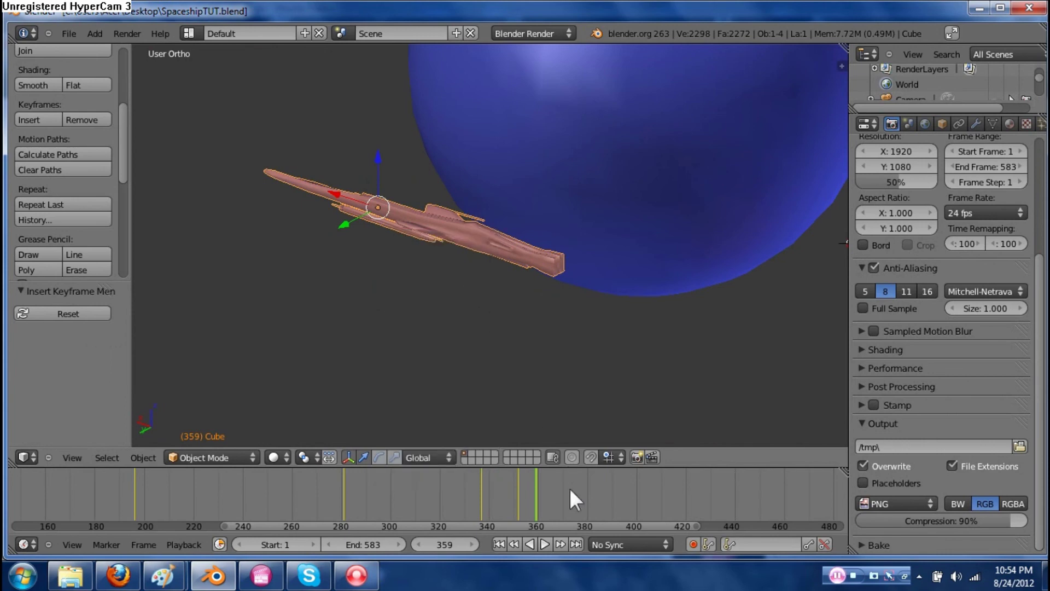
At frame 359, move the elongated spaceship about 4.64 units further along X
{"action": "mouse_move", "coordinate": [524, 497]}
{"action": "left_mouse_down"}
{"action": "mouse_move", "coordinate": [514, 497]}
{"action": "mouse_move", "coordinate": [537, 499]}
{"action": "left_mouse_up"}
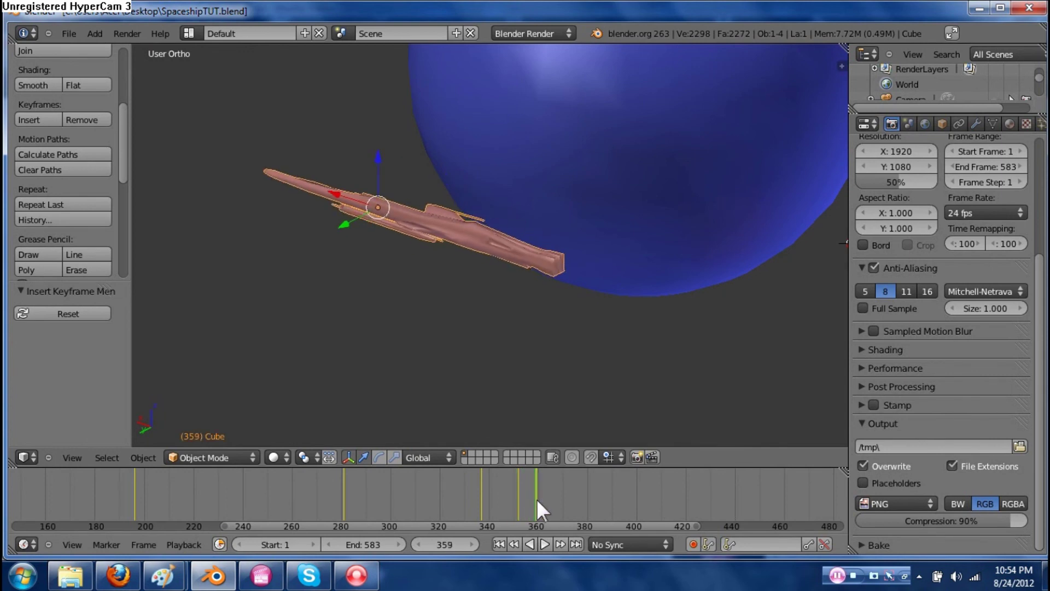
{"action": "key", "text": "g"}
{"action": "key", "text": "x"}
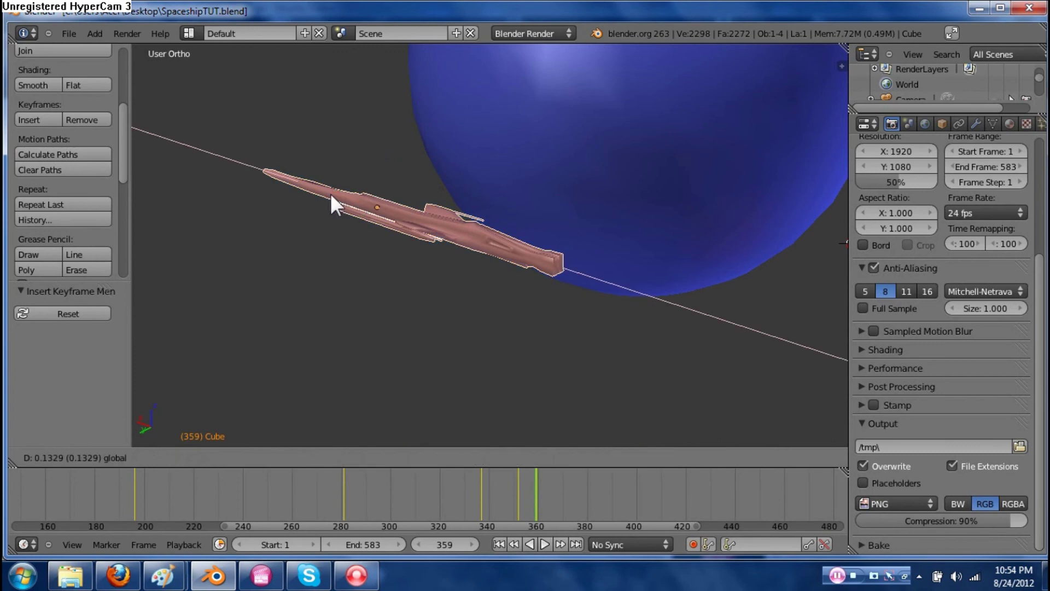
{"action": "left_click", "coordinate": [312, 187]}
Record the spaceship's new position at frame 359 with location, rotation and scaling keyframes
{"action": "key", "text": "i"}
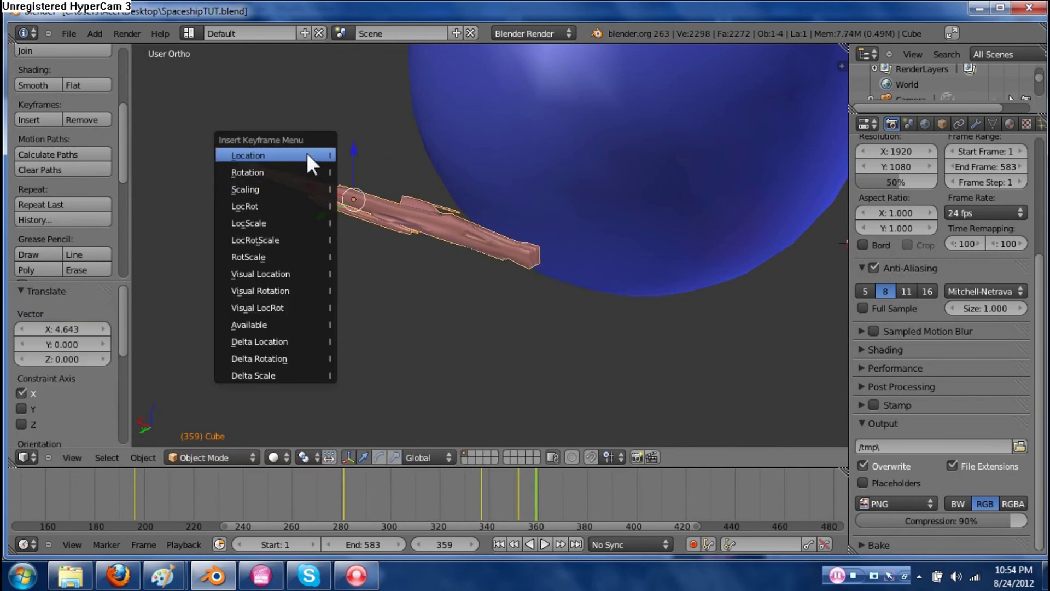
{"action": "left_click", "coordinate": [307, 154]}
{"action": "key", "text": "i"}
{"action": "left_click", "coordinate": [303, 174]}
{"action": "key", "text": "i"}
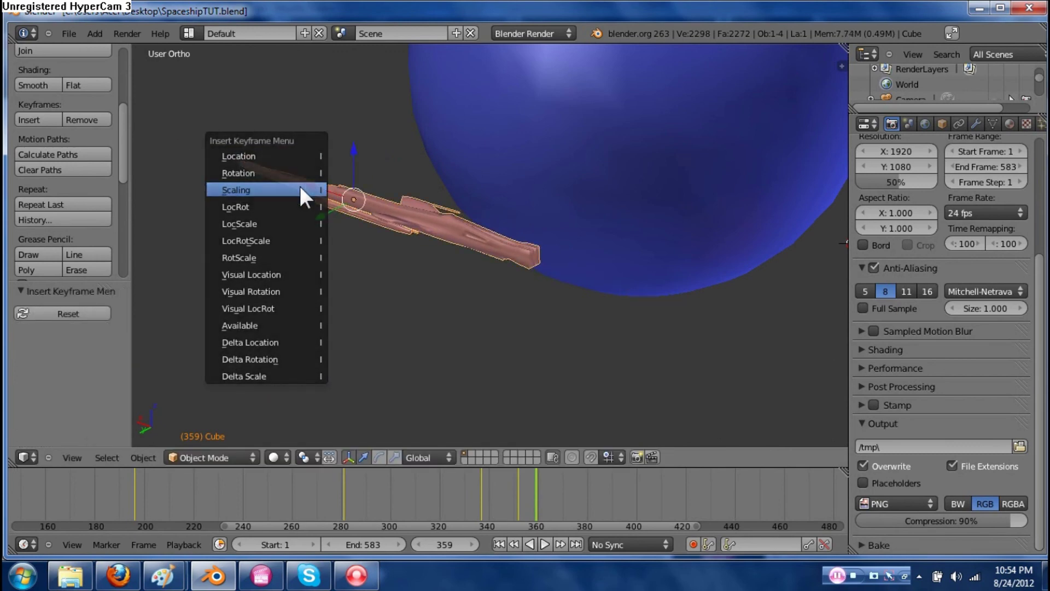
{"action": "left_click", "coordinate": [300, 190]}
Play the animation from frame 298 to review the spaceship's stretch, then stop playback
{"action": "left_click", "coordinate": [385, 491]}
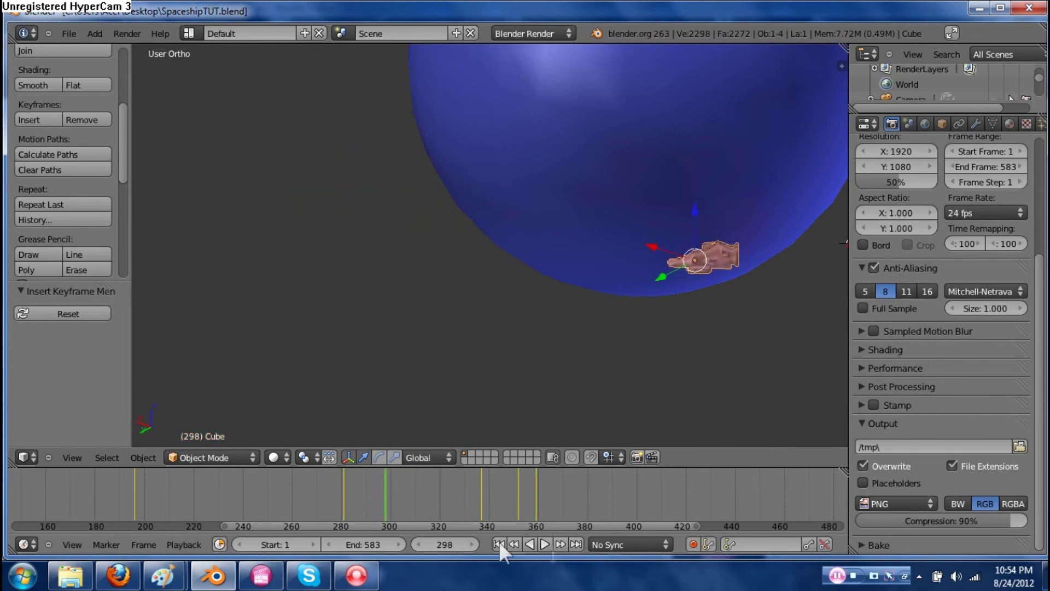
{"action": "left_click", "coordinate": [545, 544]}
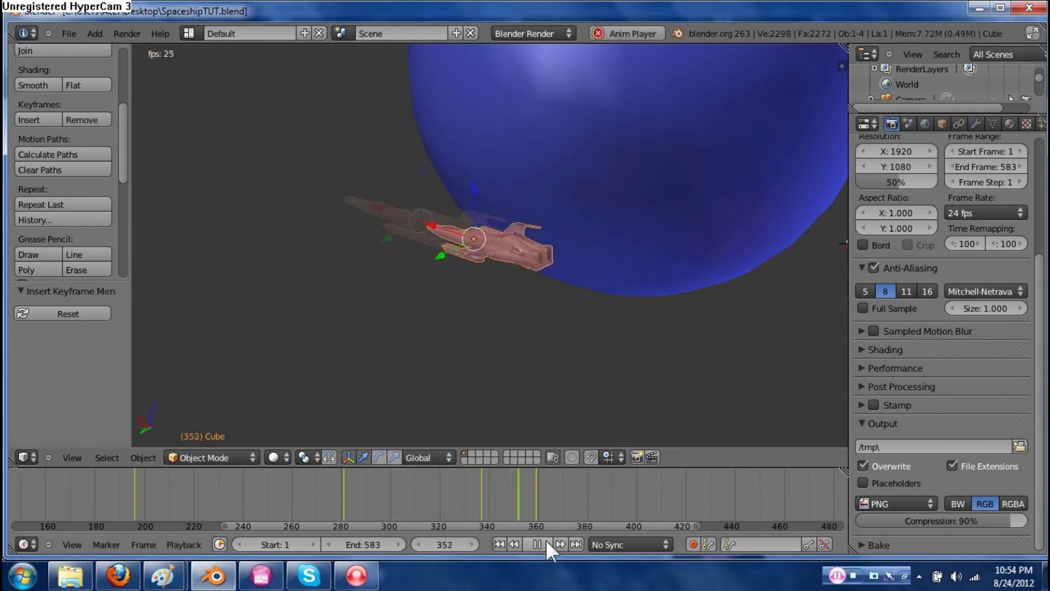
{"action": "right_click", "coordinate": [546, 540]}
{"action": "left_click", "coordinate": [546, 539]}
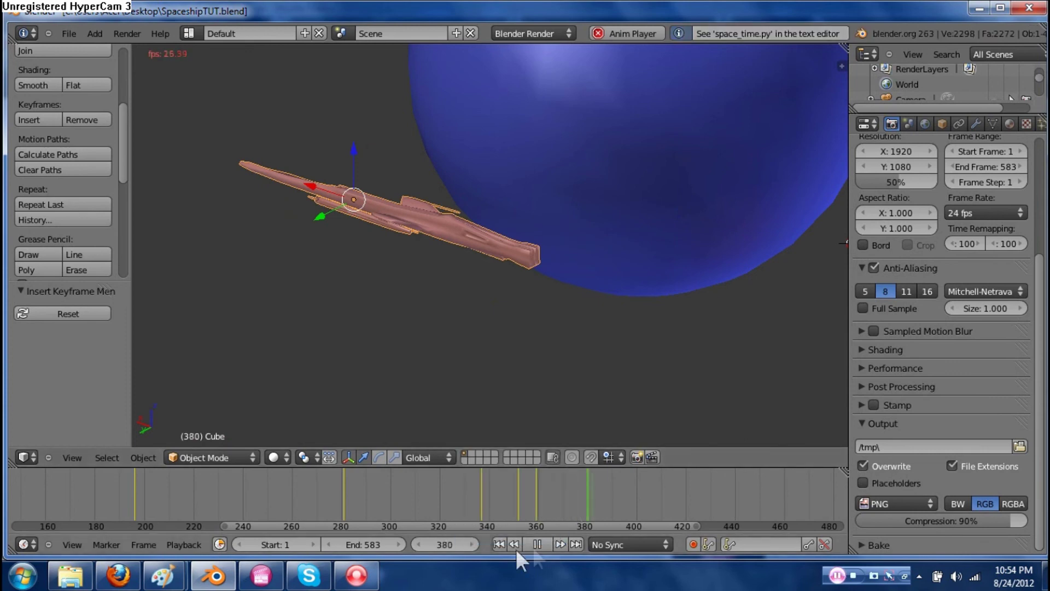
{"action": "left_click", "coordinate": [541, 544]}
Go to frame 363 and shrink the spaceship to about 0.143 overall, then by about 0.34 along X
{"action": "left_click", "coordinate": [548, 503]}
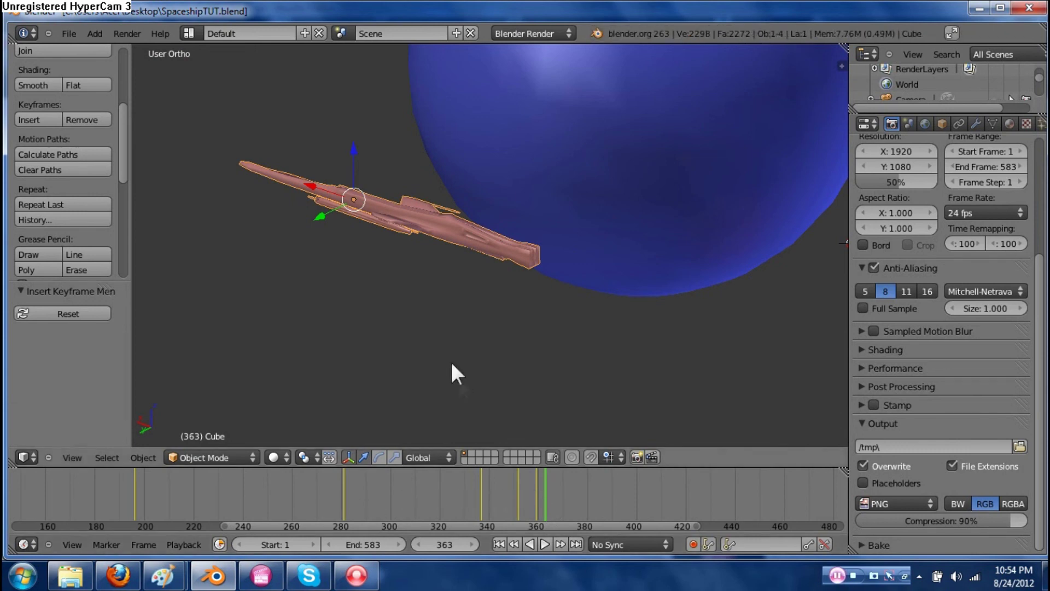
{"action": "middle_click_drag", "start_coordinate": [421, 294], "coordinate": [456, 322], "text": "shift"}
{"action": "key", "text": "s"}
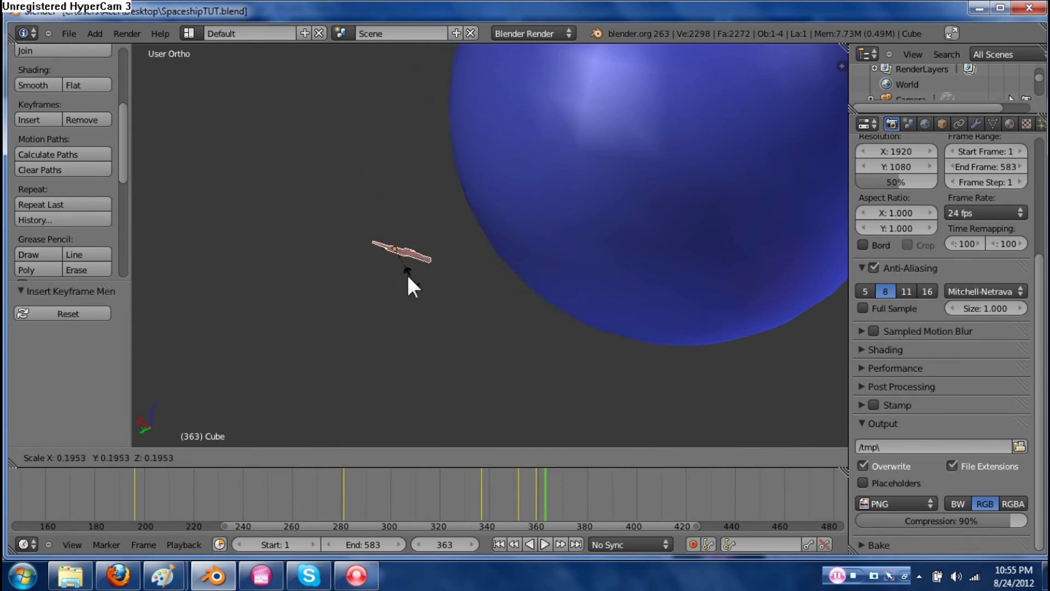
{"action": "left_click", "coordinate": [398, 275]}
{"action": "key", "text": "s"}
{"action": "key", "text": "x"}
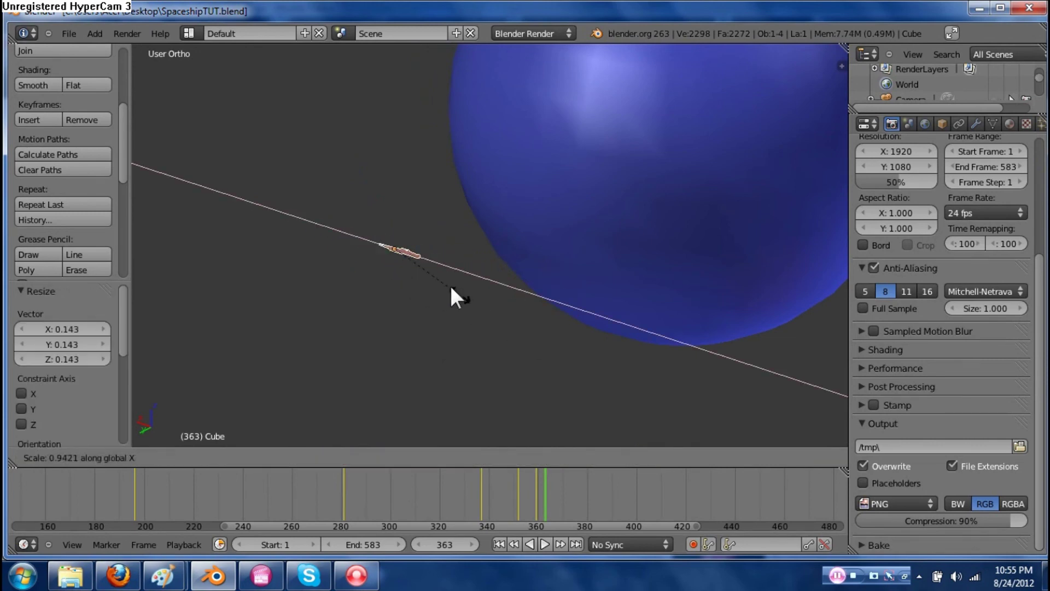
{"action": "left_click", "coordinate": [411, 283]}
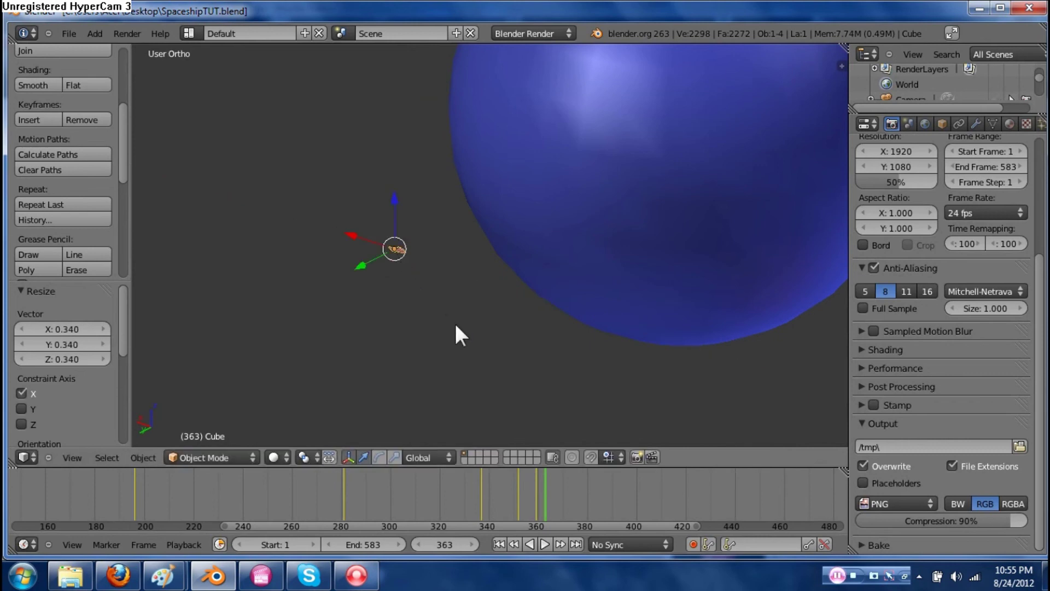
Move the shrunken spaceship about 80.46 units along X and scale it down to 0
{"action": "scroll", "coordinate": [376, 245], "scroll_direction": "down", "scroll_amount": 3}
{"action": "key", "text": "g"}
{"action": "key", "text": "x"}
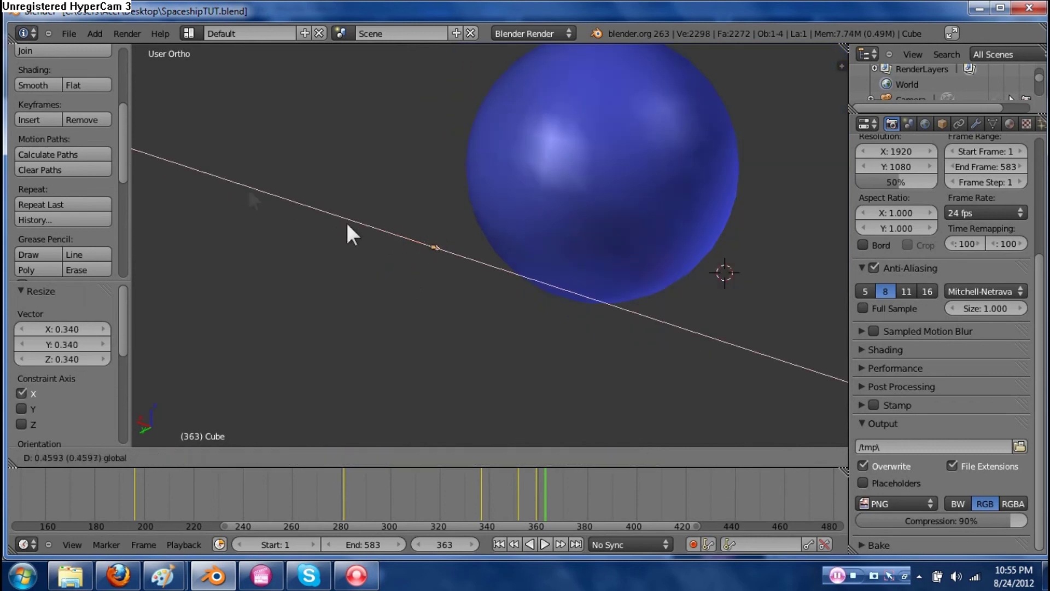
{"action": "left_click", "coordinate": [148, 164]}
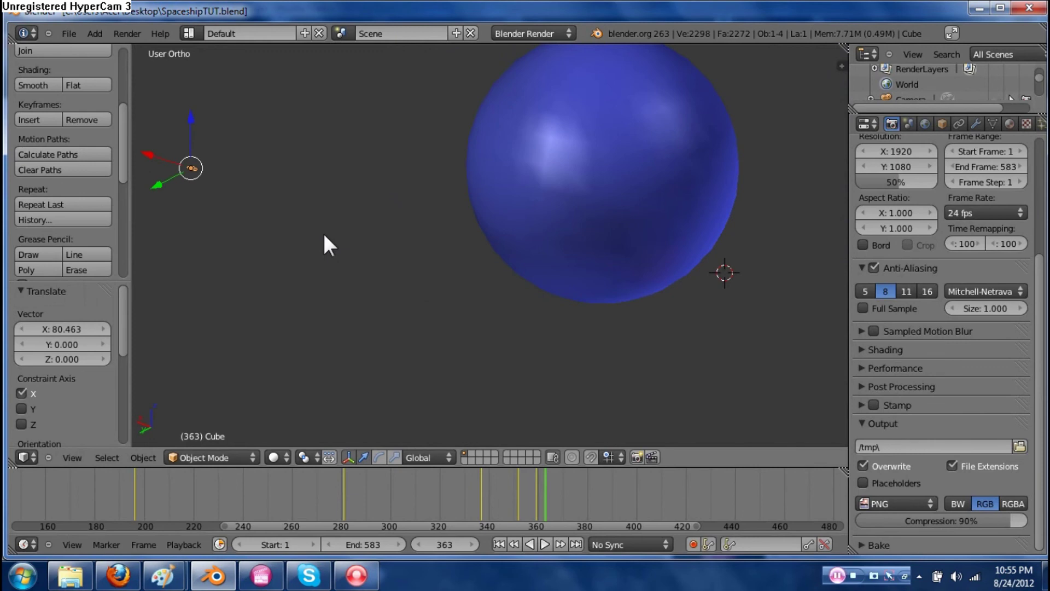
{"action": "key", "text": "s"}
{"action": "key", "text": "0"}
{"action": "key", "text": "Return"}
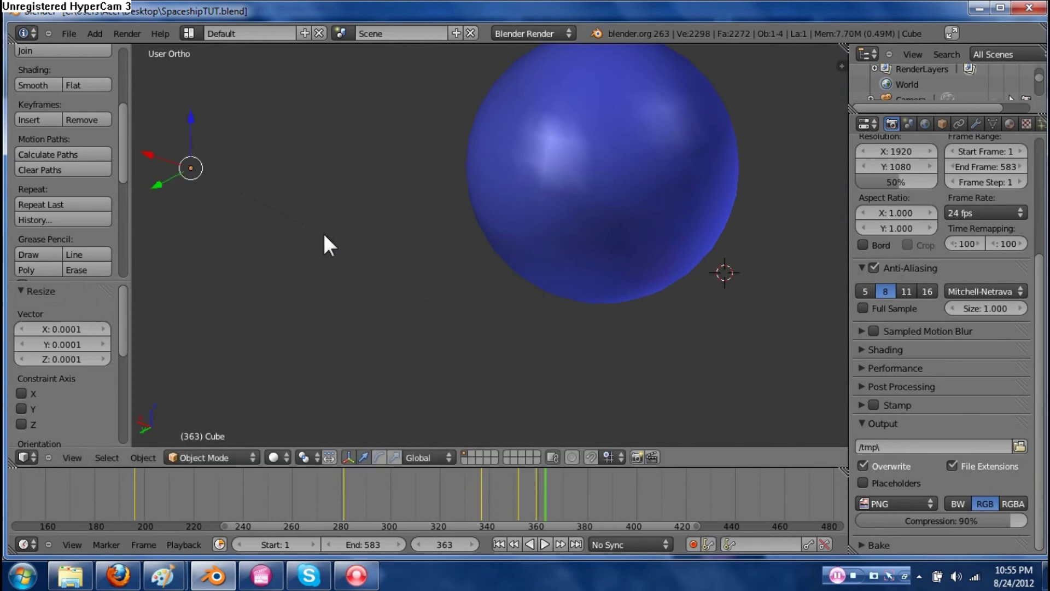
Insert location, rotation and scaling keyframes for the vanished spaceship at frame 363
{"action": "key", "text": "i"}
{"action": "left_click", "coordinate": [316, 205]}
{"action": "key", "text": "i"}
{"action": "left_click", "coordinate": [307, 224]}
{"action": "key", "text": "i"}
{"action": "left_click", "coordinate": [308, 238]}
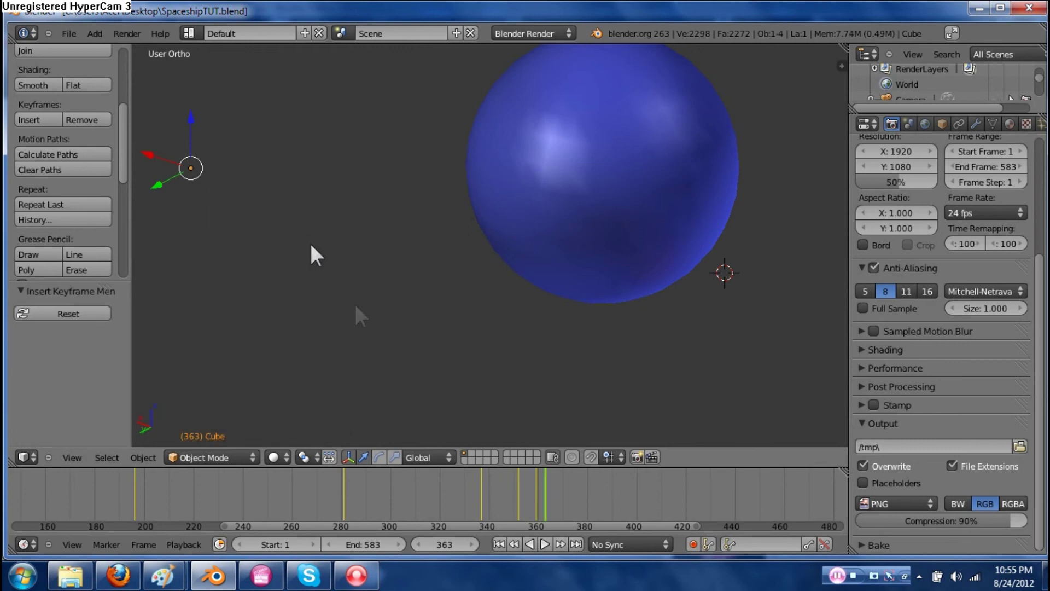
Play back the spaceship's stretch and departure, starting shortly before the stretch keyframes
{"action": "left_click", "coordinate": [464, 490]}
{"action": "left_click", "coordinate": [544, 543]}
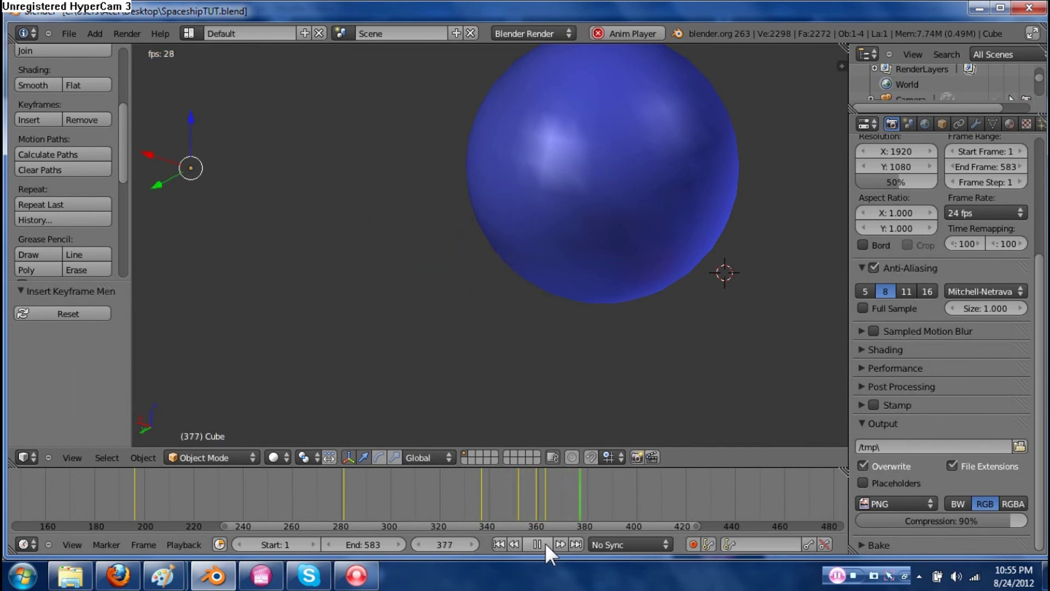
{"action": "left_click", "coordinate": [545, 543]}
Play the whole animation from frame 1 from a different viewing angle with all objects deselected, then stop it
{"action": "middle_click_drag", "start_coordinate": [530, 290], "coordinate": [461, 270]}
{"action": "scroll", "coordinate": [462, 270], "scroll_direction": "down", "scroll_amount": 2}
{"action": "left_click", "coordinate": [500, 543]}
{"action": "middle_click_drag", "start_coordinate": [580, 300], "coordinate": [476, 313], "text": "shift"}
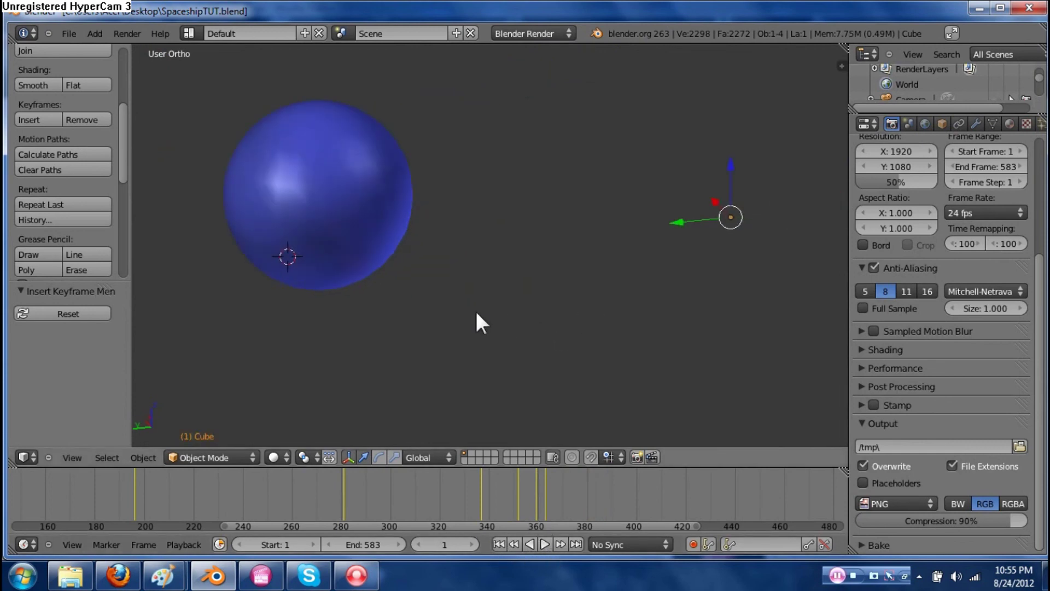
{"action": "left_click", "coordinate": [545, 543]}
{"action": "key", "text": "a"}
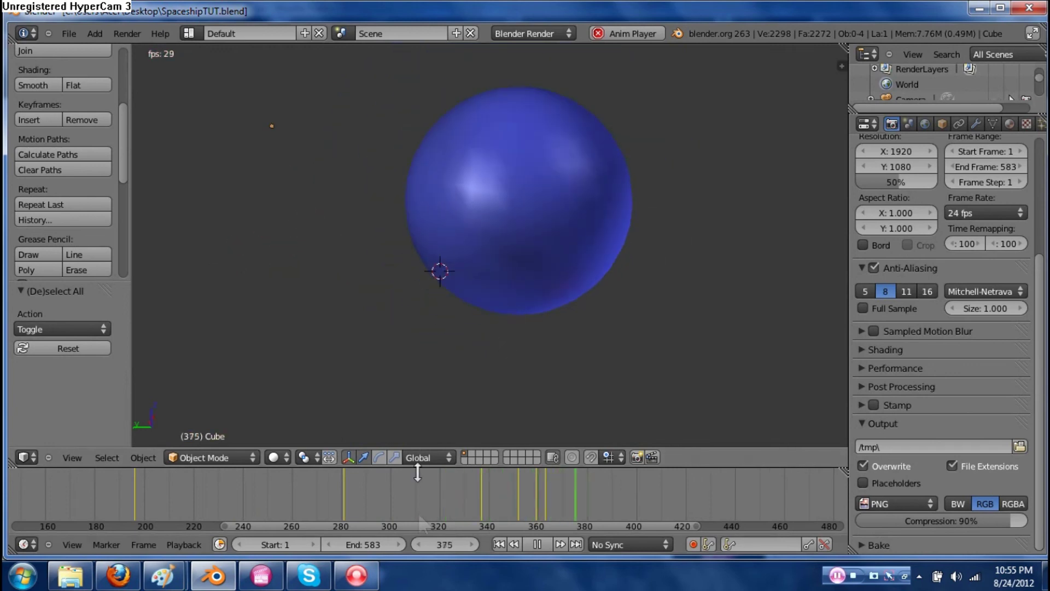
{"action": "left_click", "coordinate": [537, 544]}
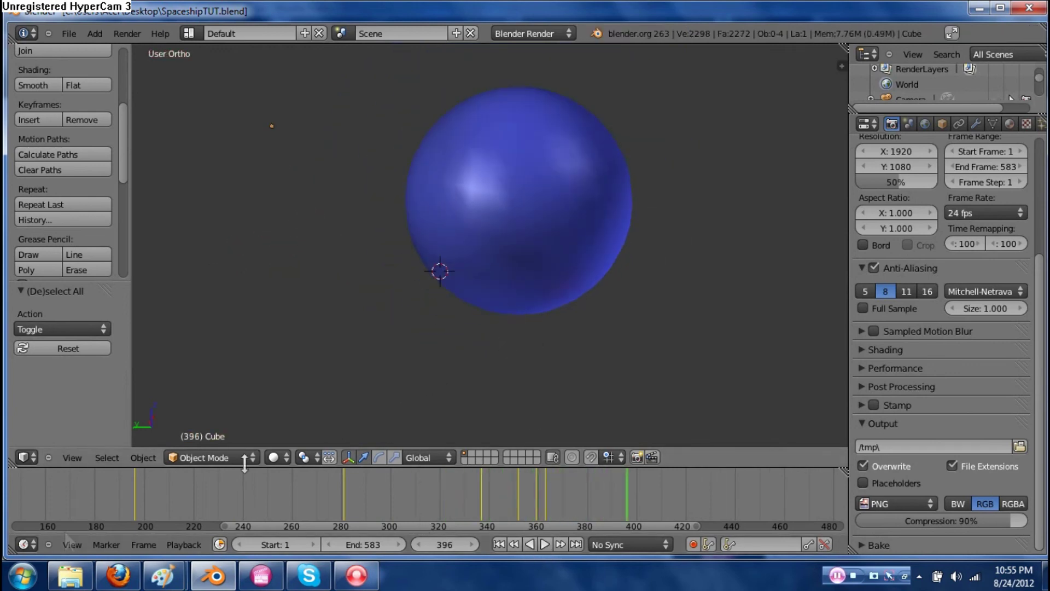
Switch the timeline area to the Graph Editor
{"action": "left_click", "coordinate": [23, 544]}
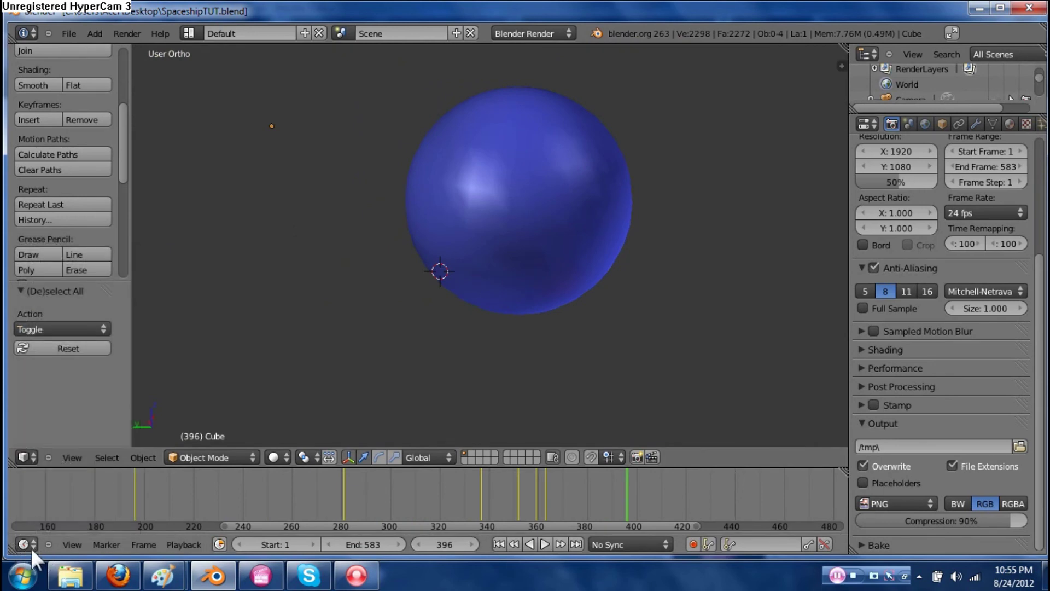
{"action": "left_click", "coordinate": [872, 122]}
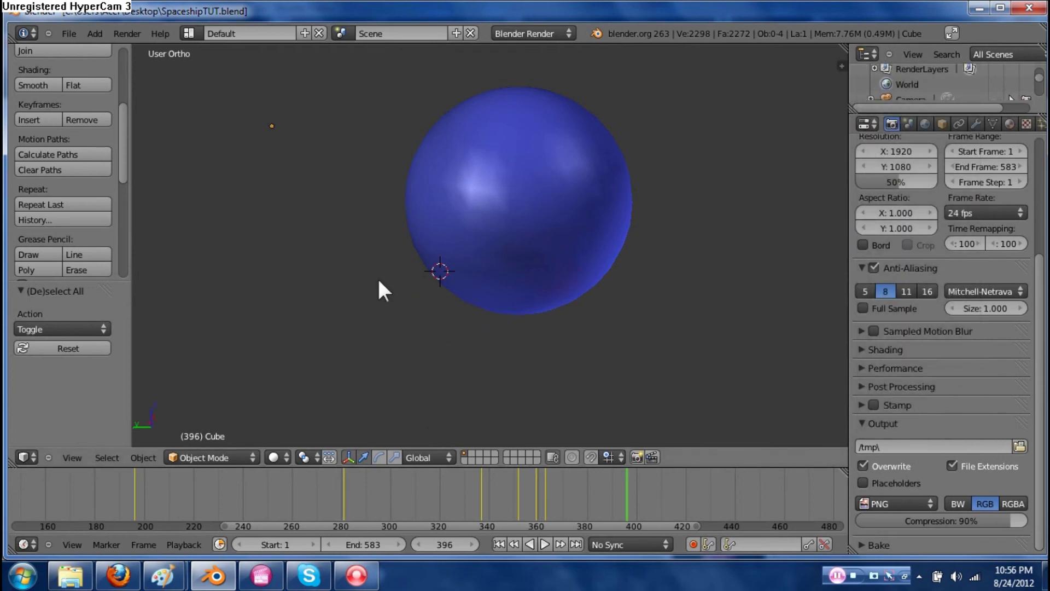
{"action": "left_click", "coordinate": [25, 544]}
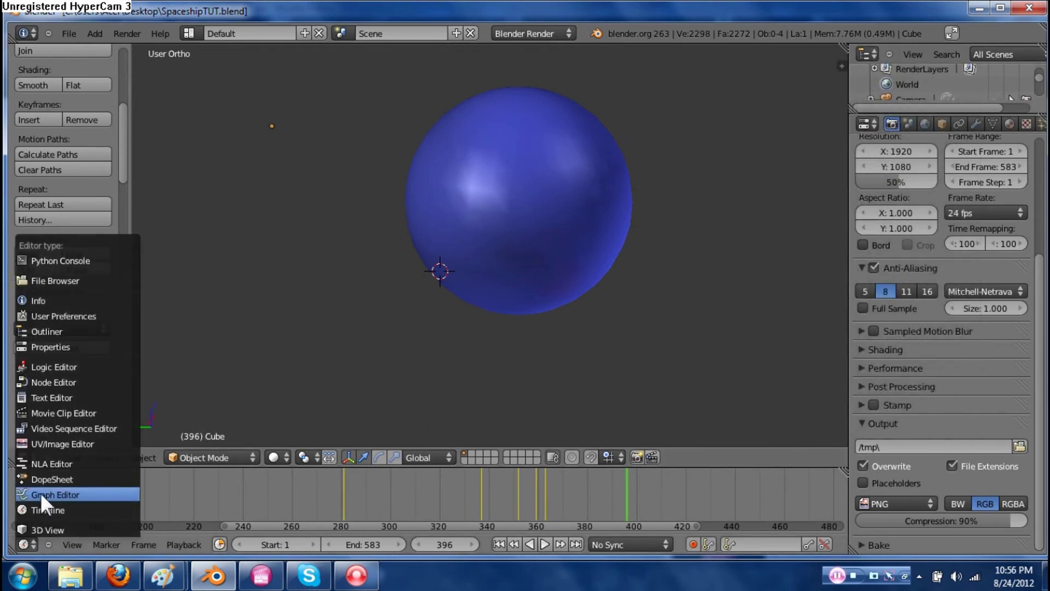
{"action": "left_click", "coordinate": [40, 494]}
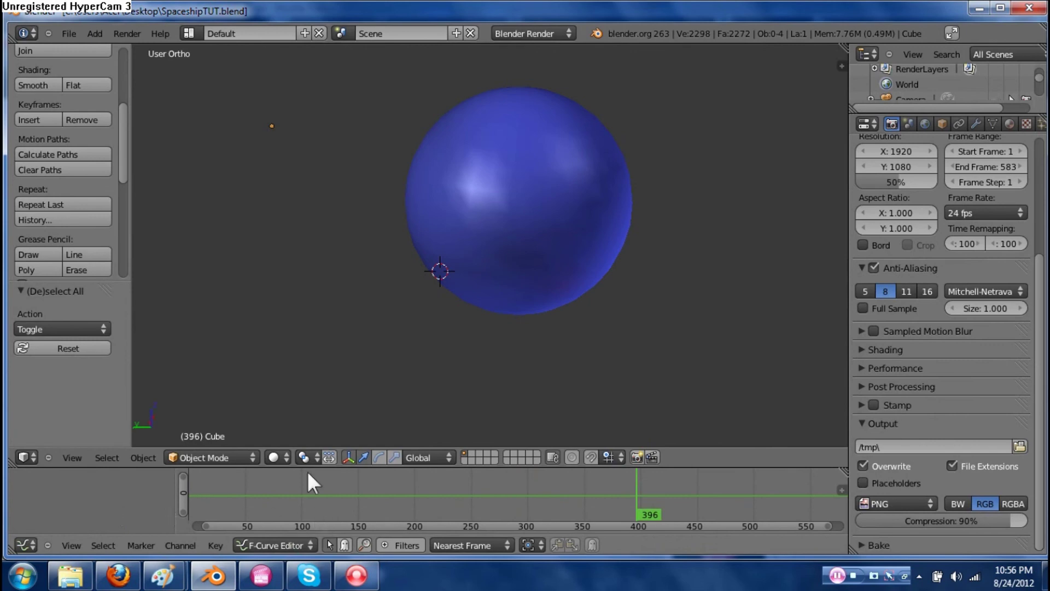
Go to frame 170, select the spaceship and enlarge the Graph Editor to show its animation curves
{"action": "left_click", "coordinate": [381, 495]}
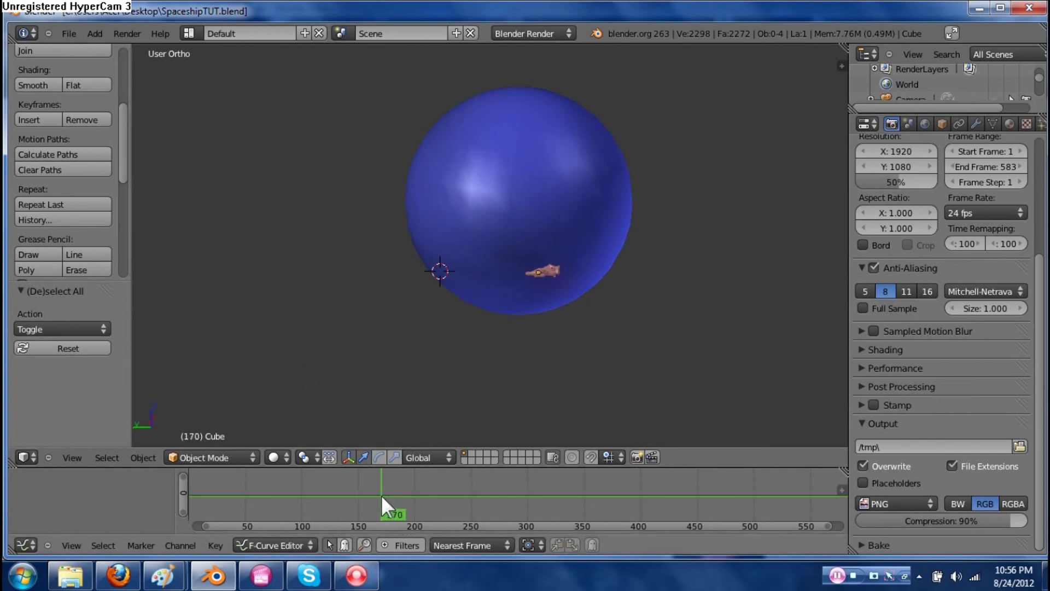
{"action": "right_click", "coordinate": [549, 267]}
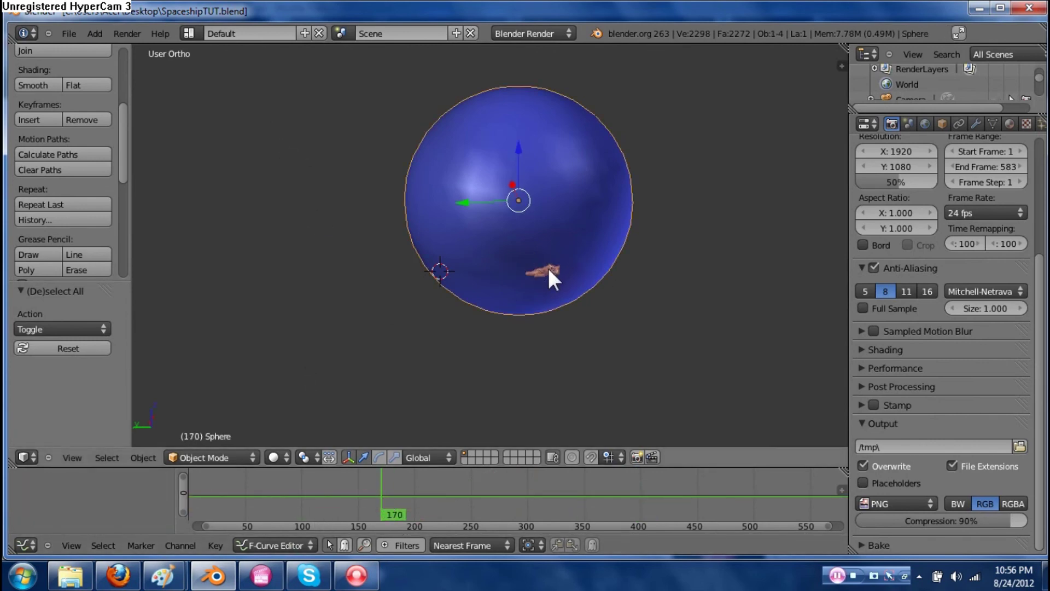
{"action": "right_click", "coordinate": [548, 268]}
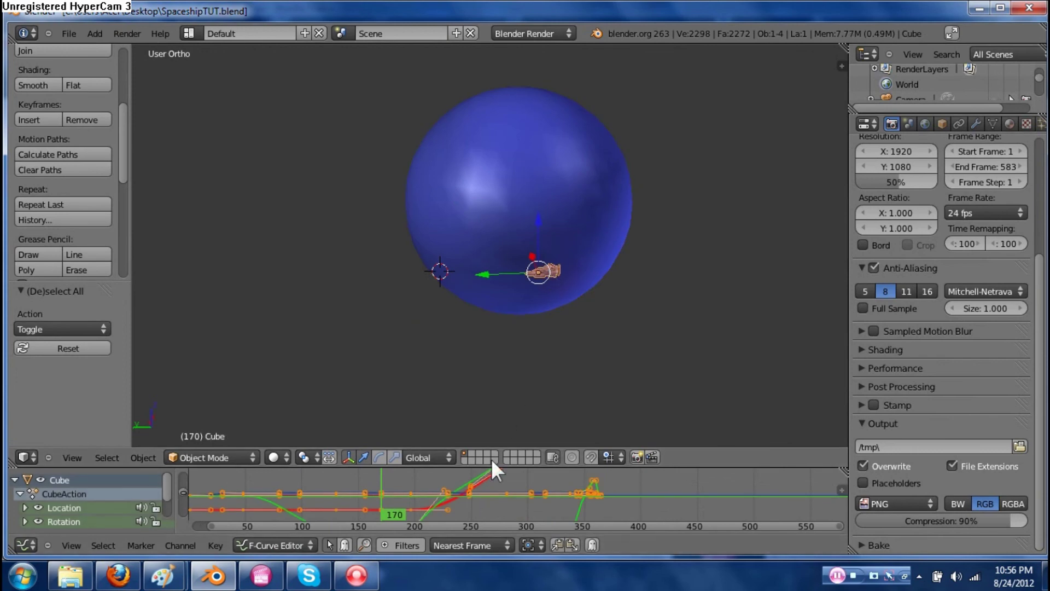
{"action": "left_click_drag", "start_coordinate": [695, 466], "coordinate": [695, 394]}
{"action": "middle_click_drag", "start_coordinate": [460, 476], "coordinate": [576, 475]}
{"action": "scroll", "coordinate": [577, 474], "scroll_direction": "up", "scroll_amount": 1}
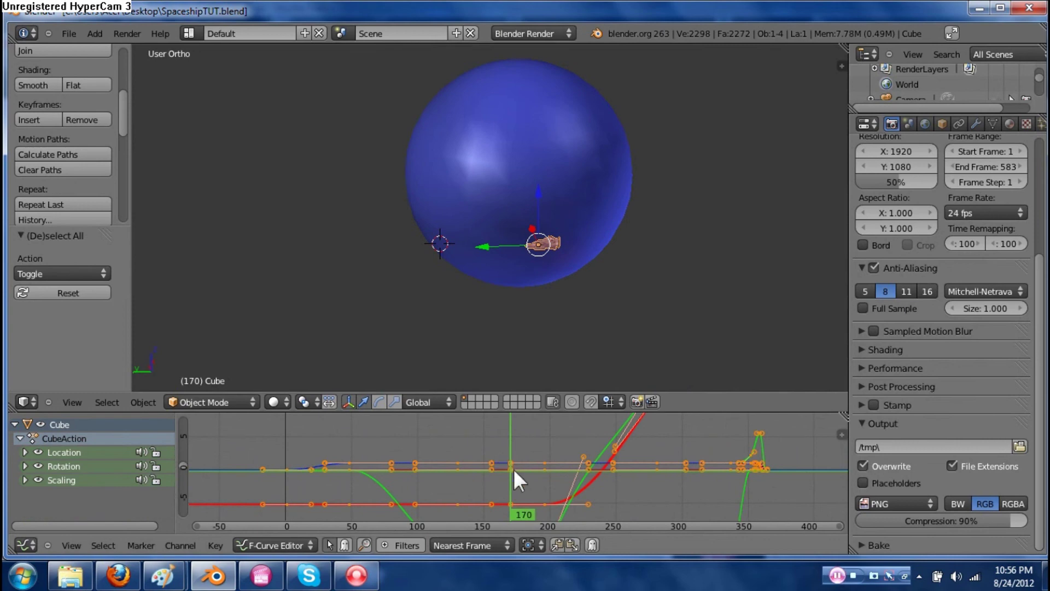
{"action": "scroll", "coordinate": [513, 468], "scroll_direction": "down", "scroll_amount": 1}
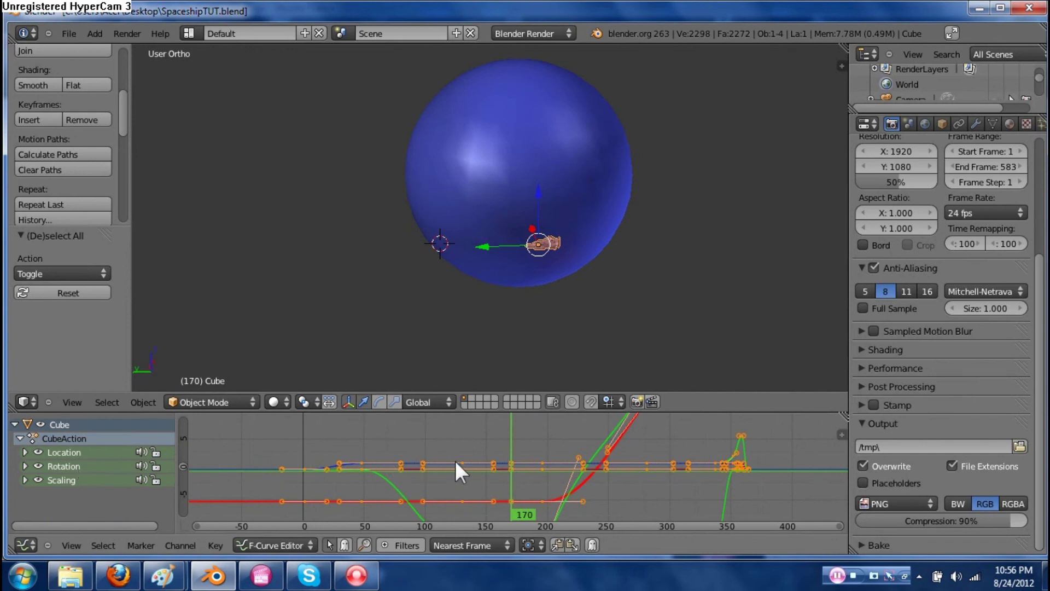
{"action": "key", "text": "t"}
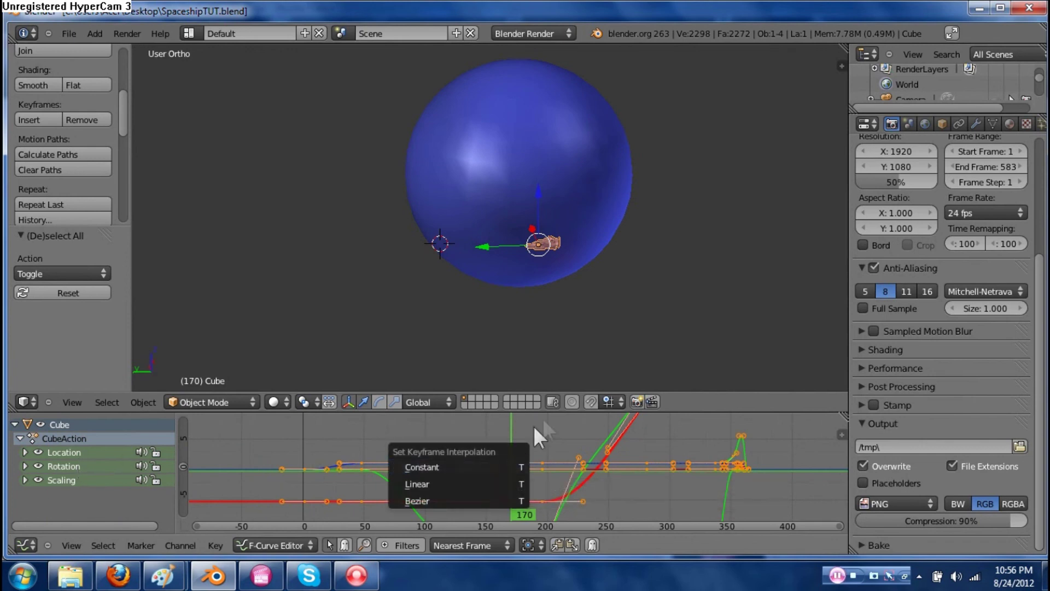
{"action": "key", "text": "a"}
{"action": "key", "text": "a"}
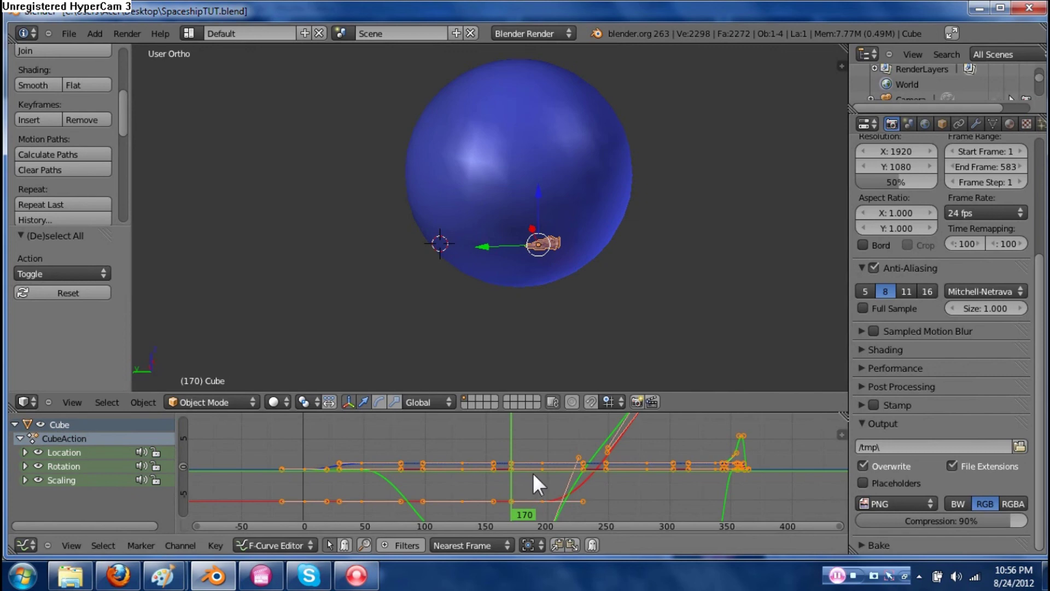
Draw a freehand letter T with the Grease Pencil in the empty space beside the planet
{"action": "mouse_move", "coordinate": [245, 154]}
{"action": "left_mouse_down"}
{"action": "mouse_move", "coordinate": [295, 154]}
{"action": "mouse_move", "coordinate": [277, 164]}
{"action": "mouse_move", "coordinate": [278, 196]}
{"action": "left_mouse_up"}
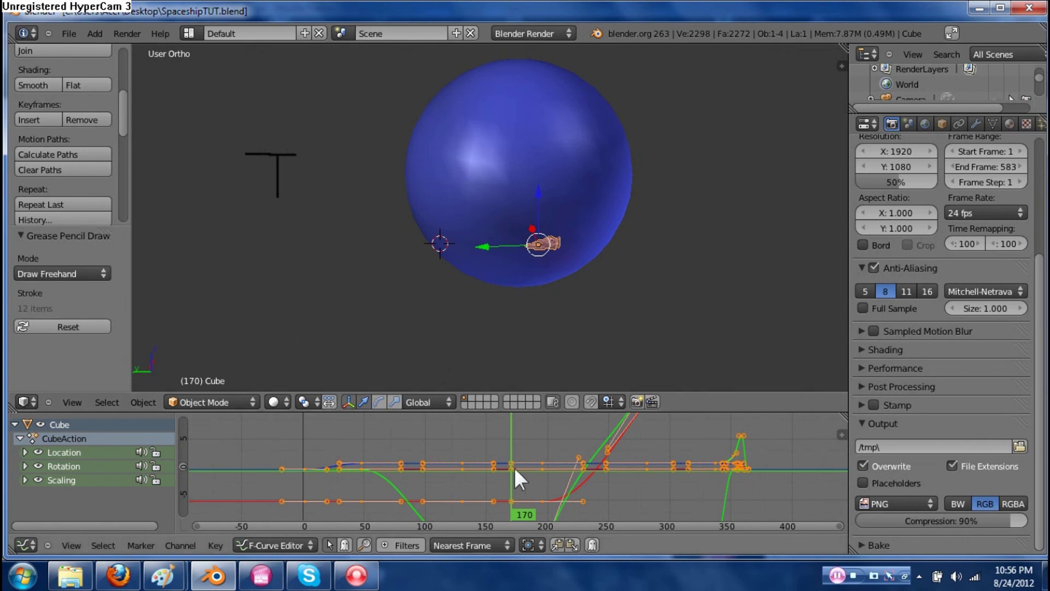
Set the interpolation of all the spaceship's selected keyframes to Constant
{"action": "key", "text": "t"}
{"action": "scroll", "coordinate": [455, 473], "scroll_direction": "down", "scroll_amount": 1}
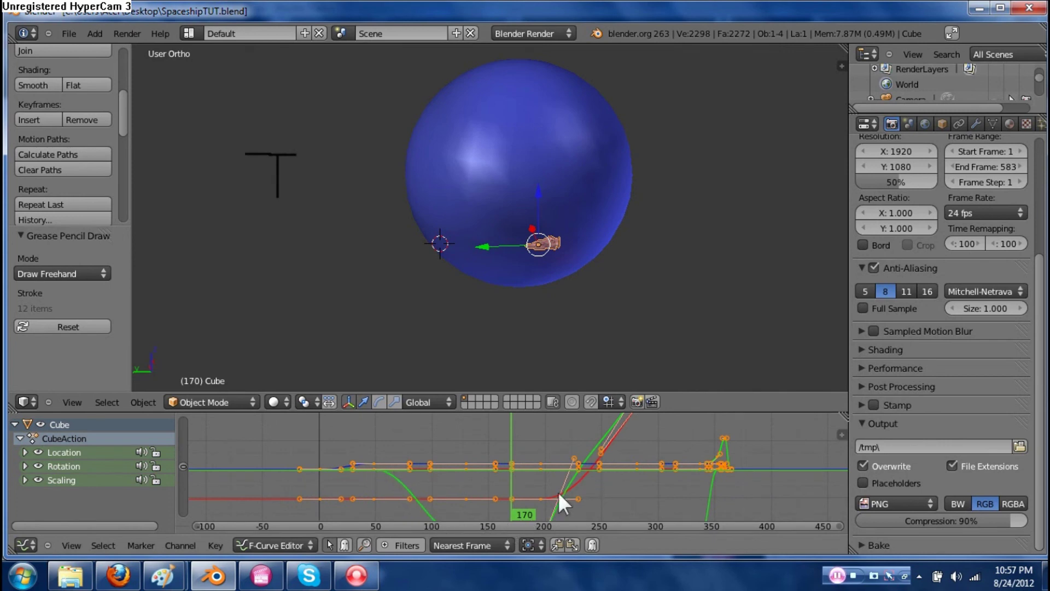
{"action": "scroll", "coordinate": [559, 491], "scroll_direction": "up", "scroll_amount": 4}
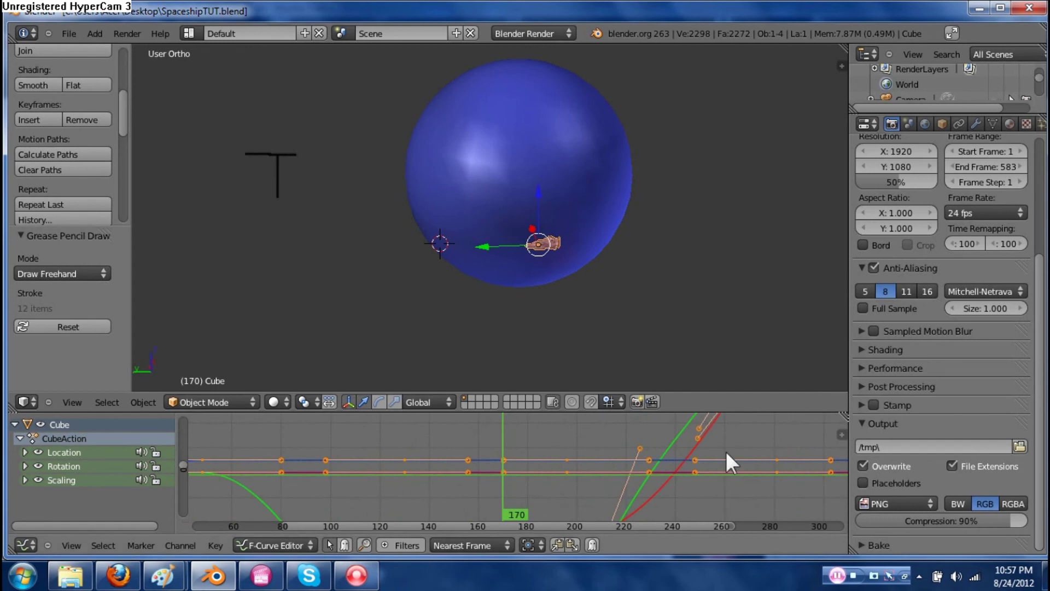
{"action": "key", "text": "t"}
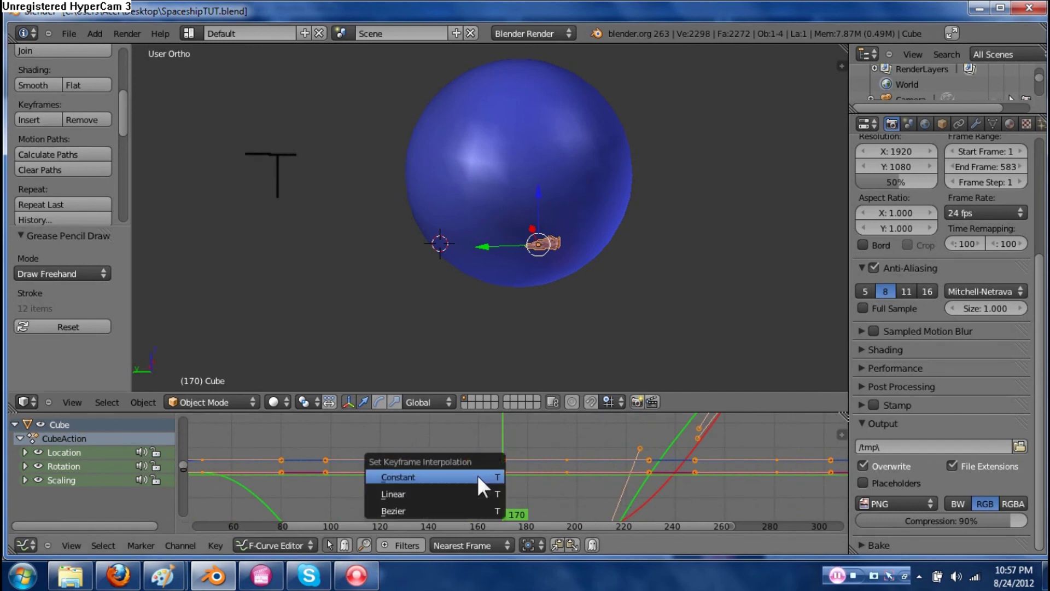
{"action": "left_click", "coordinate": [477, 474]}
{"action": "scroll", "coordinate": [478, 475], "scroll_direction": "down", "scroll_amount": 4}
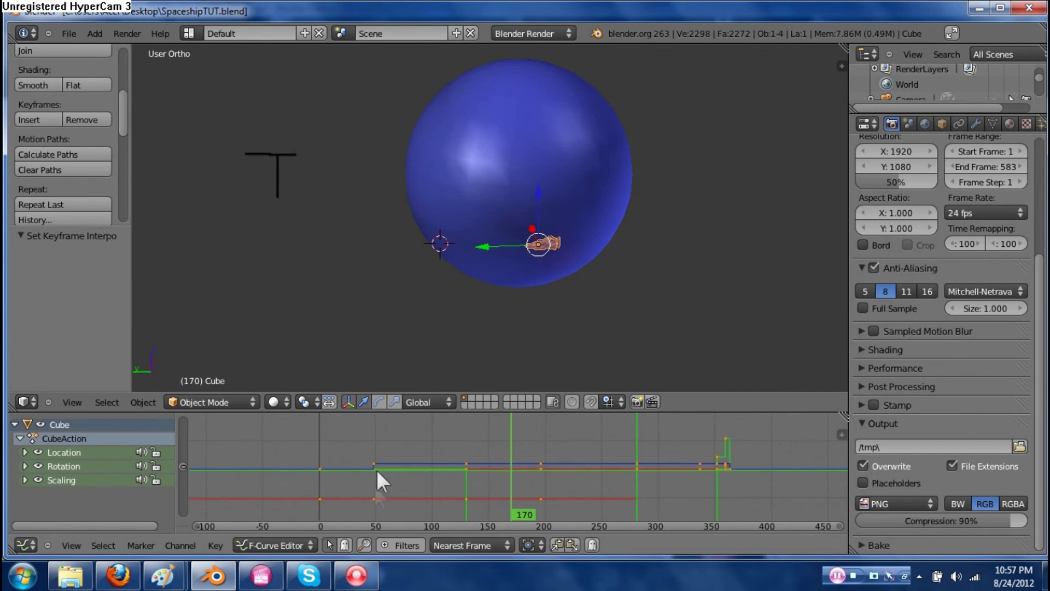
Preview the Constant interpolation by switching the Graph Editor area to the Timeline and playing the animation from frame 1
{"action": "middle_click_drag", "start_coordinate": [528, 300], "coordinate": [568, 402]}
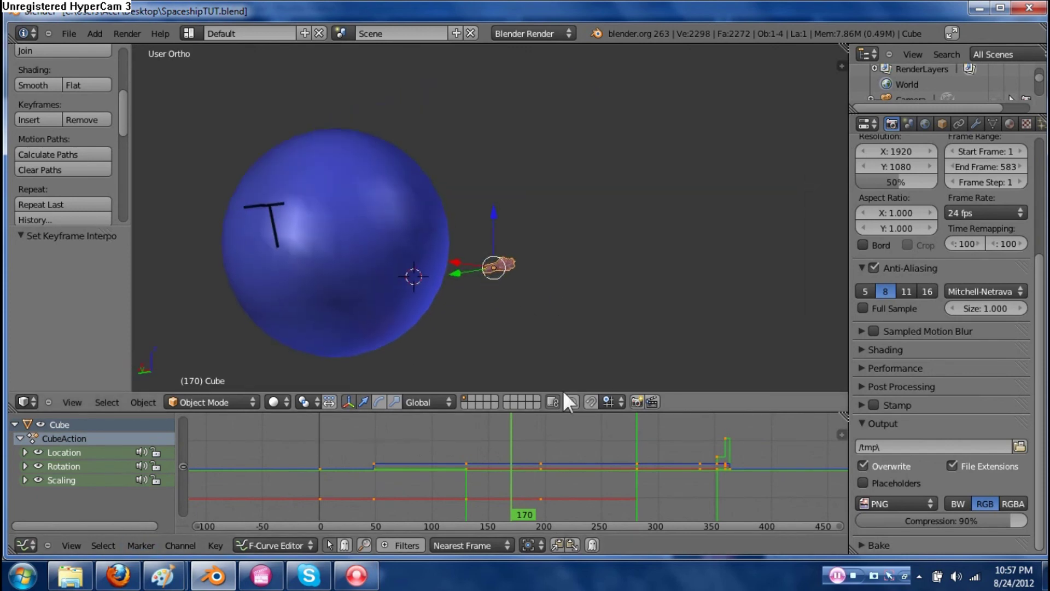
{"action": "left_click", "coordinate": [24, 543]}
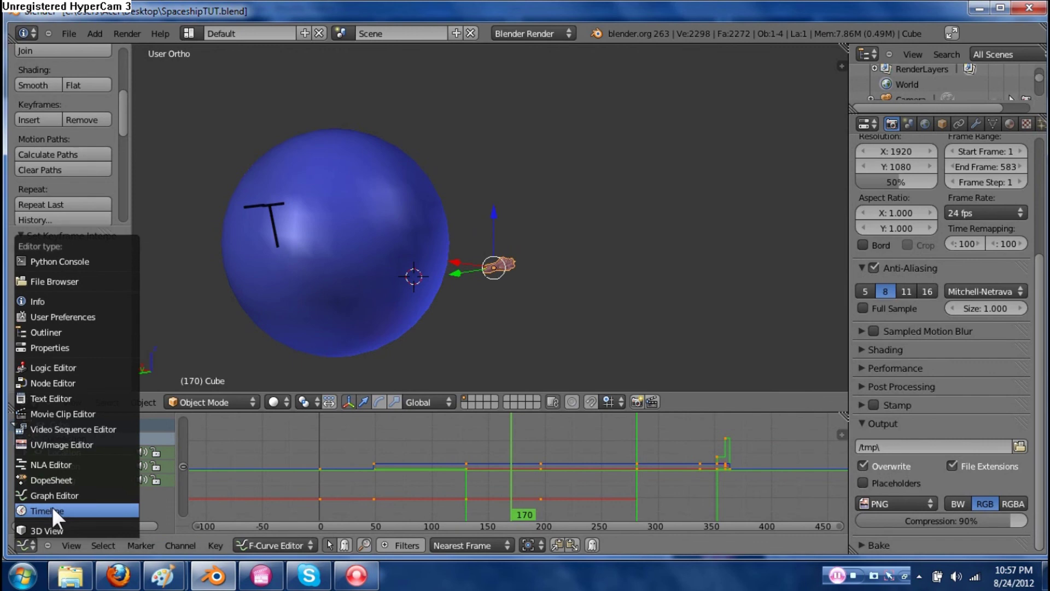
{"action": "left_click", "coordinate": [52, 508]}
{"action": "left_click", "coordinate": [499, 544]}
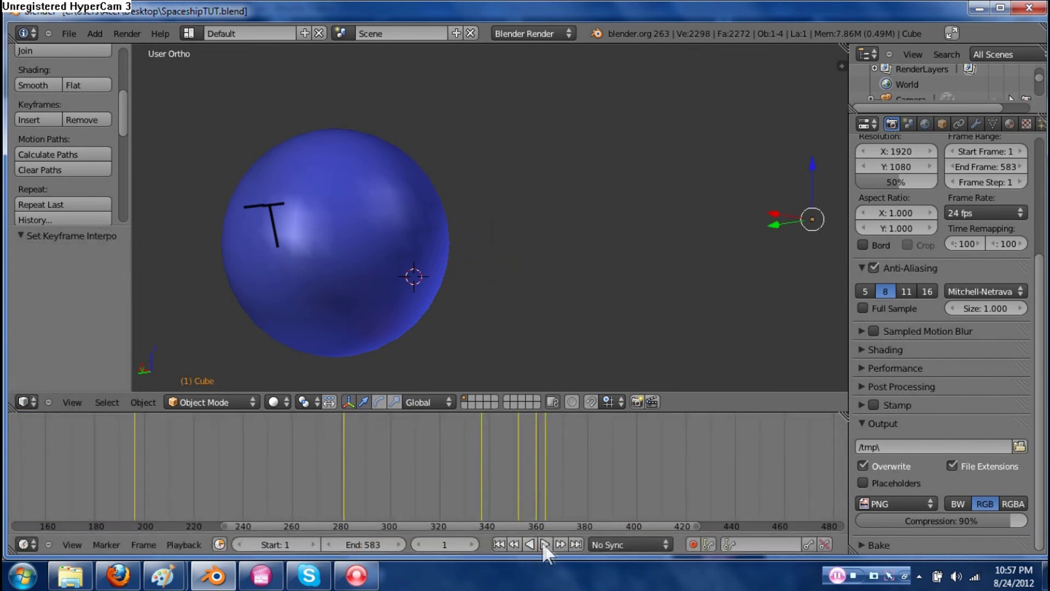
{"action": "left_click", "coordinate": [544, 544]}
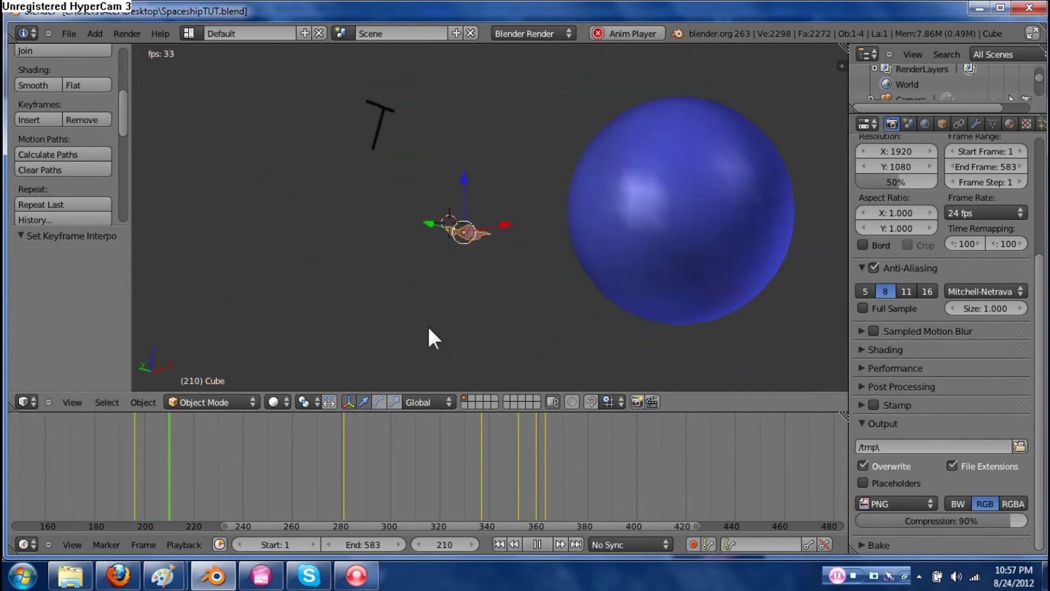
{"action": "left_click", "coordinate": [536, 543]}
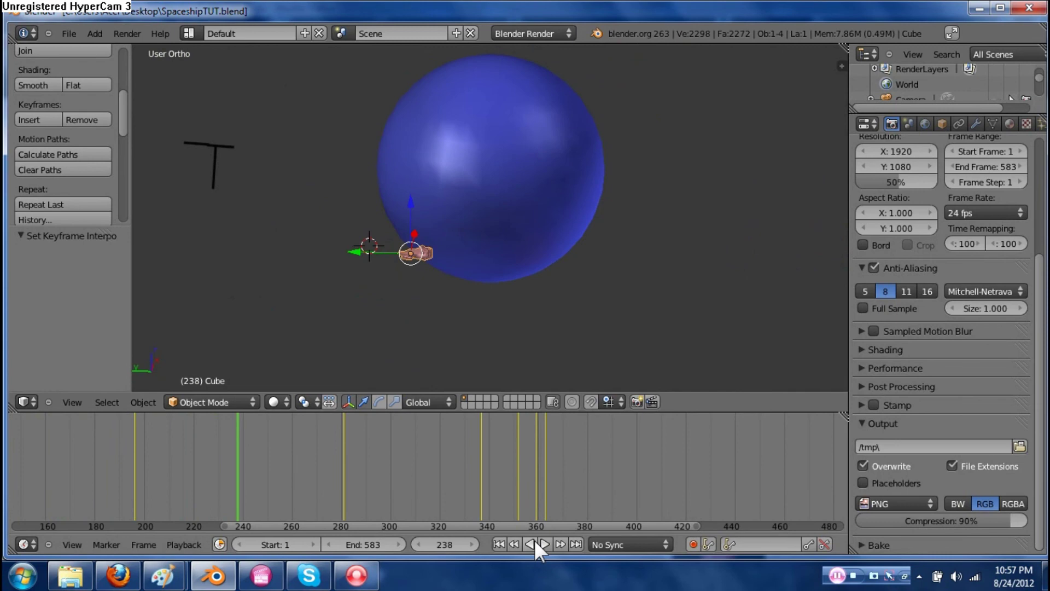
In the Graph Editor, undo the Constant interpolation and set the spaceship's selected keyframes to Bezier
{"action": "left_click", "coordinate": [24, 542]}
{"action": "left_click", "coordinate": [27, 543]}
{"action": "left_click", "coordinate": [43, 493]}
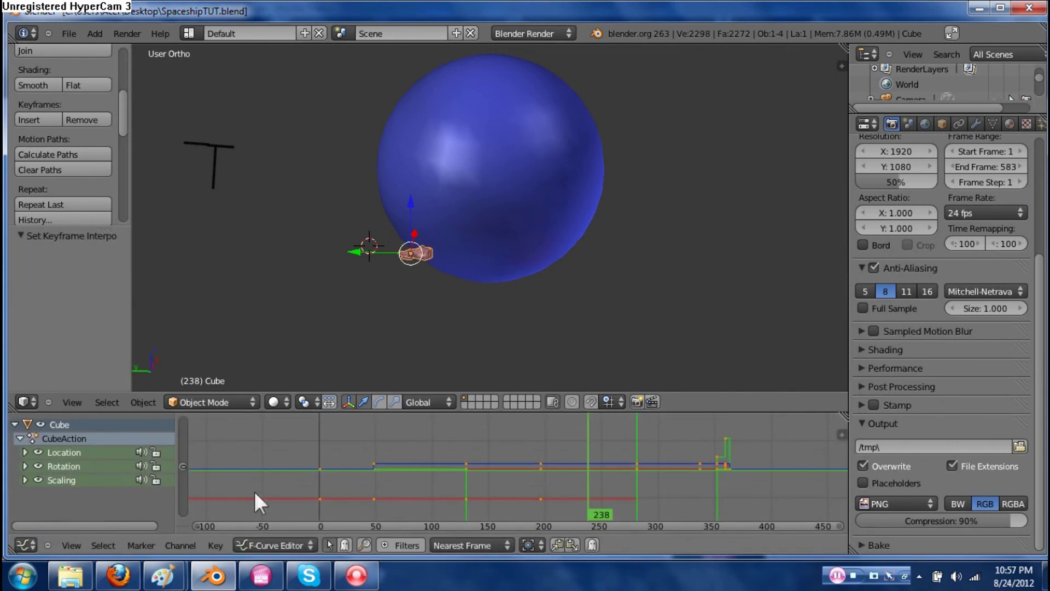
{"action": "key", "text": "ctrl+z"}
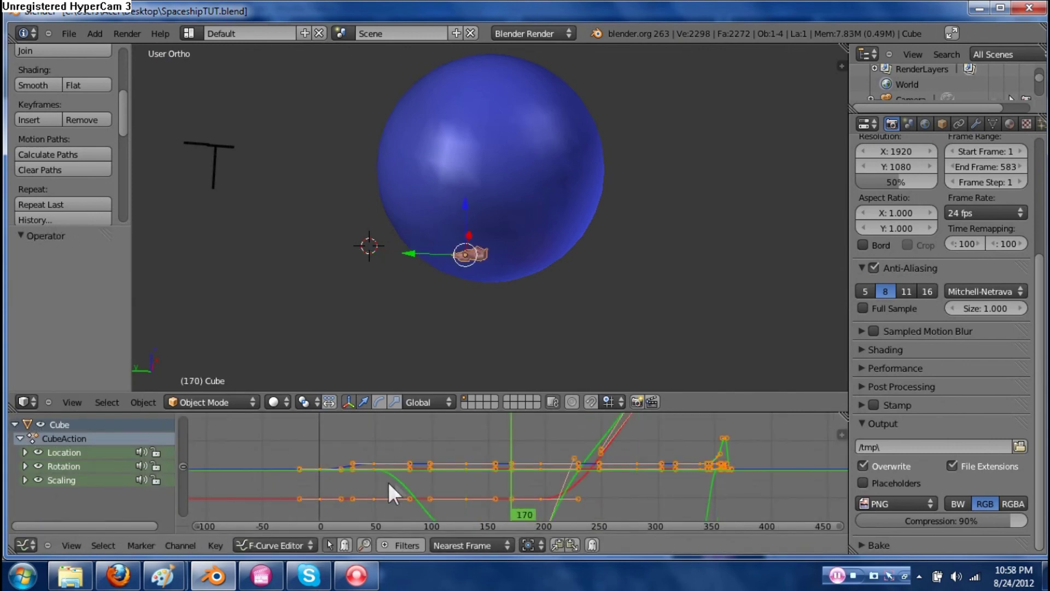
{"action": "key", "text": "t"}
{"action": "left_click", "coordinate": [389, 509]}
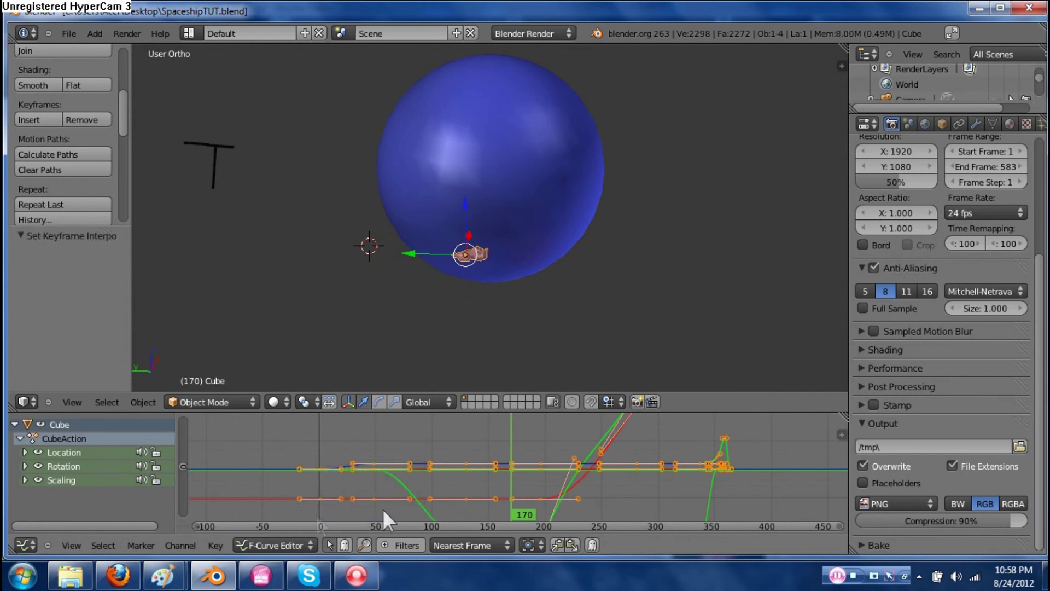
Switch the area back to the Timeline and play the Bezier-interpolated animation from frame 1
{"action": "left_click", "coordinate": [25, 543]}
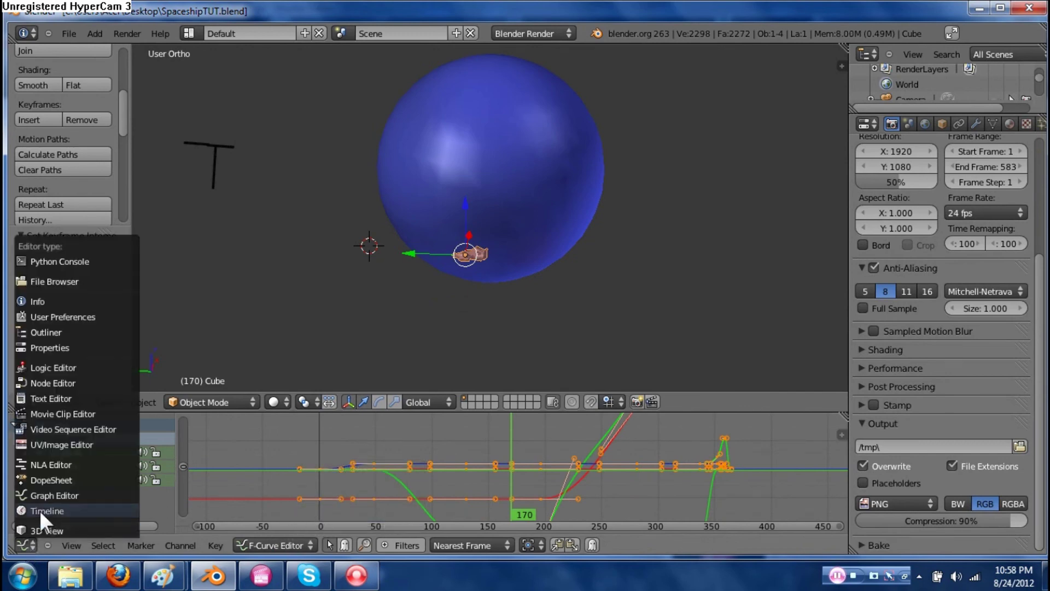
{"action": "left_click", "coordinate": [47, 510]}
{"action": "left_click", "coordinate": [501, 539]}
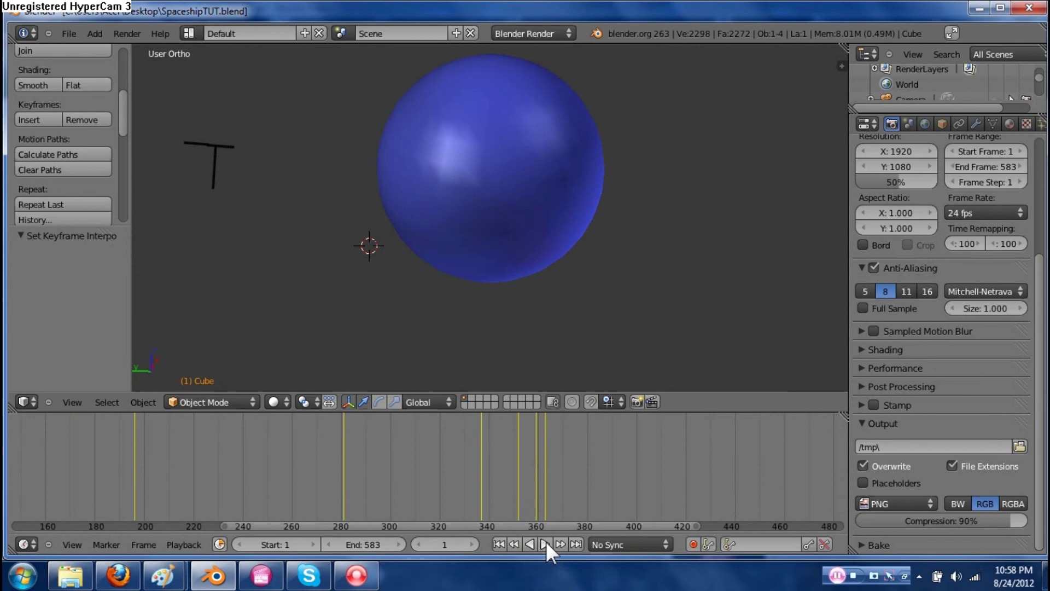
{"action": "left_click", "coordinate": [546, 542]}
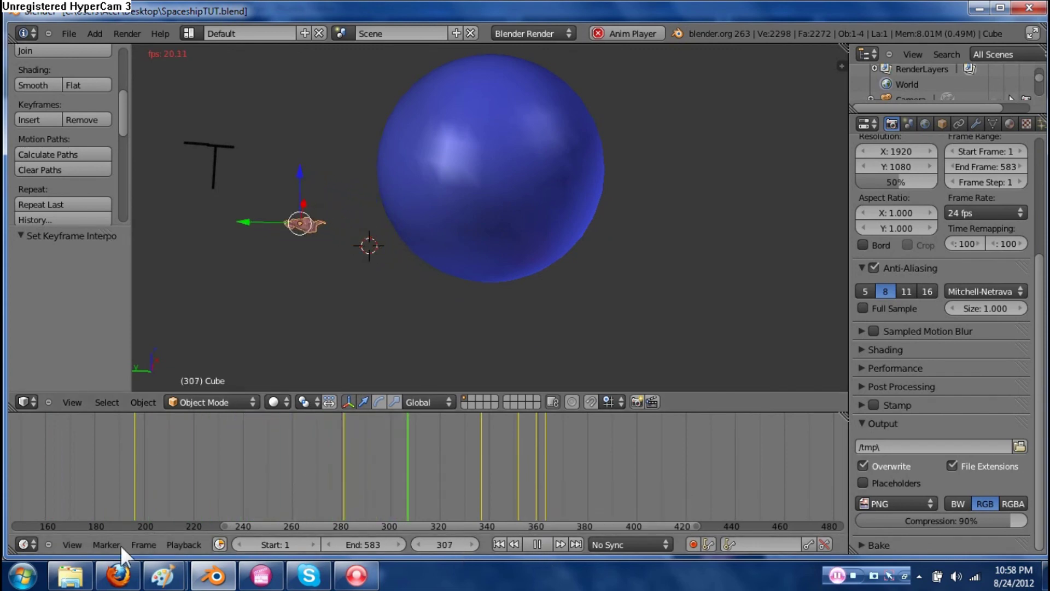
{"action": "left_click", "coordinate": [24, 549]}
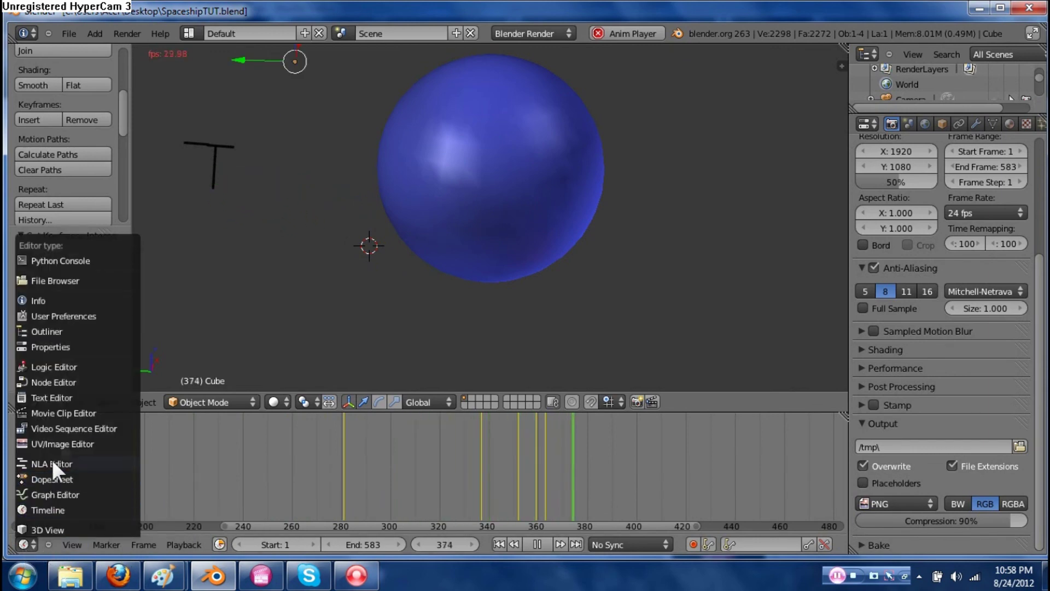
{"action": "left_click", "coordinate": [60, 440]}
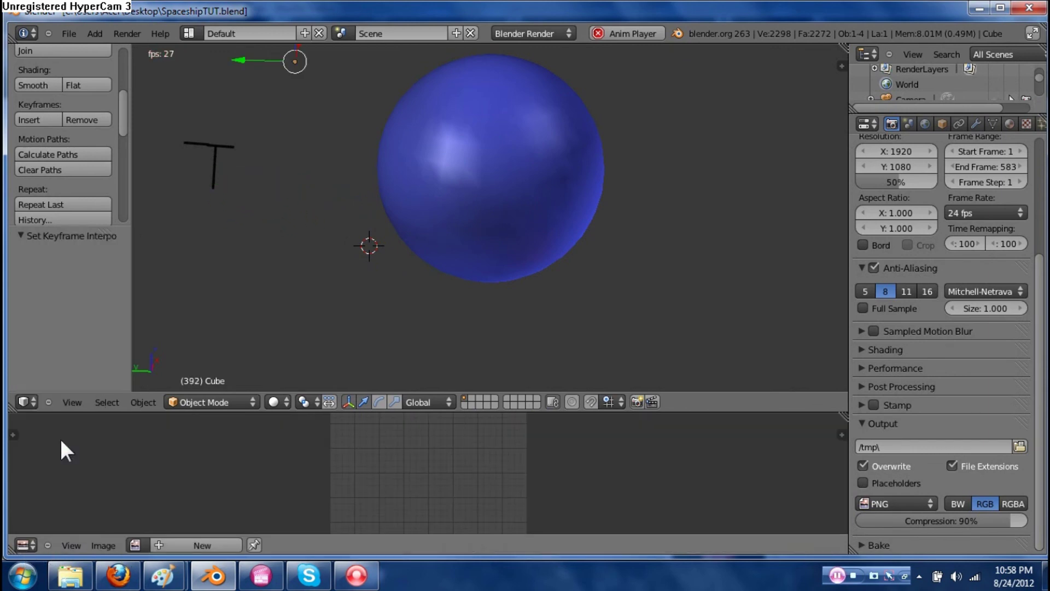
{"action": "left_click", "coordinate": [24, 545]}
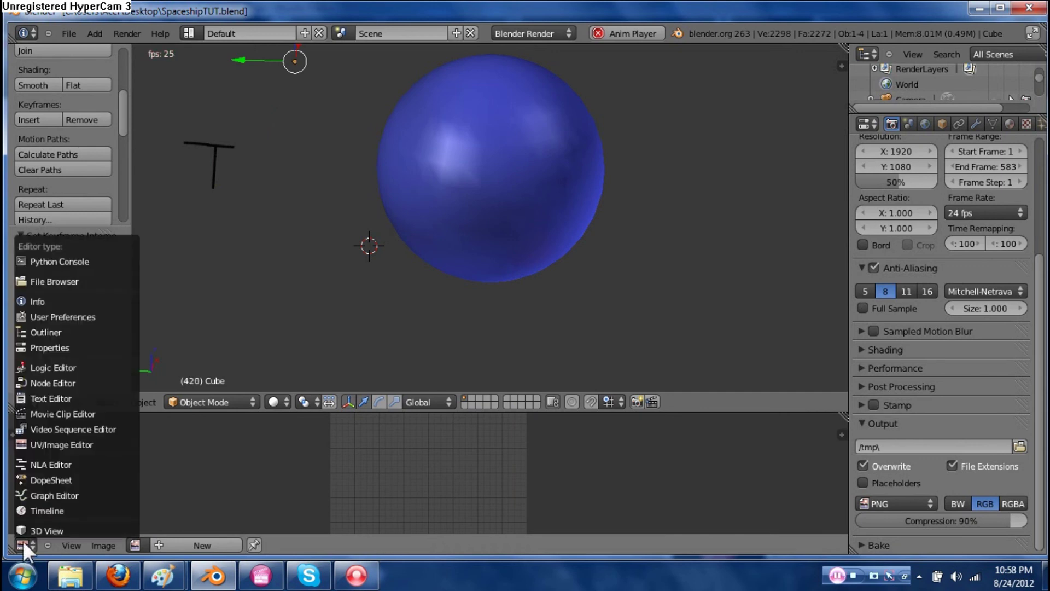
{"action": "left_click", "coordinate": [41, 494]}
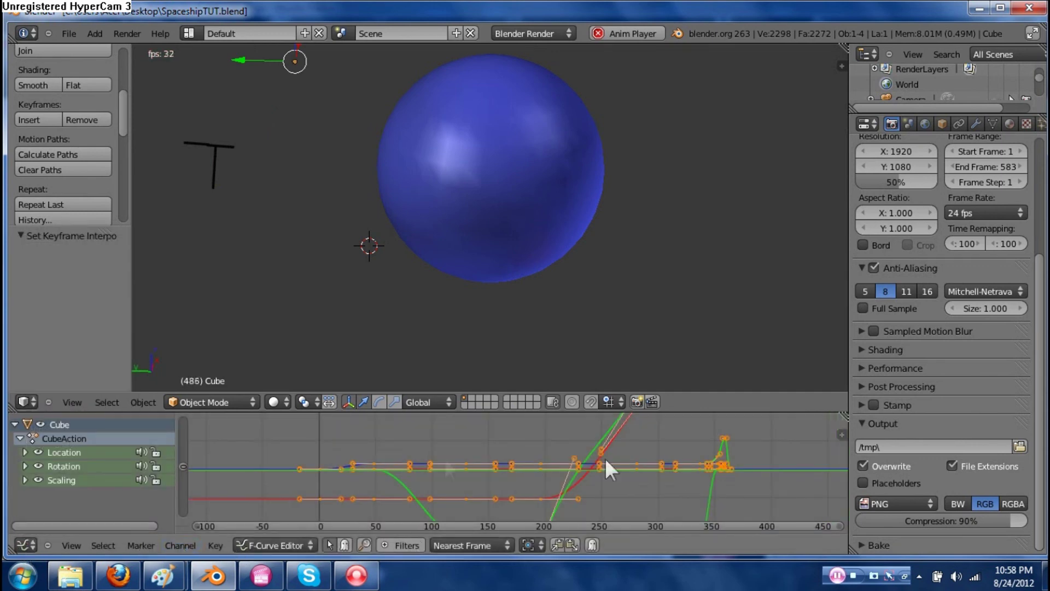
{"action": "left_click", "coordinate": [22, 540]}
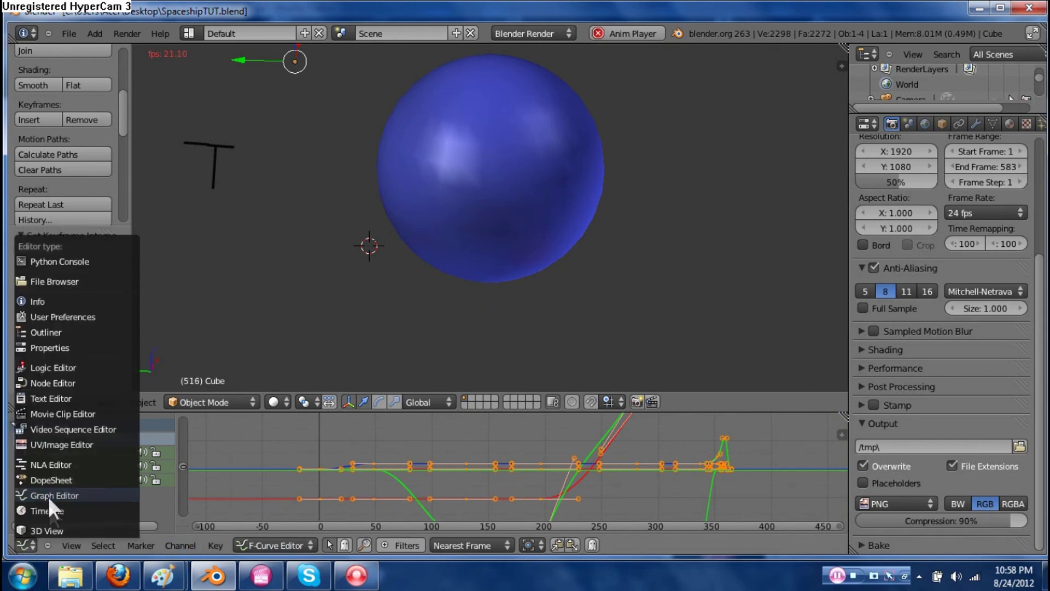
{"action": "left_click", "coordinate": [48, 508]}
Stop the playback, move to frame 326 and switch the timeline area to the Graph Editor
{"action": "left_click", "coordinate": [534, 546]}
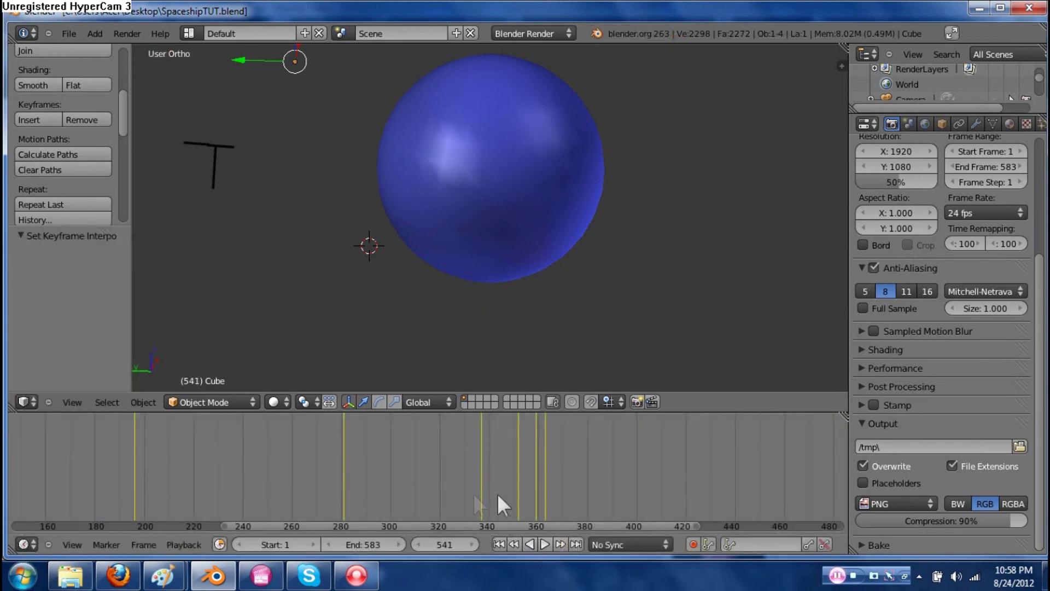
{"action": "left_click_drag", "start_coordinate": [497, 493], "coordinate": [454, 494]}
{"action": "left_click", "coordinate": [34, 544]}
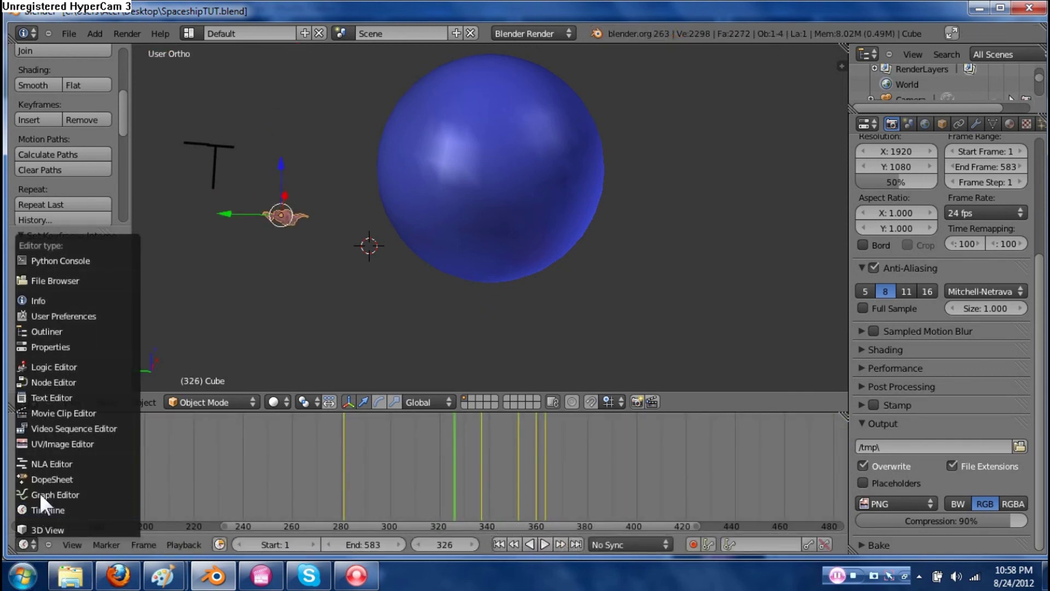
{"action": "left_click", "coordinate": [41, 493]}
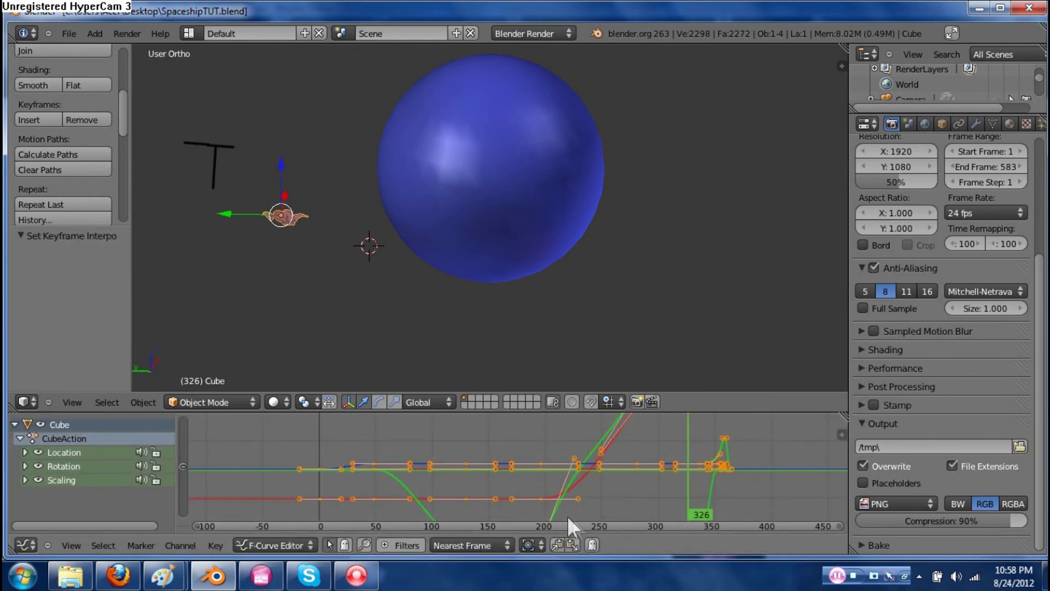
Try Constant interpolation on all the spaceship's selected keyframes, and undo it
{"action": "left_click_drag", "start_coordinate": [573, 523], "coordinate": [549, 524]}
{"action": "scroll", "coordinate": [445, 490], "scroll_direction": "up", "scroll_amount": 3}
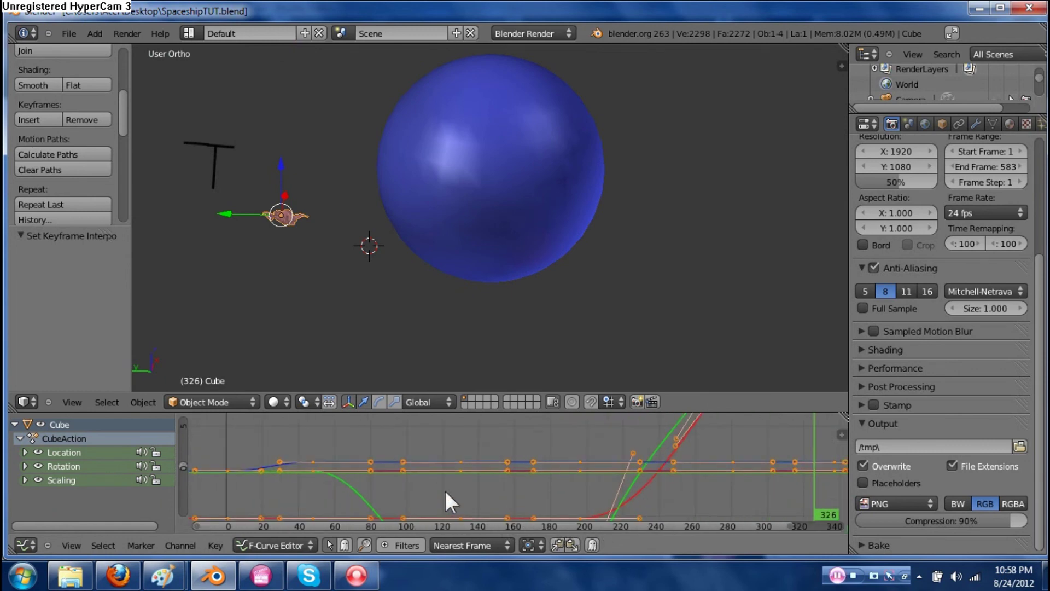
{"action": "key", "text": "t"}
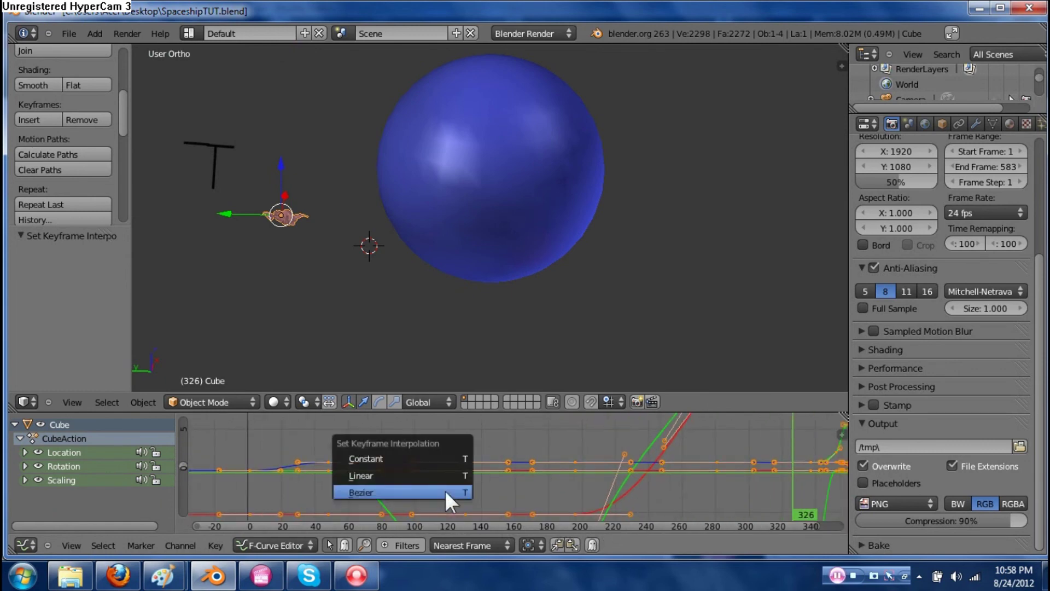
{"action": "left_click", "coordinate": [445, 454]}
{"action": "scroll", "coordinate": [457, 477], "scroll_direction": "down", "scroll_amount": 1}
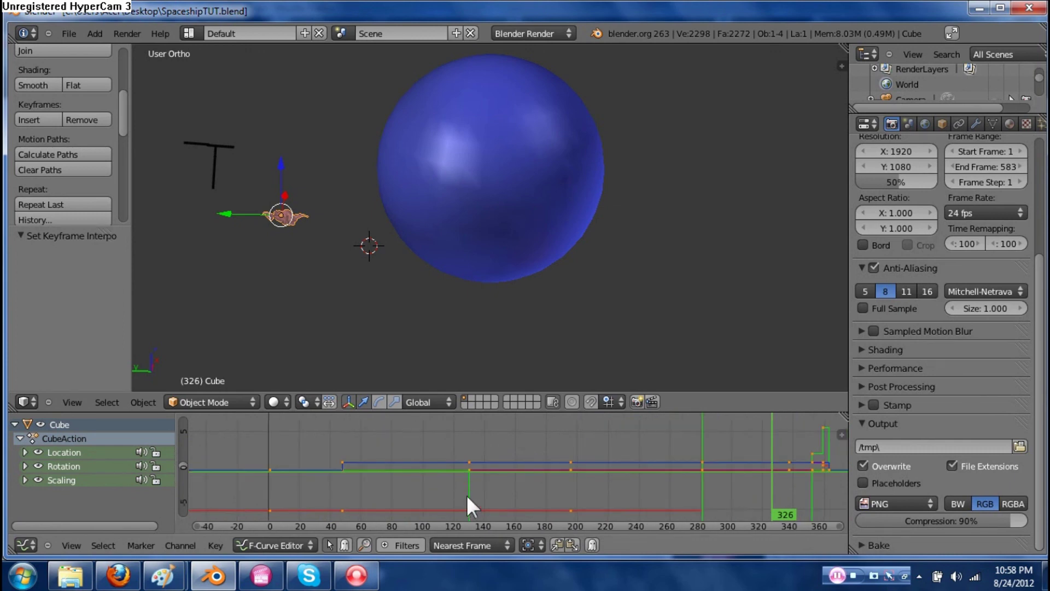
{"action": "key", "text": "ctrl+z"}
Select only the keyframe near frame 196 on the lower red animation curve
{"action": "scroll", "coordinate": [467, 495], "scroll_direction": "up", "scroll_amount": 3}
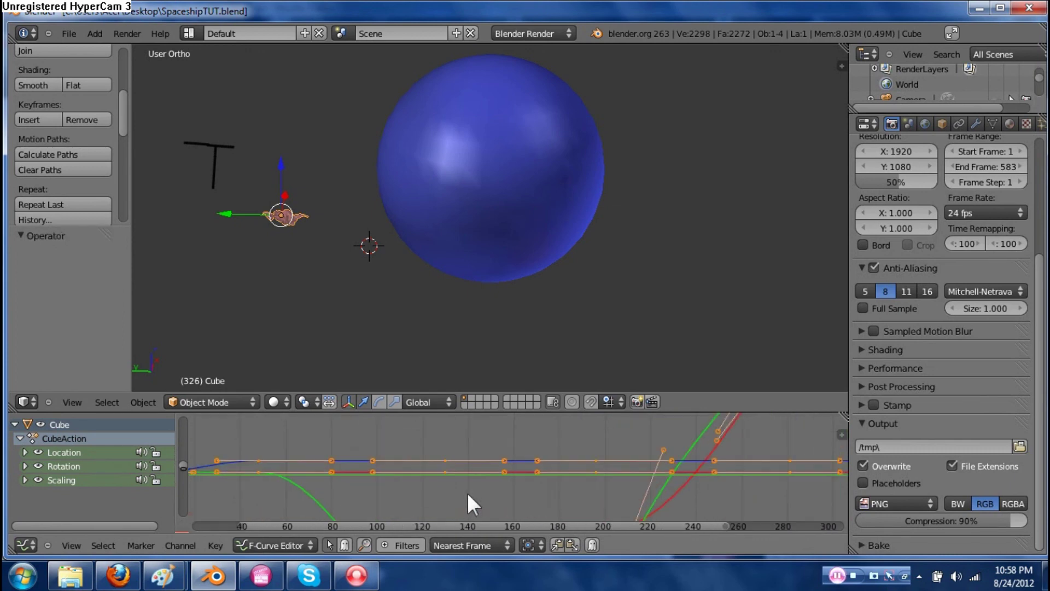
{"action": "middle_click_drag", "start_coordinate": [614, 488], "coordinate": [576, 435]}
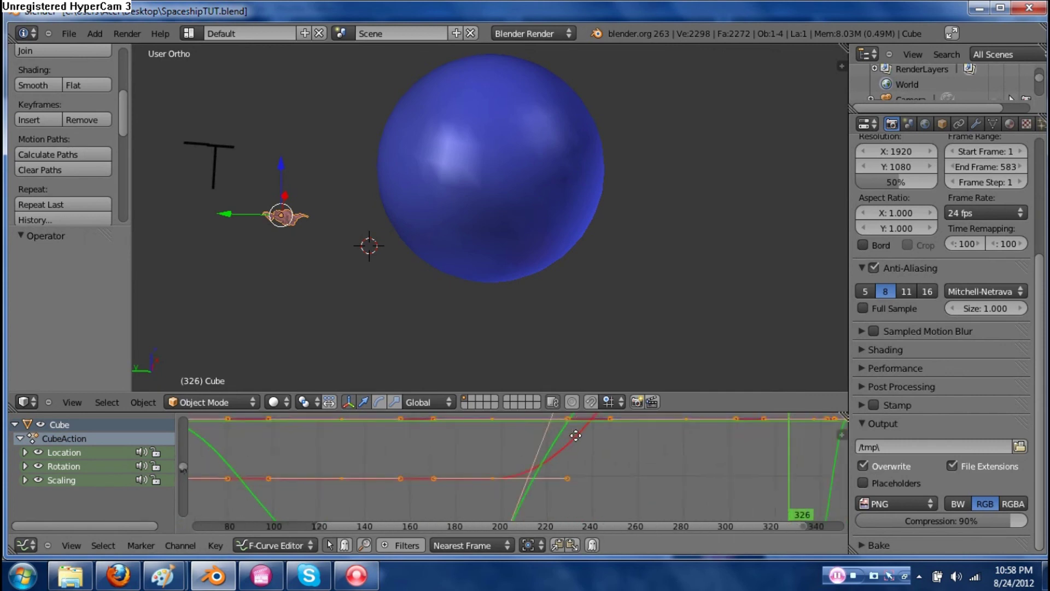
{"action": "left_click", "coordinate": [428, 476]}
{"action": "middle_click_drag", "start_coordinate": [609, 473], "coordinate": [594, 476]}
{"action": "left_click", "coordinate": [478, 481]}
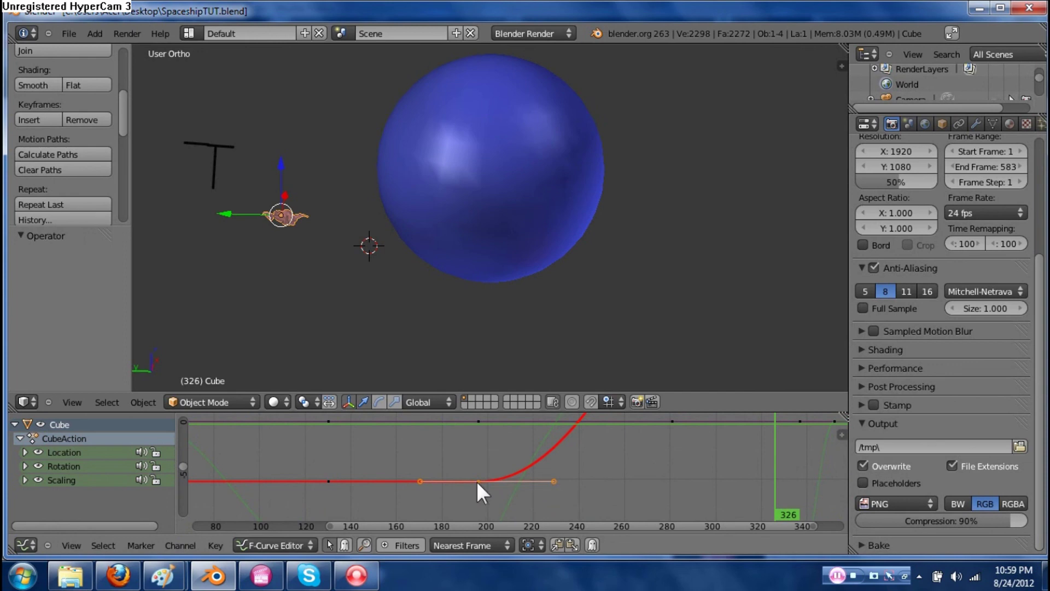
Try constant interpolation on the cube's red F-curve keyframe near frame 281
{"action": "right_click", "coordinate": [422, 481]}
{"action": "middle_click_drag", "start_coordinate": [606, 424], "coordinate": [498, 463]}
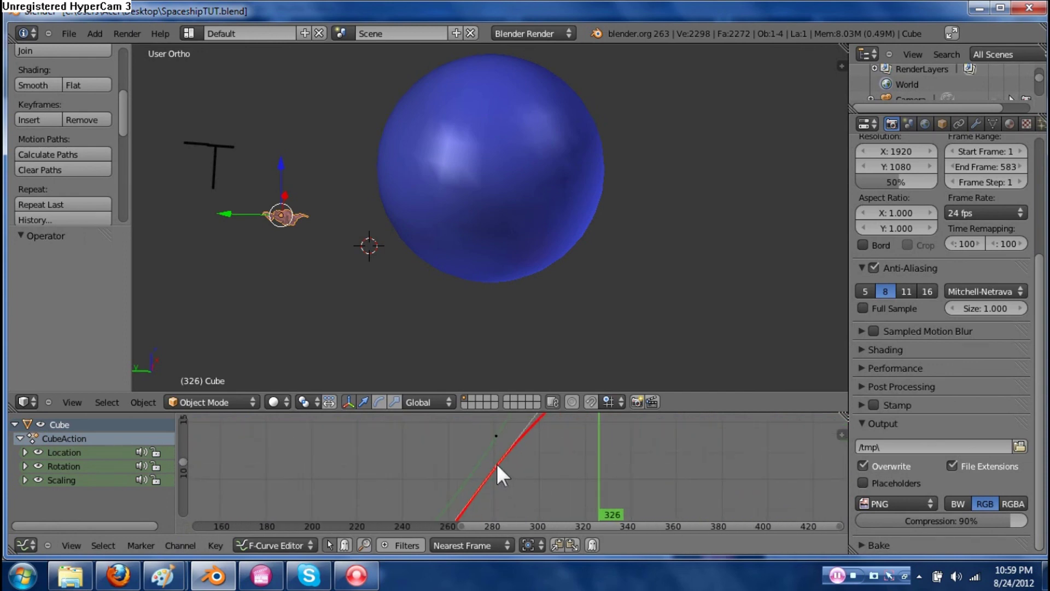
{"action": "key", "text": "t"}
{"action": "left_click", "coordinate": [497, 465]}
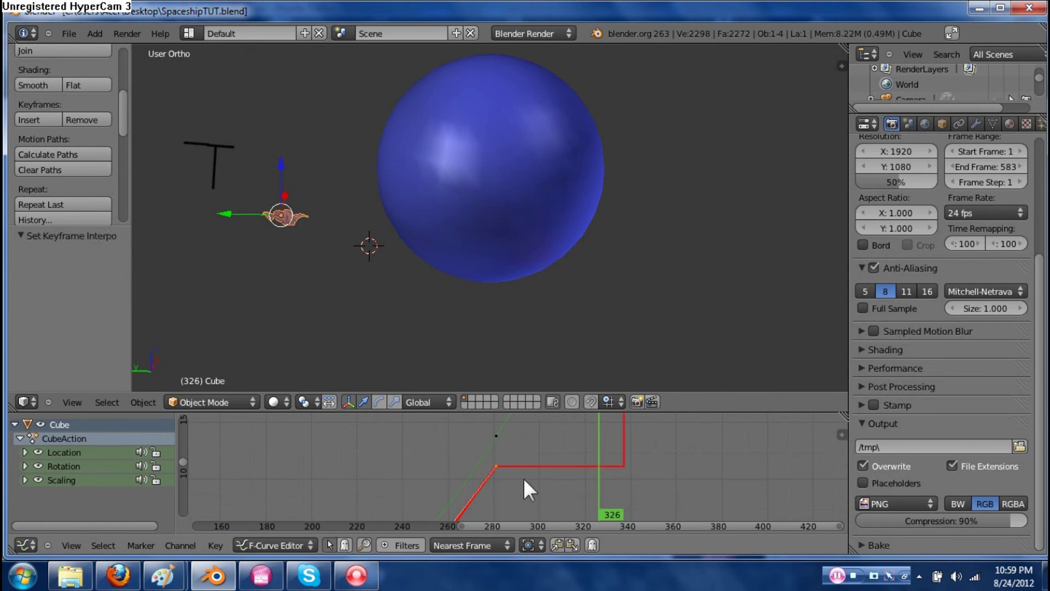
{"action": "key", "text": "ctrl+z"}
Try constant interpolation on the red curve's keyframe near frame 196, where the curve starts to rise
{"action": "middle_click_drag", "start_coordinate": [516, 487], "coordinate": [539, 436]}
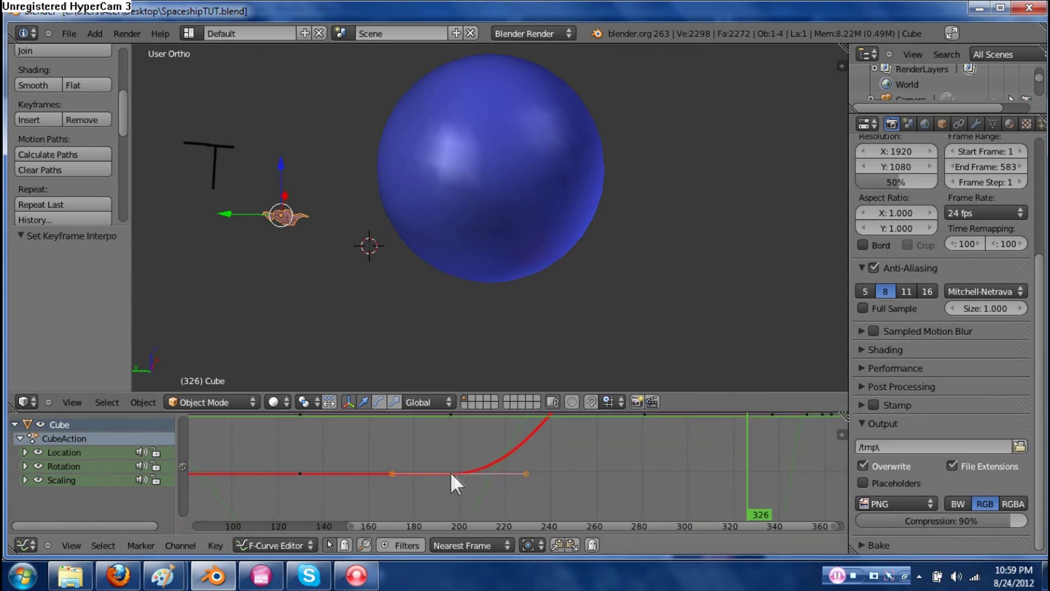
{"action": "key", "text": "t"}
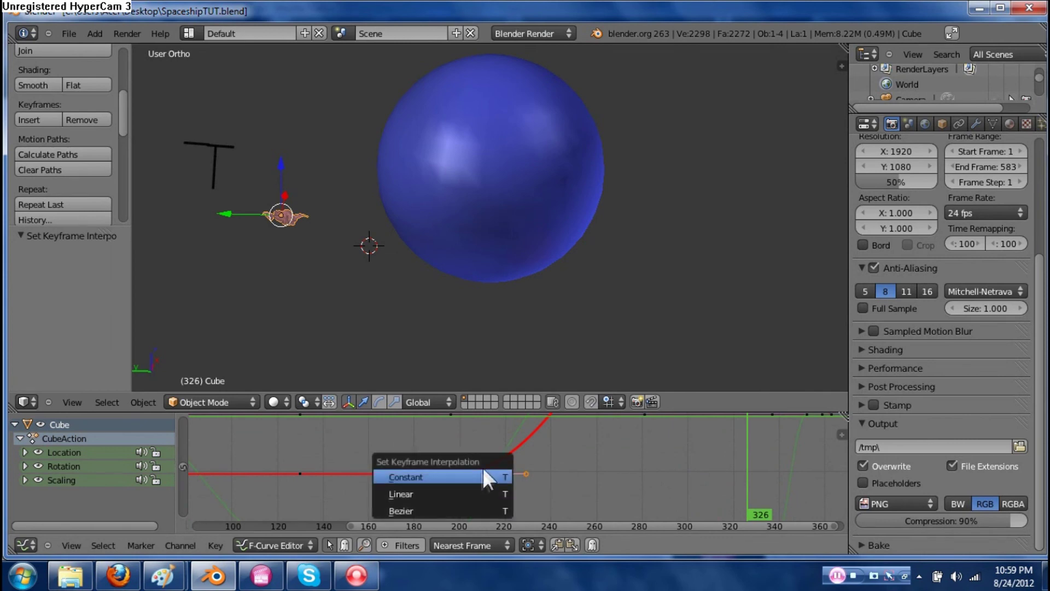
{"action": "left_click", "coordinate": [484, 477]}
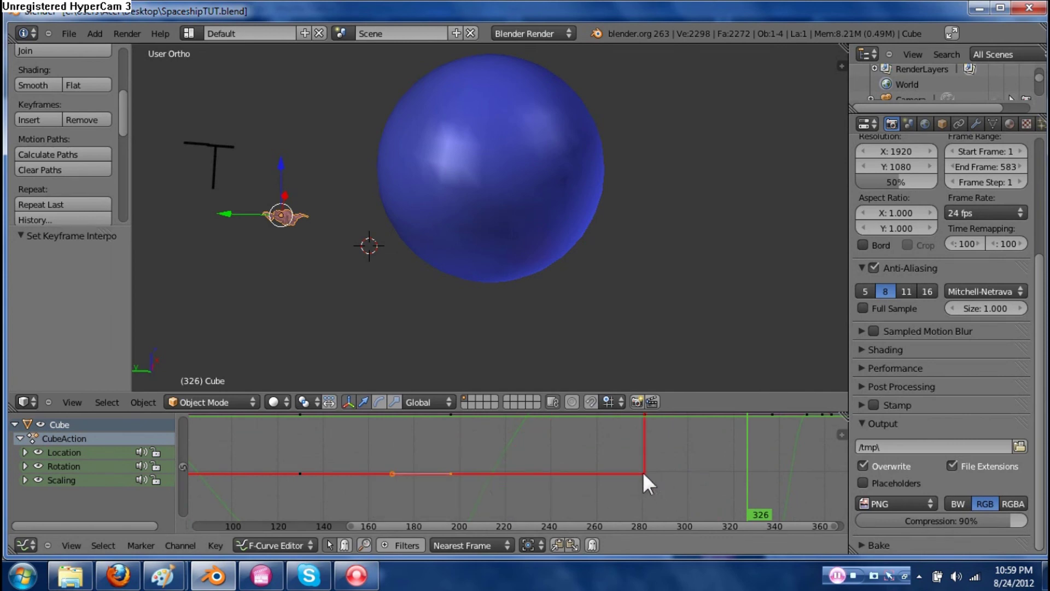
{"action": "key", "text": "ctrl+z"}
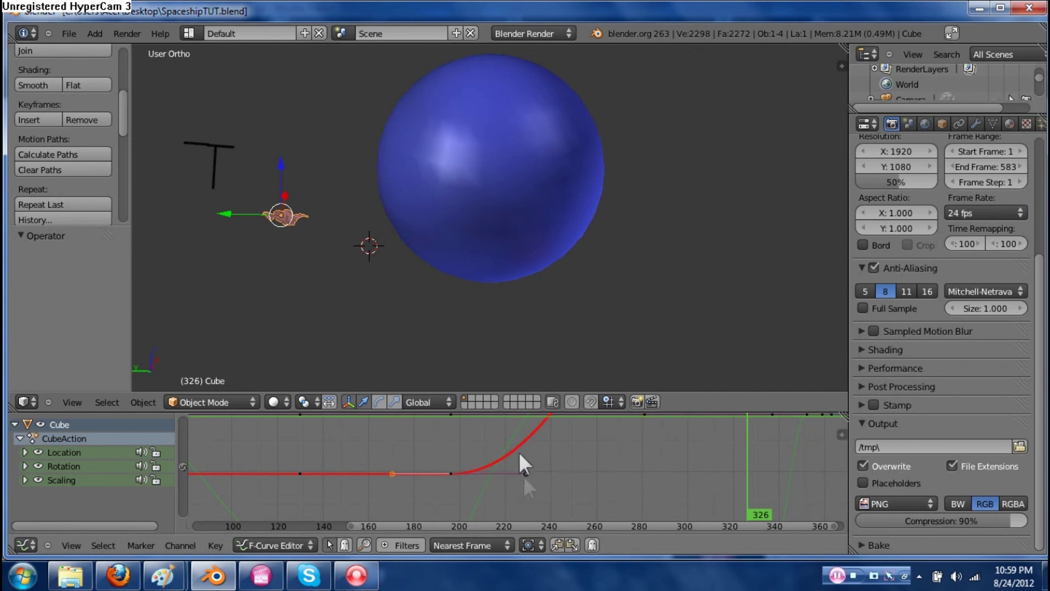
Set the red curve's keyframe near frame 196 to linear interpolation
{"action": "left_click", "coordinate": [451, 473]}
{"action": "key", "text": "t"}
{"action": "left_click", "coordinate": [444, 501]}
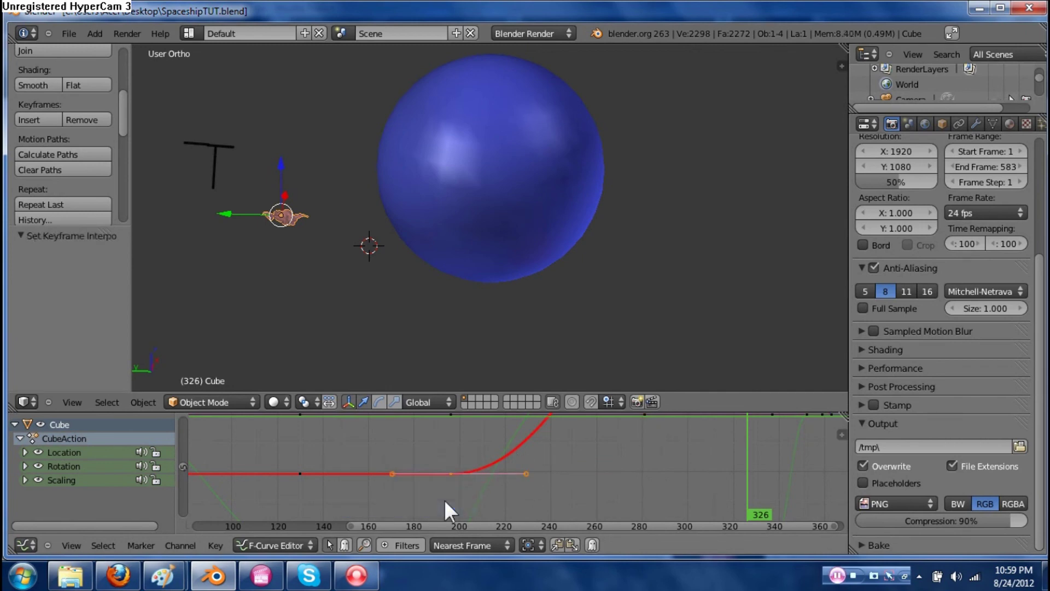
{"action": "key", "text": "t"}
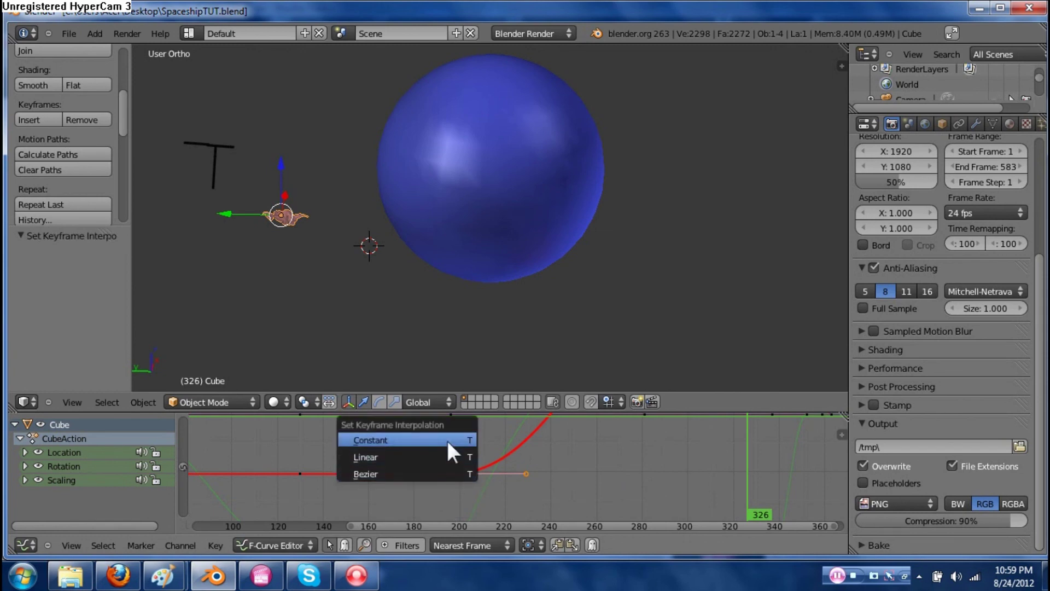
{"action": "left_click", "coordinate": [446, 438]}
{"action": "key", "text": "t"}
{"action": "left_click", "coordinate": [454, 491]}
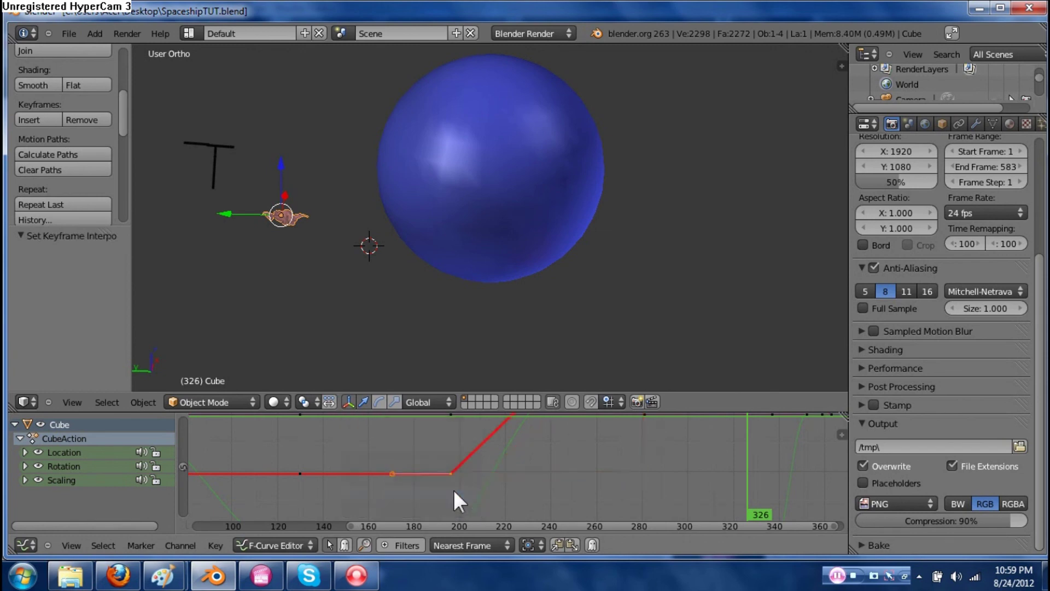
Set all of the cube's animation keyframes to linear interpolation in the Graph Editor
{"action": "mouse_move", "coordinate": [576, 415]}
{"action": "middle_mouse_down"}
{"action": "mouse_move", "coordinate": [498, 453]}
{"action": "mouse_move", "coordinate": [444, 503]}
{"action": "middle_mouse_up"}
{"action": "middle_click_drag", "start_coordinate": [556, 414], "coordinate": [473, 470]}
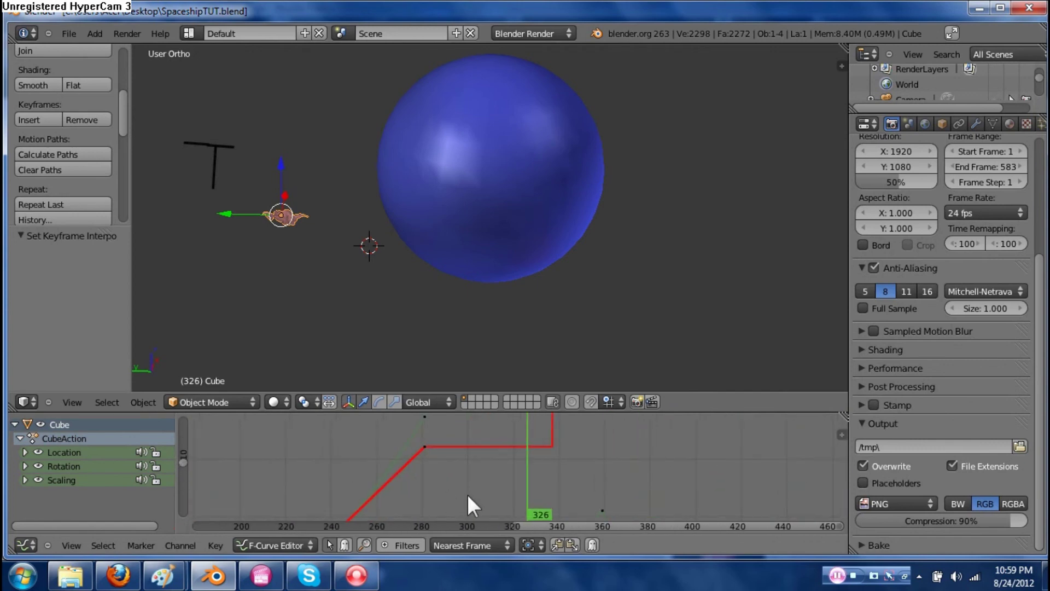
{"action": "scroll", "coordinate": [474, 499], "scroll_direction": "down", "scroll_amount": 3}
{"action": "key", "text": "a"}
{"action": "key", "text": "a"}
{"action": "key", "text": "t"}
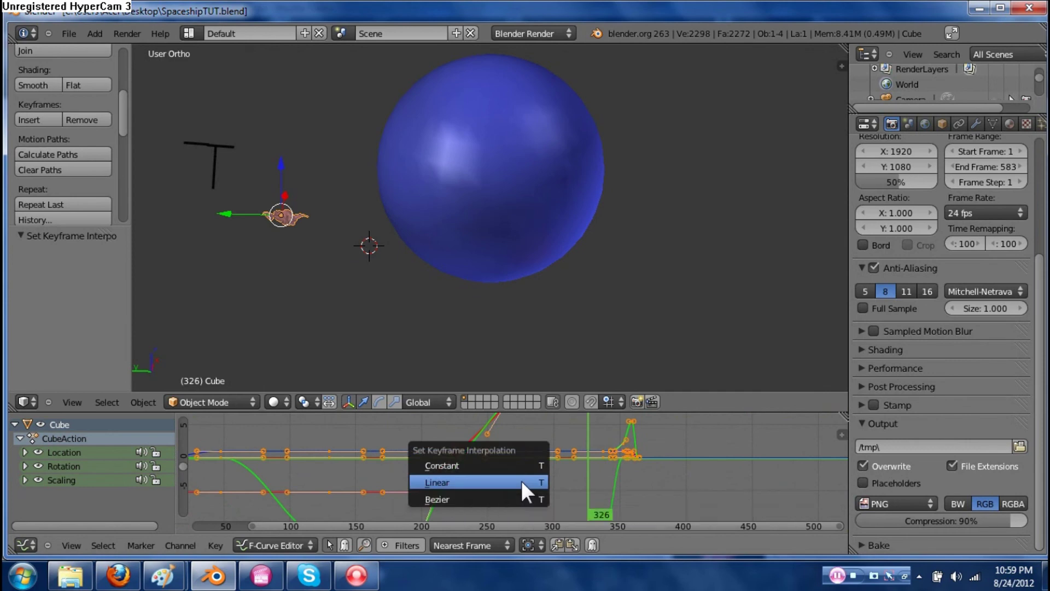
{"action": "left_click", "coordinate": [520, 480]}
{"action": "middle_click_drag", "start_coordinate": [453, 481], "coordinate": [546, 477]}
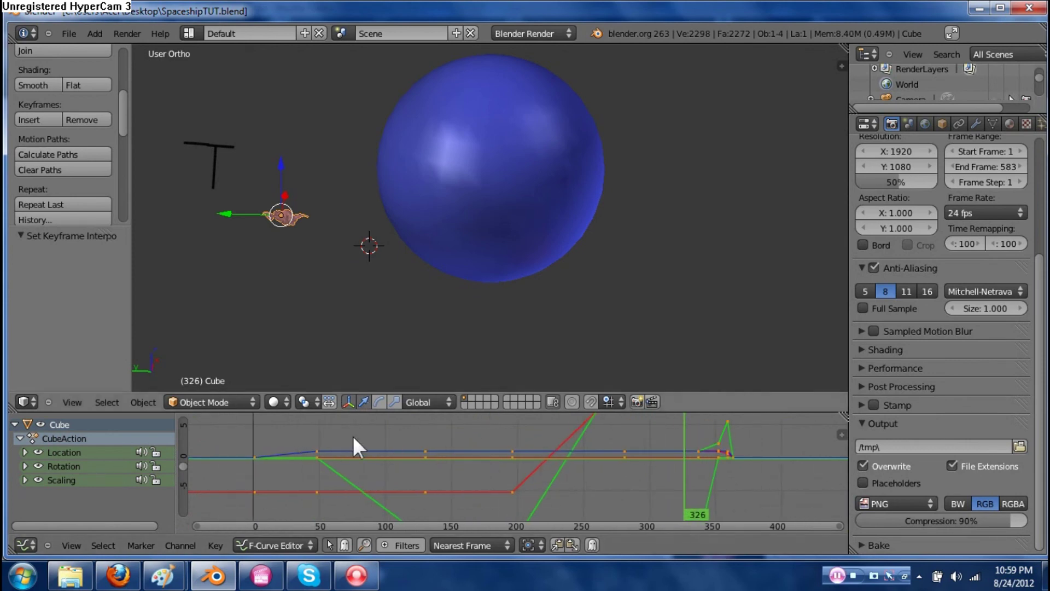
Replace the Graph Editor with the Timeline and return to frame 1
{"action": "left_click", "coordinate": [25, 545]}
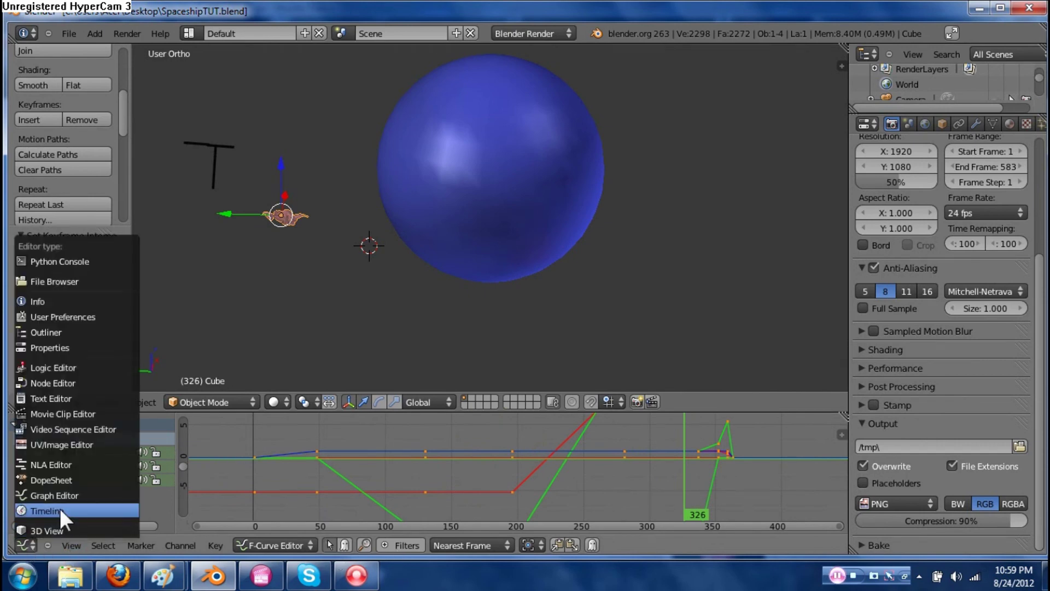
{"action": "left_click", "coordinate": [60, 509]}
{"action": "left_click", "coordinate": [499, 544]}
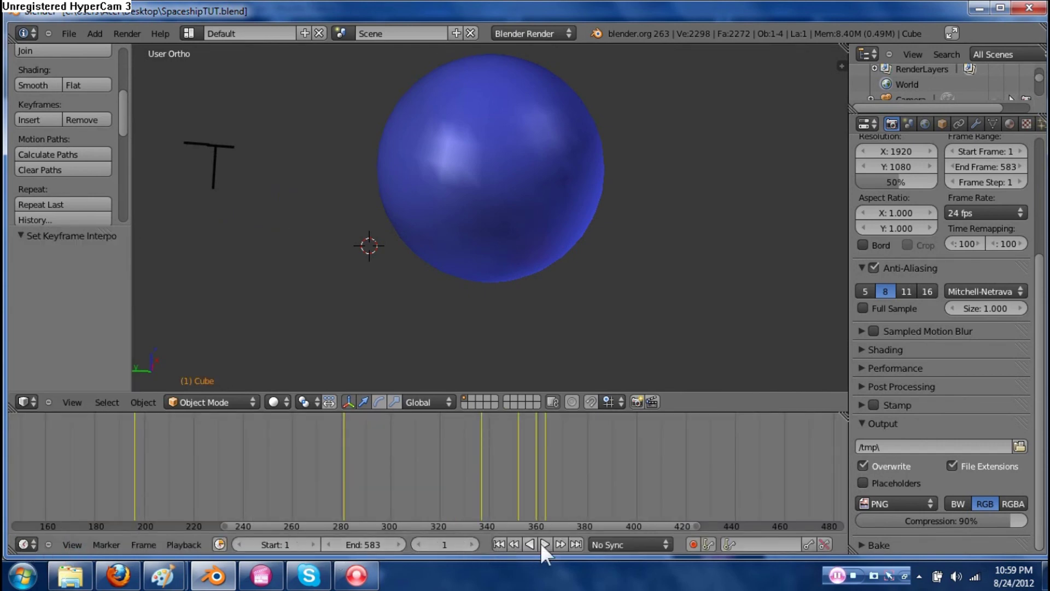
Review the cube's straightened curves in the Graph Editor and bring back the Timeline
{"action": "left_click", "coordinate": [24, 542]}
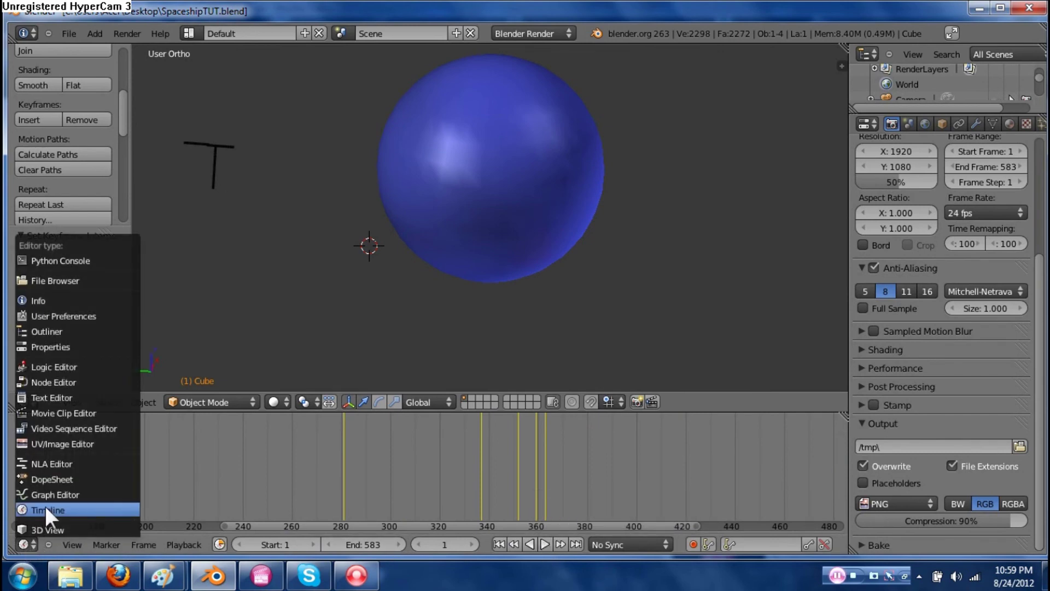
{"action": "left_click", "coordinate": [47, 495]}
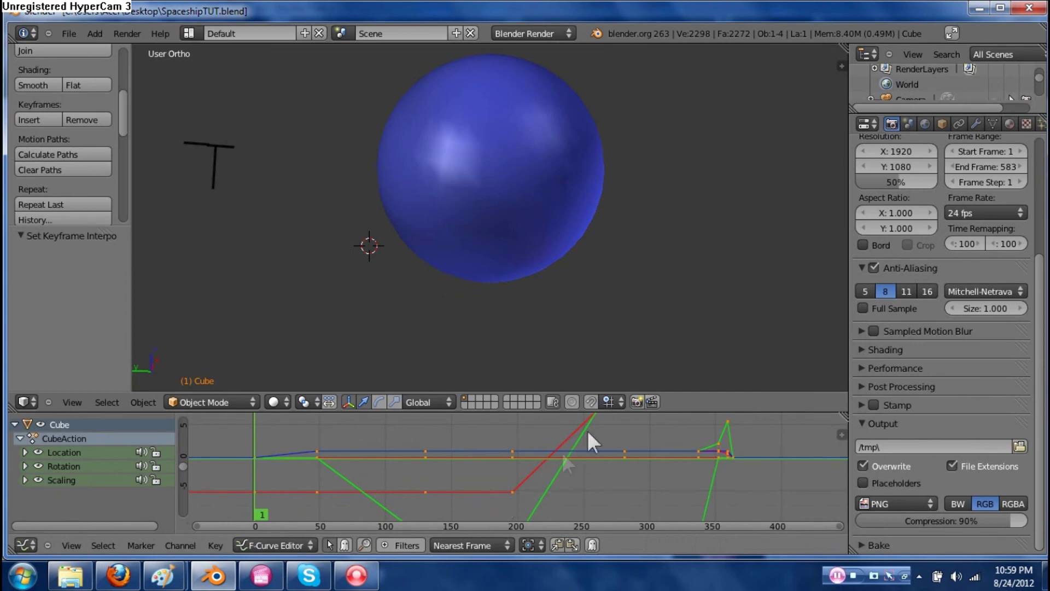
{"action": "left_click", "coordinate": [29, 540]}
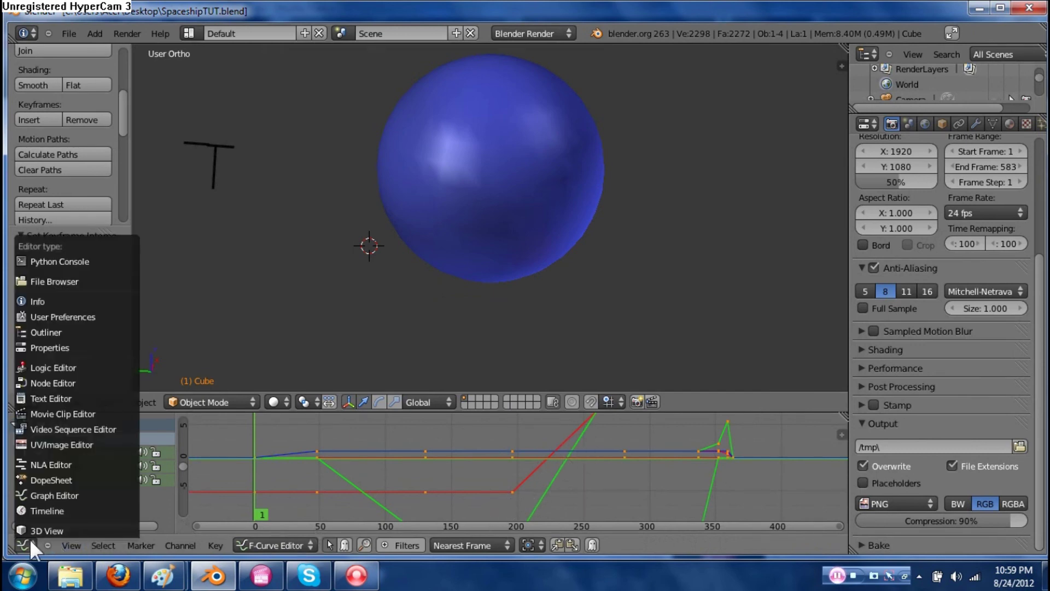
{"action": "left_click", "coordinate": [38, 509]}
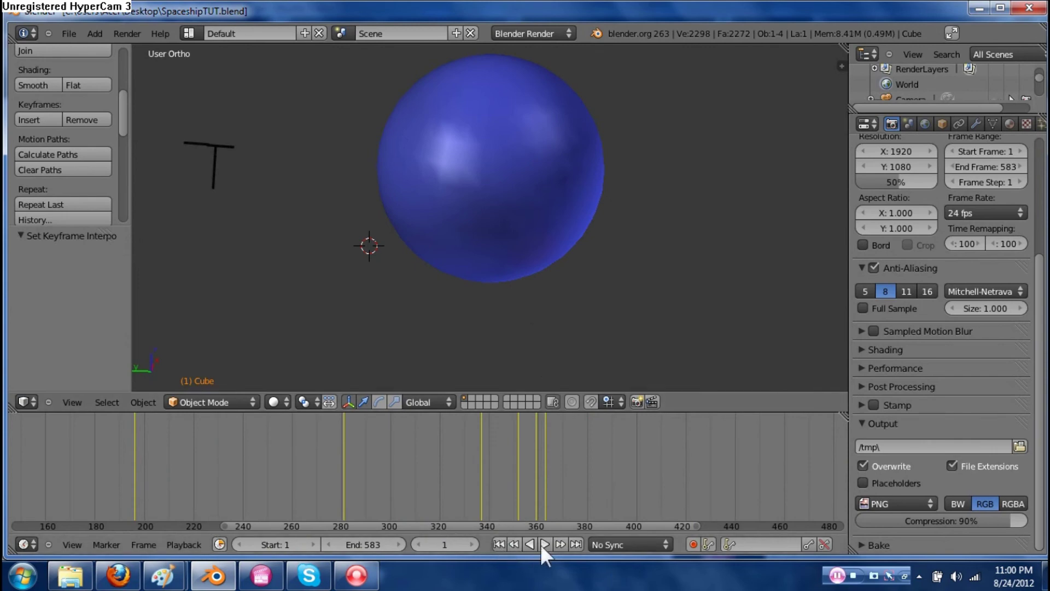
Erase the T-shaped grease pencil drawing at frame 1 and play the animation through once
{"action": "mouse_move", "coordinate": [208, 201]}
{"action": "right_mouse_down"}
{"action": "mouse_move", "coordinate": [181, 170]}
{"action": "mouse_move", "coordinate": [326, 300]}
{"action": "right_mouse_up"}
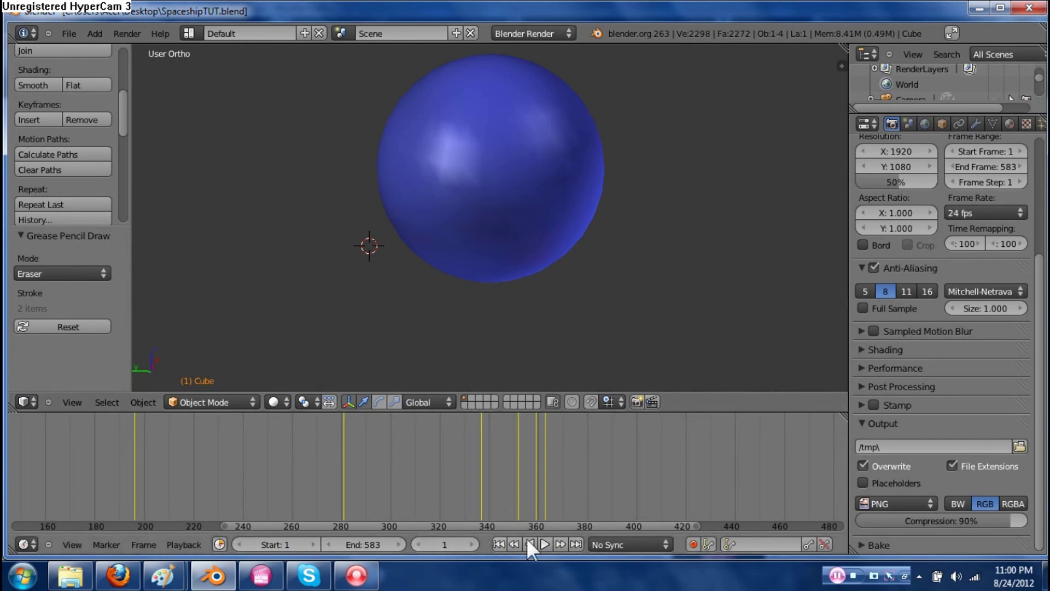
{"action": "left_click", "coordinate": [546, 543]}
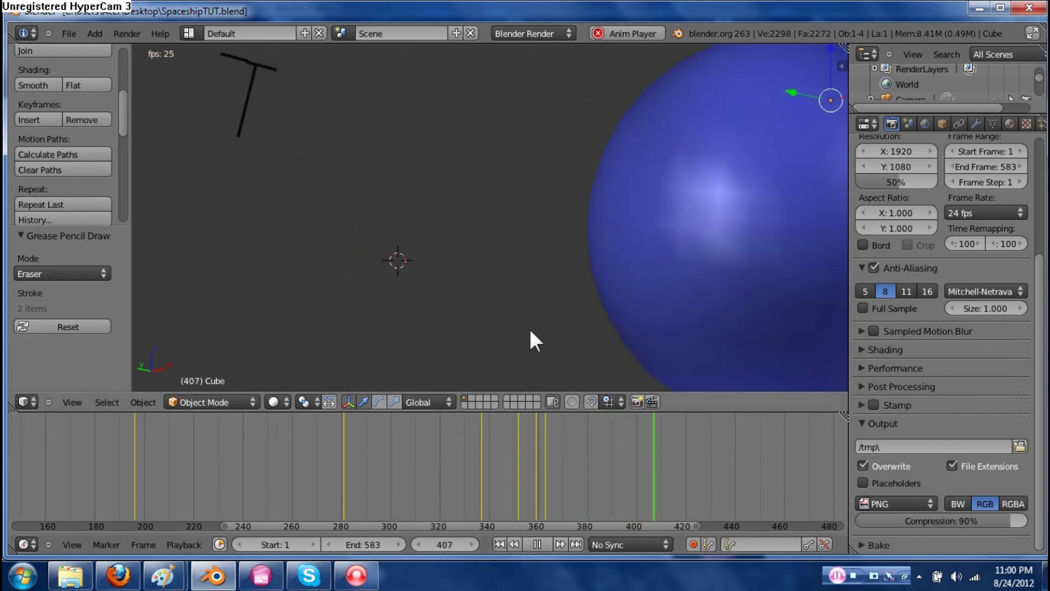
{"action": "left_click", "coordinate": [534, 547]}
Unlink the GPencil grease pencil data from the 3D view to remove the remaining T-shaped drawing
{"action": "scroll", "coordinate": [437, 279], "scroll_direction": "down", "scroll_amount": 5}
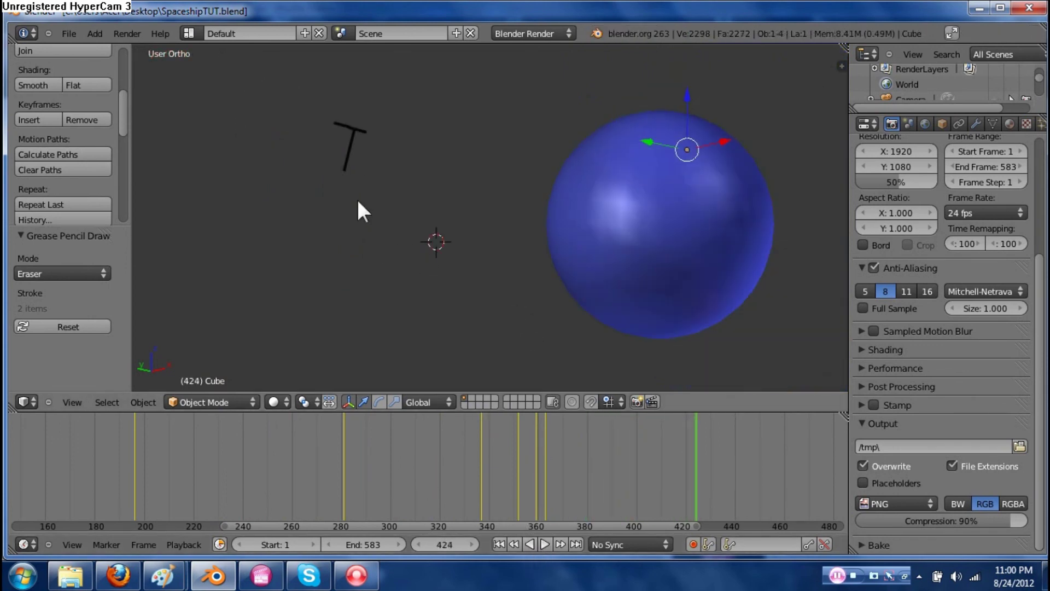
{"action": "key", "text": "n"}
{"action": "scroll", "coordinate": [776, 179], "scroll_direction": "up", "scroll_amount": 10}
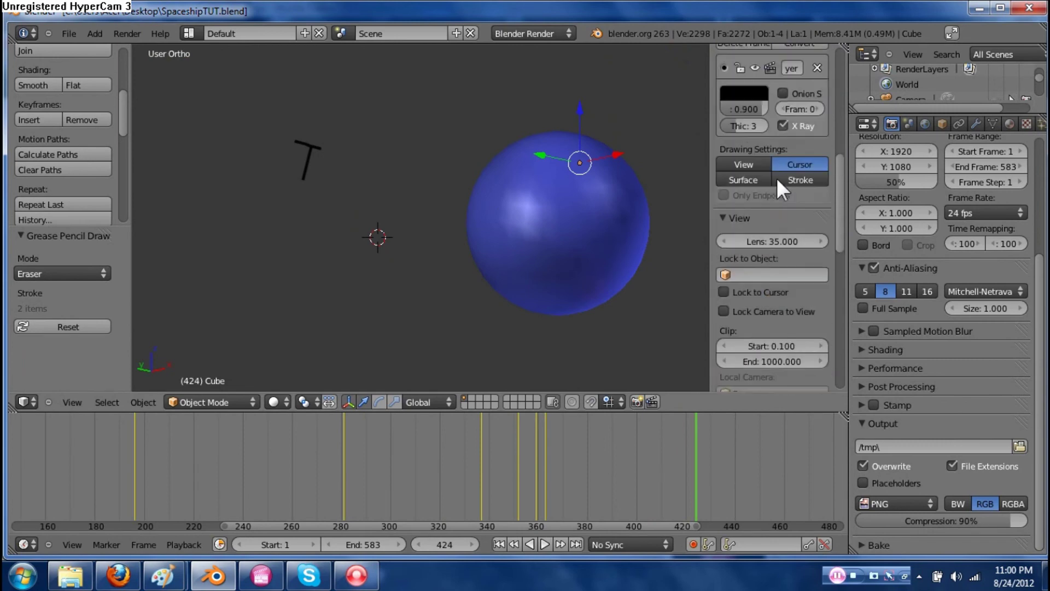
{"action": "scroll", "coordinate": [776, 182], "scroll_direction": "up", "scroll_amount": 8}
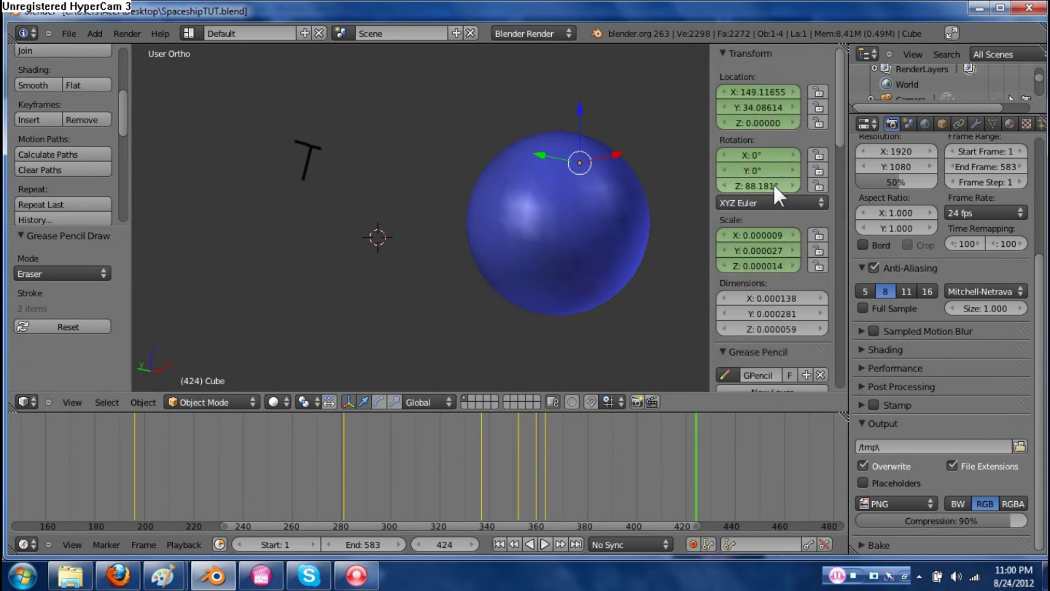
{"action": "scroll", "coordinate": [743, 230], "scroll_direction": "down", "scroll_amount": 3}
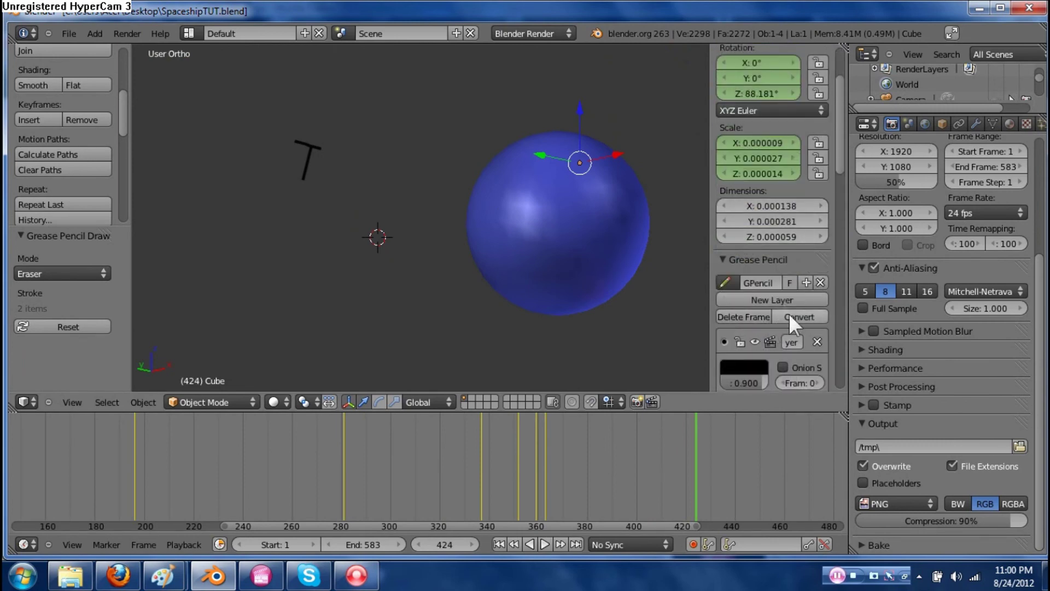
{"action": "left_click", "coordinate": [821, 281]}
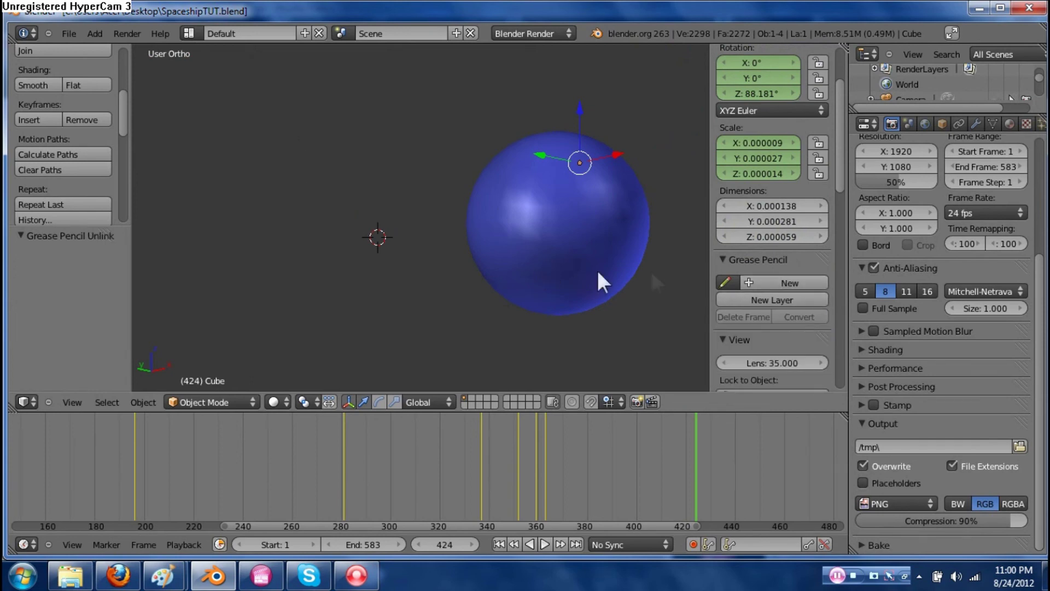
{"action": "key", "text": "n"}
Rotate the blue sphere about the global Y axis by about 7.3° and again by about 7.8°
{"action": "right_click", "coordinate": [655, 265]}
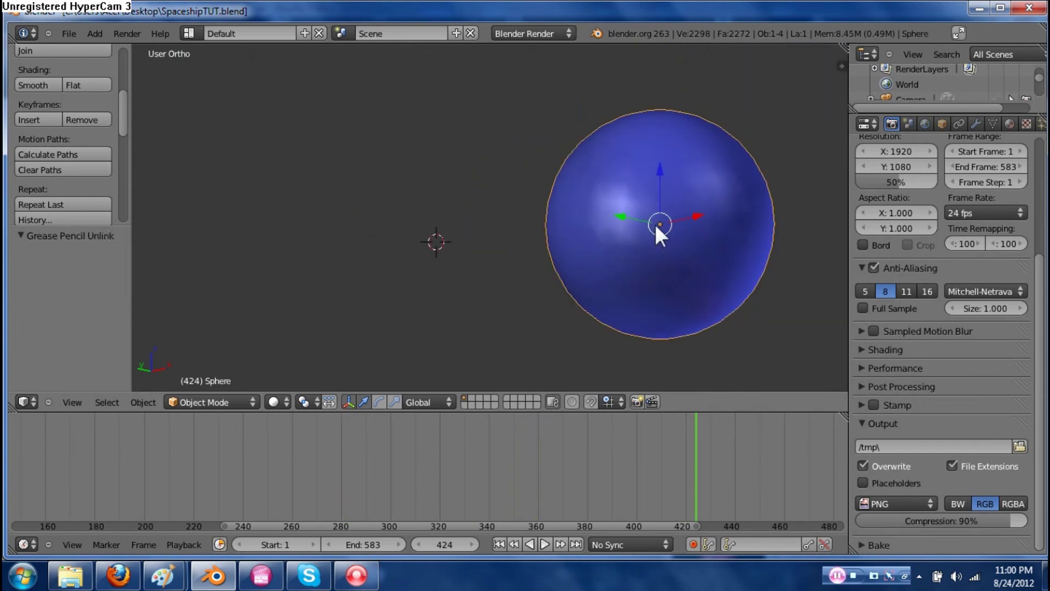
{"action": "left_click", "coordinate": [378, 402]}
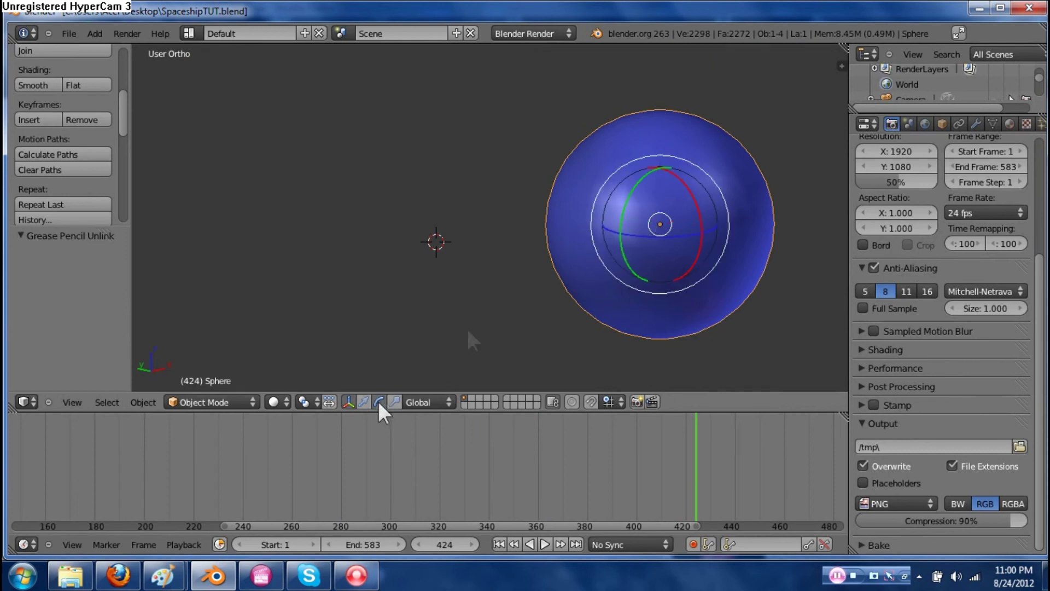
{"action": "left_click_drag", "start_coordinate": [624, 215], "coordinate": [629, 227]}
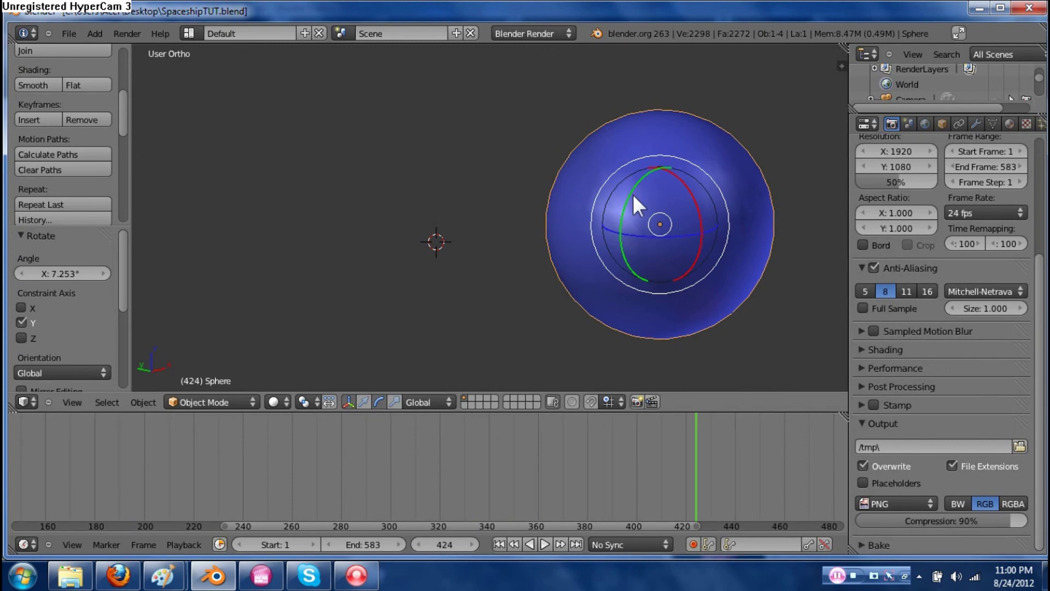
{"action": "left_click_drag", "start_coordinate": [633, 197], "coordinate": [636, 198]}
{"action": "middle_click_drag", "start_coordinate": [659, 260], "coordinate": [598, 261], "text": "shift"}
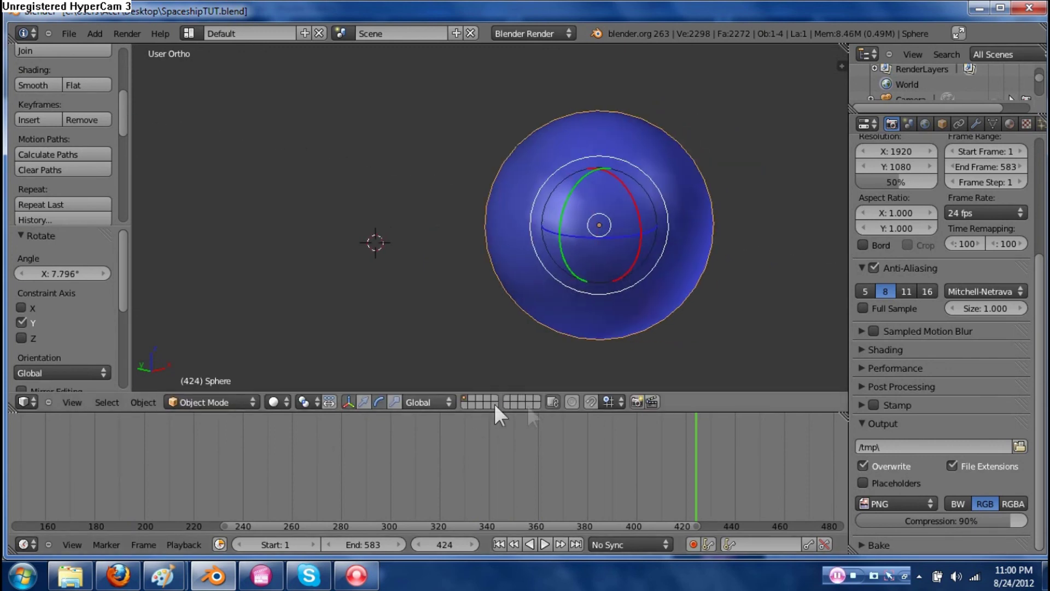
Enlarge the 3D view and insert Location, Rotation and Scaling keyframes for the sphere at frame 1
{"action": "left_click_drag", "start_coordinate": [667, 411], "coordinate": [668, 461]}
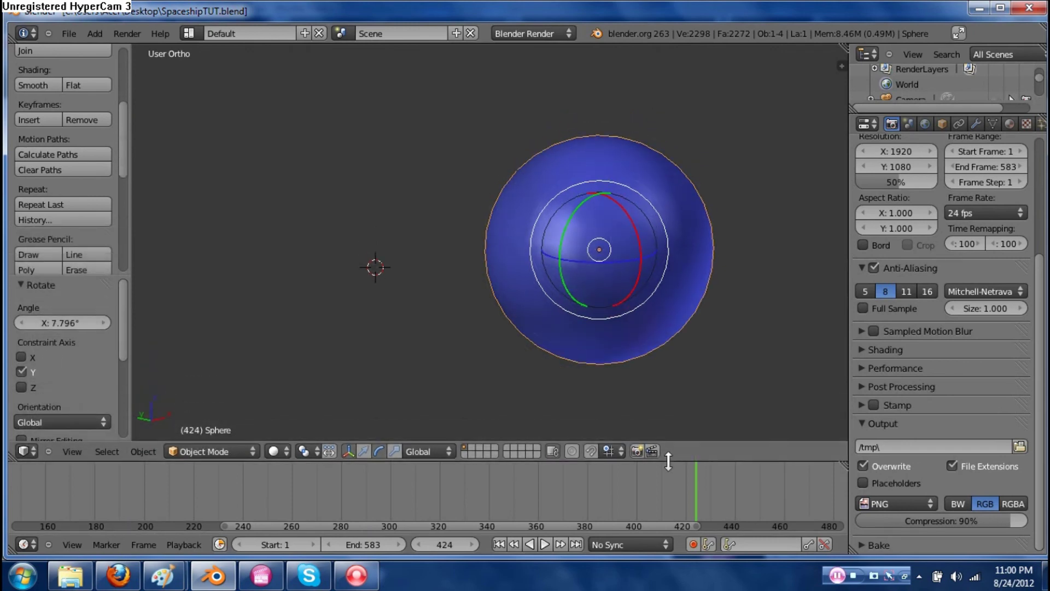
{"action": "left_click", "coordinate": [500, 543]}
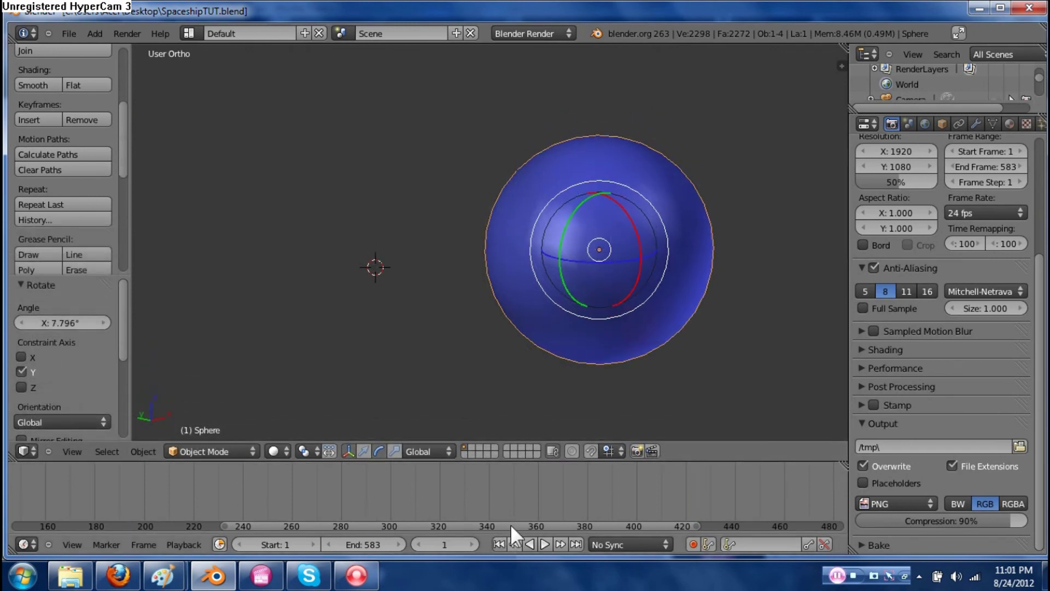
{"action": "left_click_drag", "start_coordinate": [516, 525], "coordinate": [307, 526]}
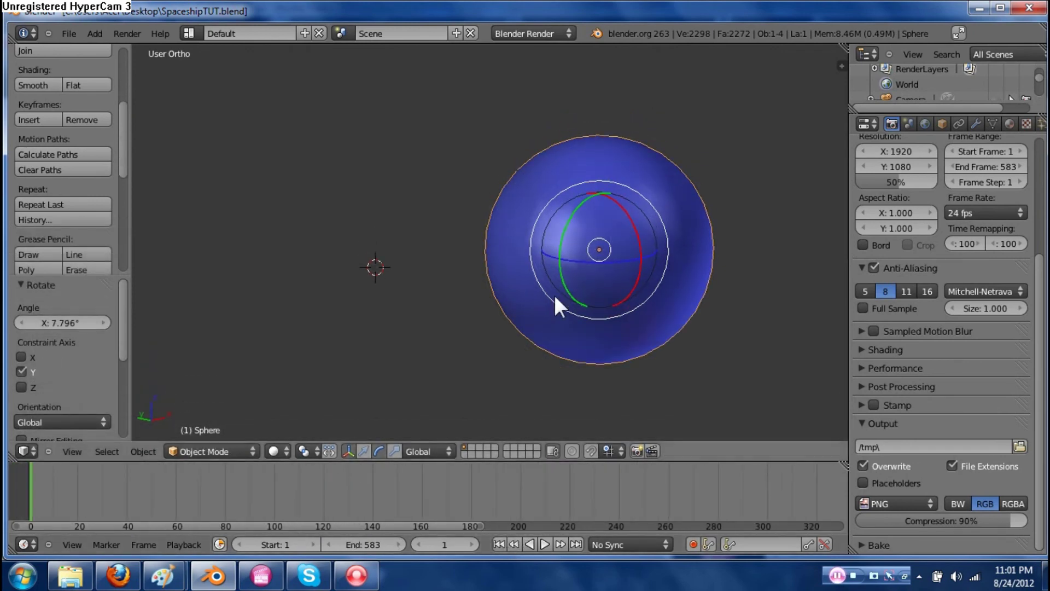
{"action": "key", "text": "i"}
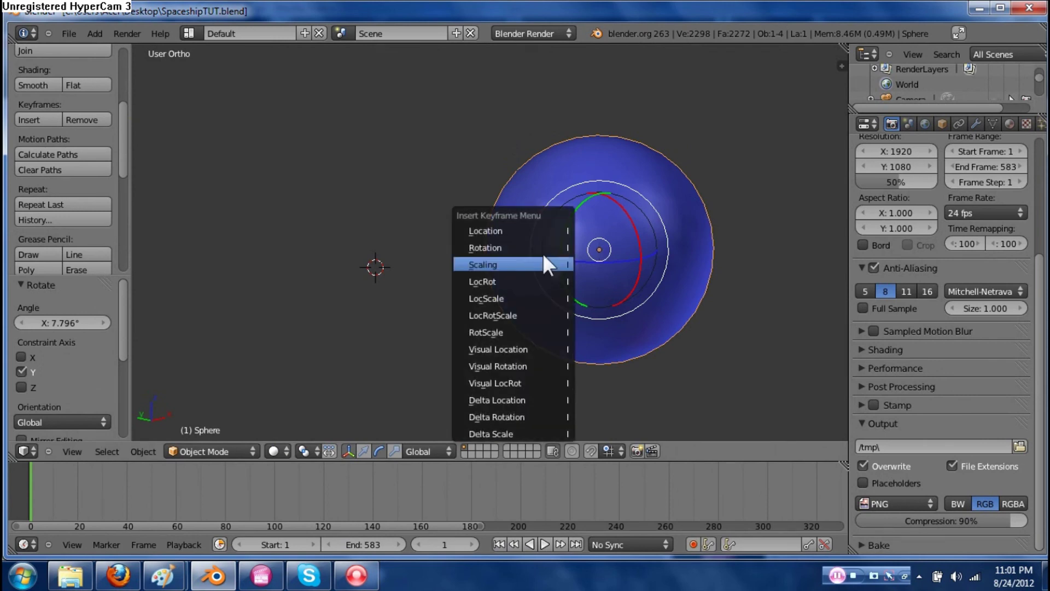
{"action": "left_click", "coordinate": [534, 229]}
{"action": "key", "text": "i"}
{"action": "left_click", "coordinate": [531, 242]}
{"action": "key", "text": "i"}
{"action": "left_click", "coordinate": [522, 256]}
Go to frame 583 and rotate the sphere about the global Z axis by about -67.09°
{"action": "left_click_drag", "start_coordinate": [392, 527], "coordinate": [455, 527]}
{"action": "left_click", "coordinate": [582, 542]}
{"action": "left_click_drag", "start_coordinate": [498, 525], "coordinate": [815, 523]}
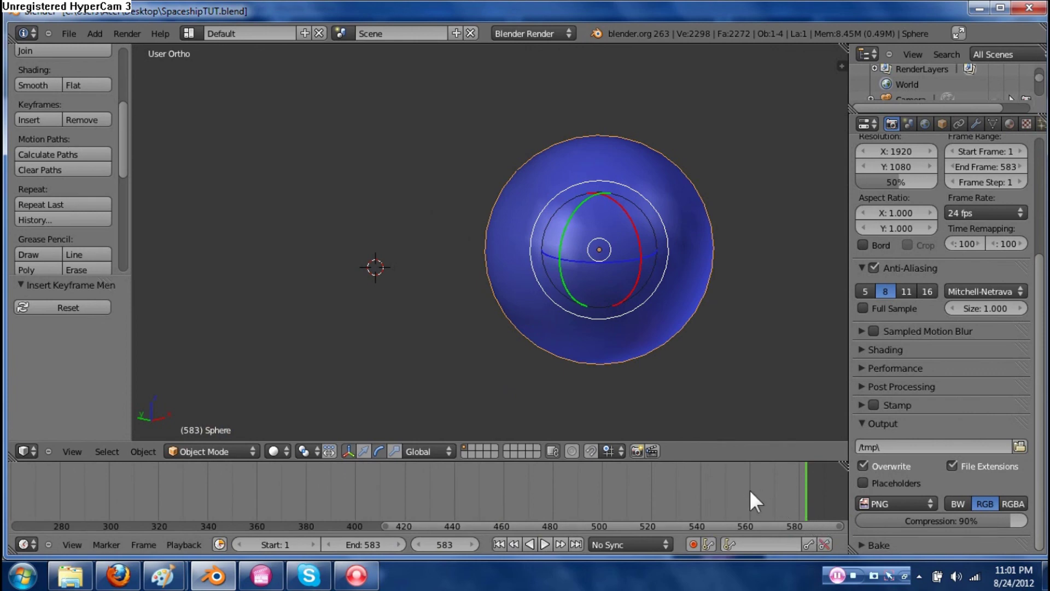
{"action": "middle_click_drag", "start_coordinate": [541, 234], "coordinate": [595, 289]}
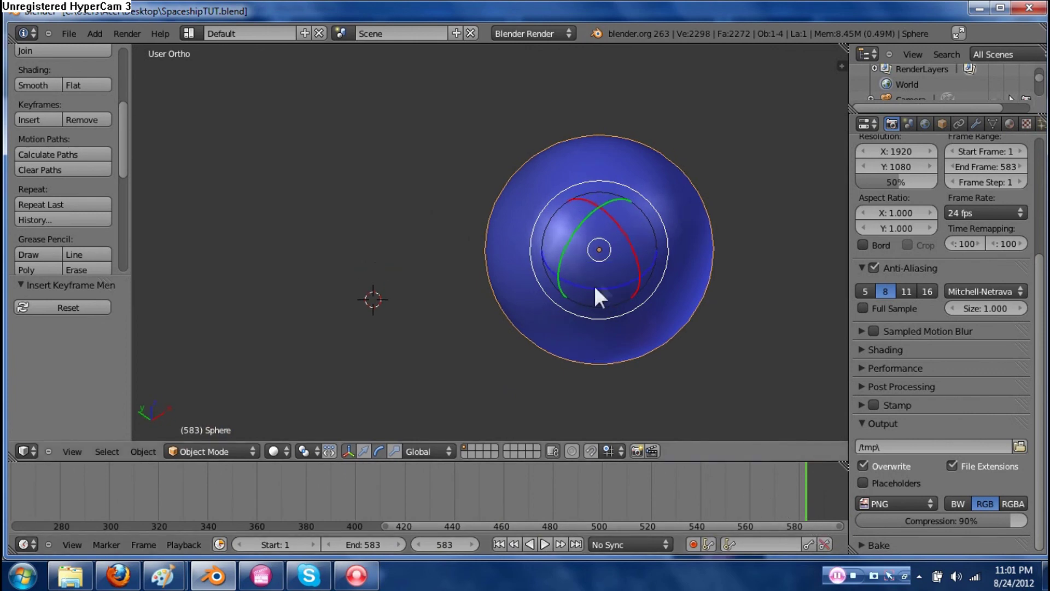
{"action": "left_click_drag", "start_coordinate": [603, 281], "coordinate": [545, 283]}
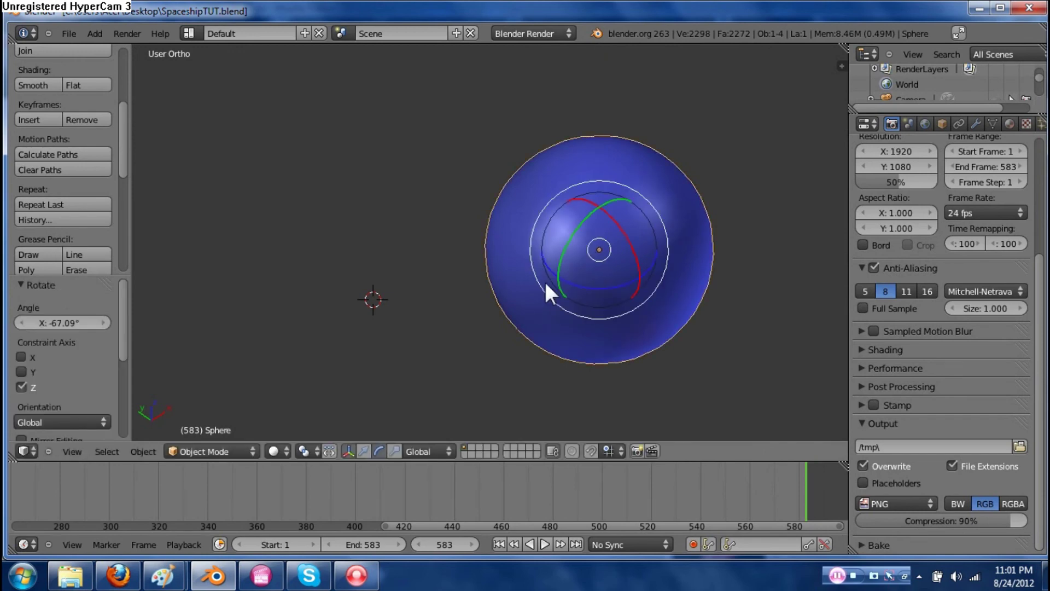
Insert Location, Rotation and Scaling keyframes for the sphere at frame 583 and dismiss the avast! update notice
{"action": "key", "text": "i"}
{"action": "left_click", "coordinate": [541, 248]}
{"action": "key", "text": "i"}
{"action": "left_click", "coordinate": [537, 263]}
{"action": "key", "text": "i"}
{"action": "left_click", "coordinate": [536, 274]}
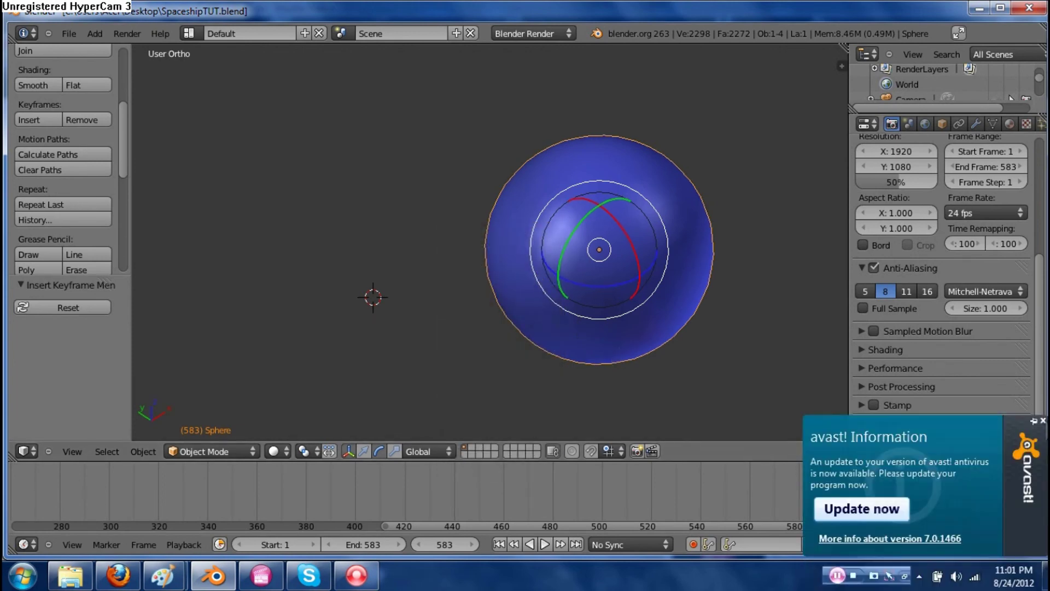
{"action": "left_click", "coordinate": [1043, 421]}
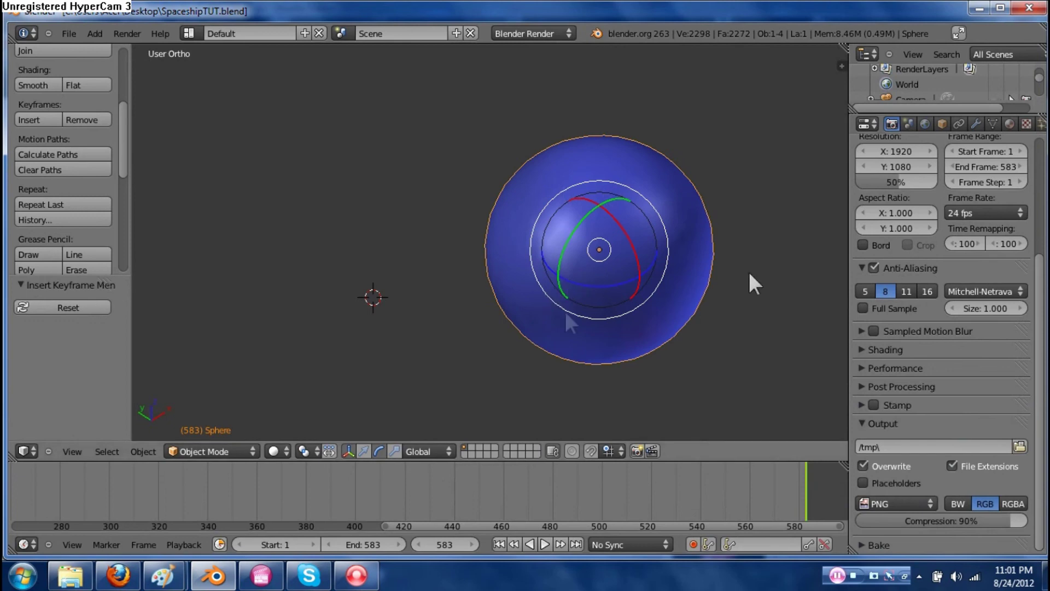
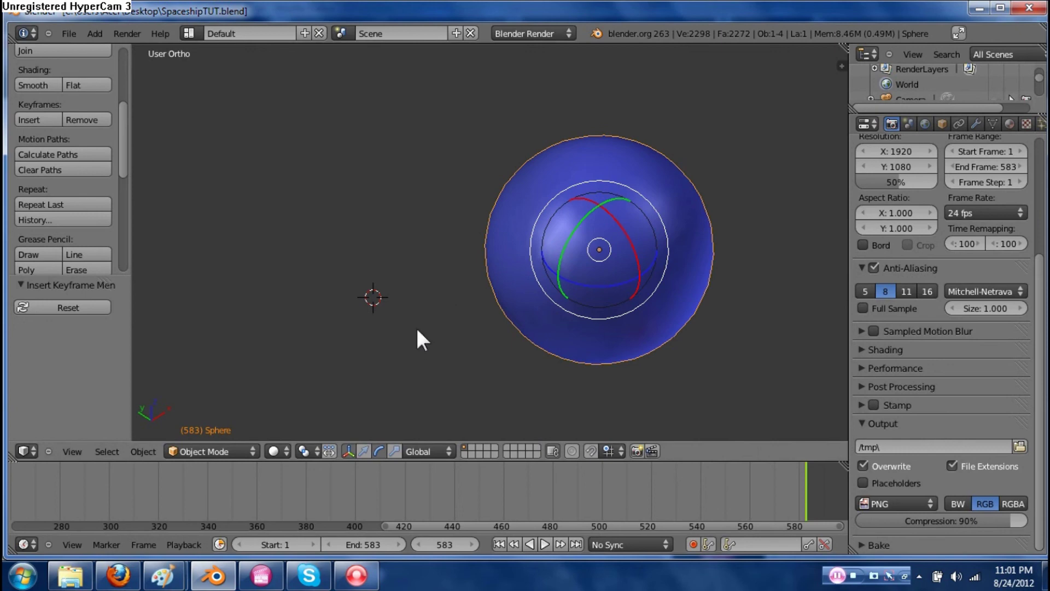
Play the animation from frame 1 with everything deselected and watch the ship fly past the sphere close up
{"action": "scroll", "coordinate": [547, 330], "scroll_direction": "down", "scroll_amount": 1}
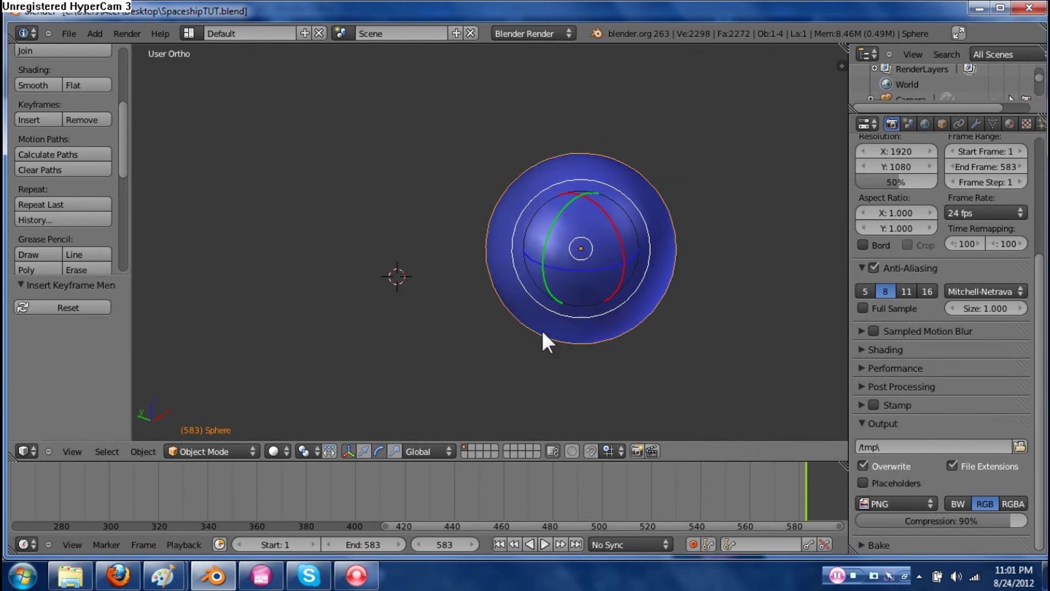
{"action": "scroll", "coordinate": [544, 333], "scroll_direction": "down", "scroll_amount": 1}
{"action": "middle_click_drag", "start_coordinate": [423, 338], "coordinate": [476, 329], "text": "shift"}
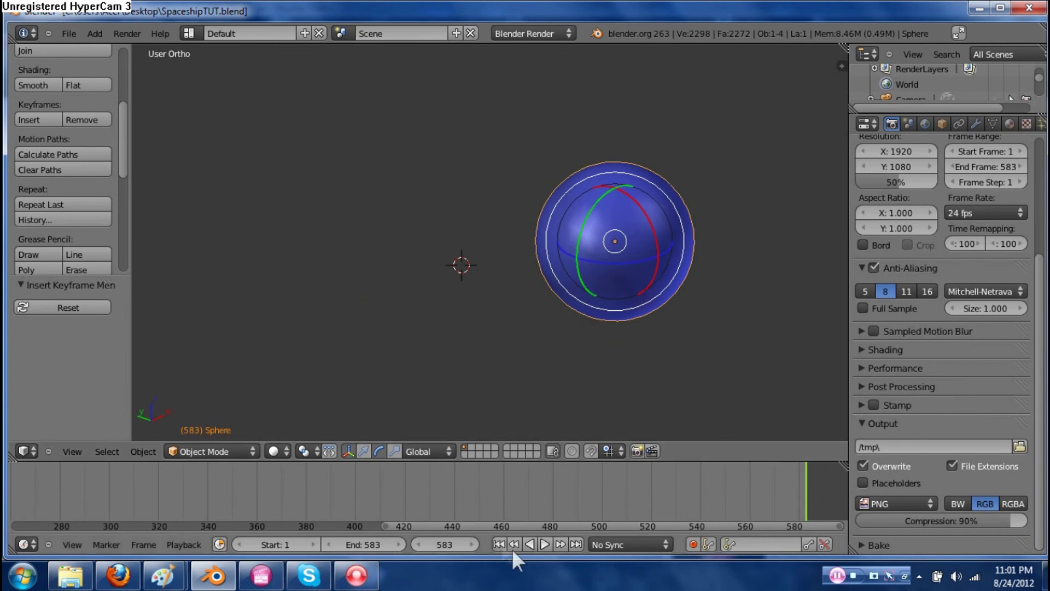
{"action": "left_click", "coordinate": [499, 544]}
{"action": "left_click", "coordinate": [545, 544]}
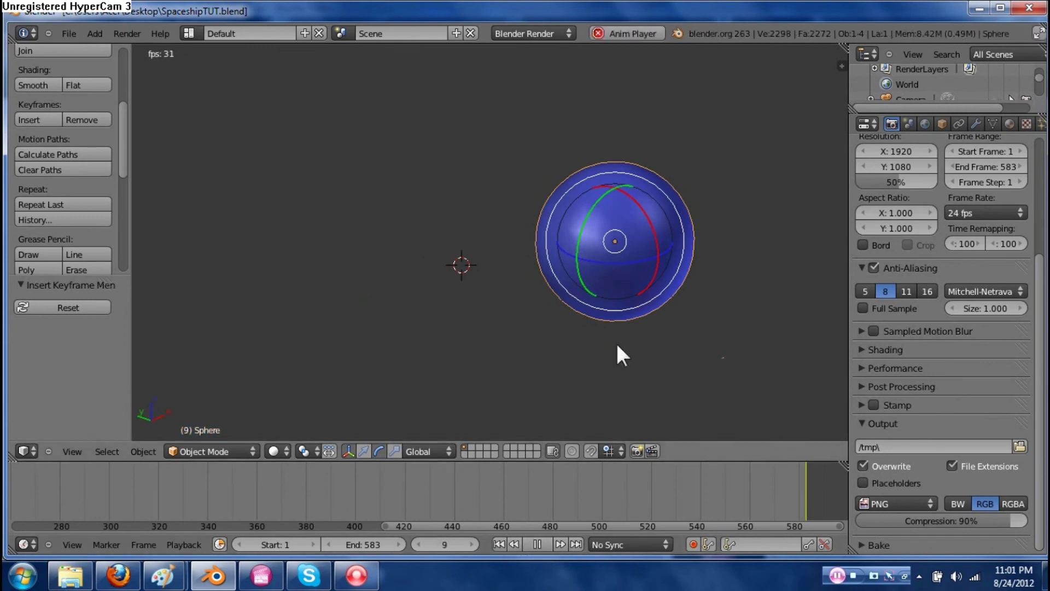
{"action": "key", "text": "a"}
{"action": "middle_click_drag", "start_coordinate": [652, 348], "coordinate": [611, 346], "text": "shift"}
{"action": "scroll", "coordinate": [612, 346], "scroll_direction": "up", "scroll_amount": 3}
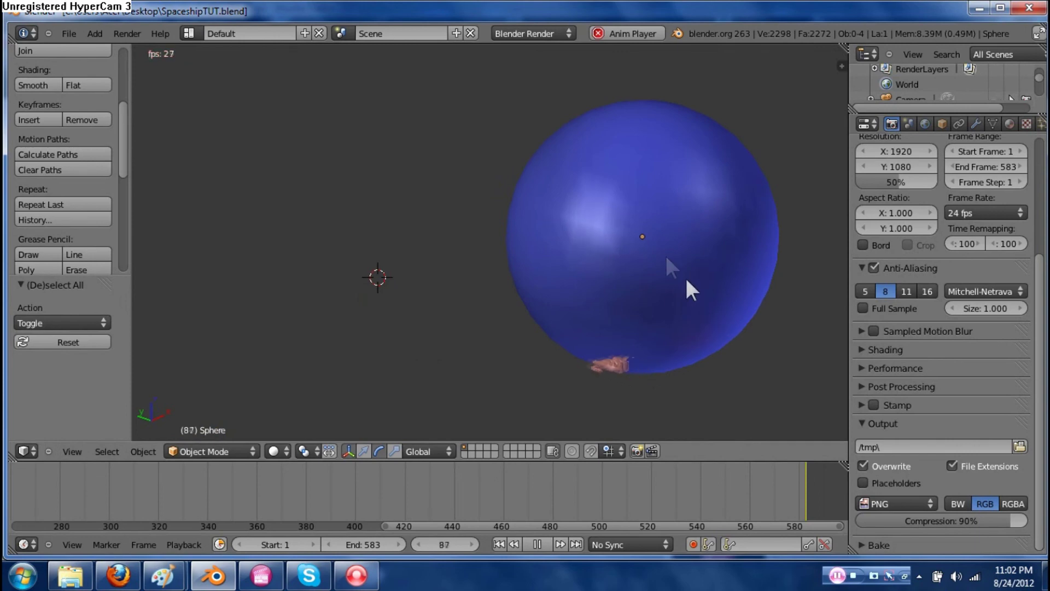
{"action": "middle_click_drag", "start_coordinate": [653, 262], "coordinate": [639, 277]}
{"action": "scroll", "coordinate": [638, 278], "scroll_direction": "up", "scroll_amount": 3}
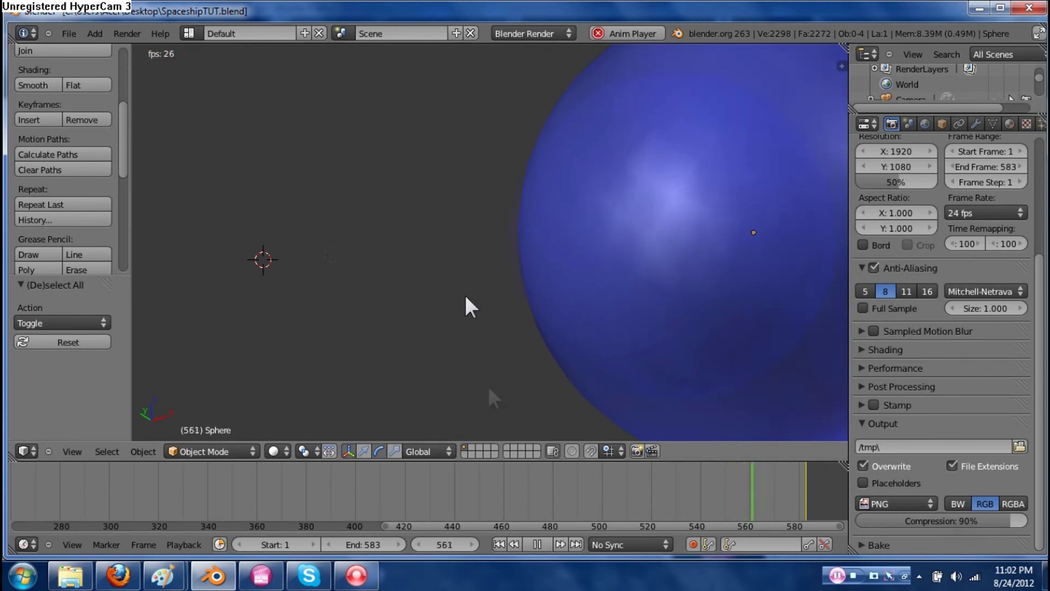
Stop playback, scrub the timeline to frame 388 and set the animation's end frame to 388
{"action": "left_click", "coordinate": [552, 540]}
{"action": "left_click", "coordinate": [612, 485]}
{"action": "scroll", "coordinate": [635, 279], "scroll_direction": "down", "scroll_amount": 5}
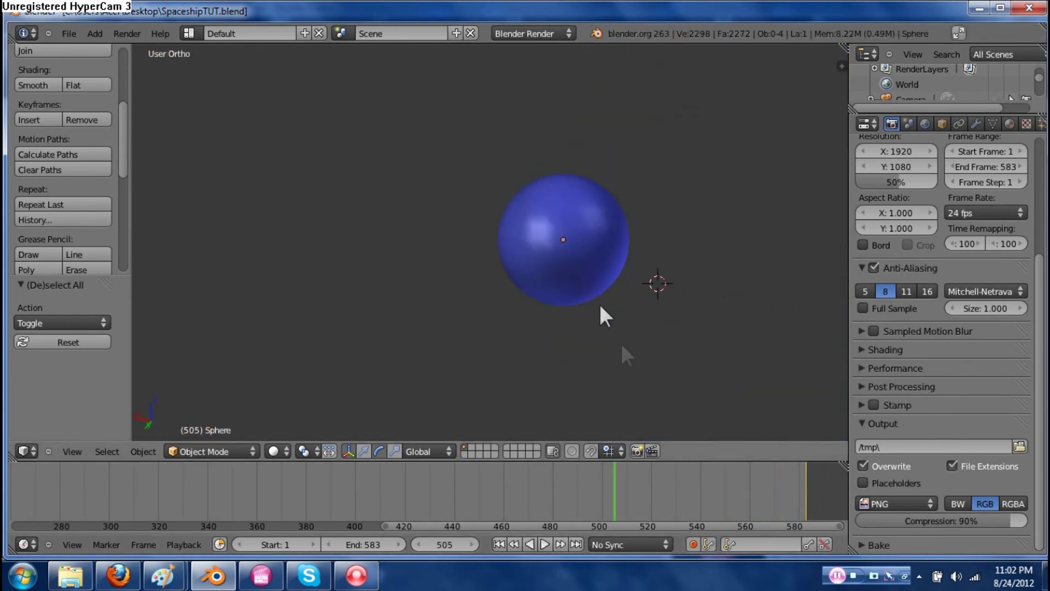
{"action": "left_click_drag", "start_coordinate": [642, 490], "coordinate": [276, 490]}
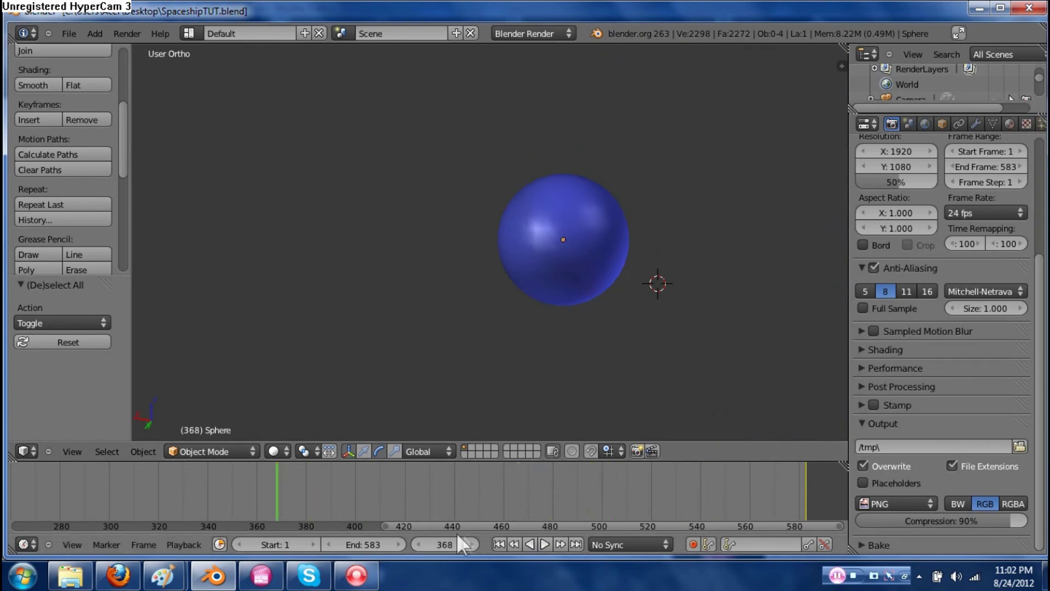
{"action": "left_click_drag", "start_coordinate": [460, 524], "coordinate": [401, 526]}
{"action": "left_click_drag", "start_coordinate": [233, 488], "coordinate": [430, 487]}
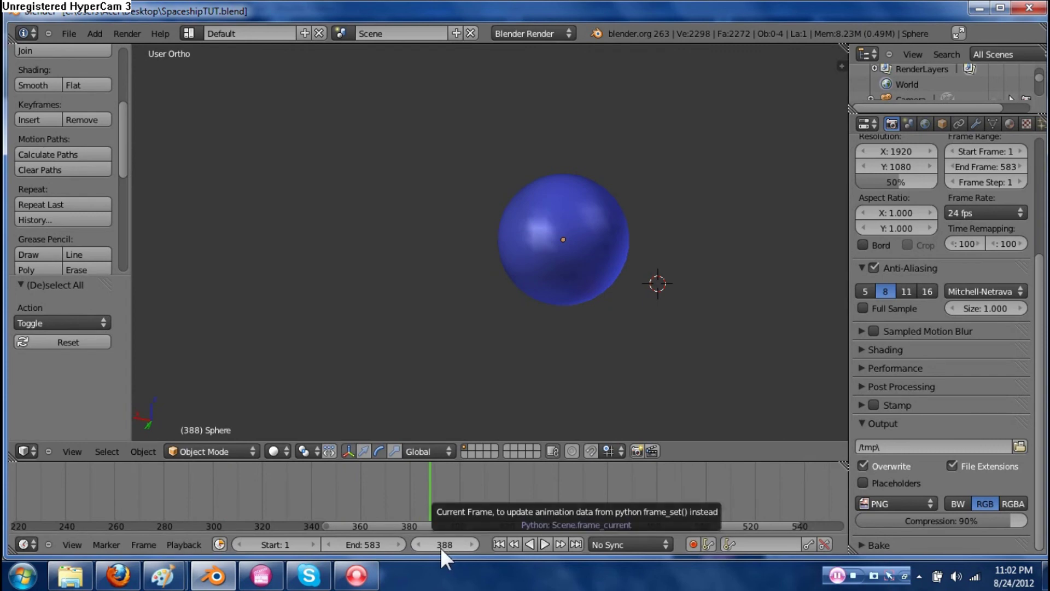
{"action": "left_click", "coordinate": [373, 543]}
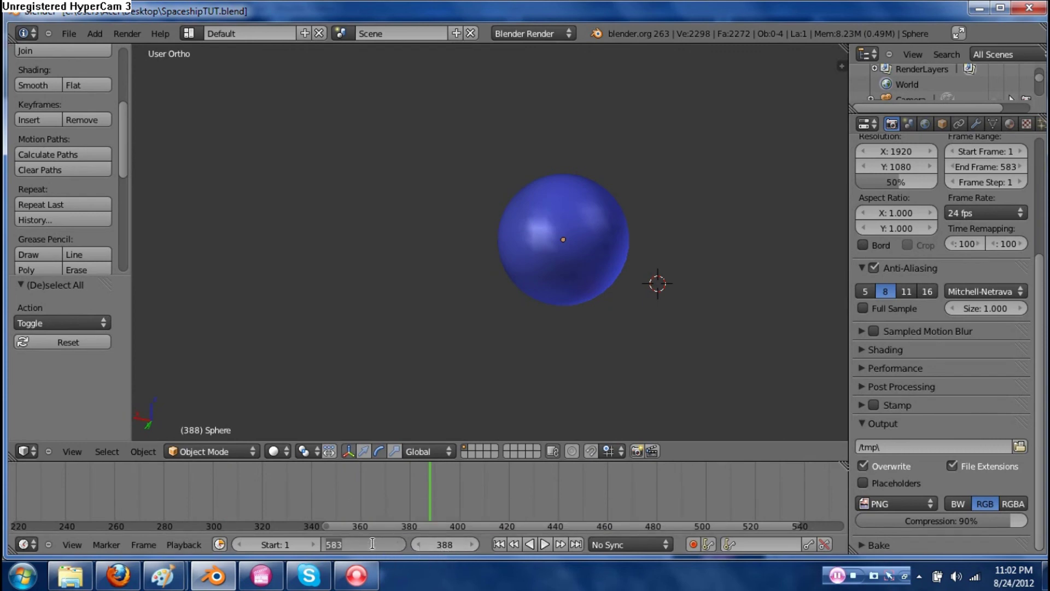
{"action": "type", "text": "388"}
{"action": "key", "text": "Return"}
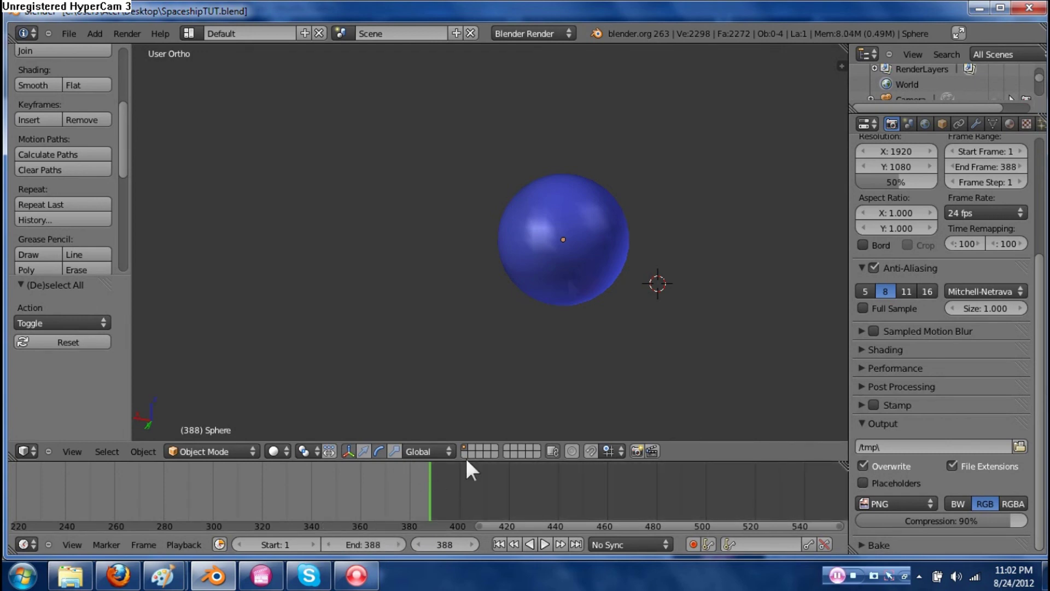
Select the sphere and insert Location, Rotation and Scaling keyframes at frame 388
{"action": "right_click", "coordinate": [567, 251]}
{"action": "key", "text": "i"}
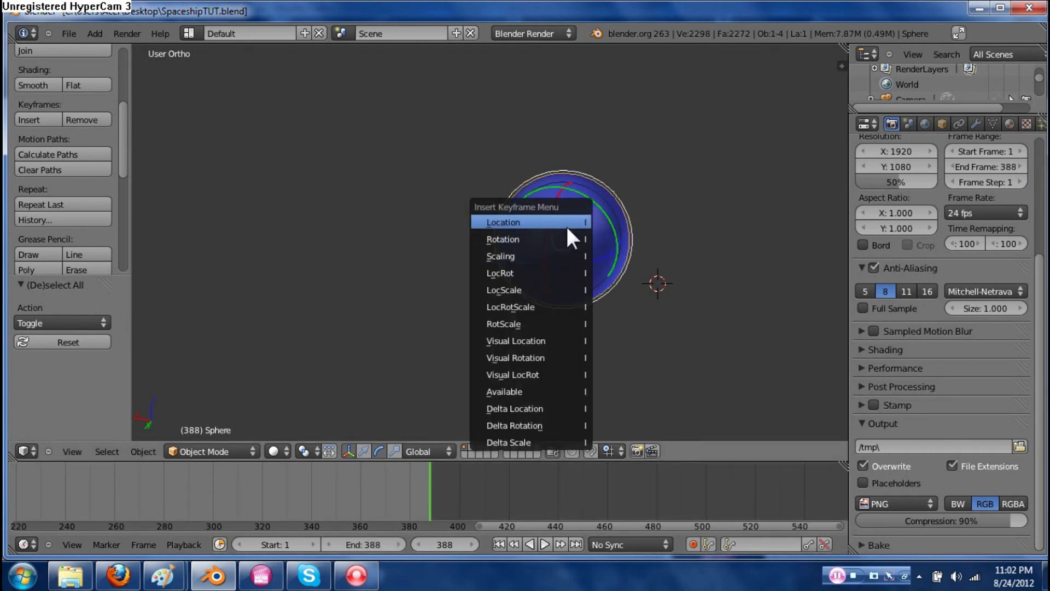
{"action": "left_click", "coordinate": [566, 225]}
{"action": "key", "text": "i"}
{"action": "left_click", "coordinate": [562, 238]}
{"action": "key", "text": "i"}
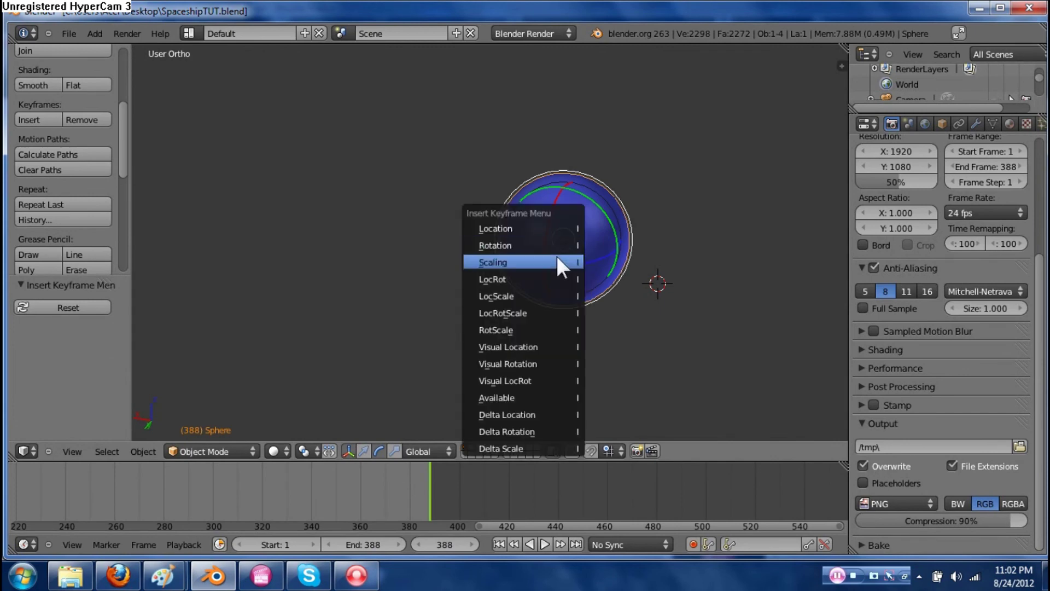
{"action": "left_click", "coordinate": [558, 262]}
Deselect everything, play the shortened animation from frame 1 and stop it around frame 179
{"action": "left_click", "coordinate": [498, 544]}
{"action": "key", "text": "a"}
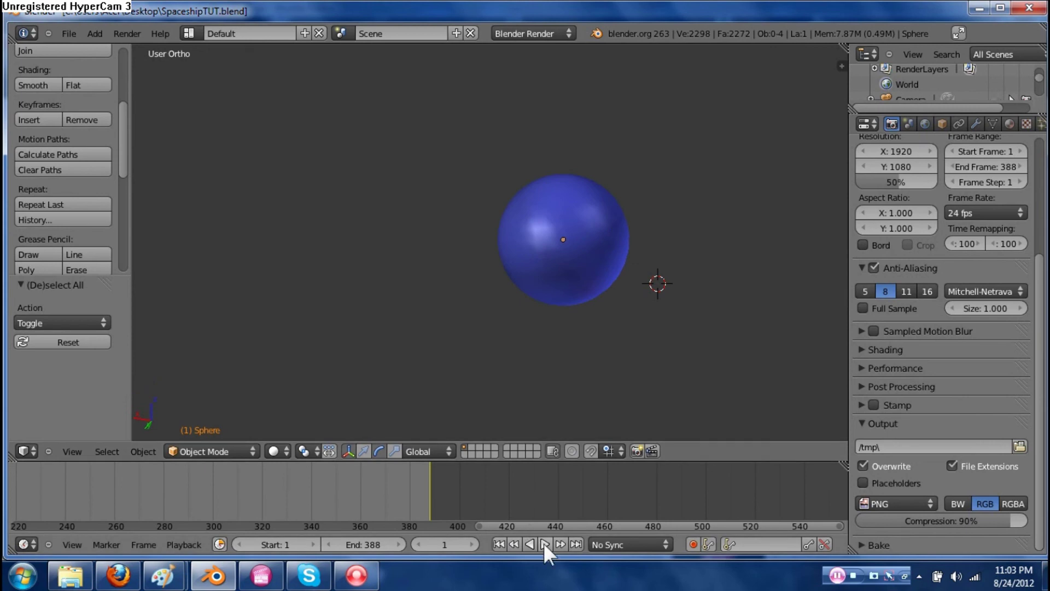
{"action": "left_click", "coordinate": [545, 544]}
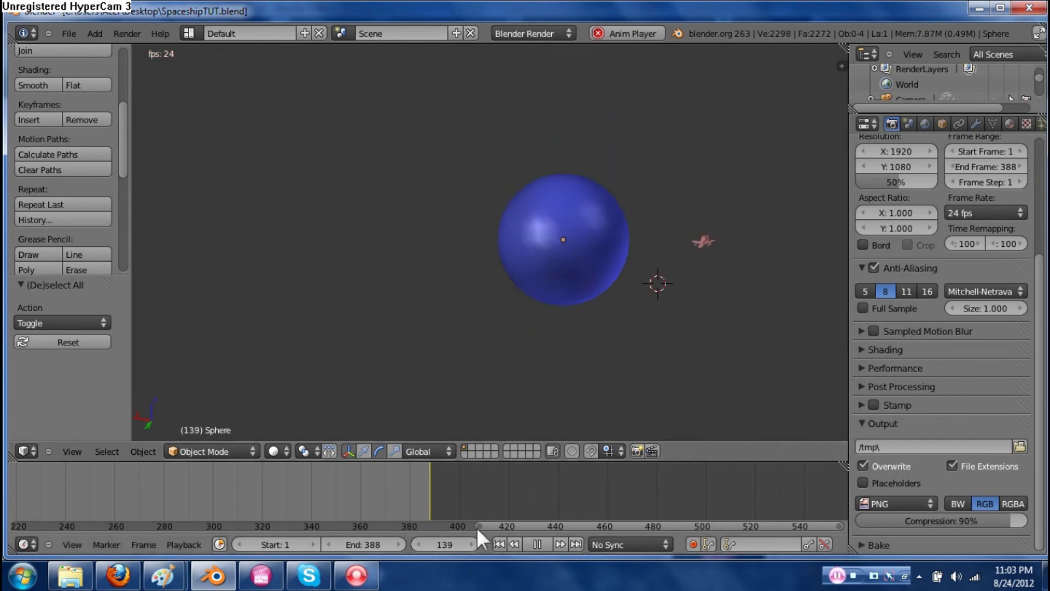
{"action": "left_click", "coordinate": [538, 543]}
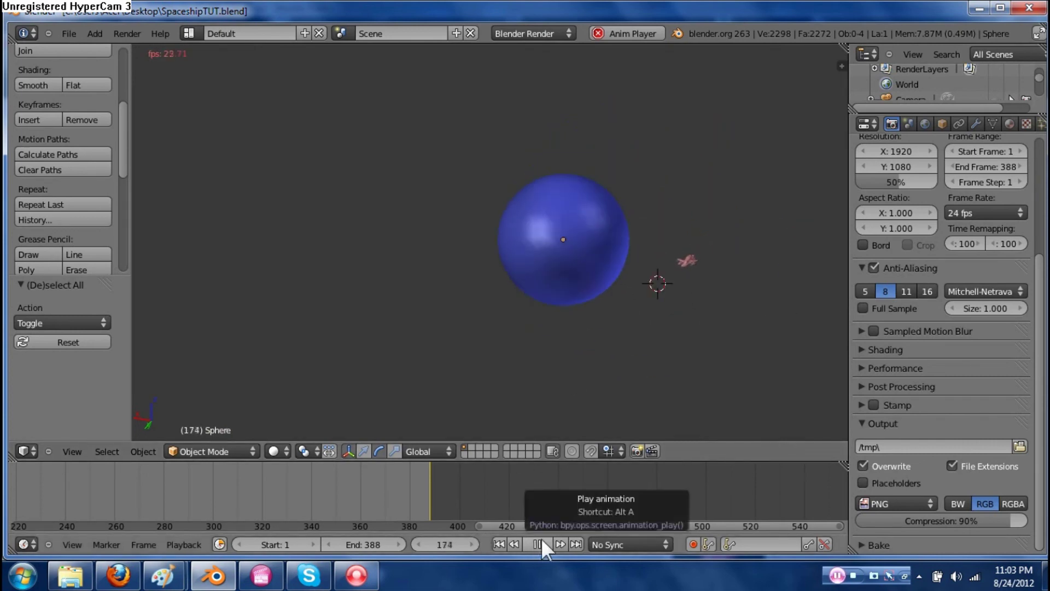
{"action": "middle_click_drag", "start_coordinate": [563, 367], "coordinate": [499, 358], "text": "shift"}
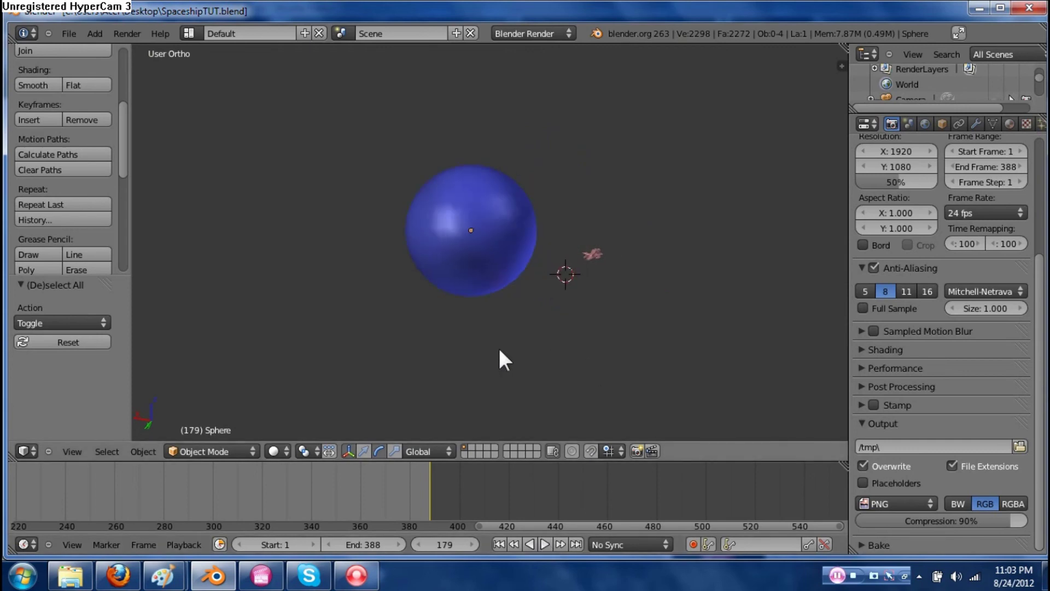
Unhide all hidden objects, select the camera and scale it up by about 1.673 in the top view
{"action": "key", "text": "alt+h"}
{"action": "scroll", "coordinate": [530, 360], "scroll_direction": "up", "scroll_amount": 8}
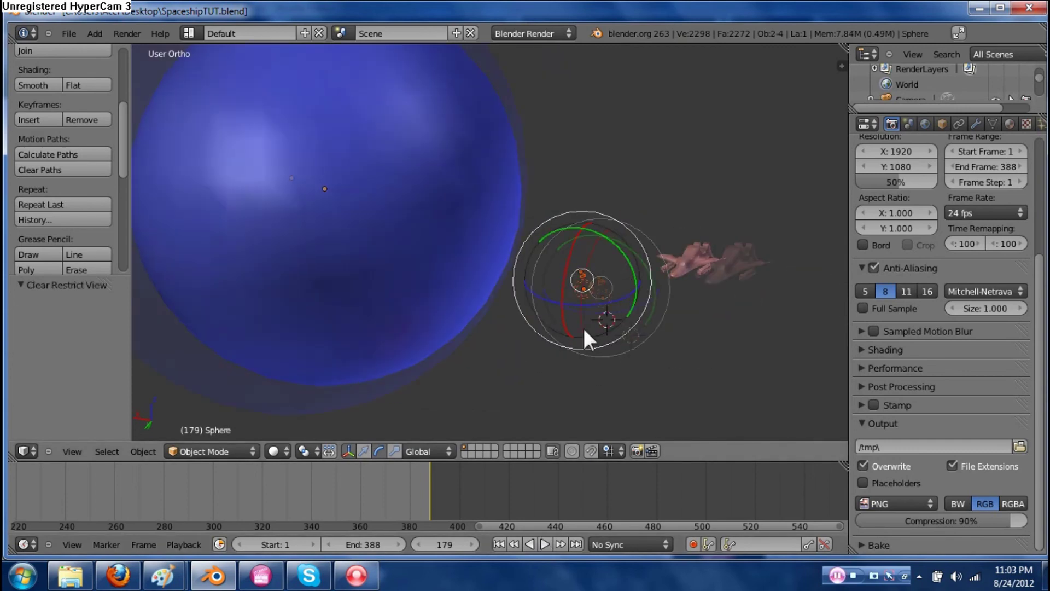
{"action": "right_click", "coordinate": [583, 297]}
{"action": "scroll", "coordinate": [583, 297], "scroll_direction": "down", "scroll_amount": 5}
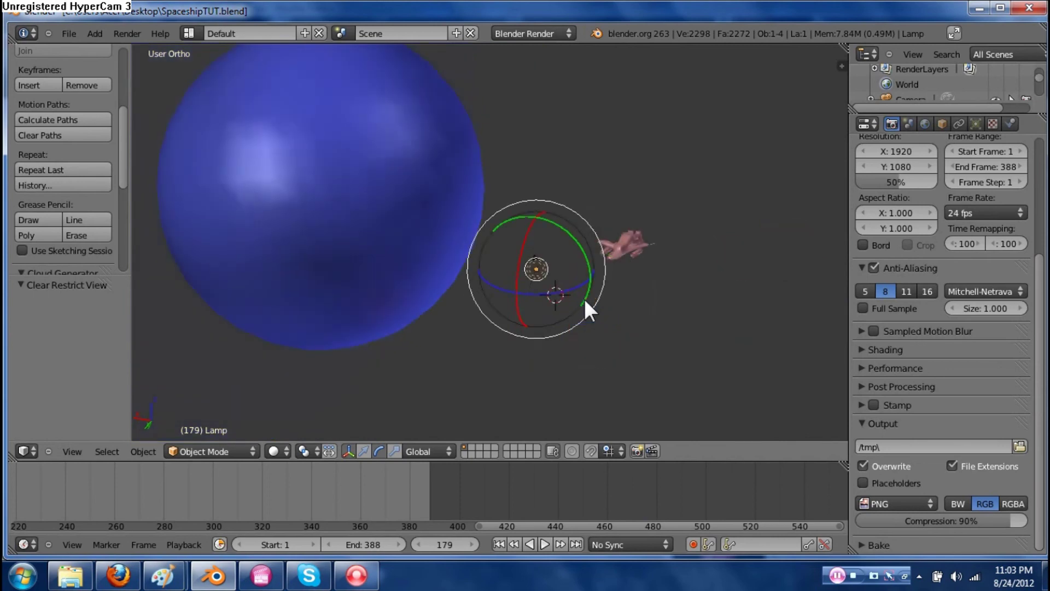
{"action": "scroll", "coordinate": [556, 277], "scroll_direction": "up", "scroll_amount": 4}
{"action": "right_click", "coordinate": [583, 271]}
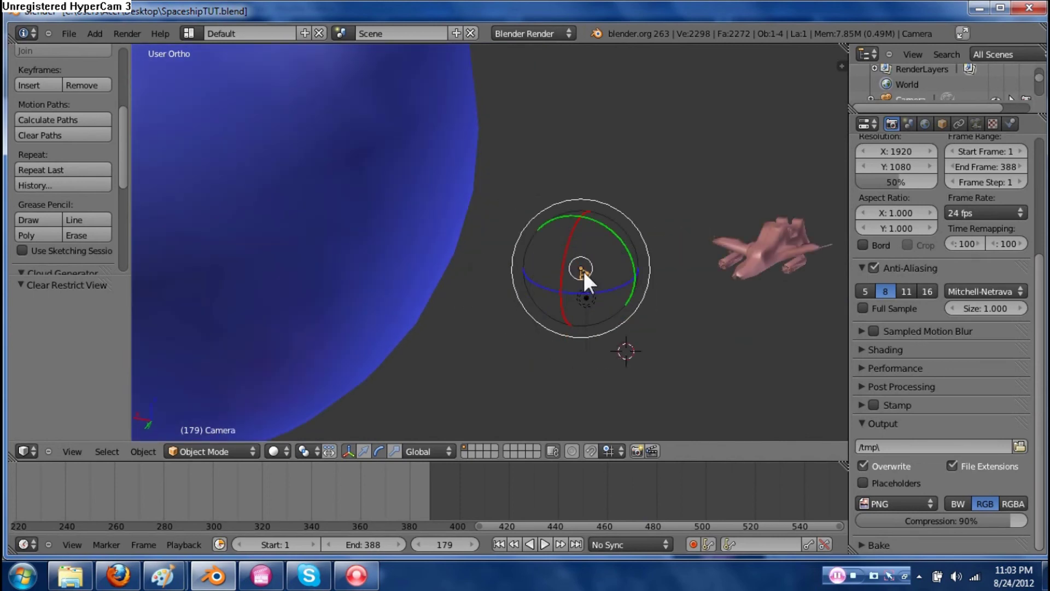
{"action": "key", "text": "KP_7"}
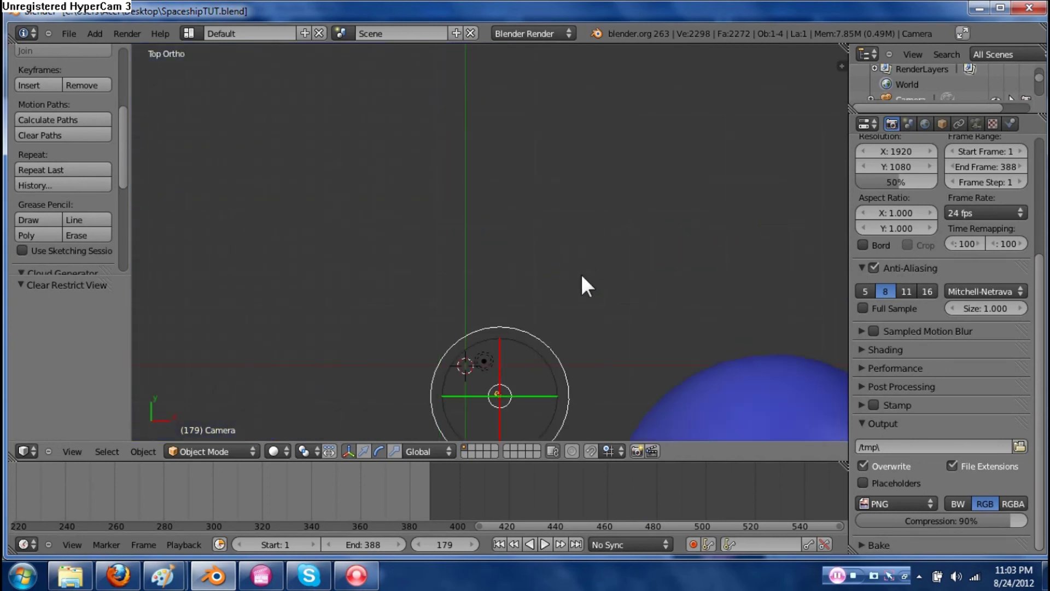
{"action": "key", "text": "s"}
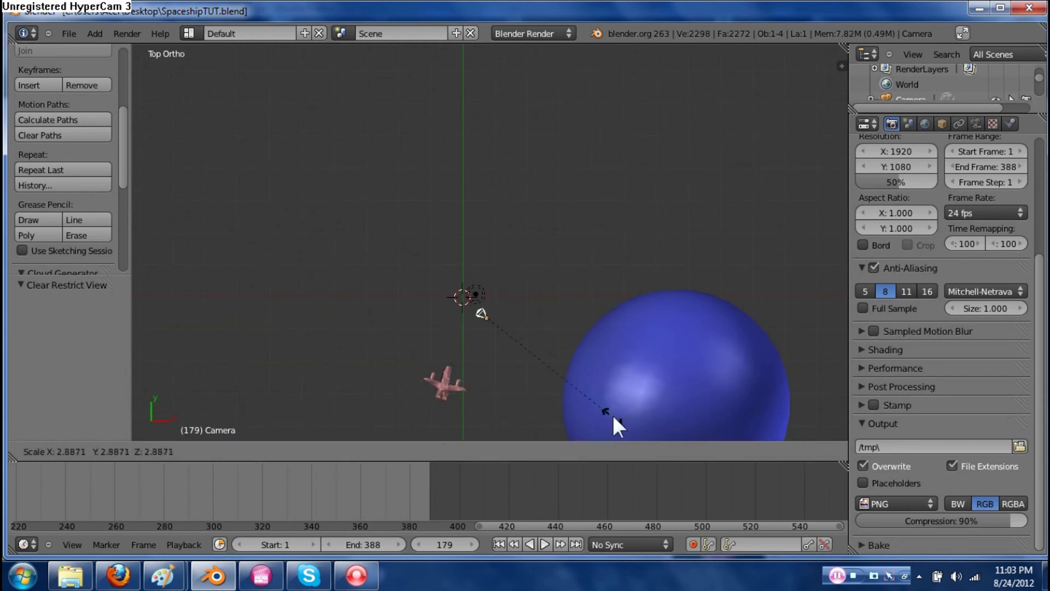
{"action": "left_click", "coordinate": [775, 262]}
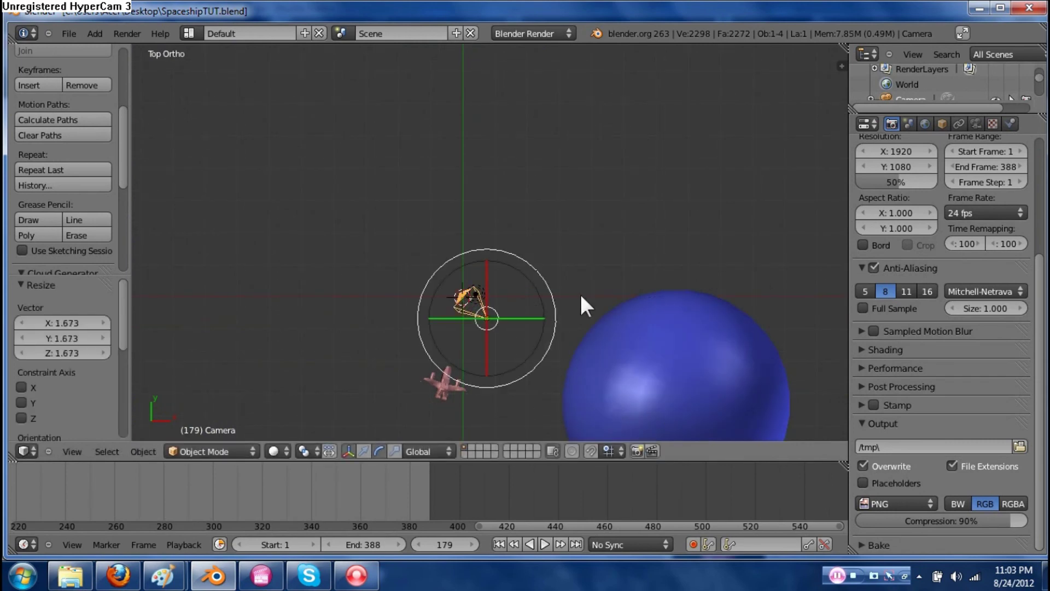
Split the 3D view into two side-by-side top views and hide the tool shelf in the second one
{"action": "scroll", "coordinate": [537, 244], "scroll_direction": "down", "scroll_amount": 2}
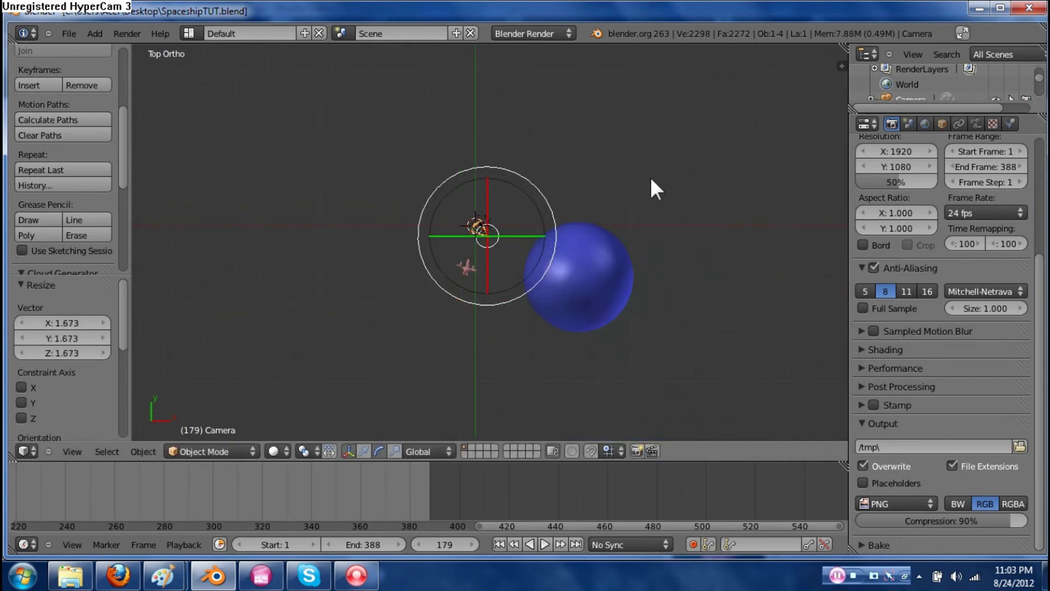
{"action": "middle_click_drag", "start_coordinate": [601, 203], "coordinate": [567, 233]}
{"action": "key", "text": "KP_7"}
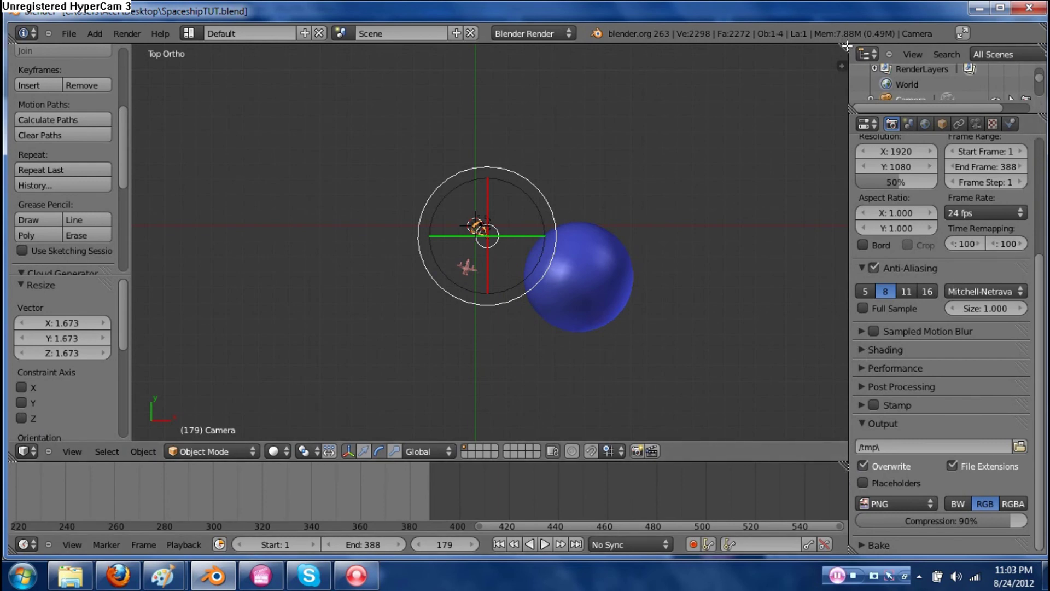
{"action": "left_click_drag", "start_coordinate": [846, 47], "coordinate": [487, 77]}
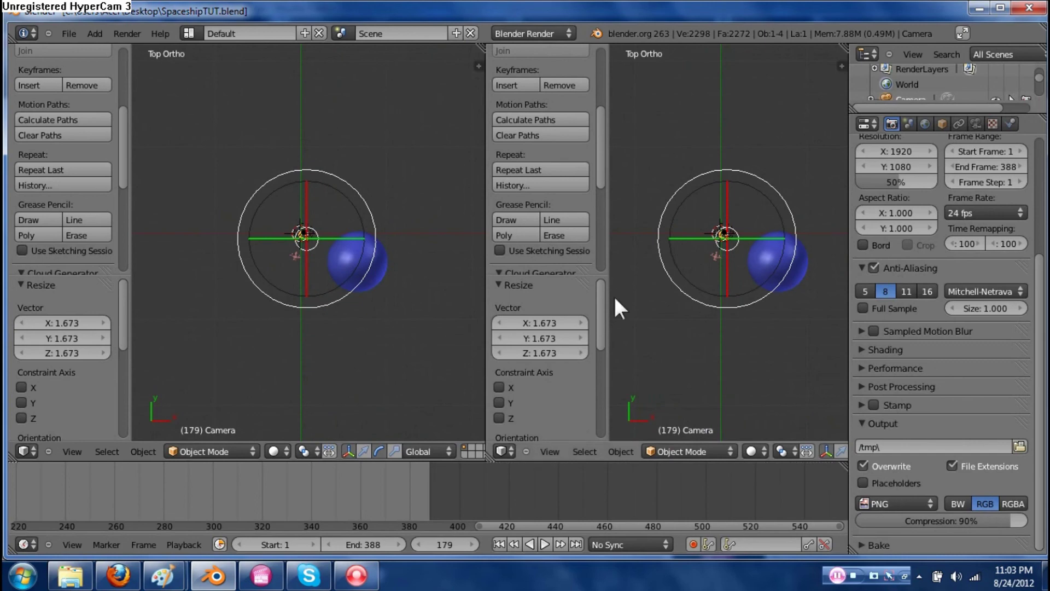
{"action": "key", "text": "t"}
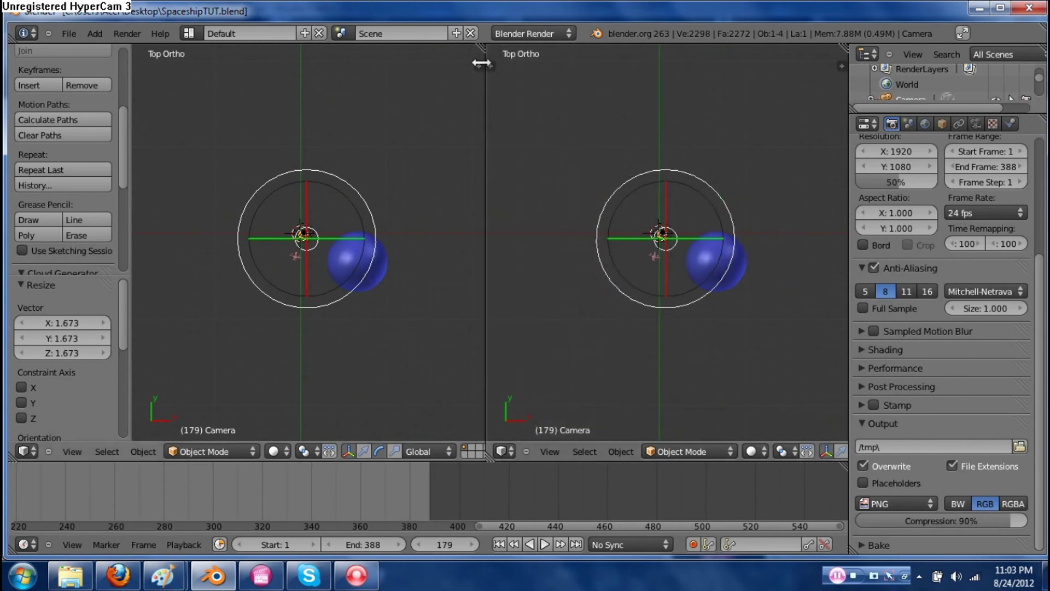
Divide the two 3D views further with horizontal and vertical splits until there are seven areas
{"action": "left_click_drag", "start_coordinate": [481, 58], "coordinate": [480, 246]}
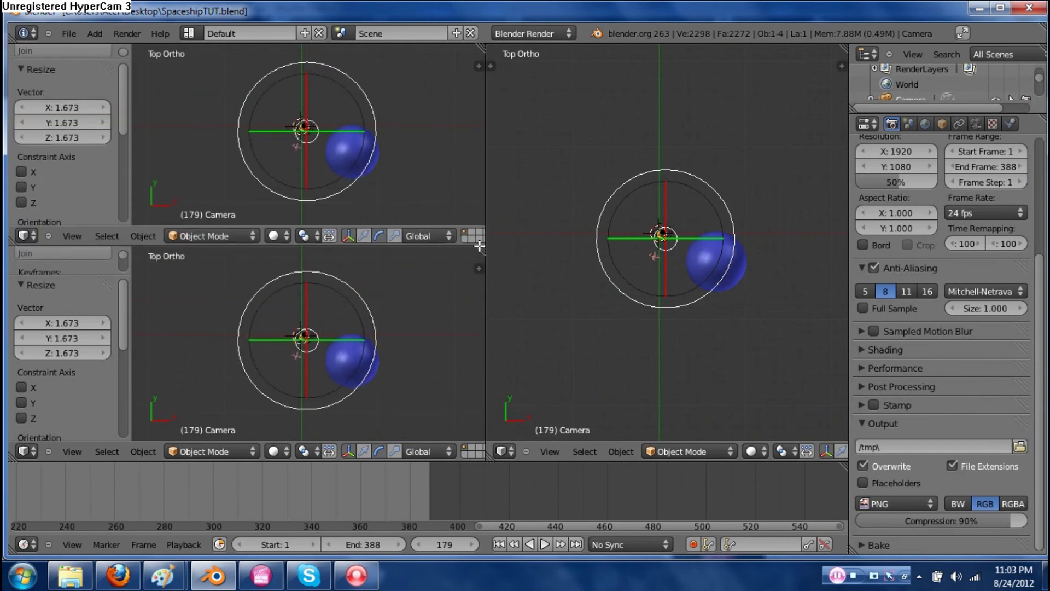
{"action": "left_click_drag", "start_coordinate": [480, 61], "coordinate": [280, 59]}
{"action": "left_click_drag", "start_coordinate": [481, 54], "coordinate": [481, 139]}
{"action": "left_click_drag", "start_coordinate": [840, 66], "coordinate": [821, 198]}
{"action": "left_click_drag", "start_coordinate": [484, 250], "coordinate": [348, 264]}
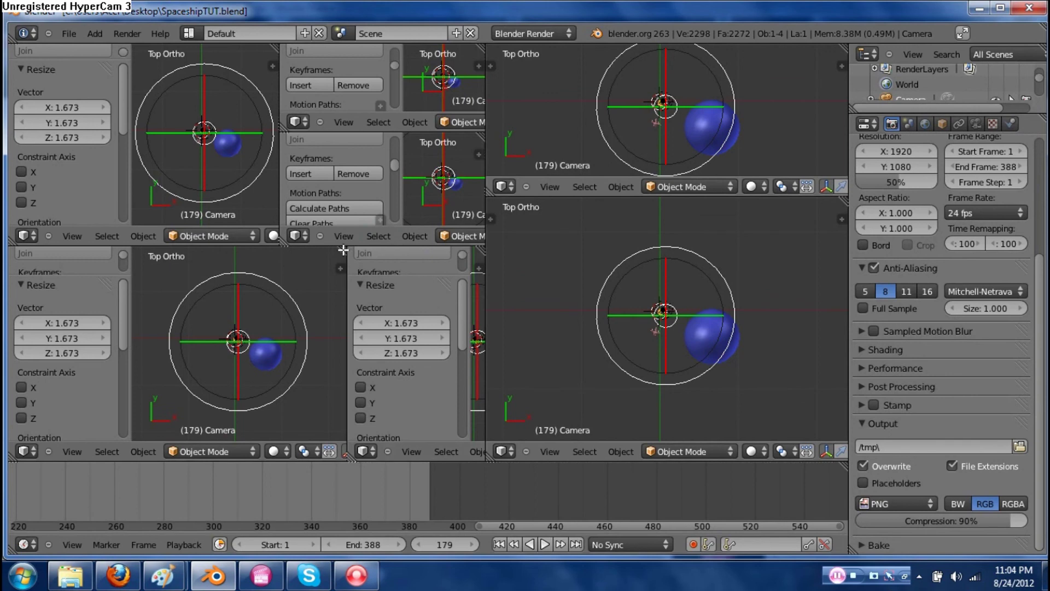
Merge the extra split areas until only two side-by-side 3D views remain
{"action": "left_click_drag", "start_coordinate": [344, 250], "coordinate": [408, 251]}
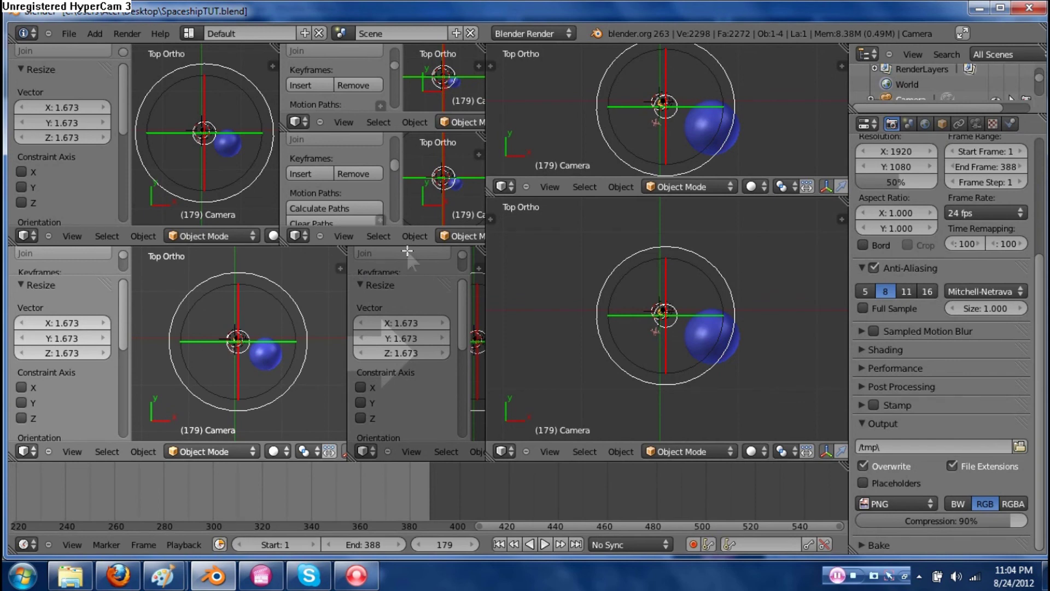
{"action": "left_click_drag", "start_coordinate": [407, 251], "coordinate": [407, 252]}
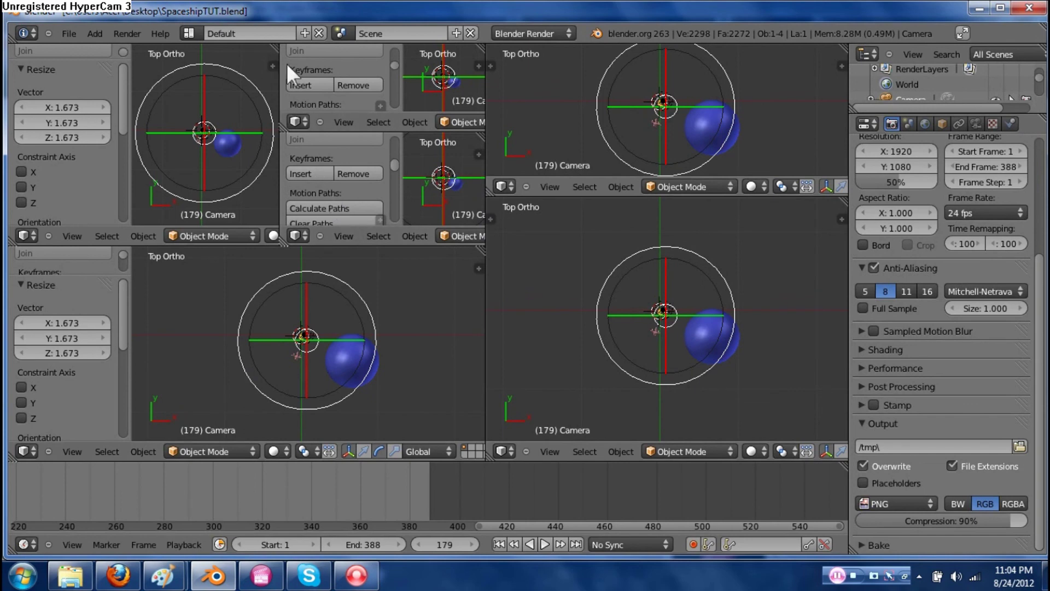
{"action": "left_click_drag", "start_coordinate": [482, 134], "coordinate": [466, 88]}
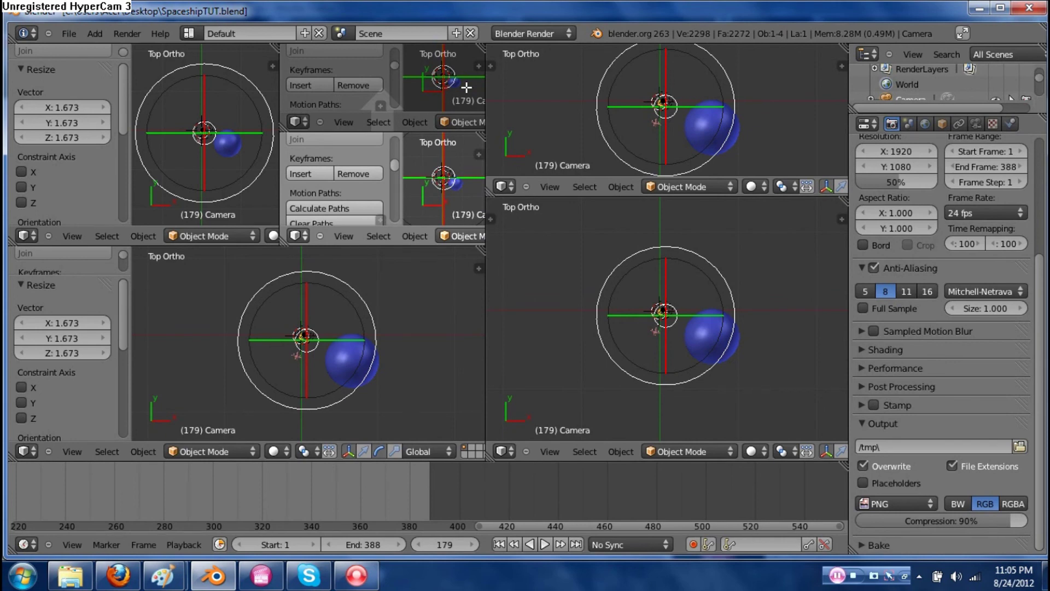
{"action": "left_click_drag", "start_coordinate": [466, 88], "coordinate": [459, 101]}
{"action": "left_click_drag", "start_coordinate": [278, 47], "coordinate": [328, 51]}
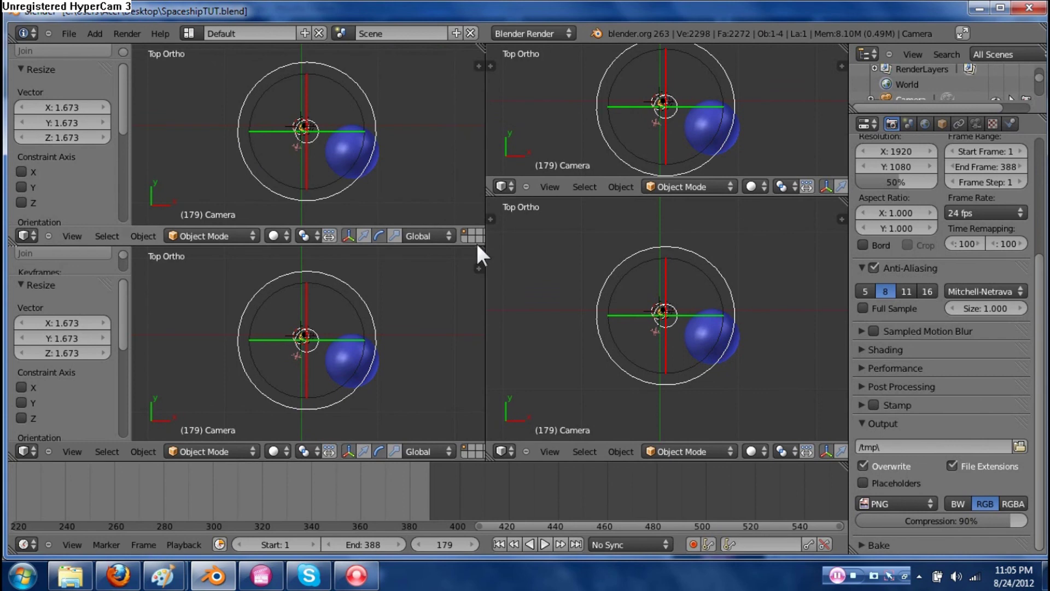
{"action": "left_click_drag", "start_coordinate": [480, 250], "coordinate": [473, 203]}
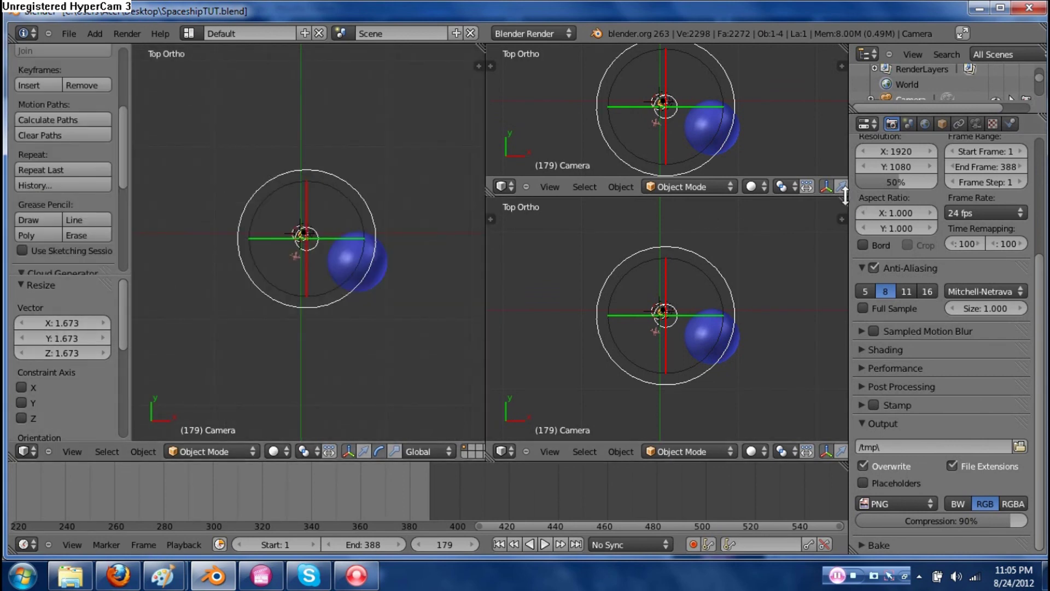
{"action": "left_click_drag", "start_coordinate": [845, 194], "coordinate": [836, 160]}
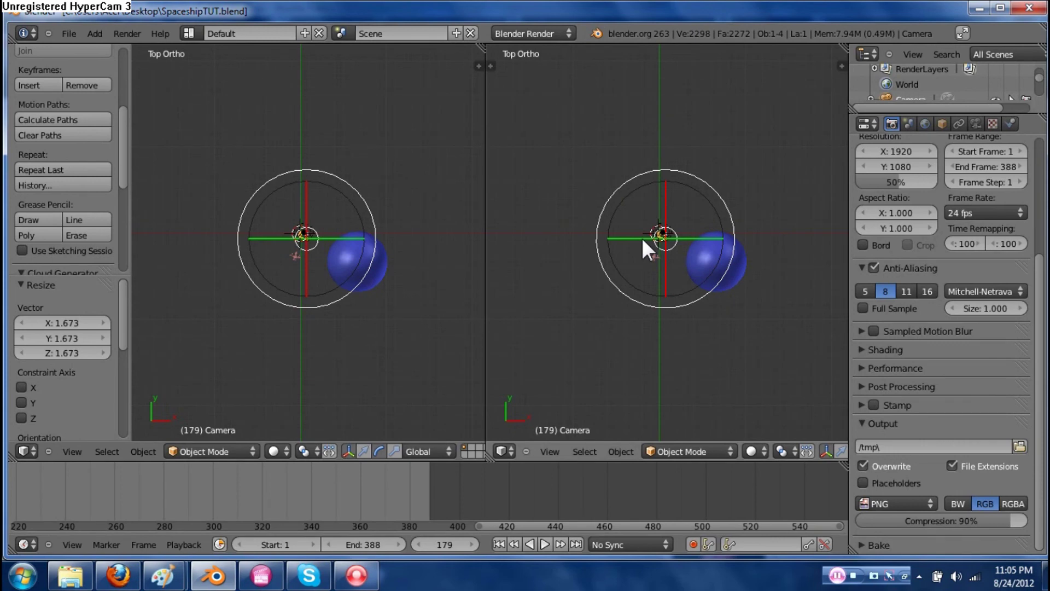
Show the camera's perspective in the second 3D view and rotate the camera about 155.3° in the top view
{"action": "key", "text": "KP_0"}
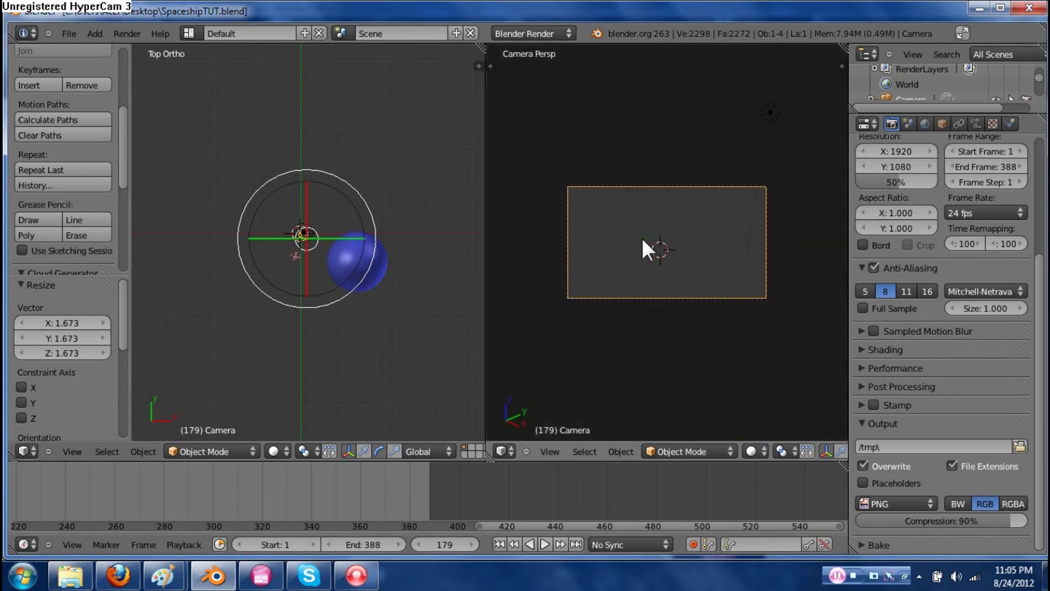
{"action": "scroll", "coordinate": [363, 257], "scroll_direction": "up", "scroll_amount": 8}
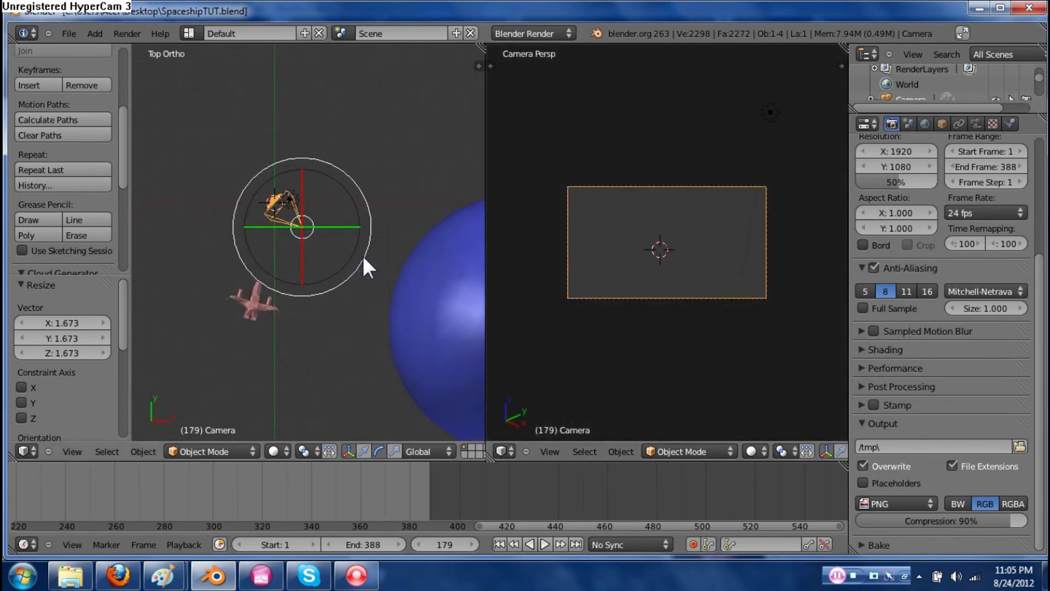
{"action": "scroll", "coordinate": [361, 255], "scroll_direction": "down", "scroll_amount": 3}
{"action": "key", "text": "r"}
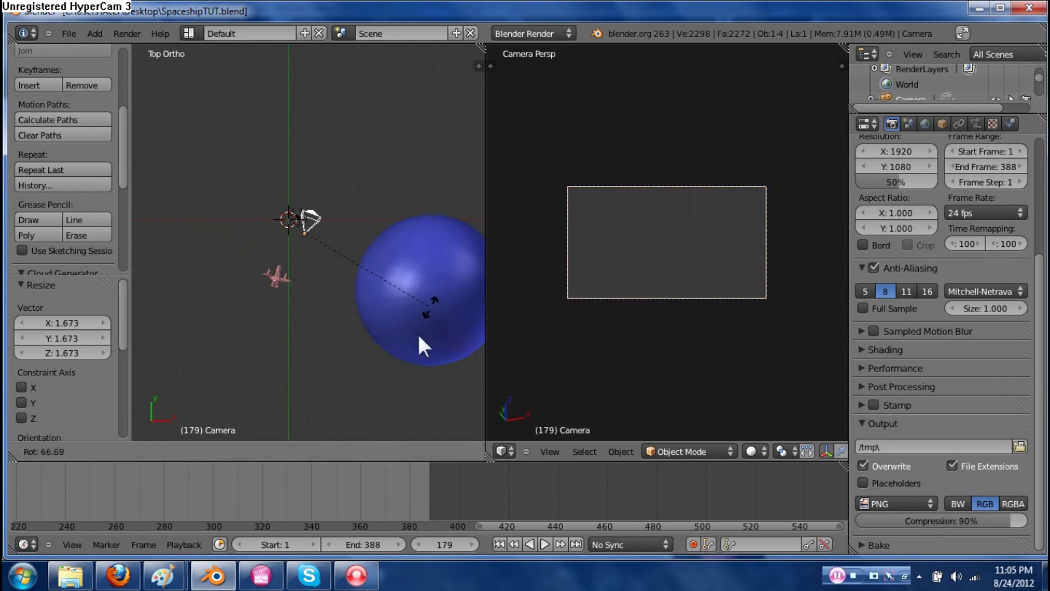
{"action": "left_click", "coordinate": [232, 365]}
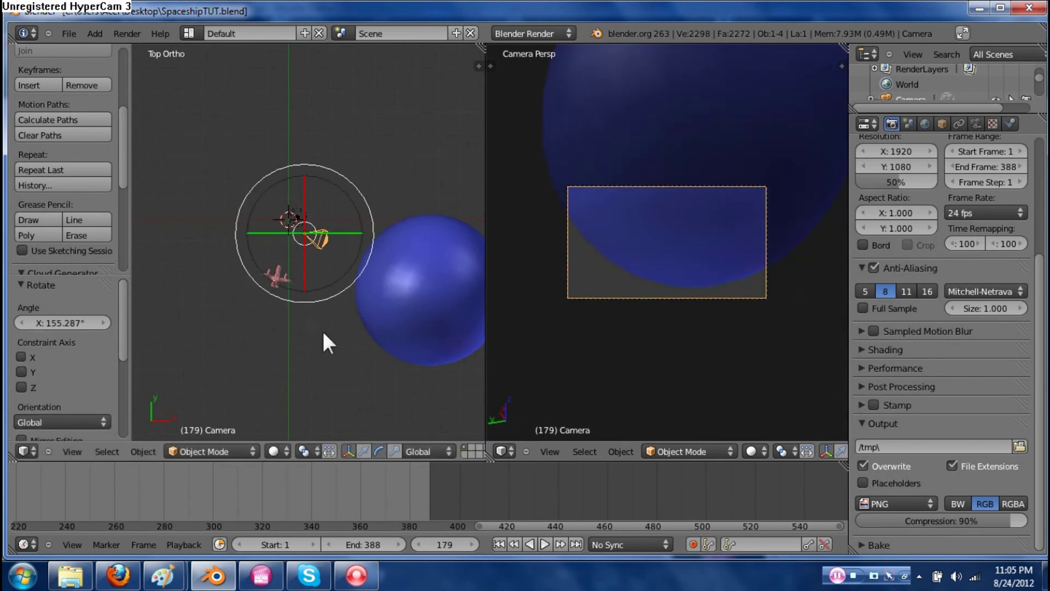
Rewind the animation, advance to frame 36 and rotate the camera about 54.7° in the top view
{"action": "middle_click_drag", "start_coordinate": [539, 521], "coordinate": [43, 529]}
{"action": "left_click", "coordinate": [499, 544]}
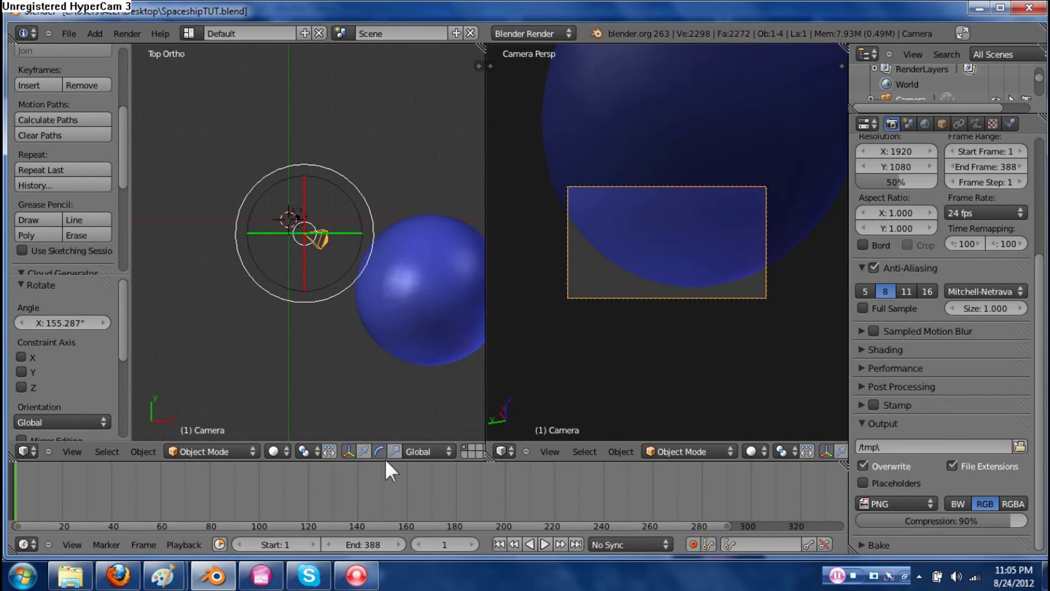
{"action": "left_click_drag", "start_coordinate": [47, 506], "coordinate": [103, 505]}
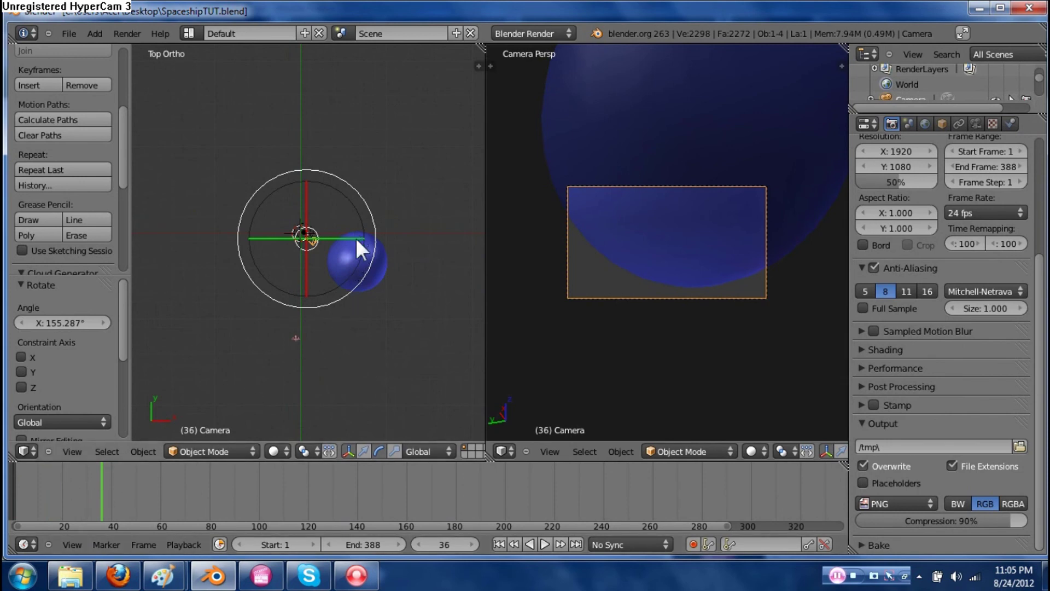
{"action": "key", "text": "r"}
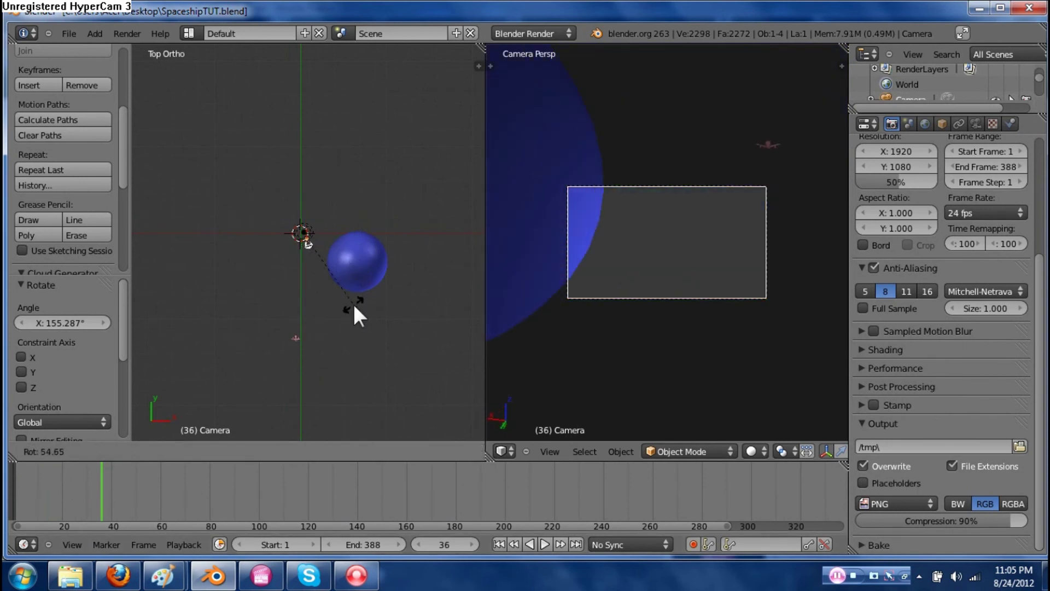
{"action": "left_click", "coordinate": [354, 304]}
Move the camera near the spaceship by about X -20.6 and Y -80.5, and raise it about 12.8 along Z
{"action": "key", "text": "g"}
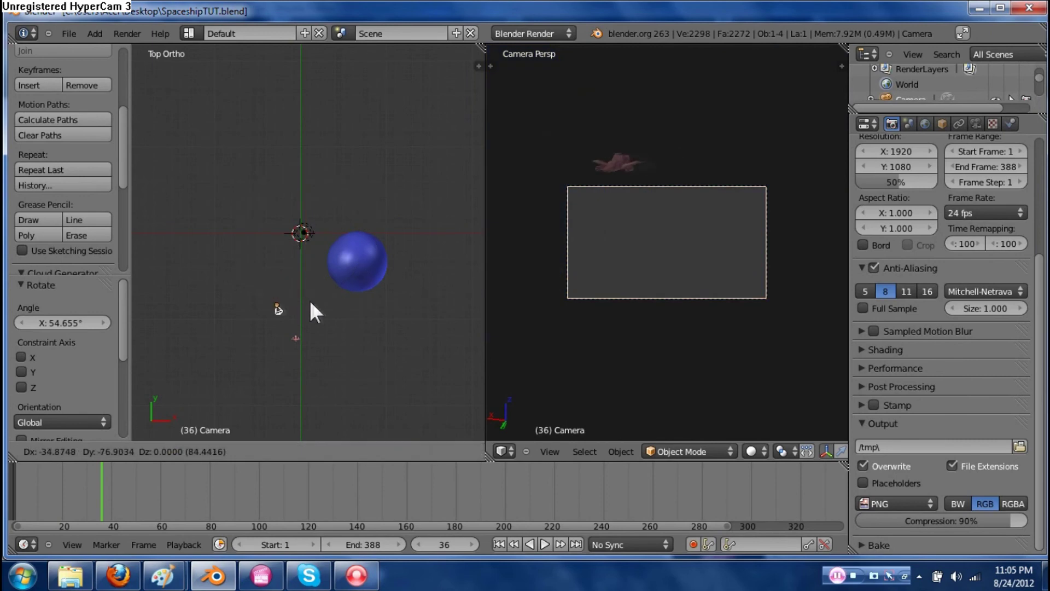
{"action": "left_click", "coordinate": [322, 306]}
{"action": "key", "text": "g"}
{"action": "key", "text": "z"}
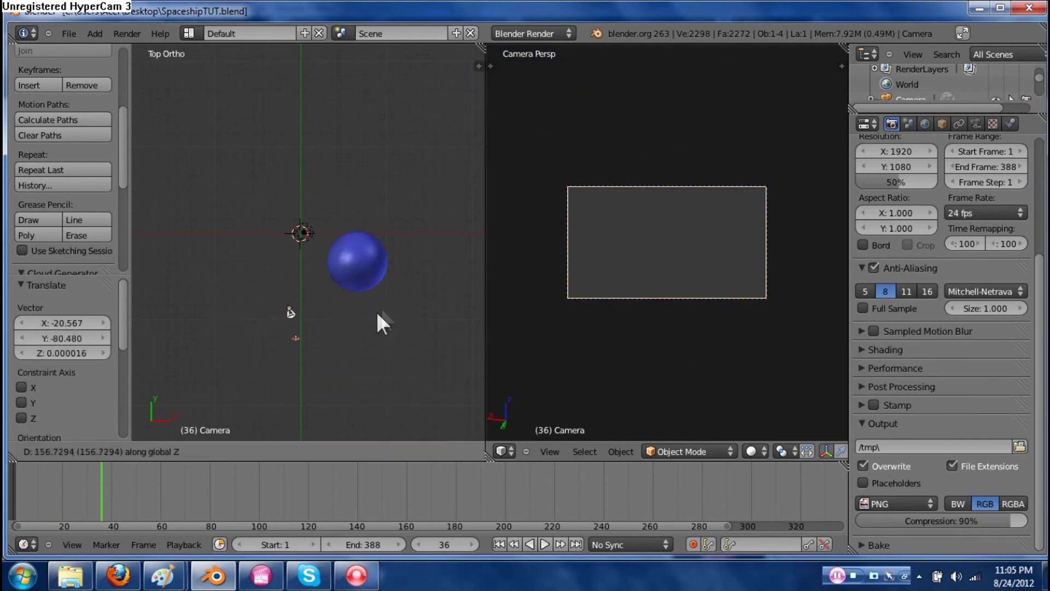
{"action": "left_click", "coordinate": [384, 311]}
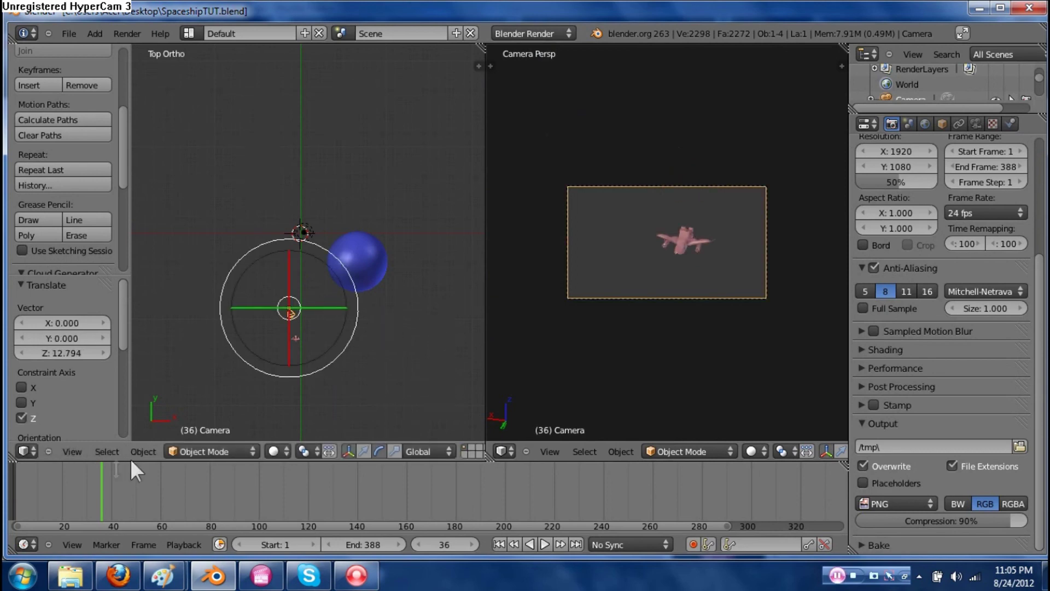
At frame 80, move the camera about X 3.6 and Y 36.7, rotate it about 0.13° and lower it about 3.2 along Z
{"action": "left_click_drag", "start_coordinate": [108, 489], "coordinate": [209, 490]}
{"action": "left_click_drag", "start_coordinate": [294, 309], "coordinate": [298, 277]}
{"action": "key", "text": "r"}
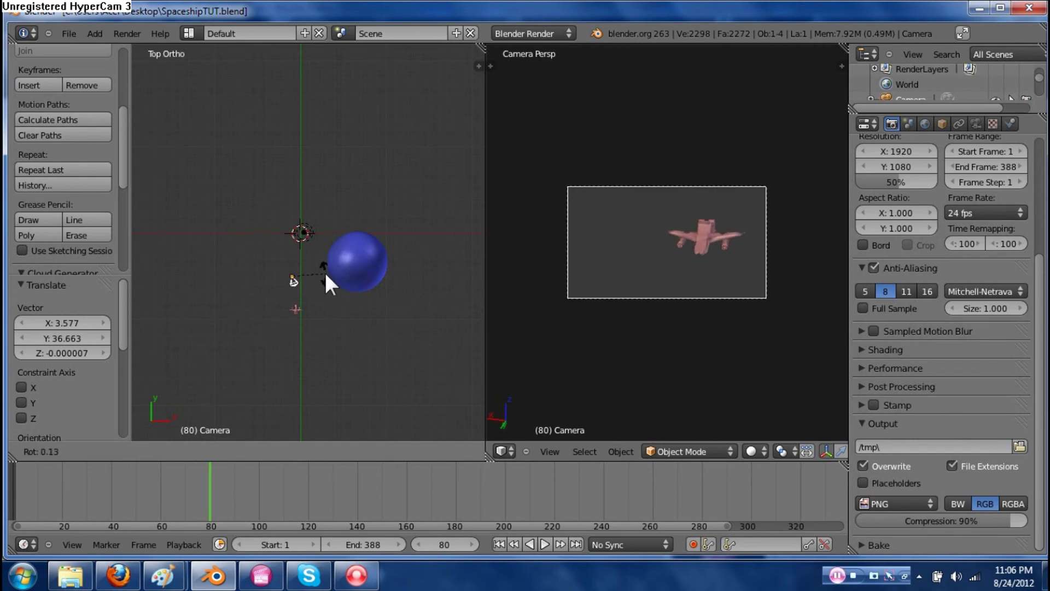
{"action": "left_click", "coordinate": [324, 272]}
{"action": "key", "text": "g"}
{"action": "key", "text": "z"}
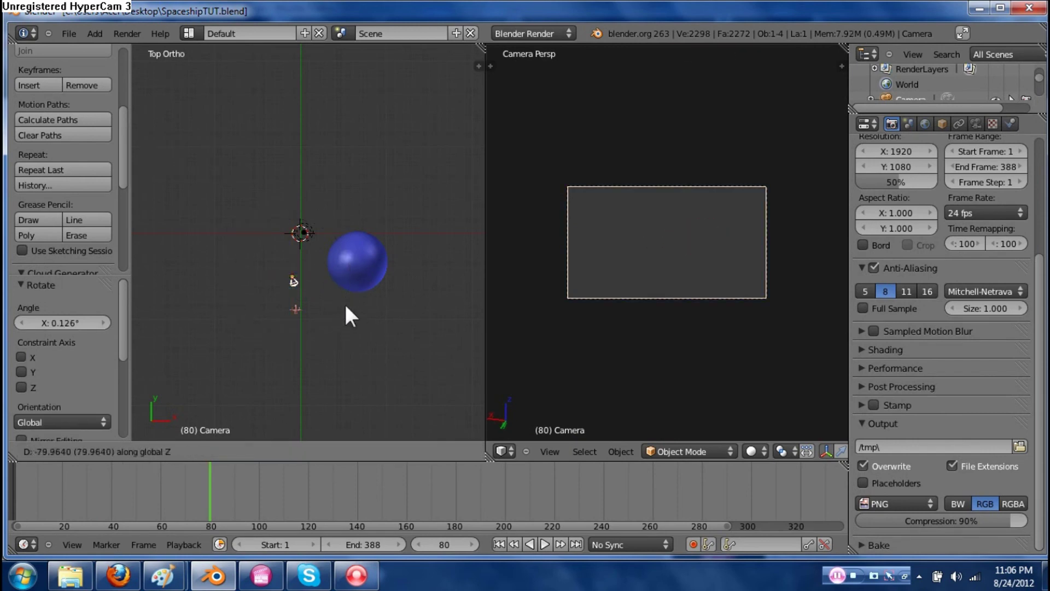
{"action": "left_click", "coordinate": [344, 304]}
From a side angle, rotate the camera about -22.3° and lower it about 13.1 to frame the spaceship
{"action": "scroll", "coordinate": [335, 376], "scroll_direction": "up", "scroll_amount": 3}
{"action": "middle_click_drag", "start_coordinate": [335, 375], "coordinate": [362, 293]}
{"action": "key", "text": "r"}
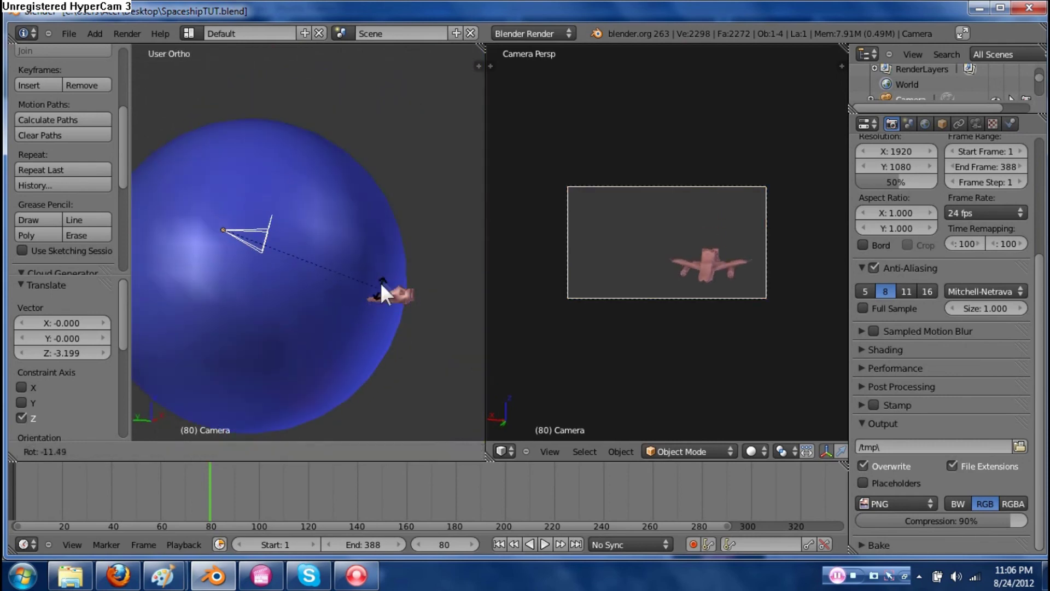
{"action": "left_click", "coordinate": [382, 254]}
{"action": "key", "text": "g"}
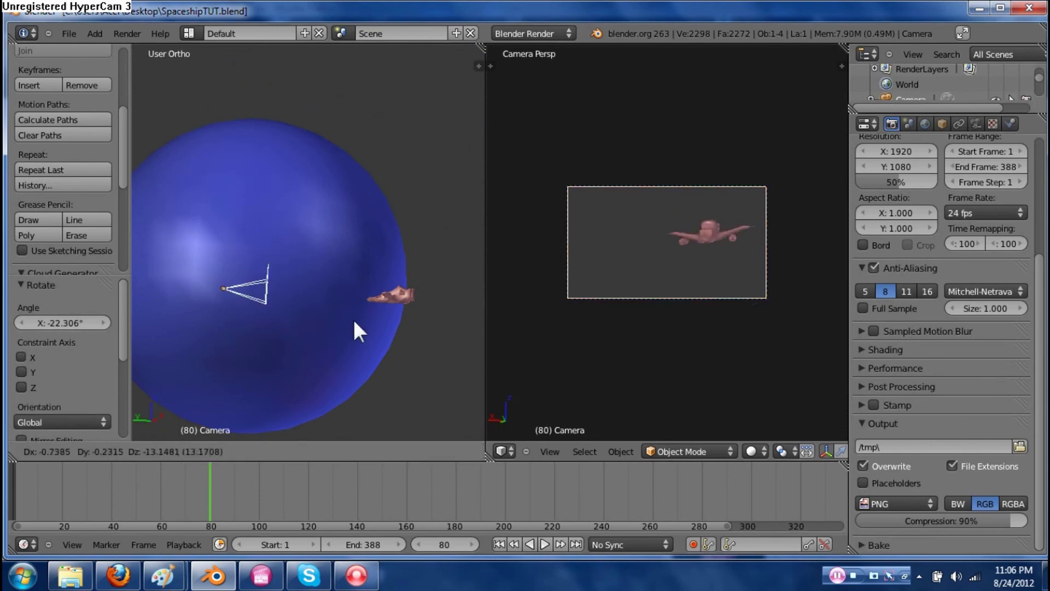
{"action": "left_click", "coordinate": [355, 322]}
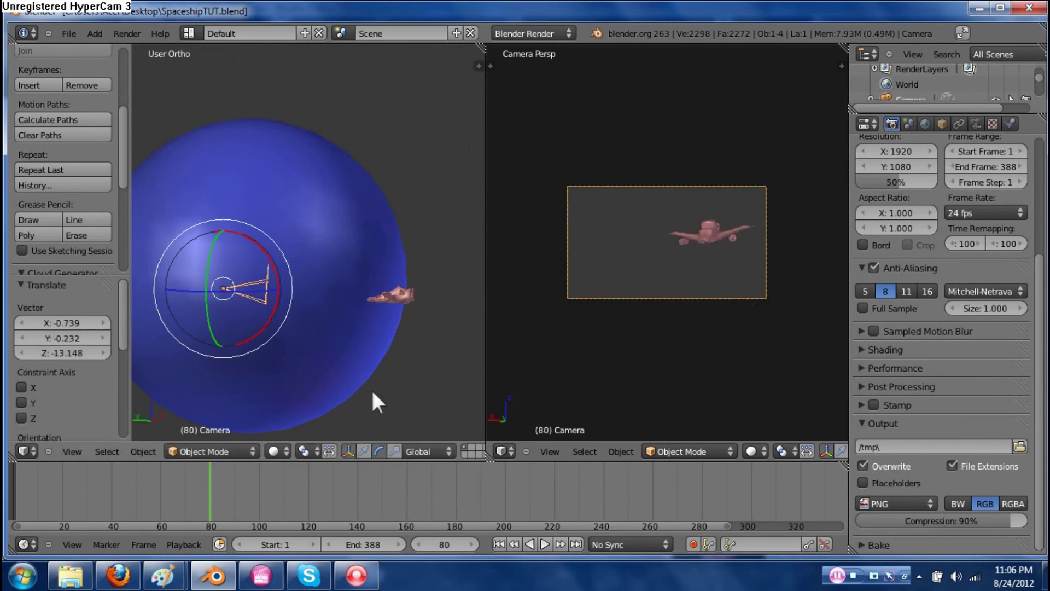
Return to frame 1 and insert Location, Rotation and Scaling keyframes for the camera
{"action": "left_click_drag", "start_coordinate": [71, 512], "coordinate": [10, 500]}
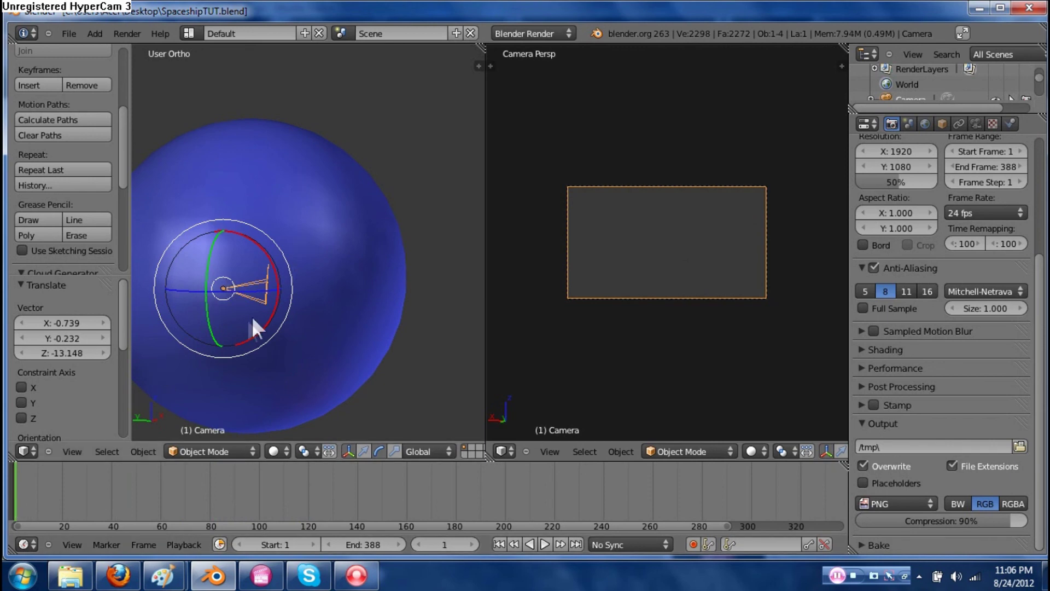
{"action": "key", "text": "i"}
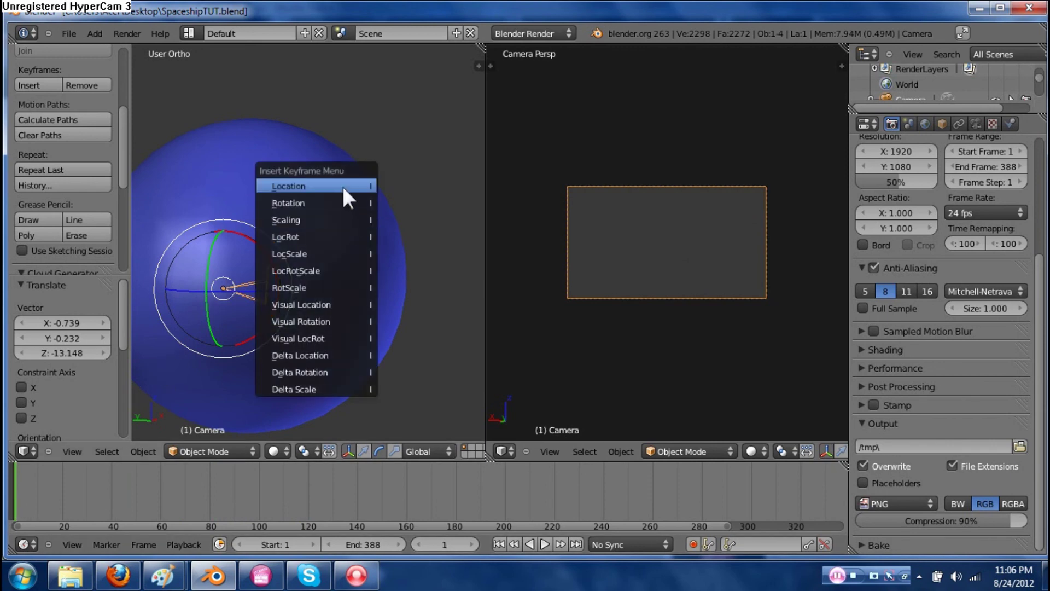
{"action": "left_click", "coordinate": [342, 185]}
{"action": "key", "text": "i"}
{"action": "left_click", "coordinate": [342, 201]}
{"action": "key", "text": "i"}
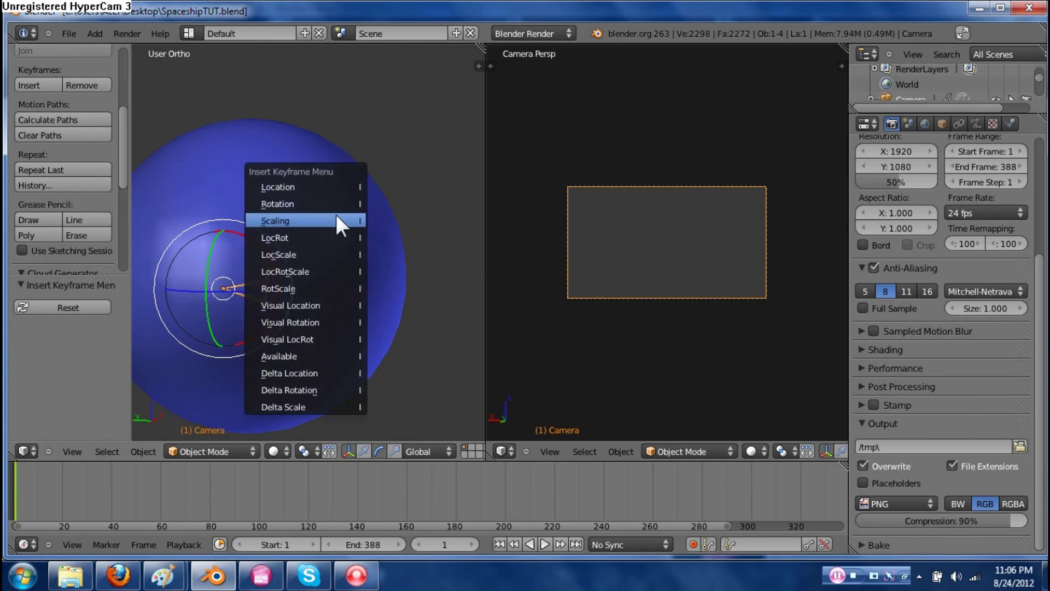
{"action": "left_click", "coordinate": [335, 216]}
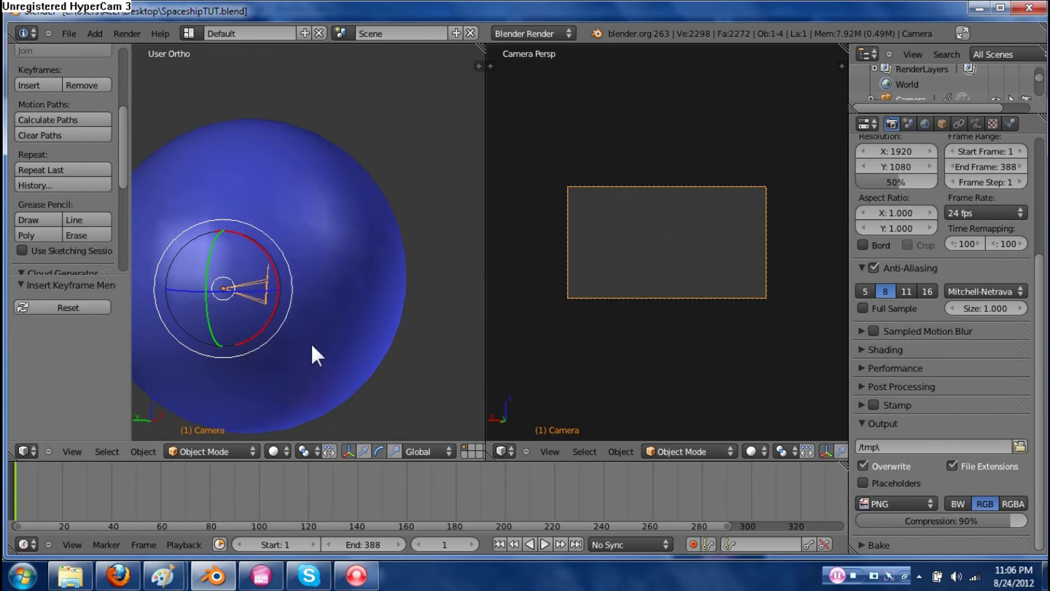
Play the animation, stop at frame 133 and insert Location and Rotation keyframes for the camera
{"action": "scroll", "coordinate": [312, 346], "scroll_direction": "down", "scroll_amount": 2}
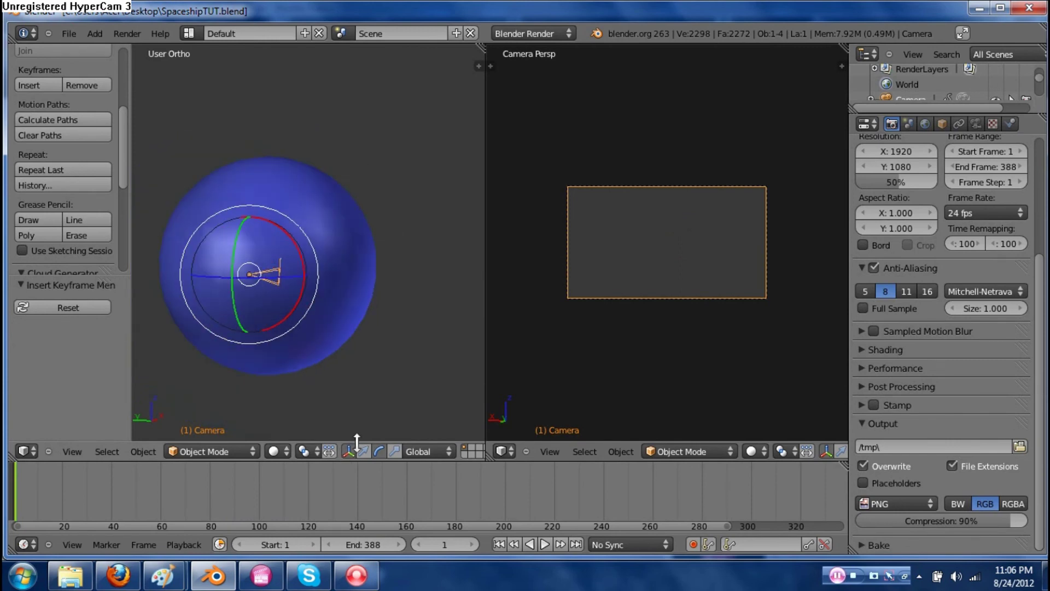
{"action": "left_click", "coordinate": [544, 543]}
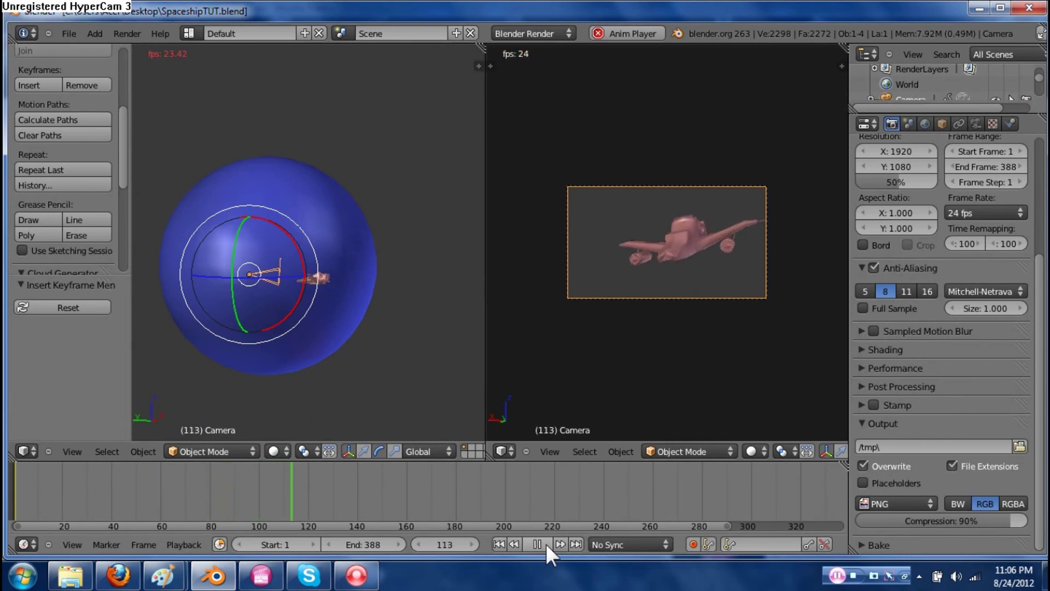
{"action": "left_click", "coordinate": [546, 543]}
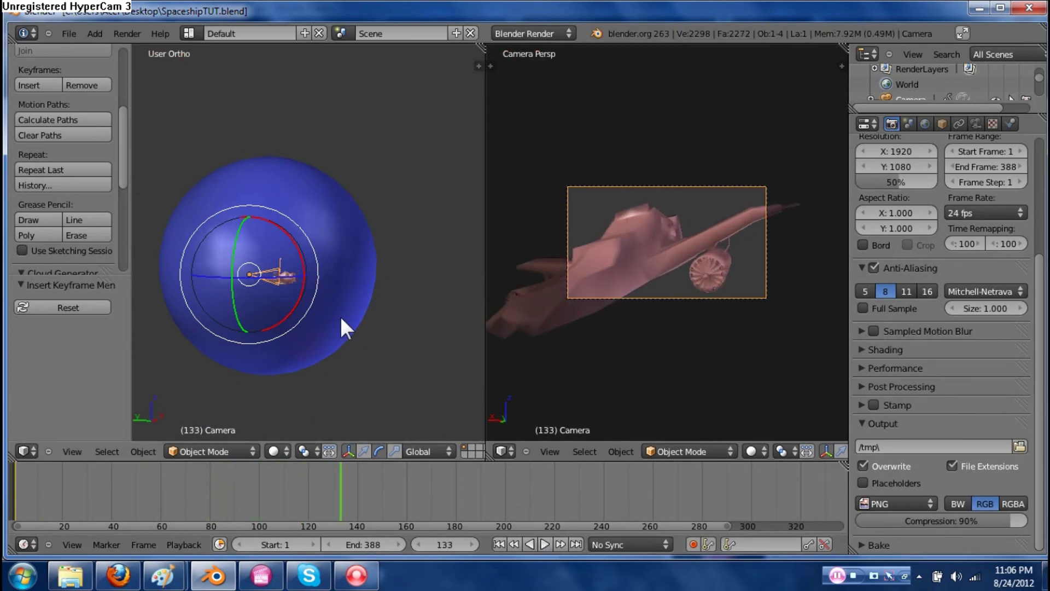
{"action": "key", "text": "i"}
{"action": "left_click", "coordinate": [333, 283]}
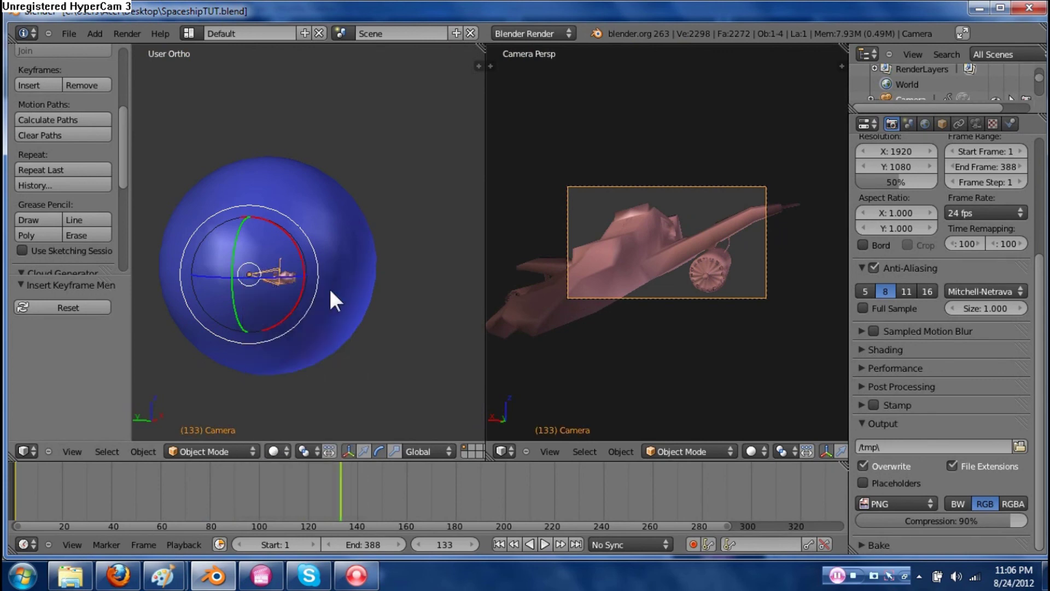
{"action": "key", "text": "i"}
{"action": "left_click", "coordinate": [324, 312]}
Scrub back through the shot, return to frame 133 and play on to frame 148
{"action": "left_click_drag", "start_coordinate": [343, 482], "coordinate": [257, 480]}
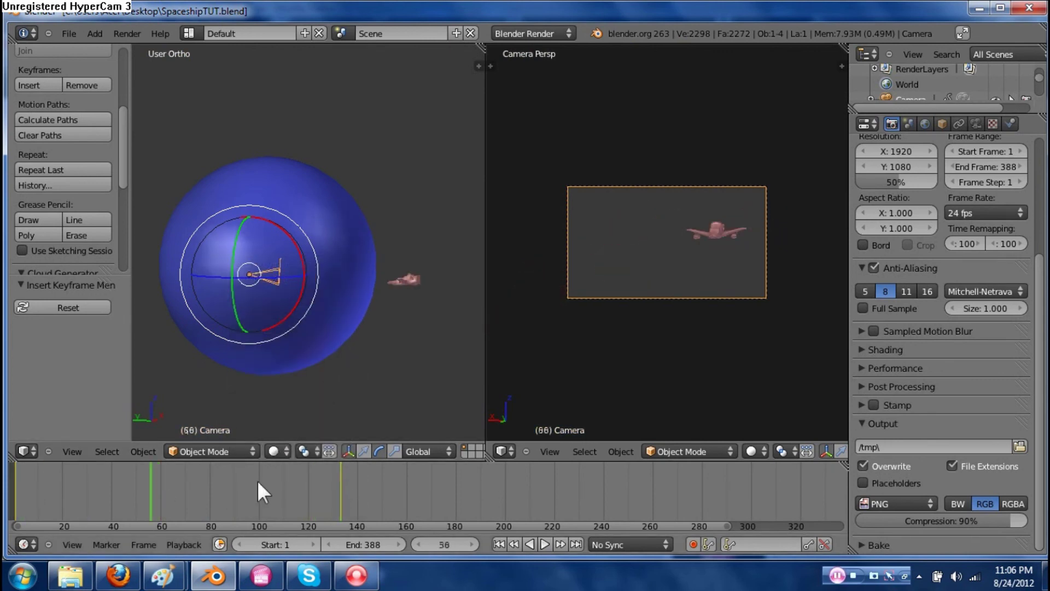
{"action": "left_click", "coordinate": [342, 480]}
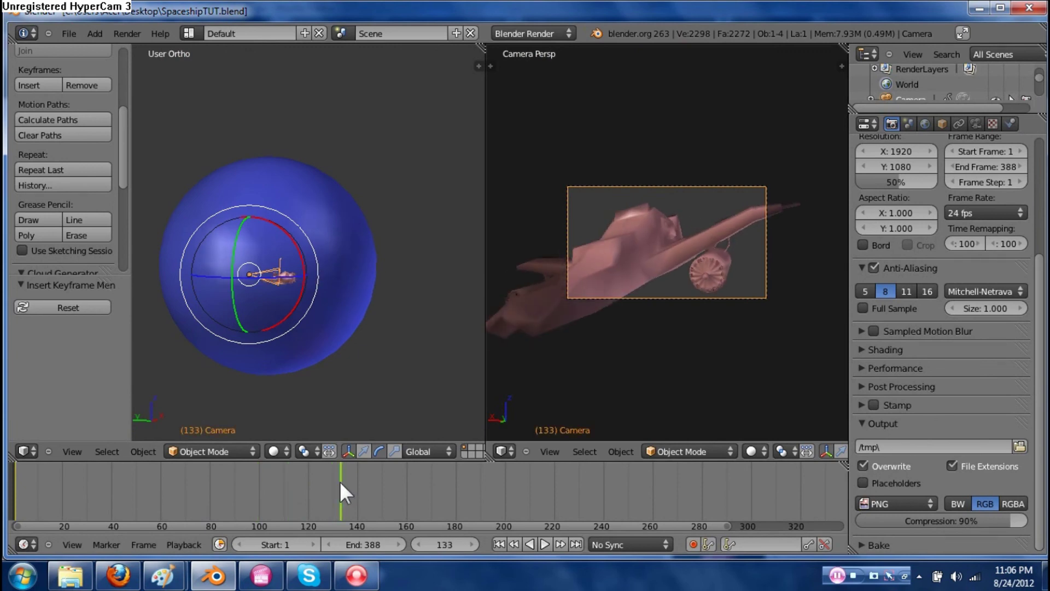
{"action": "left_click", "coordinate": [543, 542]}
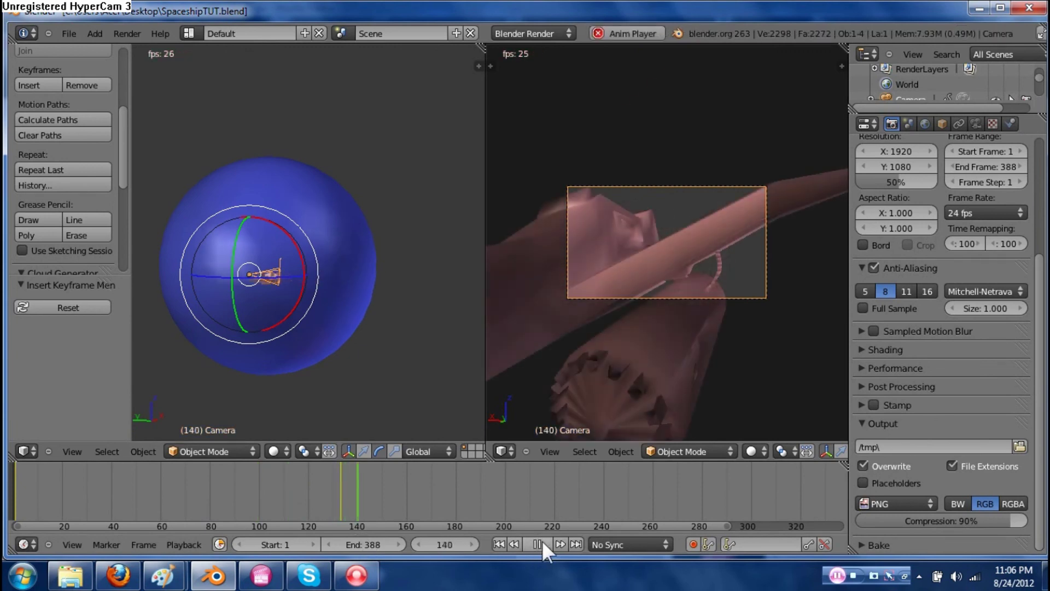
{"action": "left_click", "coordinate": [538, 542]}
Rotate the camera about -104.5° at frame 148 so that it turns towards the planet
{"action": "middle_click_drag", "start_coordinate": [365, 331], "coordinate": [328, 386]}
{"action": "key", "text": "r"}
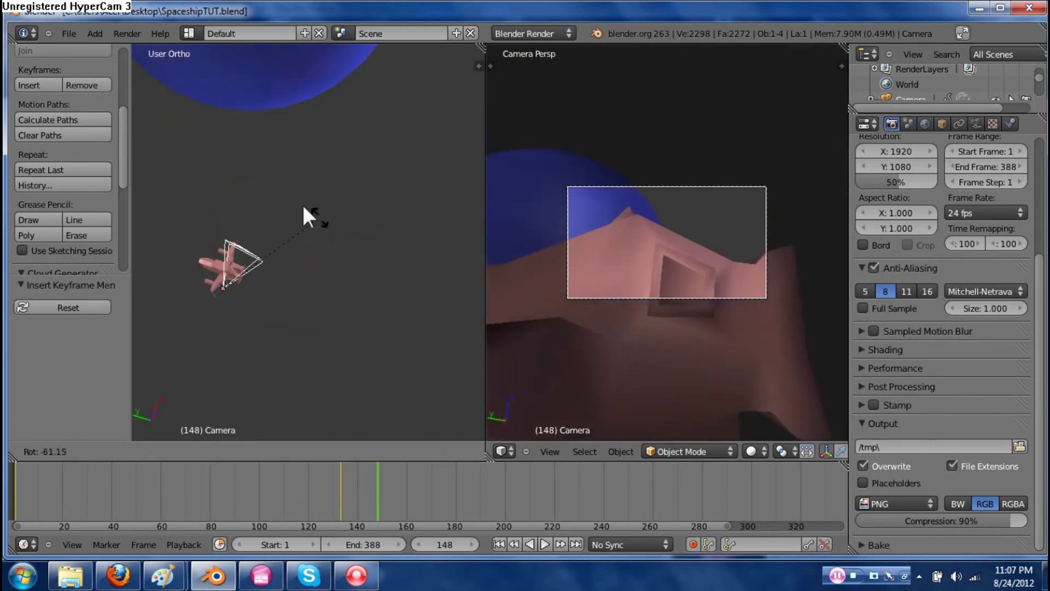
{"action": "left_click", "coordinate": [244, 206]}
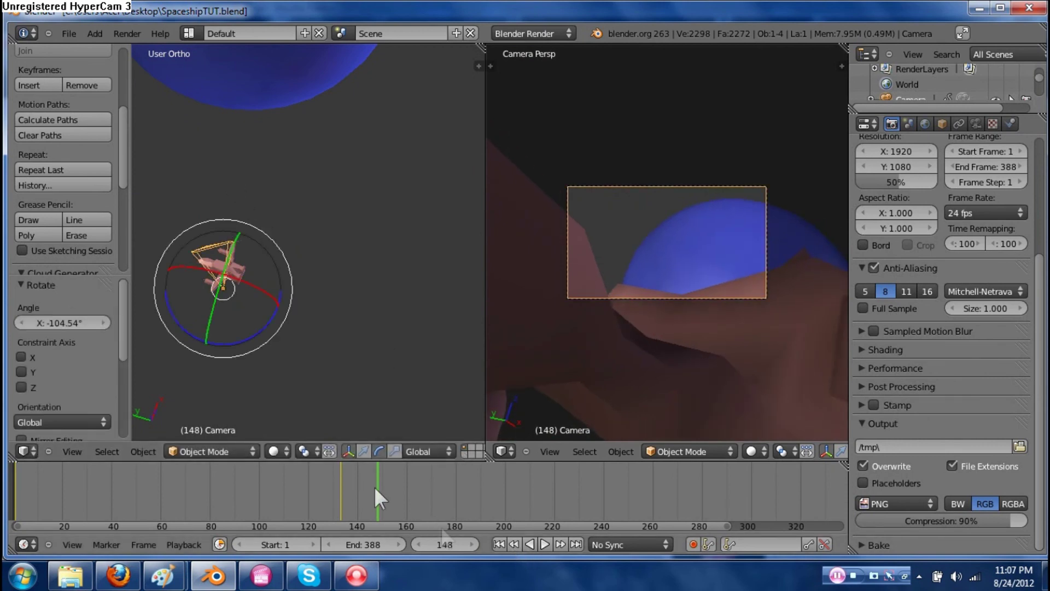
Insert Location, Rotation and Scaling keyframes for the camera at frame 148
{"action": "key", "text": "i"}
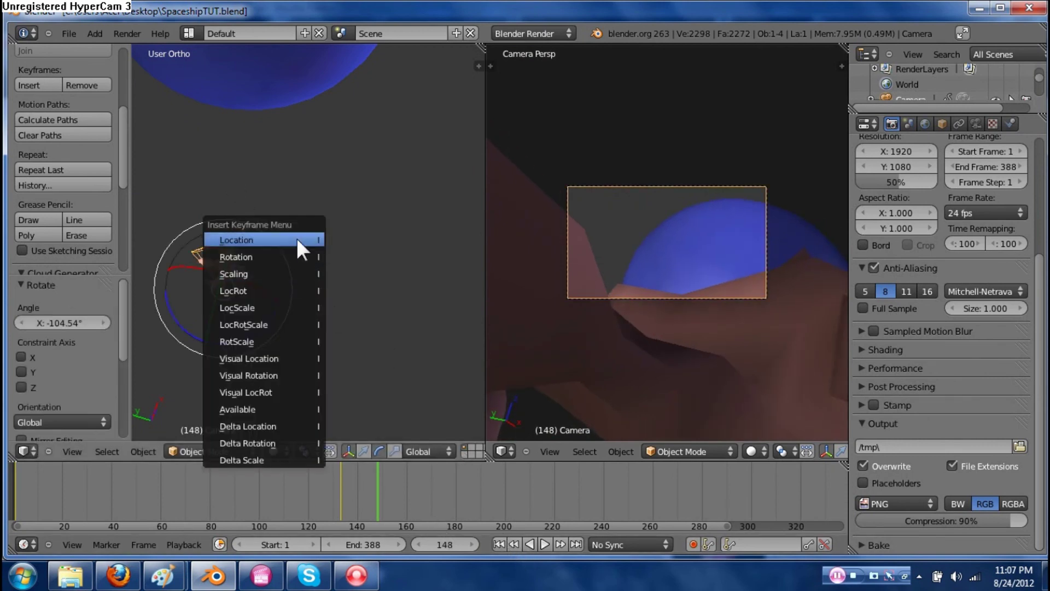
{"action": "left_click", "coordinate": [296, 239]}
{"action": "key", "text": "i"}
{"action": "left_click", "coordinate": [291, 258]}
{"action": "key", "text": "i"}
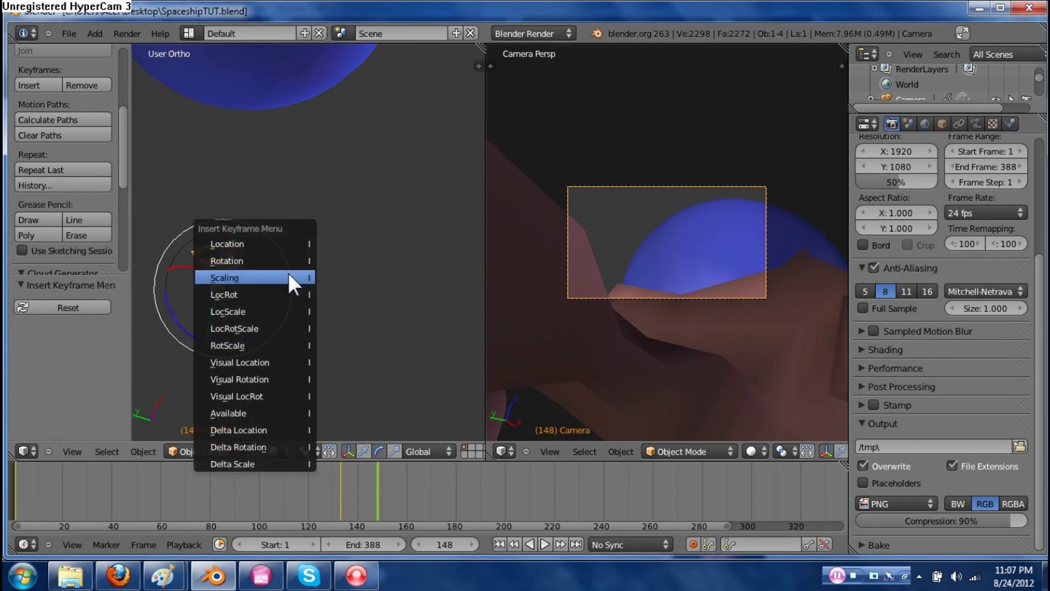
{"action": "left_click", "coordinate": [287, 273]}
Play the animation on to frame 180 and rotate the camera about 0.7°
{"action": "left_click", "coordinate": [543, 541]}
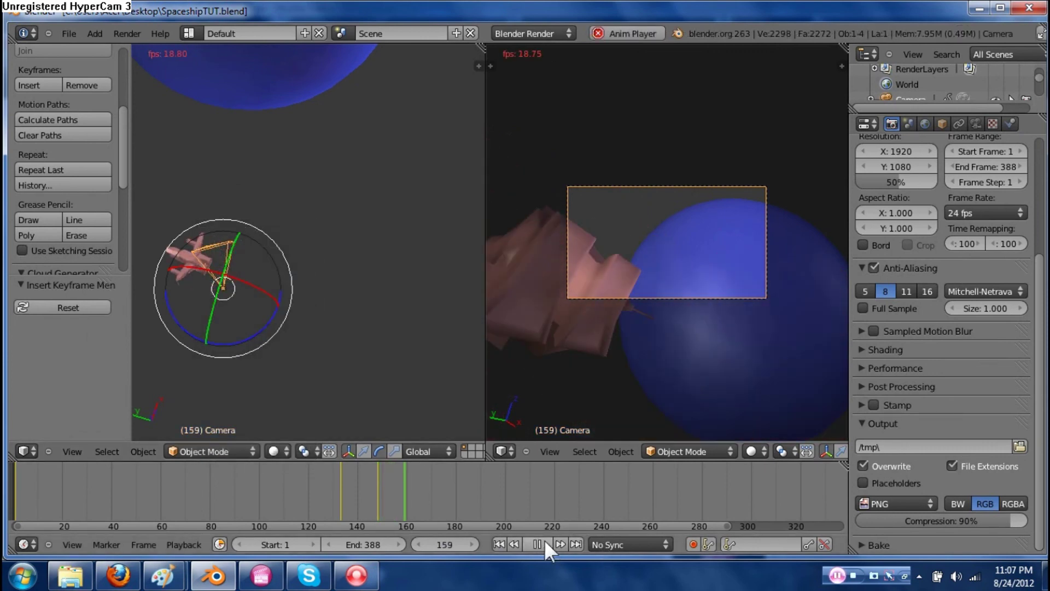
{"action": "left_click", "coordinate": [544, 539]}
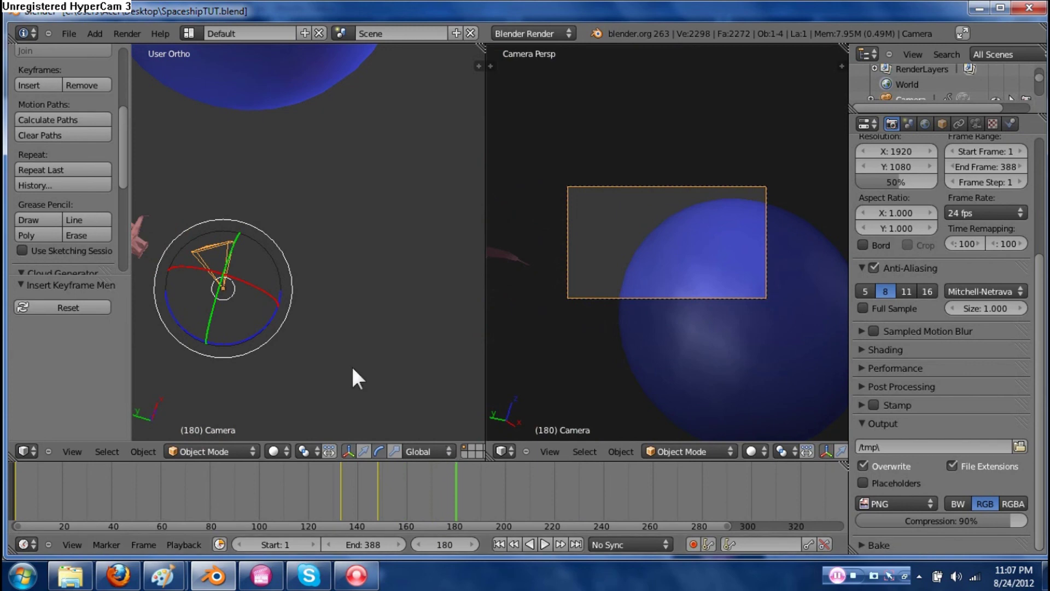
{"action": "middle_click_drag", "start_coordinate": [325, 353], "coordinate": [393, 302], "text": "shift"}
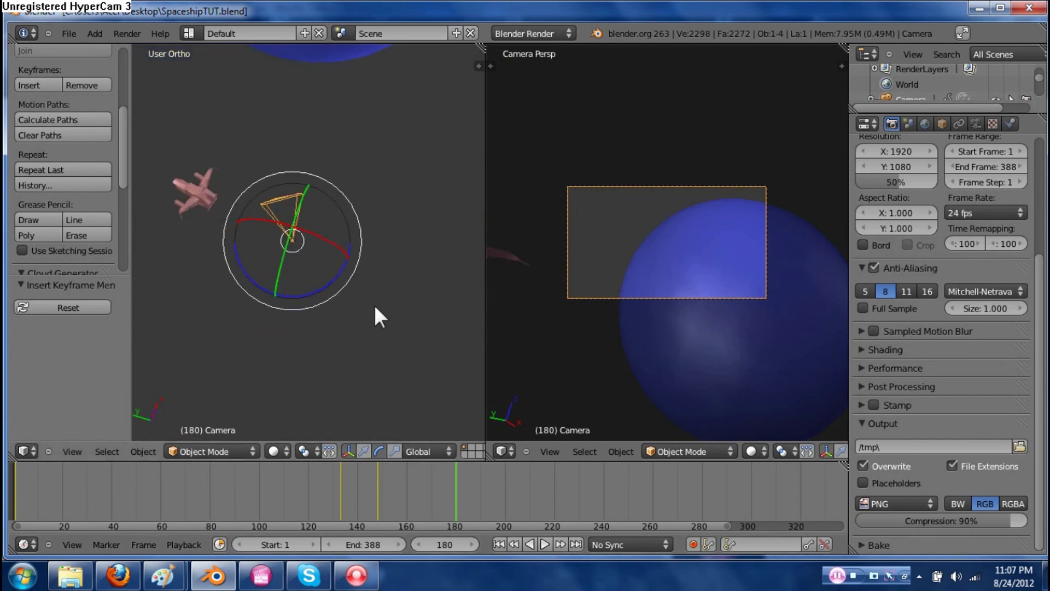
{"action": "key", "text": "r"}
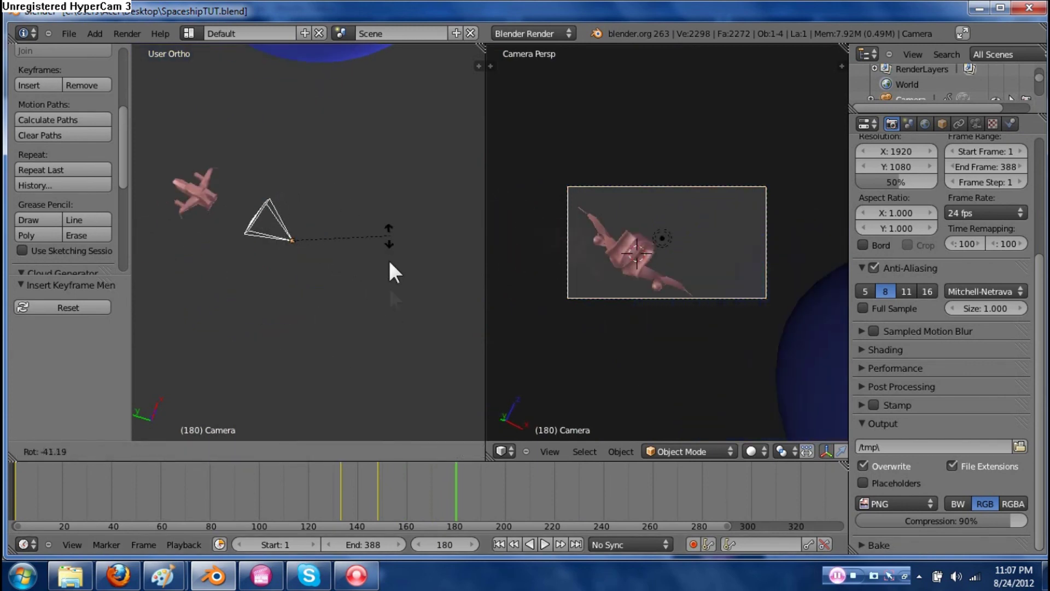
{"action": "left_click", "coordinate": [380, 310]}
Move the camera about -31 in X from the top view, then lower it about 13 in Z from an oblique view
{"action": "middle_click_drag", "start_coordinate": [301, 241], "coordinate": [300, 240]}
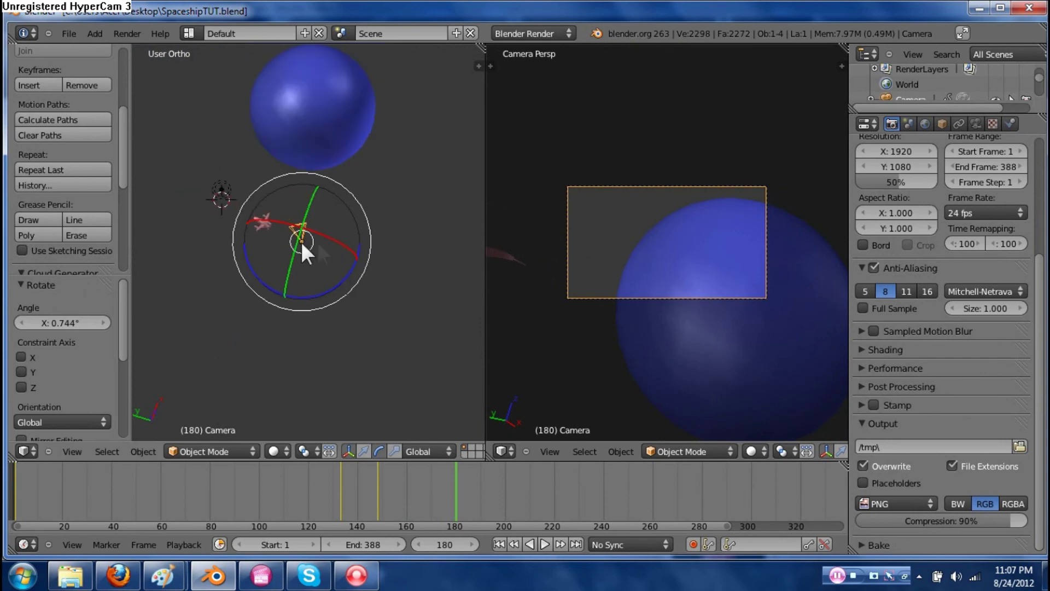
{"action": "key", "text": "KP_7"}
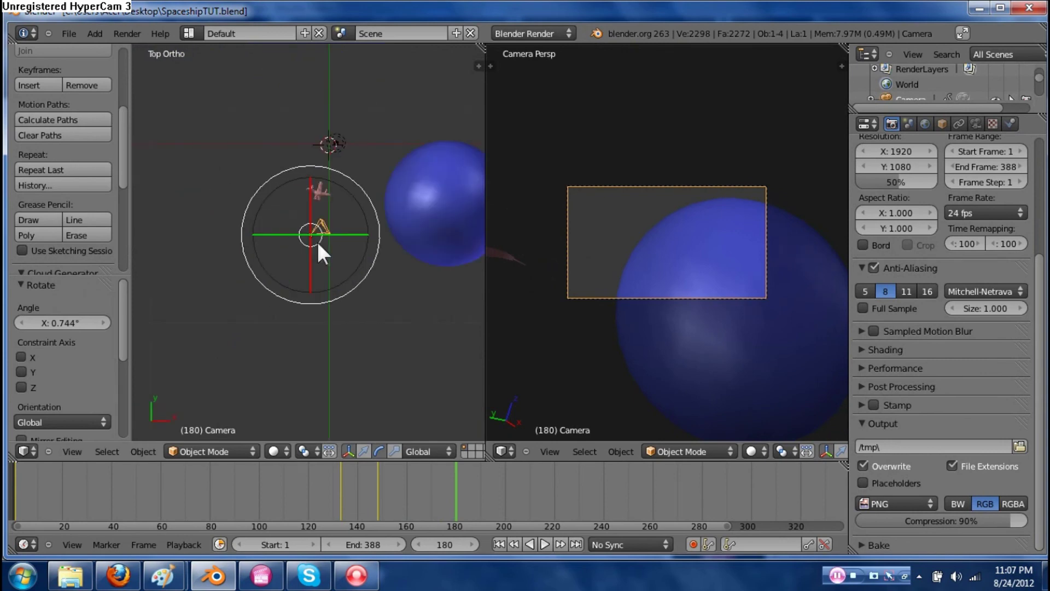
{"action": "key", "text": "g"}
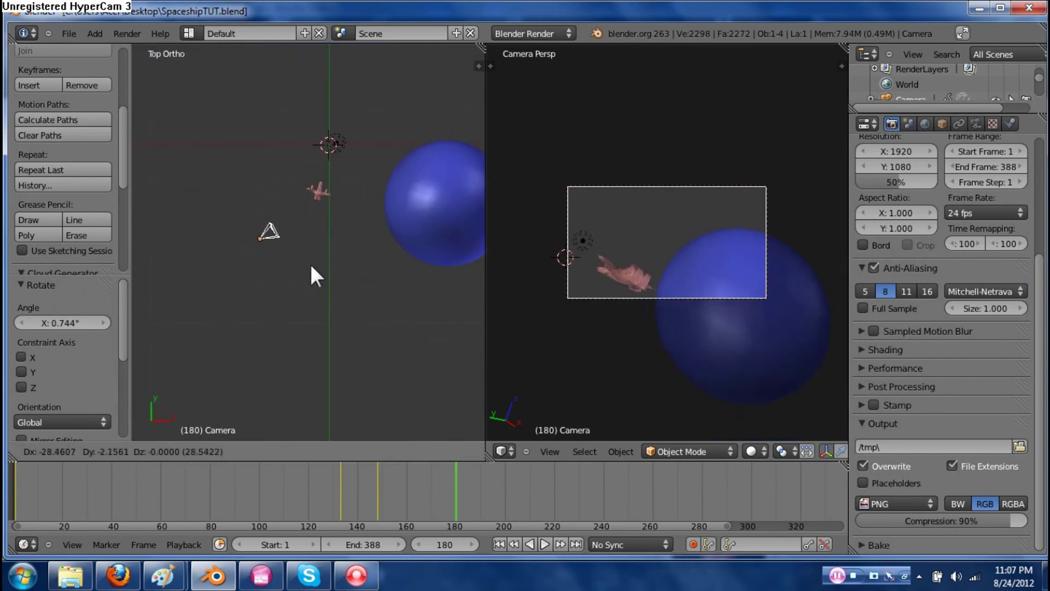
{"action": "left_click", "coordinate": [310, 266]}
{"action": "middle_click_drag", "start_coordinate": [388, 313], "coordinate": [382, 162]}
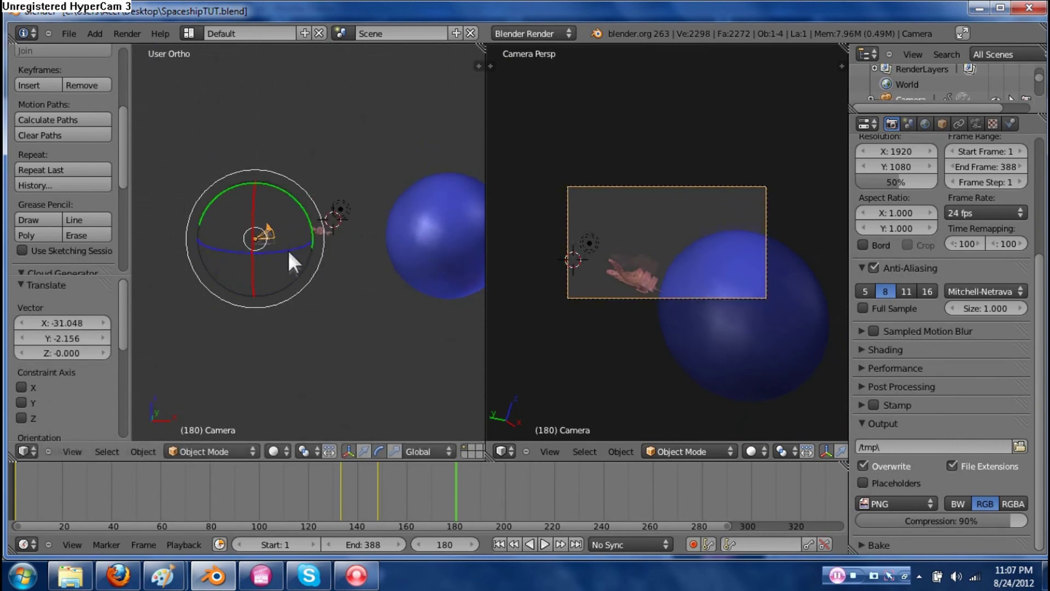
{"action": "key", "text": "g"}
{"action": "left_click", "coordinate": [286, 268]}
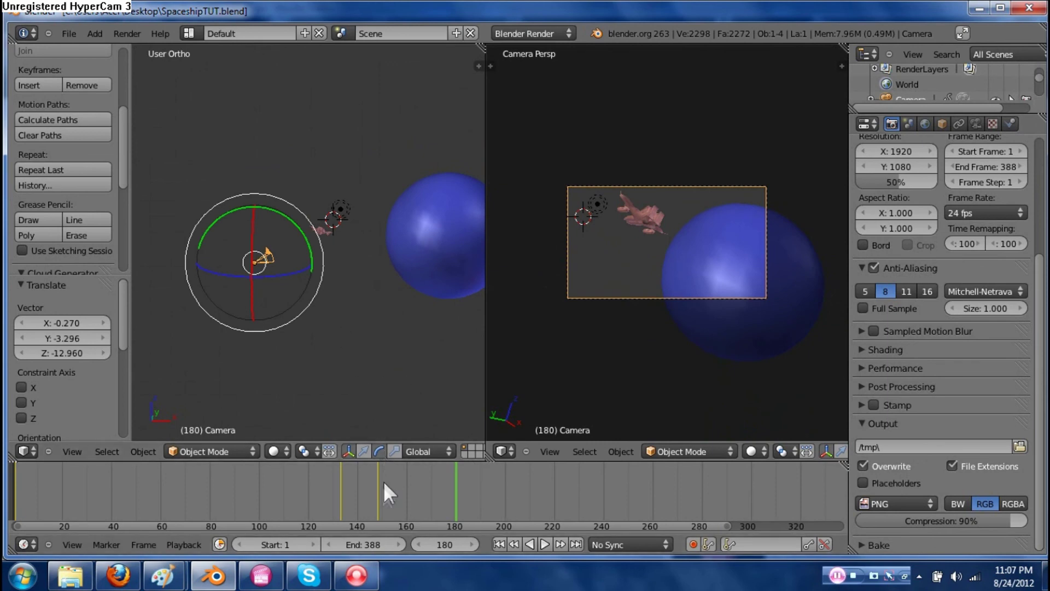
Insert Location and Rotation keyframes for the camera at frame 180
{"action": "key", "text": "i"}
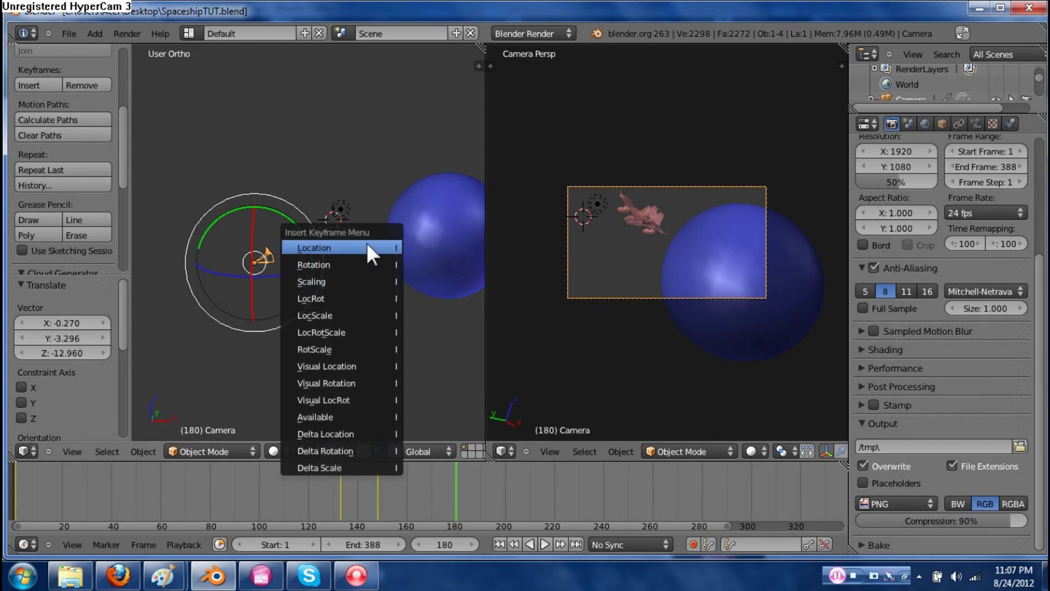
{"action": "left_click", "coordinate": [366, 244]}
{"action": "key", "text": "i"}
{"action": "left_click", "coordinate": [361, 261]}
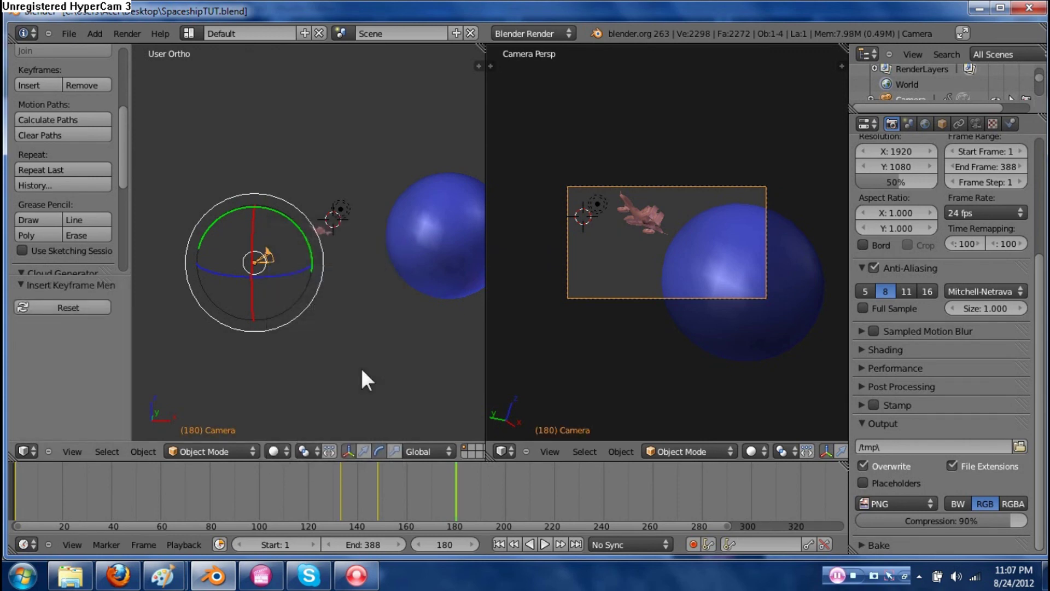
Scrub back and replay the shot several times from about frame 120 to check the camera move past the spaceship
{"action": "left_click", "coordinate": [378, 482]}
{"action": "key", "text": "alt+a"}
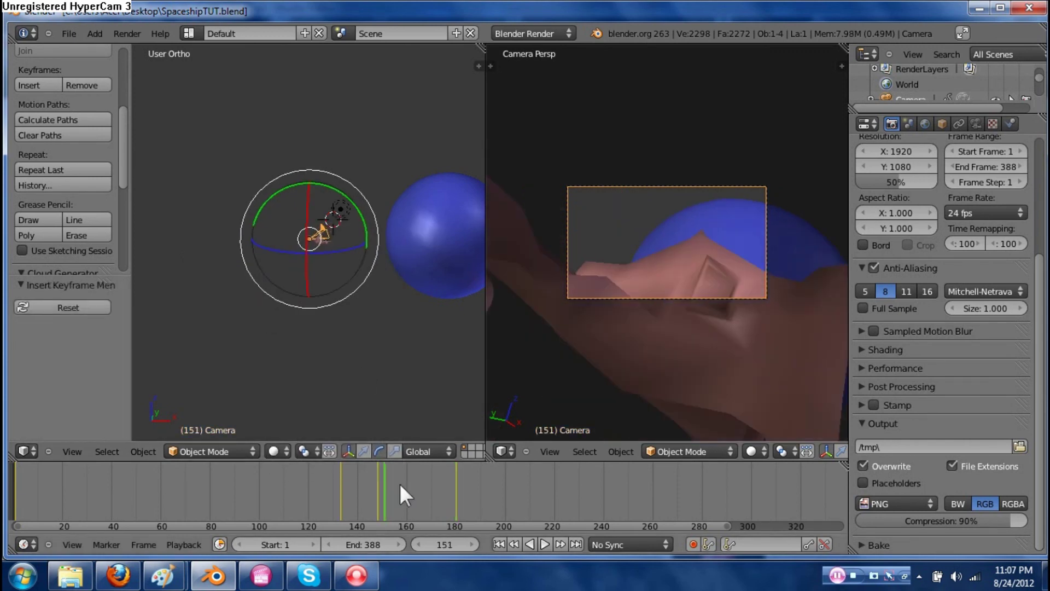
{"action": "left_click", "coordinate": [304, 484]}
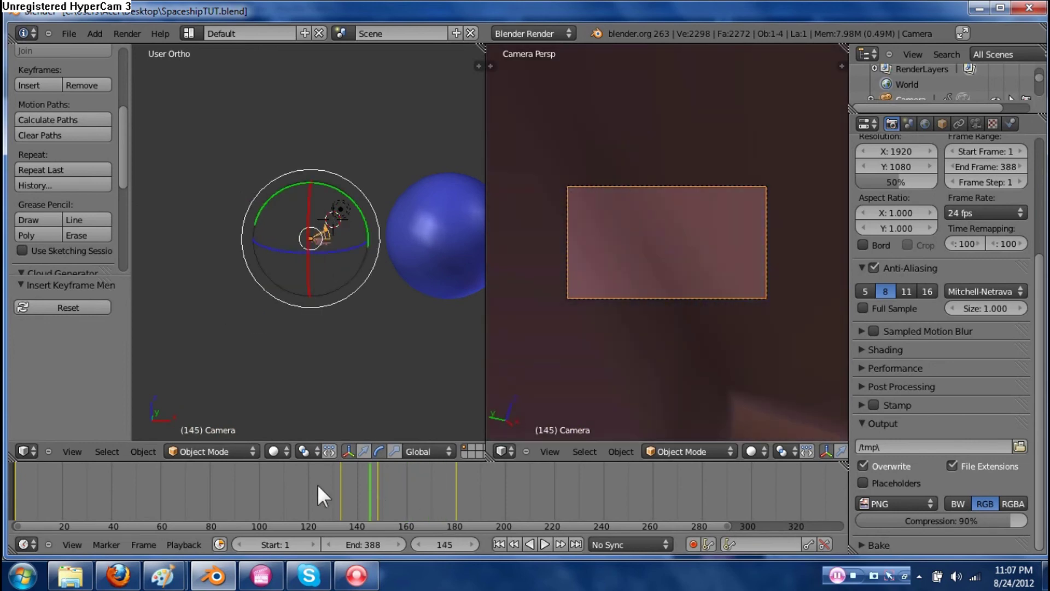
{"action": "left_click", "coordinate": [545, 543]}
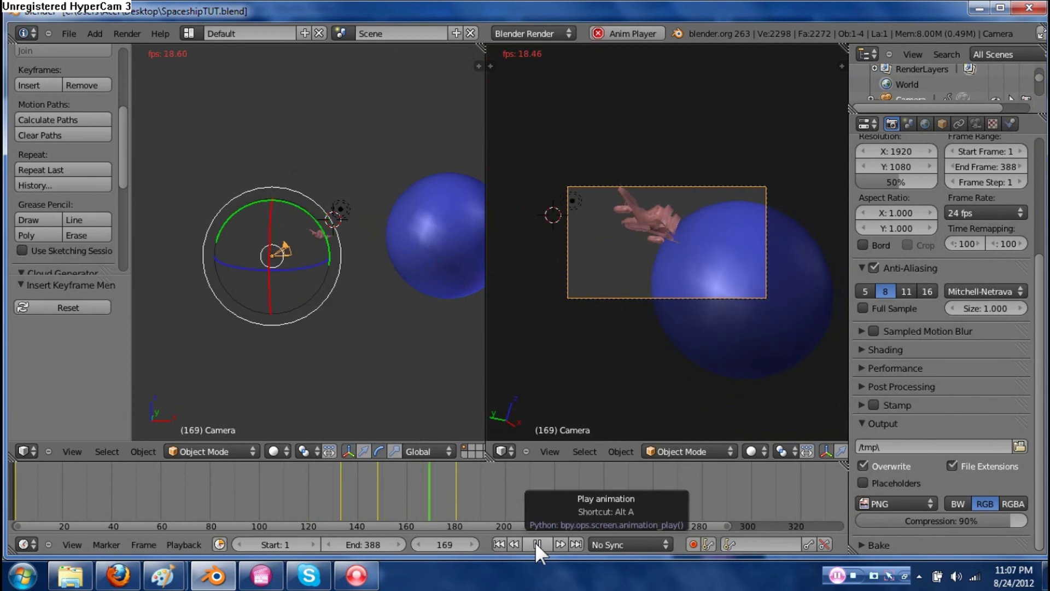
{"action": "left_click", "coordinate": [534, 543]}
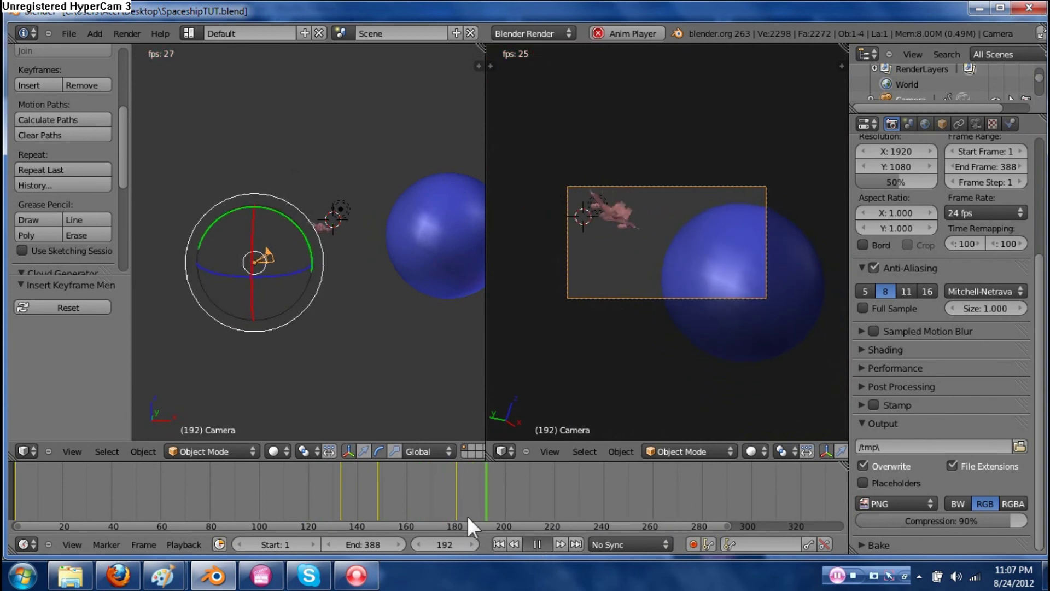
{"action": "left_click", "coordinate": [310, 495]}
{"action": "left_click", "coordinate": [545, 543]}
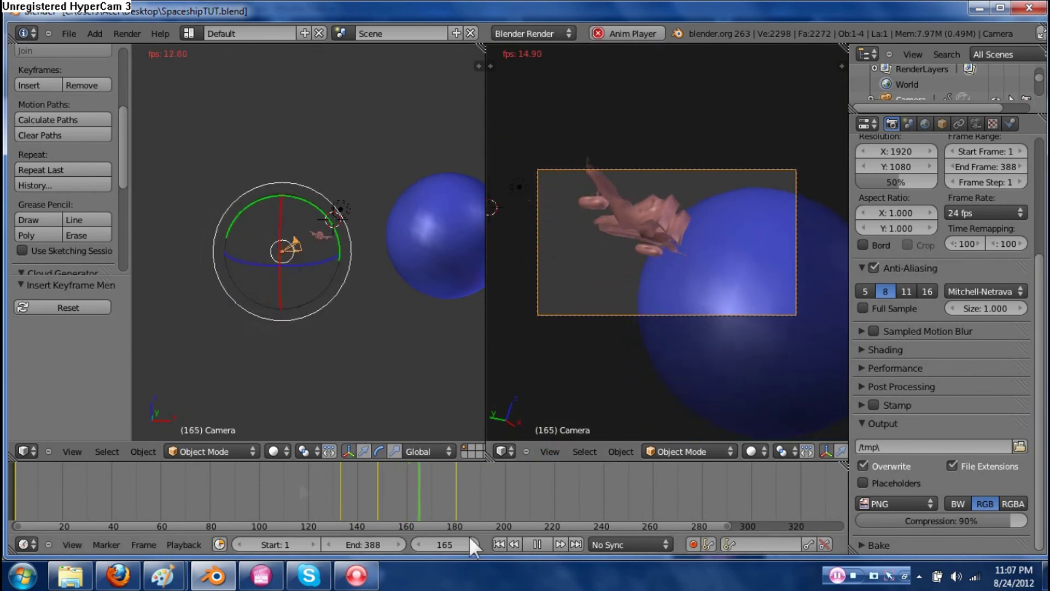
{"action": "left_click", "coordinate": [299, 481]}
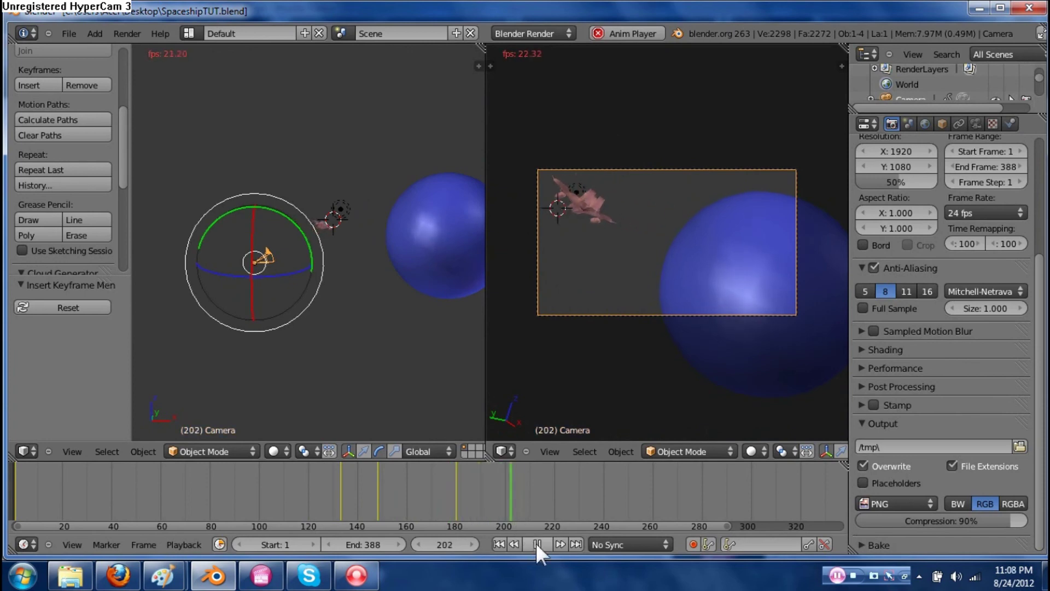
Stop playback at frame 229 and insert Location, Rotation and Scaling keyframes for the camera
{"action": "left_click", "coordinate": [536, 542]}
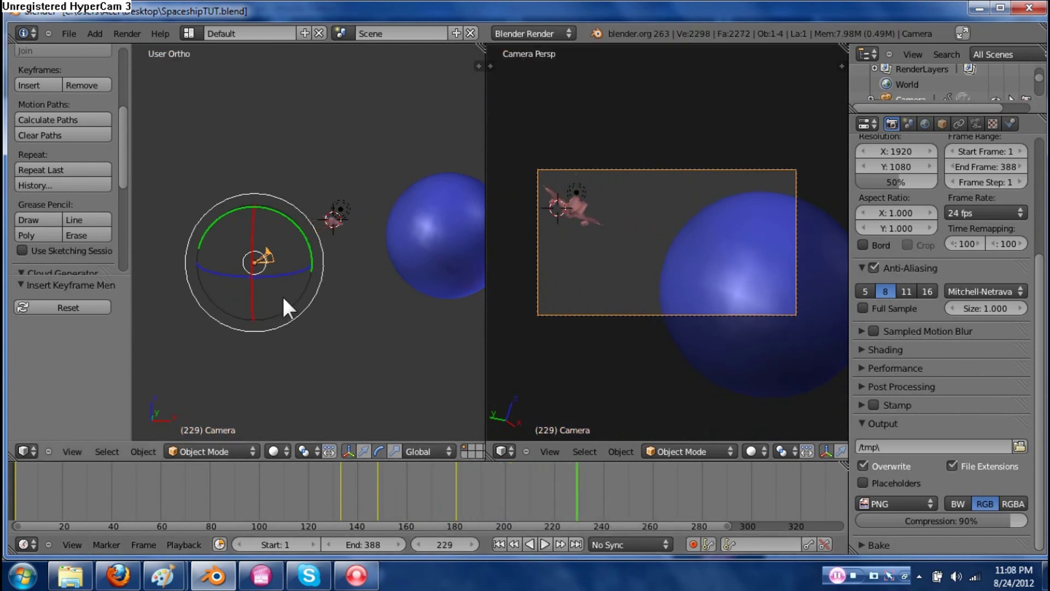
{"action": "key", "text": "i"}
{"action": "left_click", "coordinate": [271, 264]}
{"action": "key", "text": "i"}
{"action": "left_click", "coordinate": [261, 282]}
{"action": "key", "text": "i"}
{"action": "left_click", "coordinate": [257, 300]}
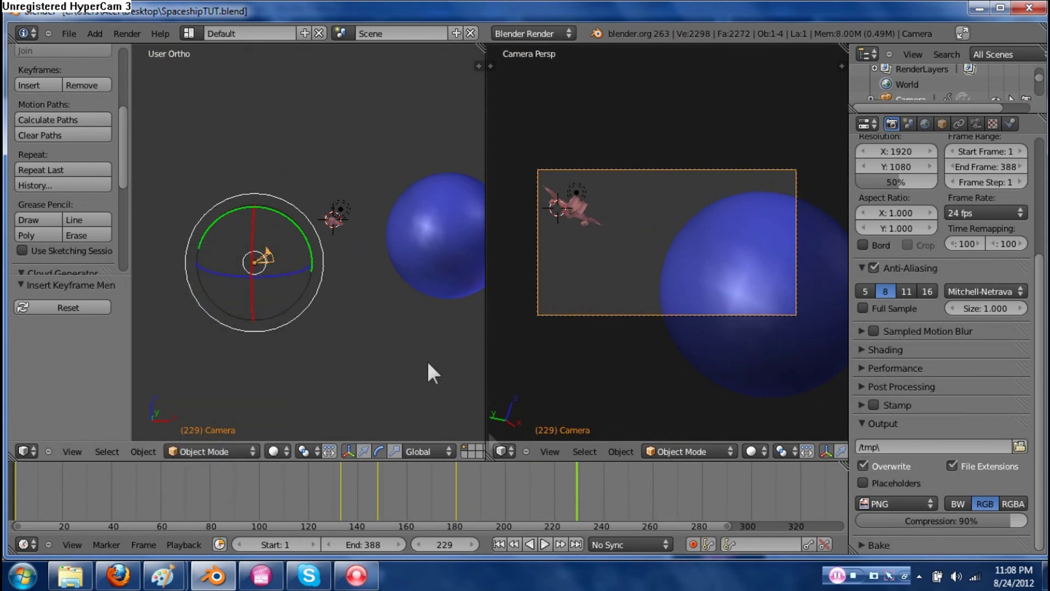
Scrub the timeline forward in stages past frame 229 and stop at frame 313
{"action": "middle_click_drag", "start_coordinate": [326, 293], "coordinate": [296, 353]}
{"action": "mouse_move", "coordinate": [467, 486]}
{"action": "left_mouse_down"}
{"action": "mouse_move", "coordinate": [552, 489]}
{"action": "mouse_move", "coordinate": [454, 490]}
{"action": "mouse_move", "coordinate": [583, 490]}
{"action": "left_mouse_up"}
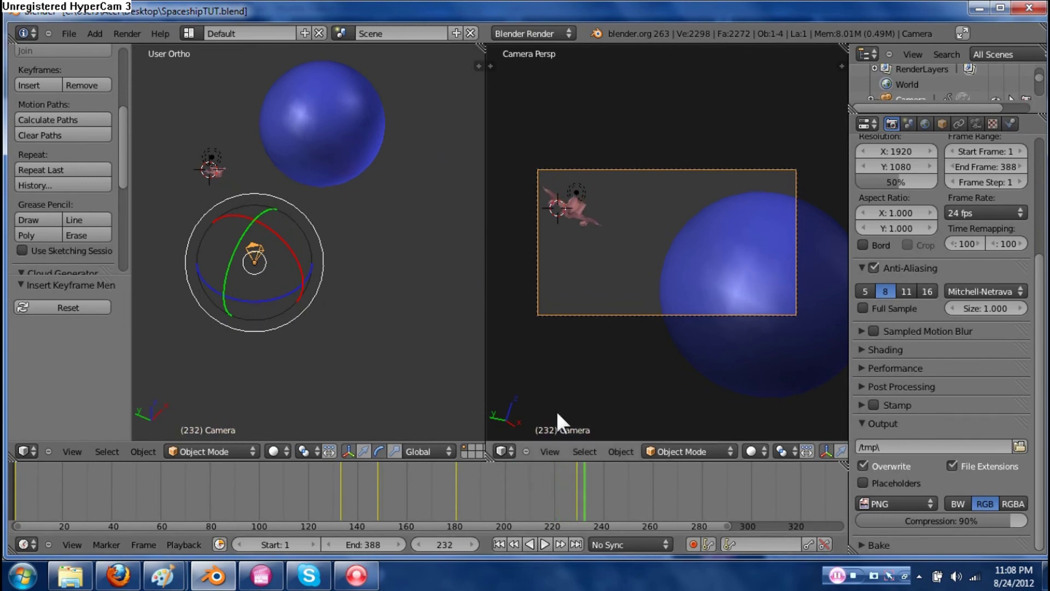
{"action": "left_click", "coordinate": [577, 481]}
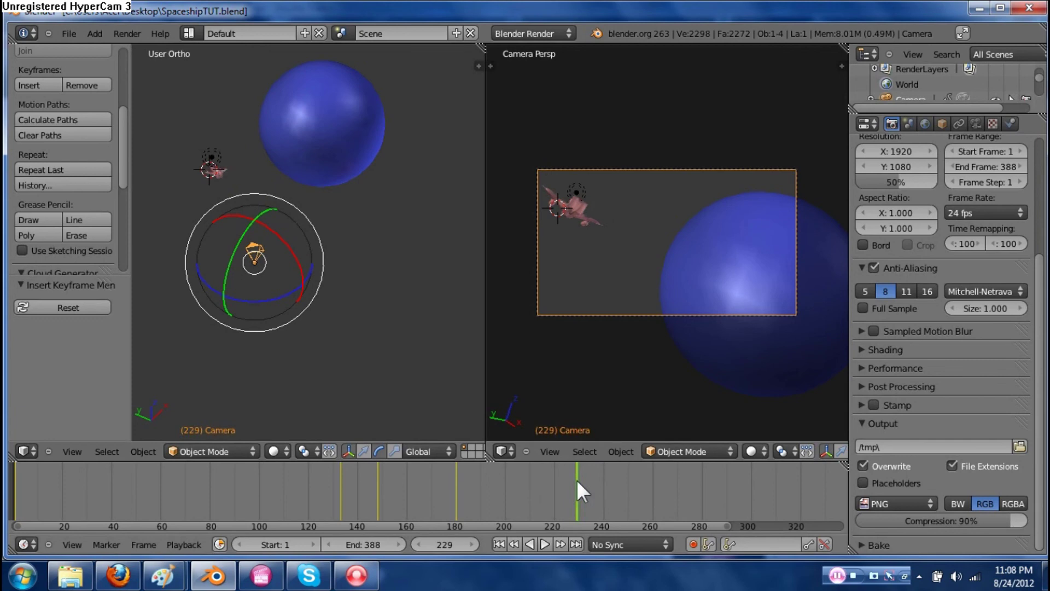
{"action": "left_click_drag", "start_coordinate": [580, 486], "coordinate": [628, 485]}
{"action": "middle_click_drag", "start_coordinate": [253, 292], "coordinate": [327, 297], "text": "shift"}
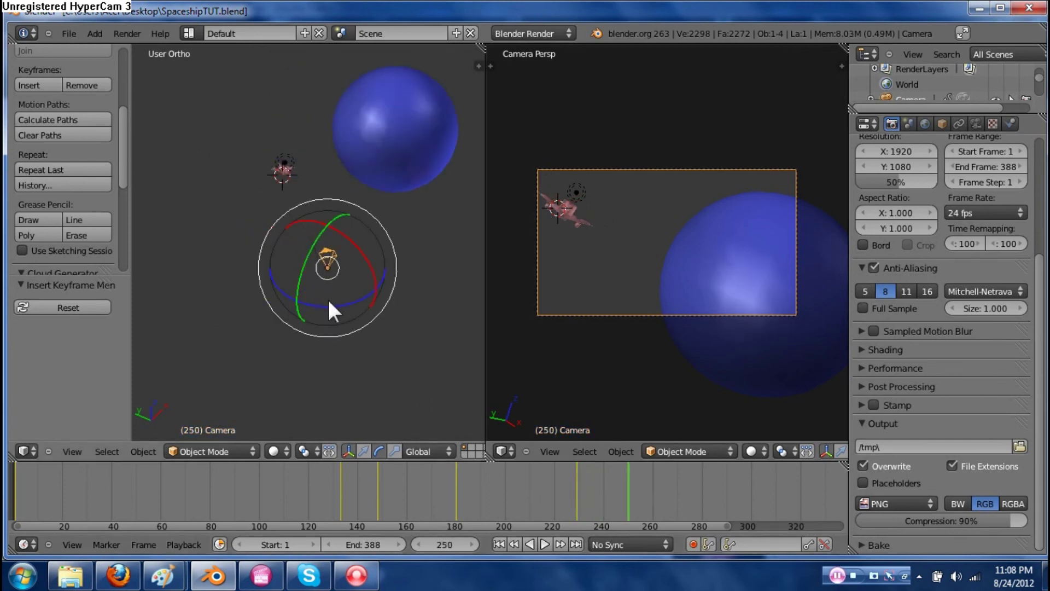
{"action": "left_click_drag", "start_coordinate": [633, 493], "coordinate": [762, 494]}
{"action": "scroll", "coordinate": [701, 492], "scroll_direction": "down", "scroll_amount": 1}
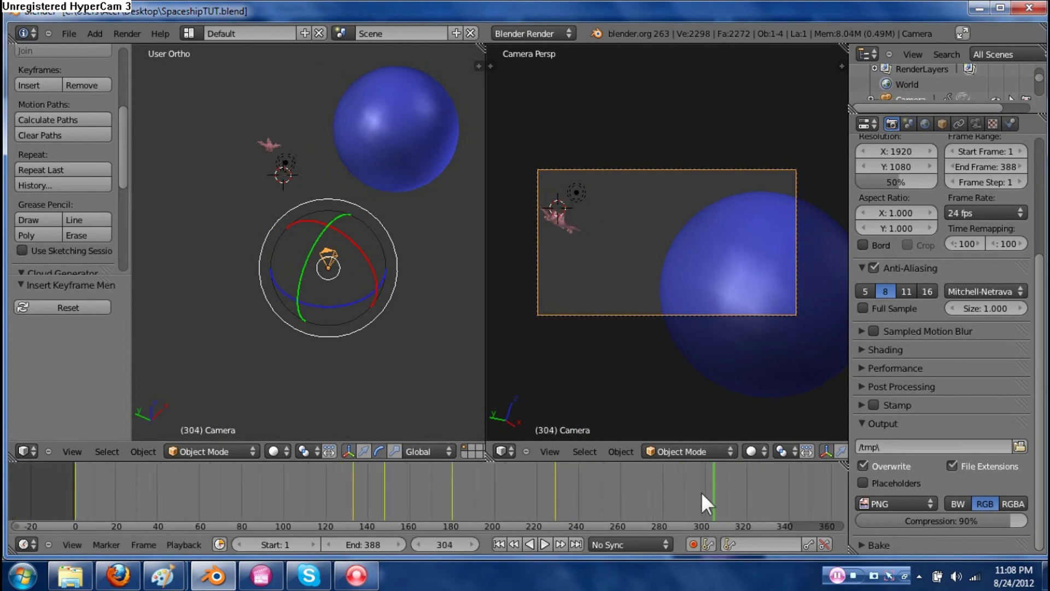
{"action": "left_click_drag", "start_coordinate": [683, 521], "coordinate": [732, 527]}
{"action": "left_click_drag", "start_coordinate": [655, 495], "coordinate": [667, 495]}
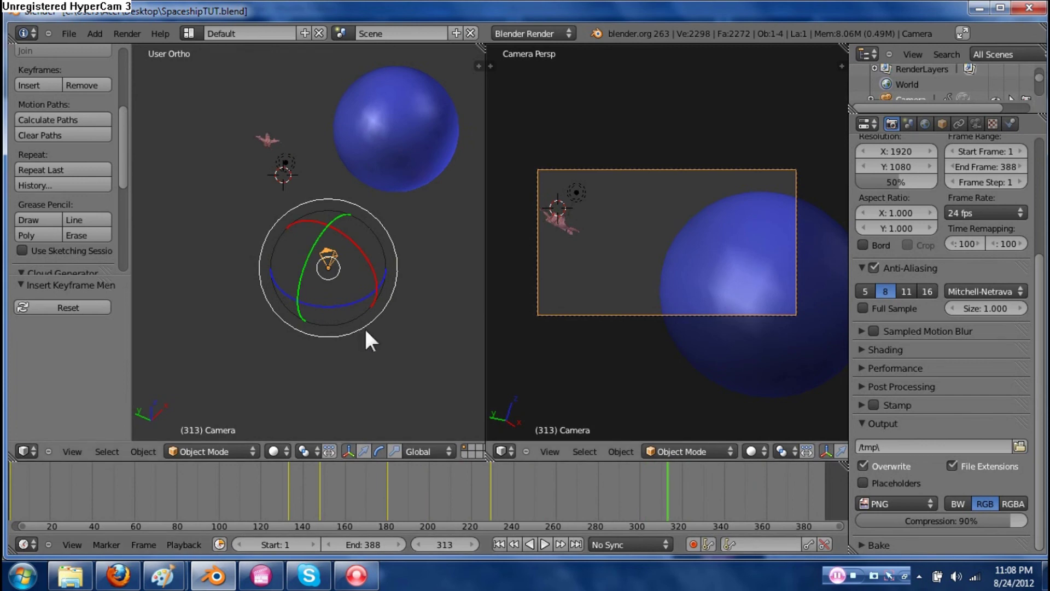
From the top view, move the camera about 111 in Y, then a further 25 in X and 33 in Y
{"action": "key", "text": "KP_7"}
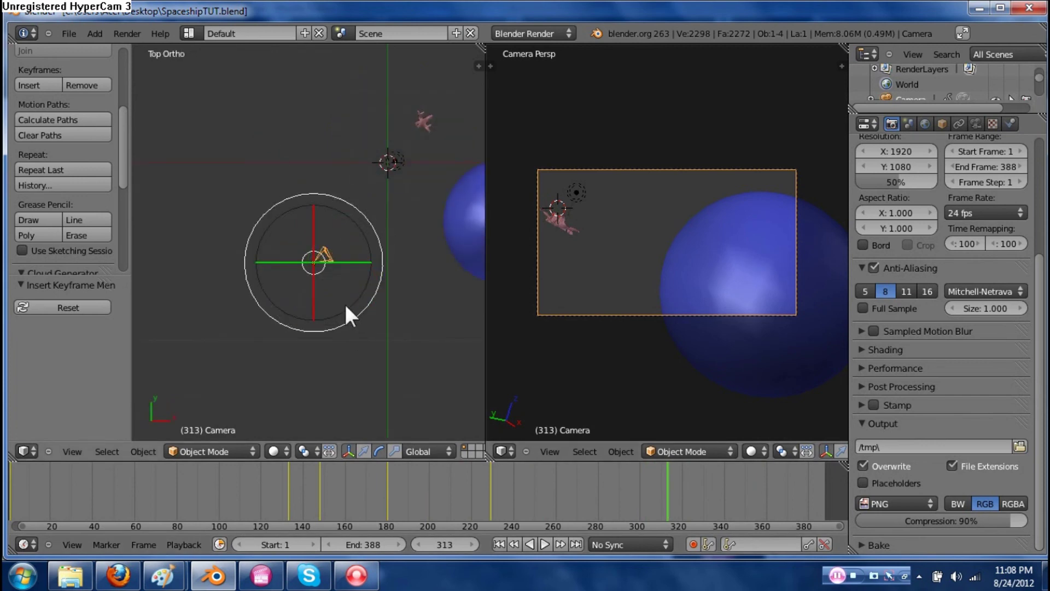
{"action": "key", "text": "g"}
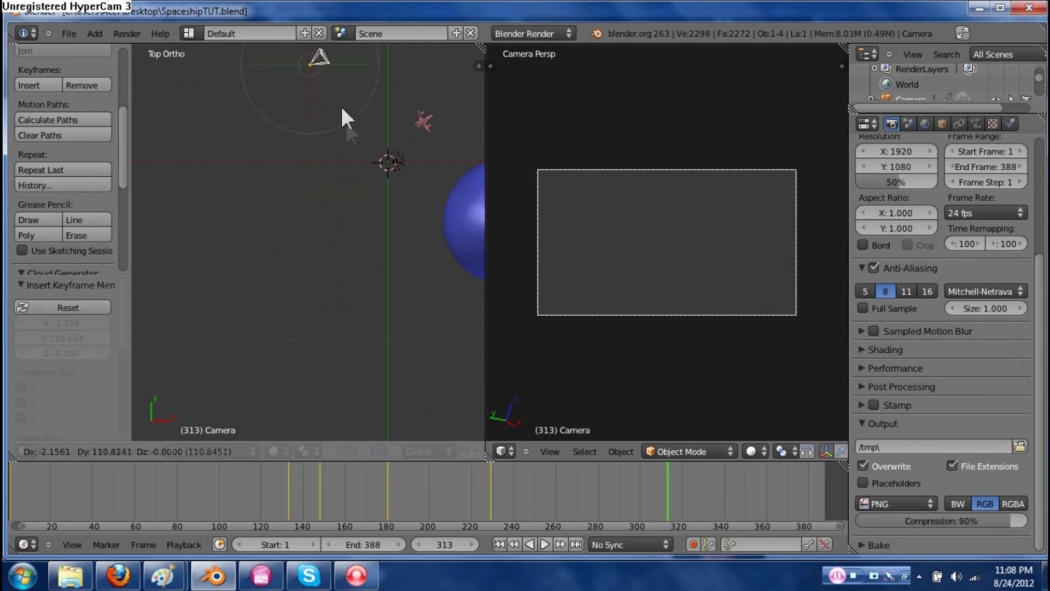
{"action": "left_click", "coordinate": [342, 107]}
{"action": "middle_click_drag", "start_coordinate": [362, 153], "coordinate": [312, 330], "text": "shift"}
{"action": "key", "text": "g"}
{"action": "left_click", "coordinate": [358, 251]}
Frame the spaceship against the planet by rotating the camera about 80°, scaling it by 1.388 and moving it about 15.1 in X and -22 in Y
{"action": "key", "text": "r"}
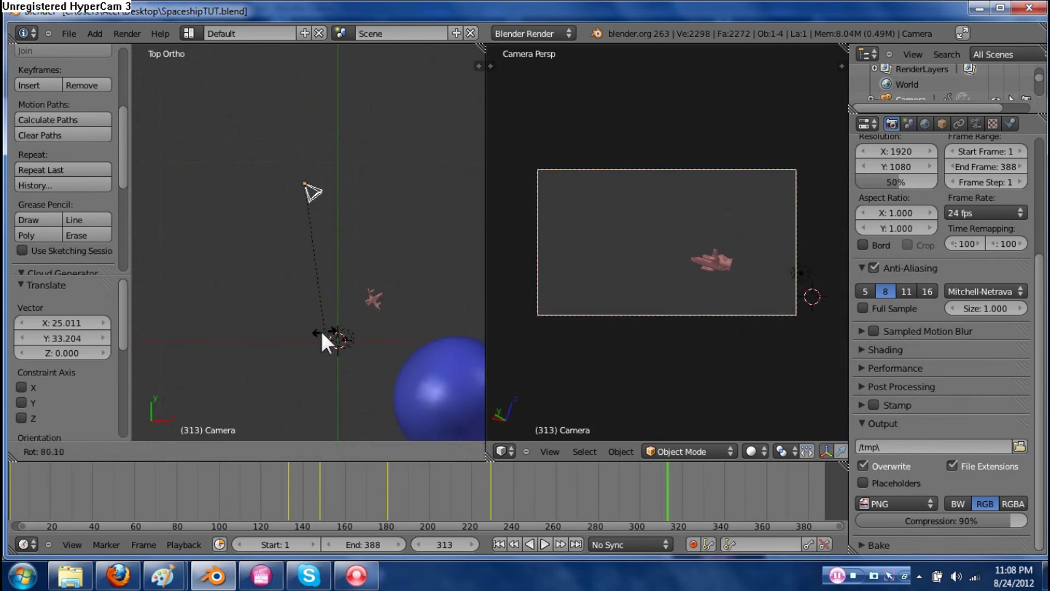
{"action": "left_click", "coordinate": [321, 332]}
{"action": "key", "text": "s"}
{"action": "left_click", "coordinate": [402, 343]}
{"action": "key", "text": "g"}
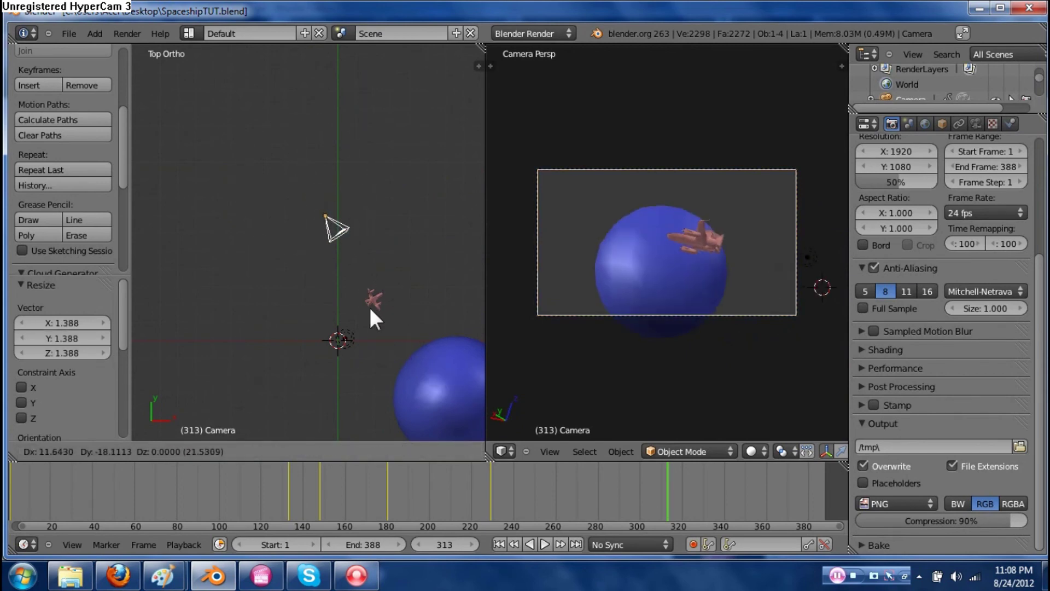
{"action": "left_click", "coordinate": [375, 311]}
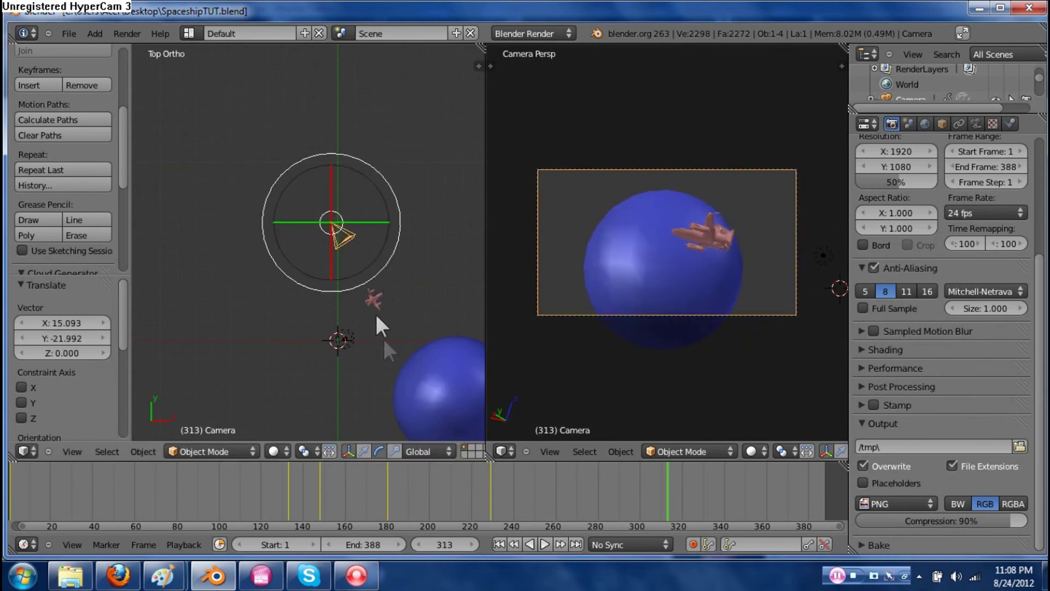
Insert Location, Rotation and Scaling keyframes for the camera at frame 313 and resume playback
{"action": "key", "text": "i"}
{"action": "left_click", "coordinate": [369, 298]}
{"action": "key", "text": "i"}
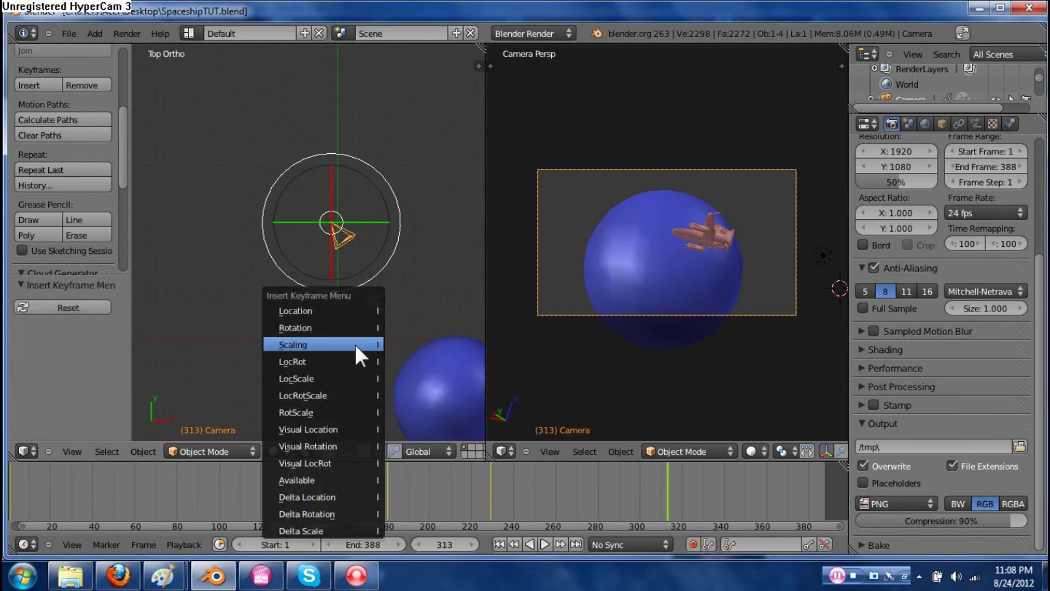
{"action": "left_click", "coordinate": [356, 343]}
{"action": "left_click", "coordinate": [549, 542]}
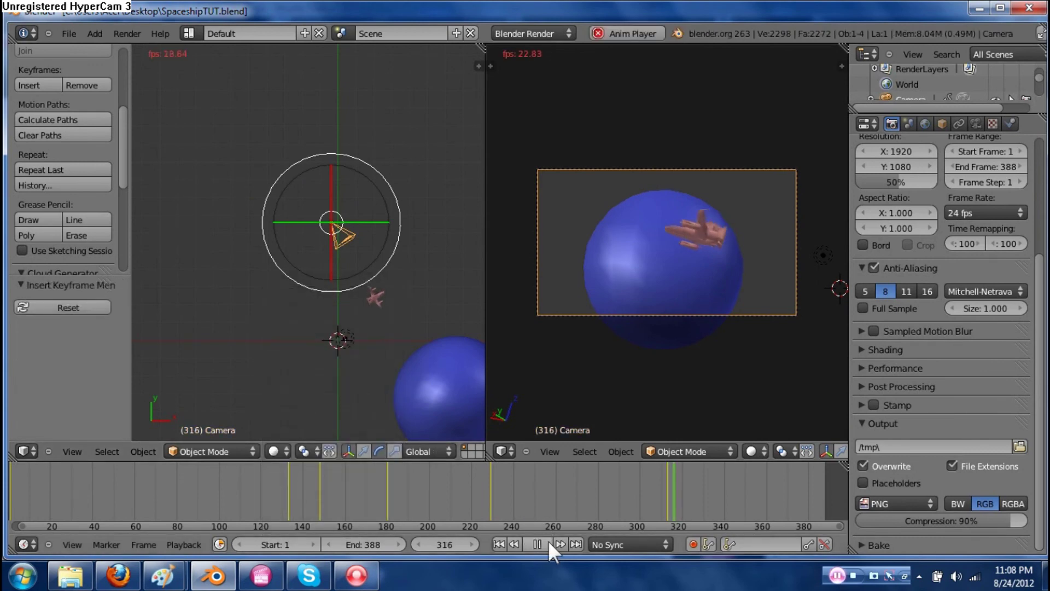
Replay the animation from about frame 209 to review the camera move, stopping near the end
{"action": "left_click", "coordinate": [448, 476]}
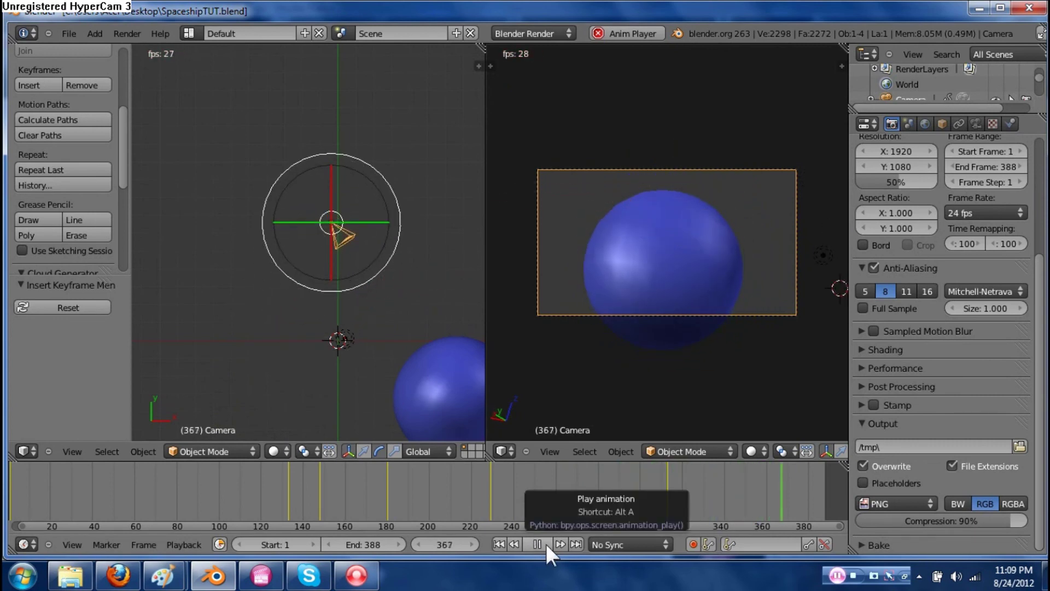
{"action": "left_click", "coordinate": [545, 544]}
At frame 313, move the camera about -4.7 in X and 3 in Y, then a further 12.1 in X and -1.3 in Y
{"action": "left_click", "coordinate": [666, 484]}
{"action": "key", "text": "g"}
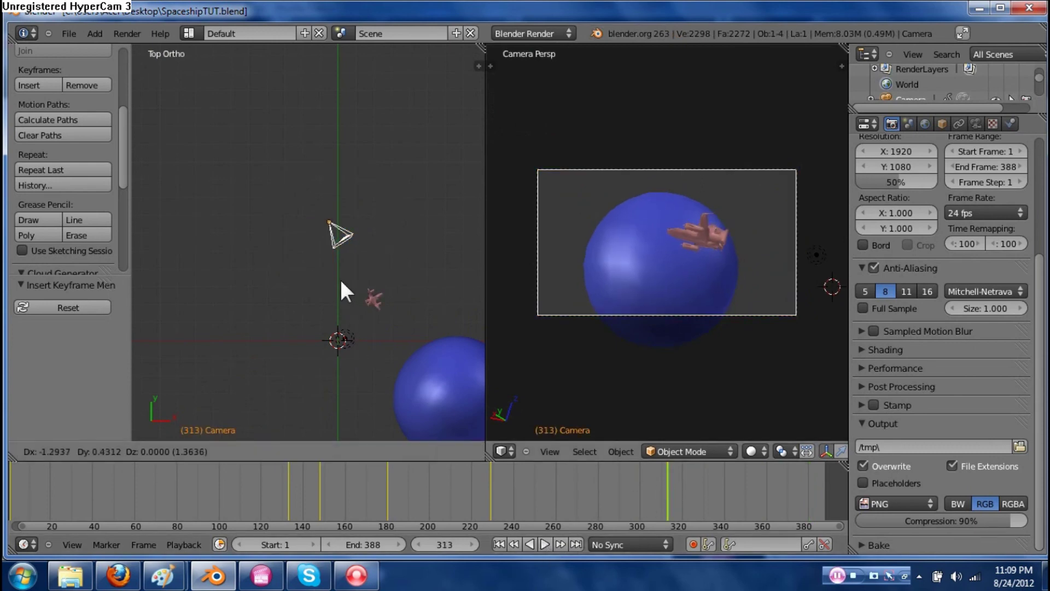
{"action": "left_click", "coordinate": [337, 279]}
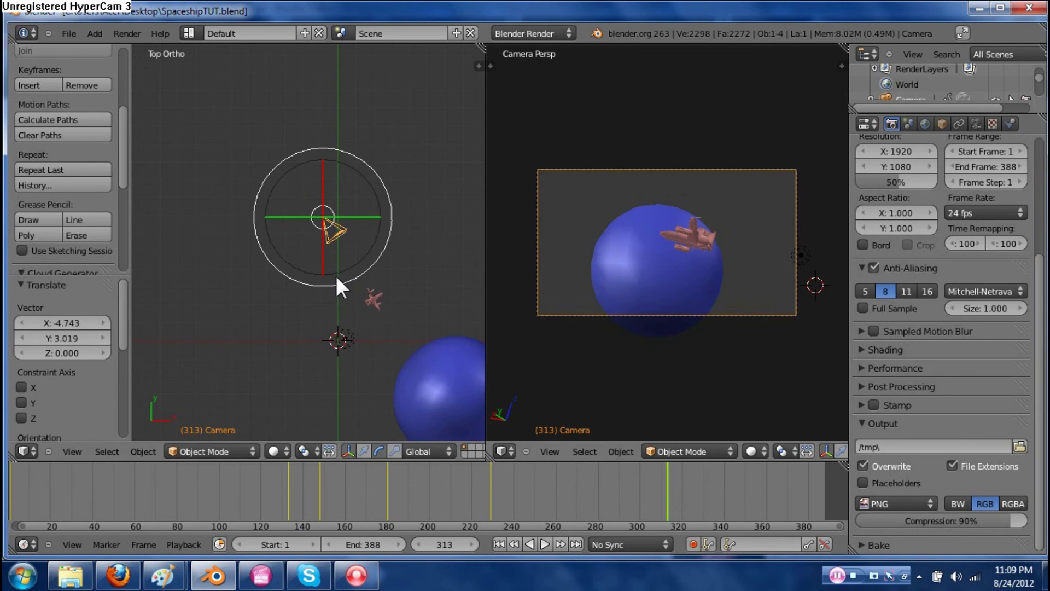
{"action": "key", "text": "g"}
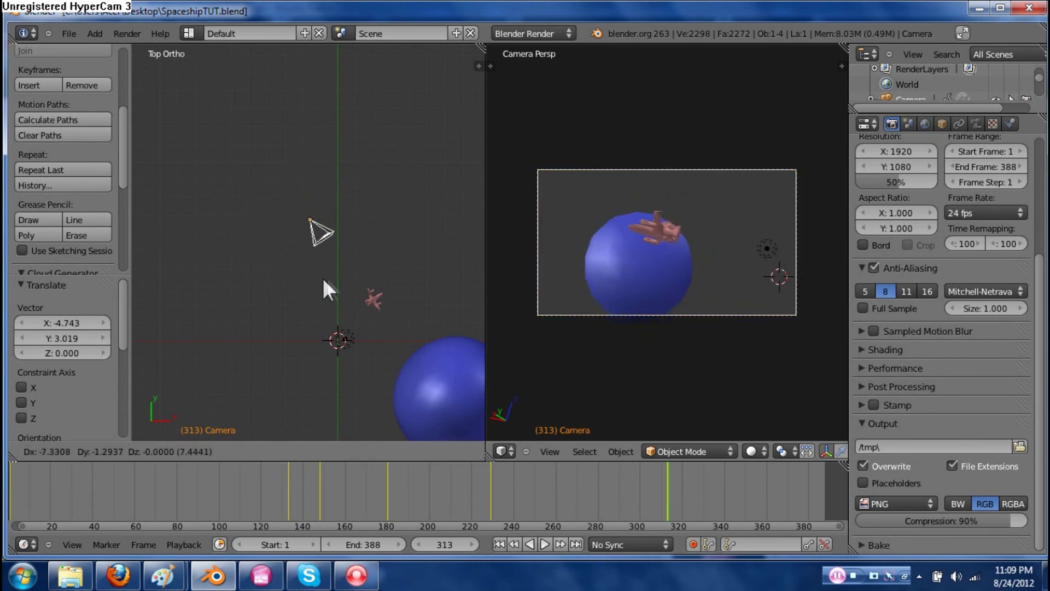
{"action": "left_click", "coordinate": [356, 276]}
Insert transform keyframes for the repositioned camera at frame 313, starting with Location
{"action": "key", "text": "i"}
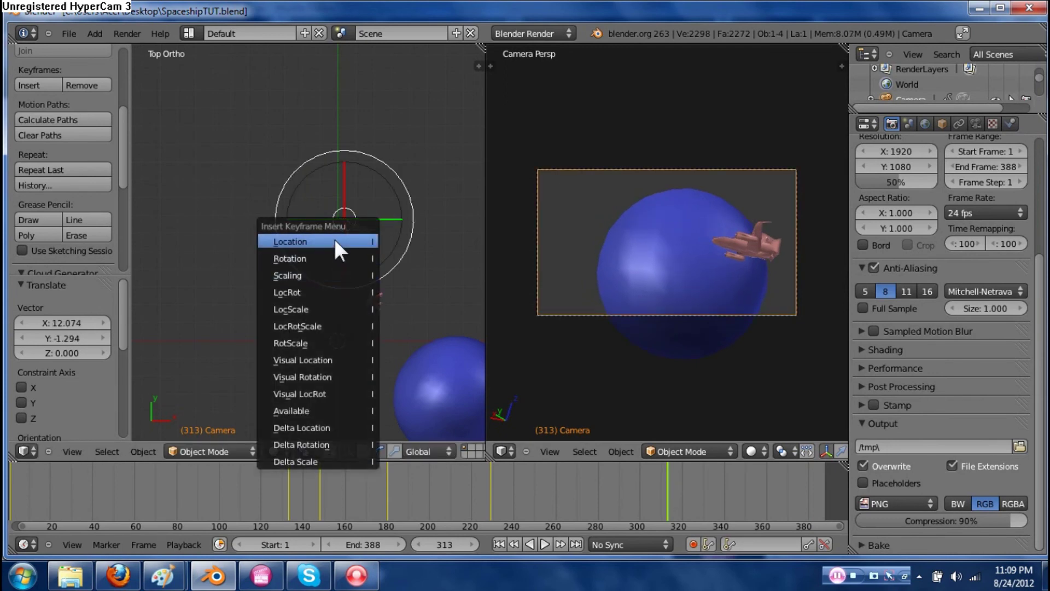
{"action": "left_click", "coordinate": [334, 239]}
{"action": "key", "text": "i"}
{"action": "left_click", "coordinate": [335, 275]}
Play the animation from frame 211 through its end to check the revised camera move, and stop at frame 4
{"action": "left_click", "coordinate": [453, 499]}
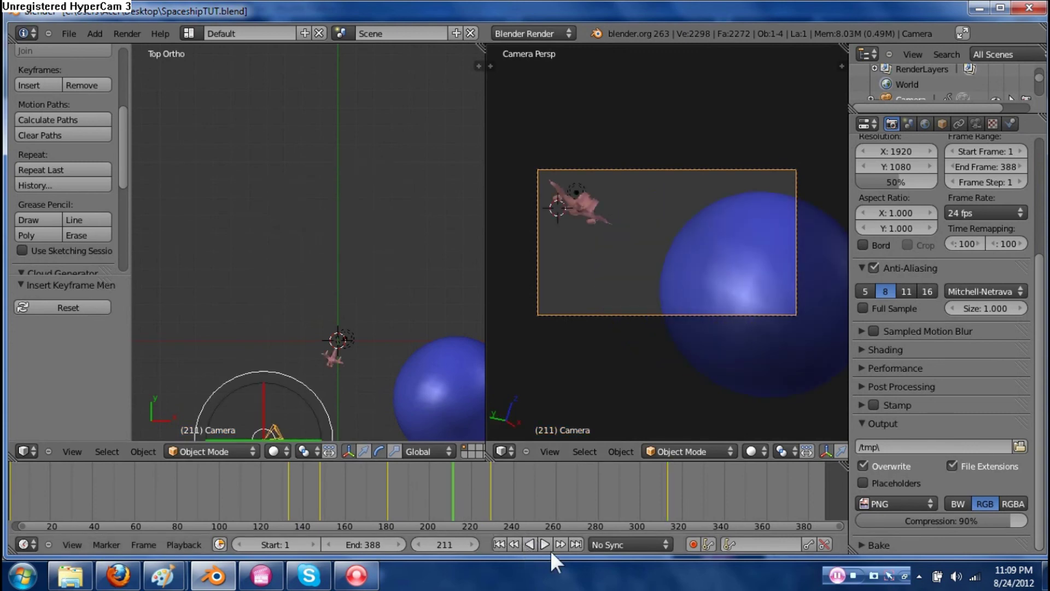
{"action": "left_click", "coordinate": [545, 543]}
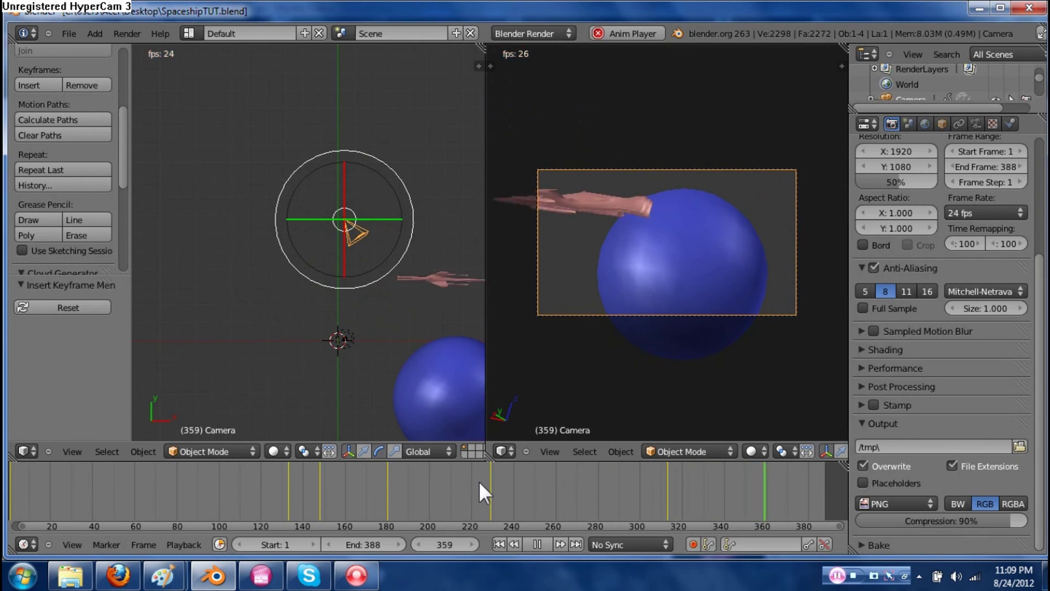
{"action": "left_click", "coordinate": [538, 544]}
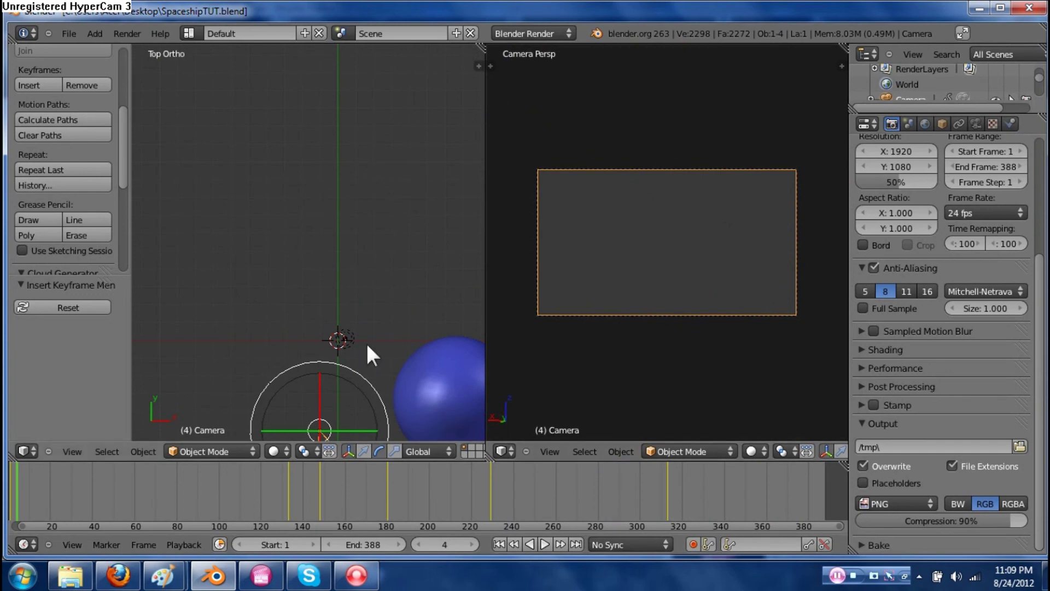
Enable Stars in the World settings and review the starry background in the preview
{"action": "middle_click_drag", "start_coordinate": [385, 392], "coordinate": [350, 201], "text": "shift"}
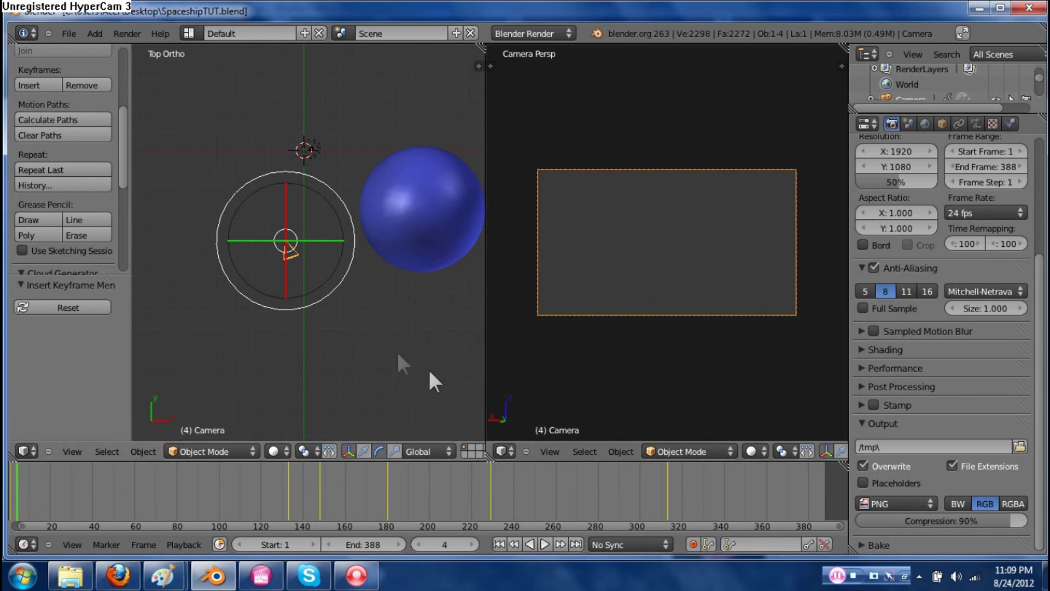
{"action": "left_click", "coordinate": [924, 123]}
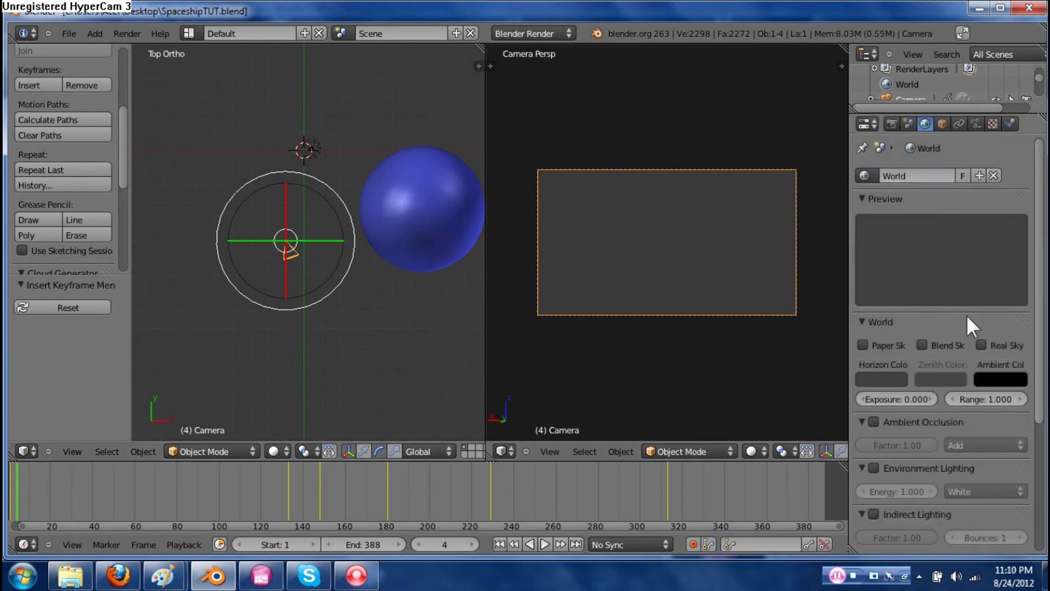
{"action": "scroll", "coordinate": [966, 321], "scroll_direction": "down", "scroll_amount": 7}
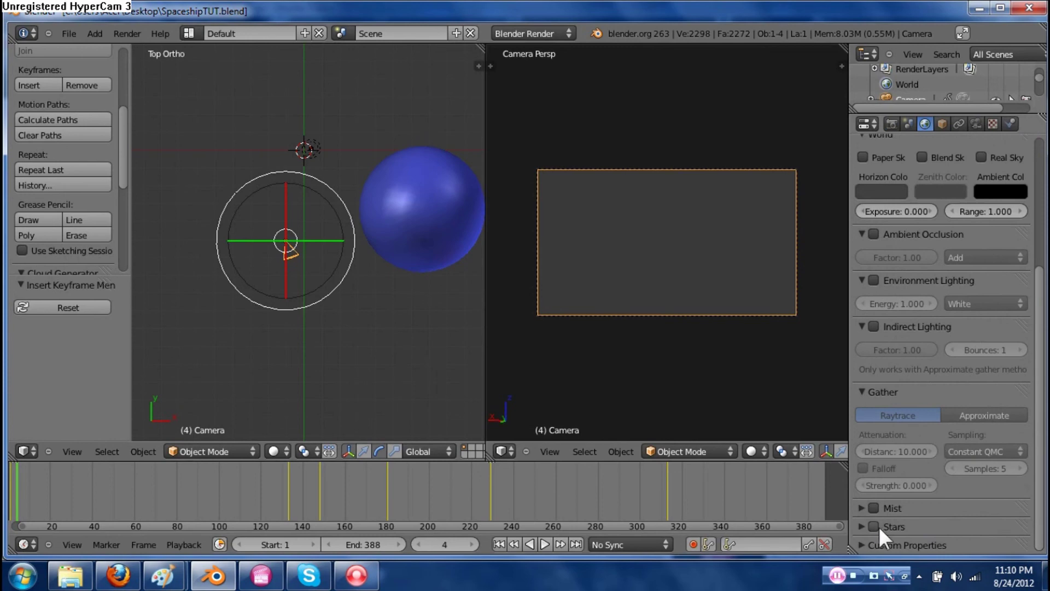
{"action": "left_click", "coordinate": [876, 526]}
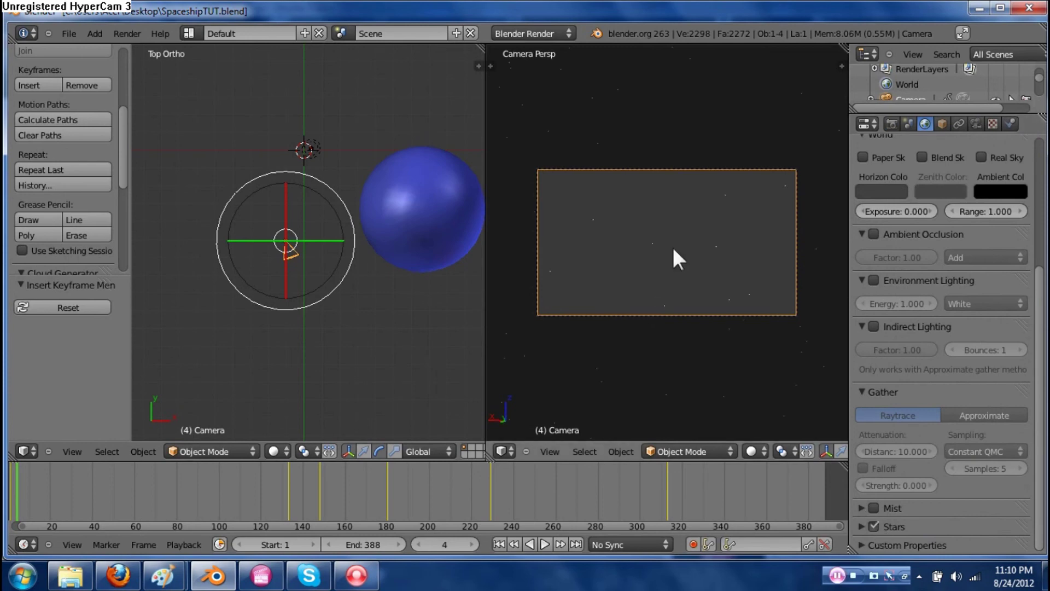
{"action": "scroll", "coordinate": [944, 413], "scroll_direction": "up", "scroll_amount": 5}
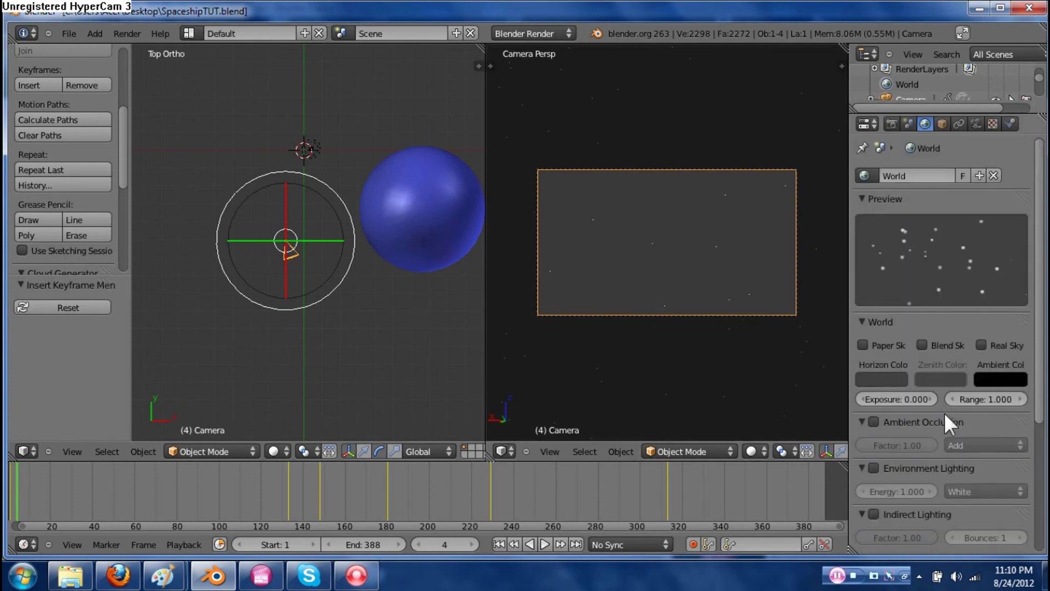
{"action": "scroll", "coordinate": [944, 412], "scroll_direction": "up", "scroll_amount": 4}
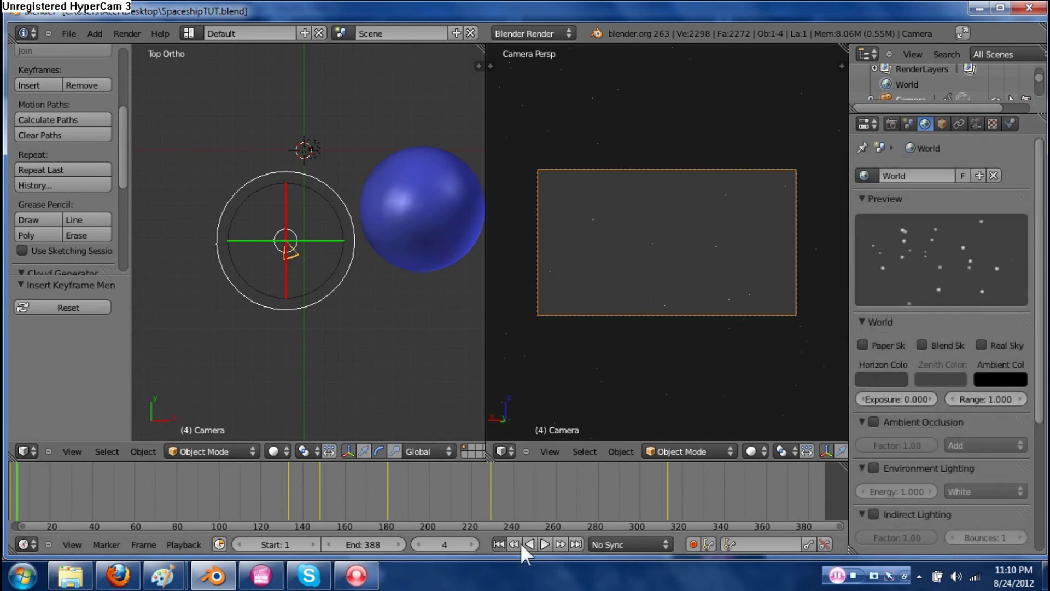
With the animation playing, try the Paper, Blend and Real Sky options and leave only Blend Sky enabled
{"action": "left_click", "coordinate": [545, 543]}
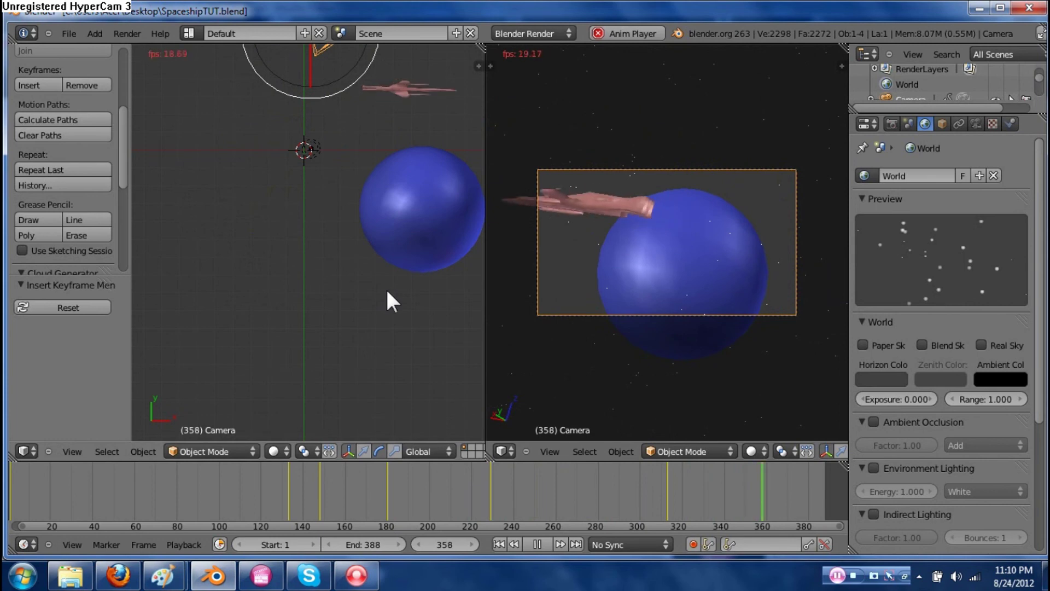
{"action": "left_click", "coordinate": [862, 345]}
{"action": "left_click", "coordinate": [921, 344]}
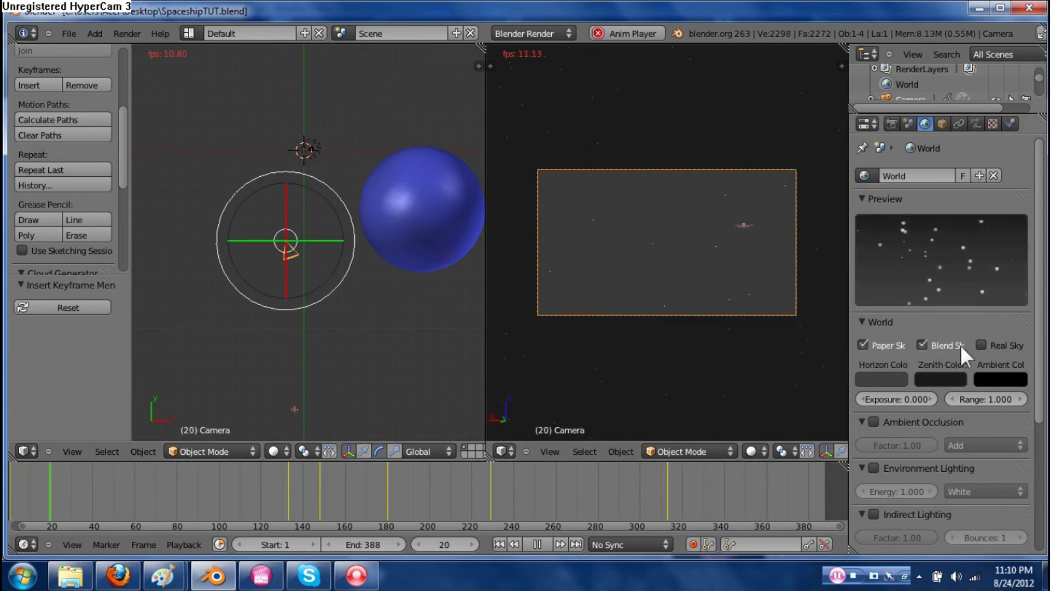
{"action": "left_click", "coordinate": [980, 345]}
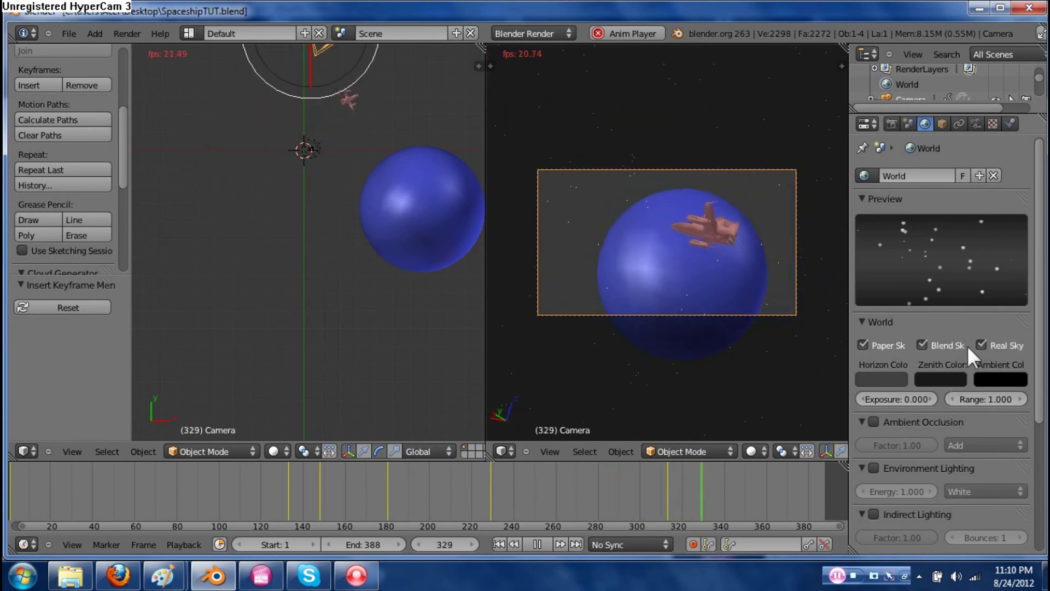
{"action": "left_click", "coordinate": [921, 345]}
{"action": "left_click", "coordinate": [864, 345]}
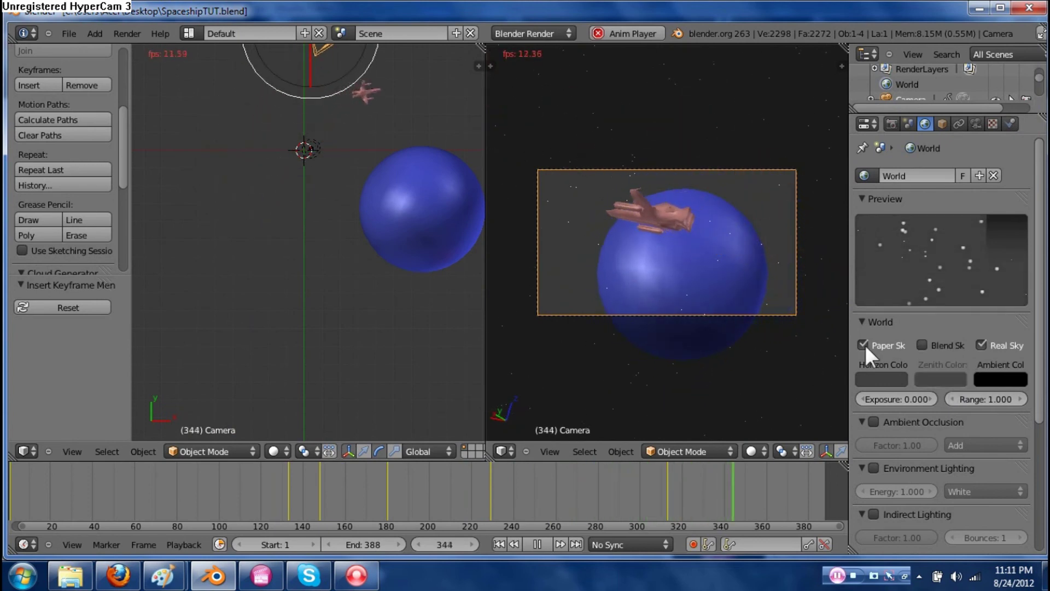
{"action": "left_click", "coordinate": [981, 345]}
{"action": "left_click", "coordinate": [921, 345]}
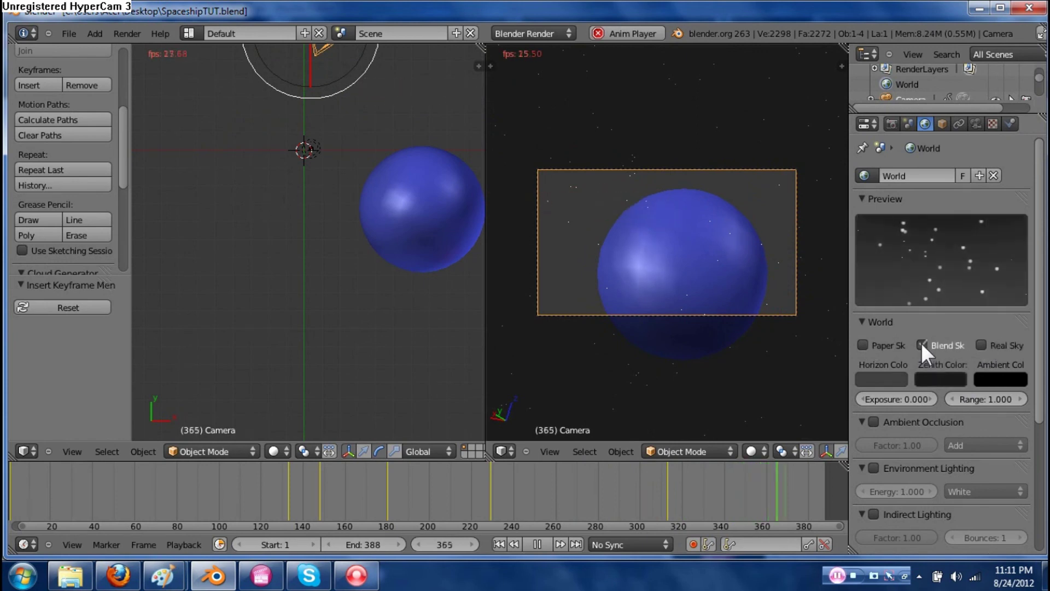
Try the Mist effect in the World settings, look at its options and switch it off again
{"action": "scroll", "coordinate": [921, 342], "scroll_direction": "down", "scroll_amount": 7}
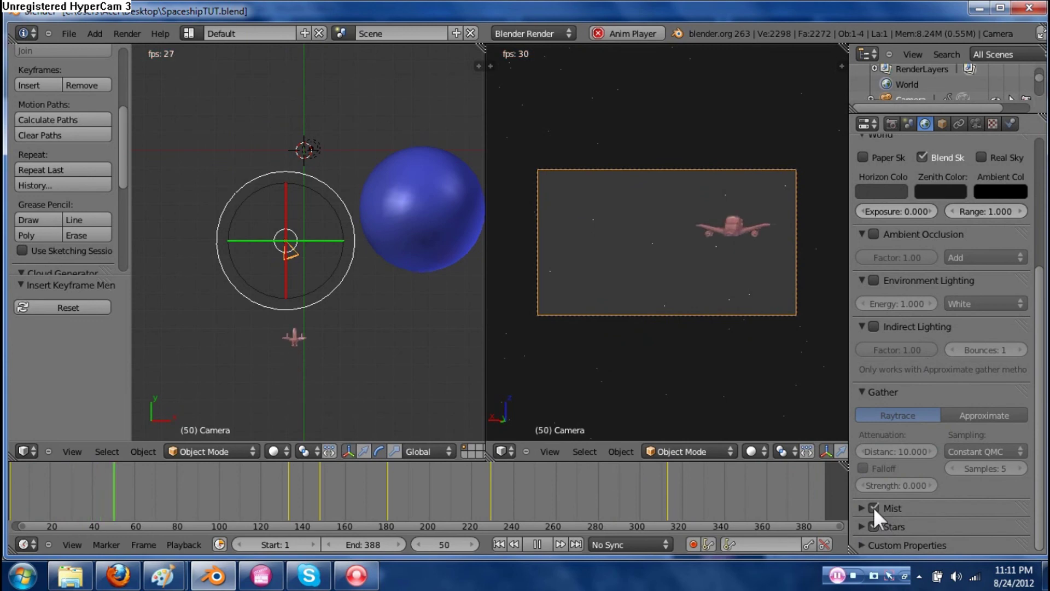
{"action": "scroll", "coordinate": [971, 374], "scroll_direction": "up", "scroll_amount": 7}
{"action": "scroll", "coordinate": [970, 375], "scroll_direction": "down", "scroll_amount": 7}
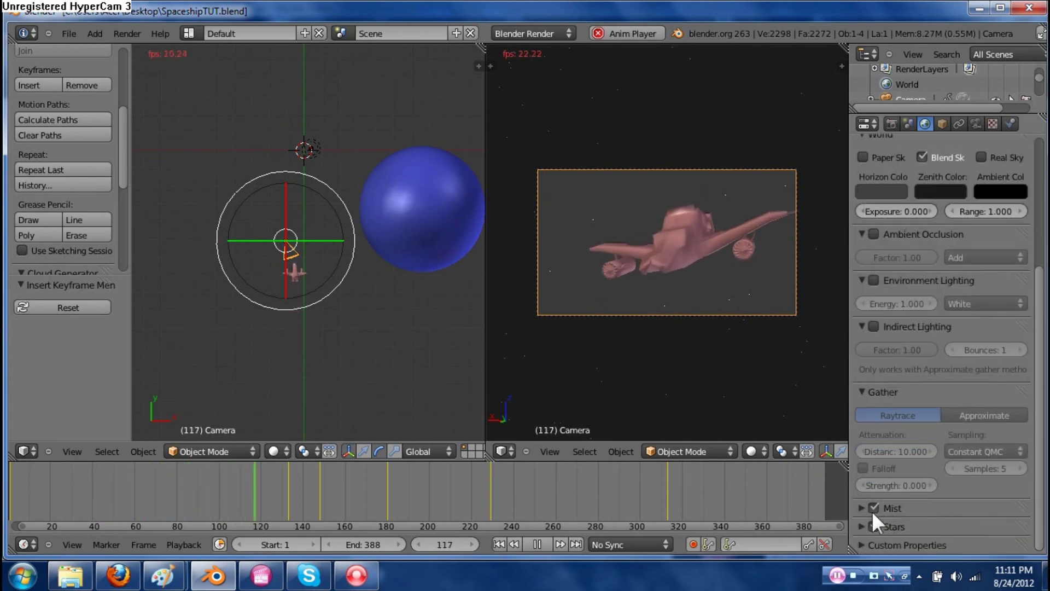
{"action": "left_click", "coordinate": [861, 508]}
{"action": "scroll", "coordinate": [870, 495], "scroll_direction": "down", "scroll_amount": 3}
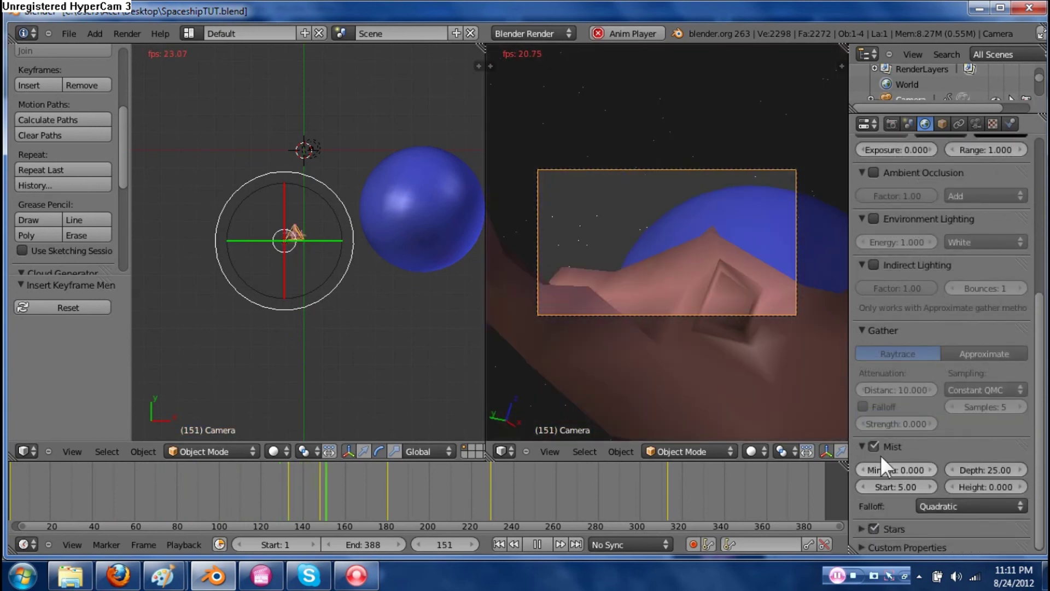
{"action": "left_click", "coordinate": [873, 446]}
Expand the Stars settings to examine size, distance, colors and separation, and review the World preview
{"action": "left_click", "coordinate": [863, 528]}
{"action": "scroll", "coordinate": [879, 482], "scroll_direction": "down", "scroll_amount": 2}
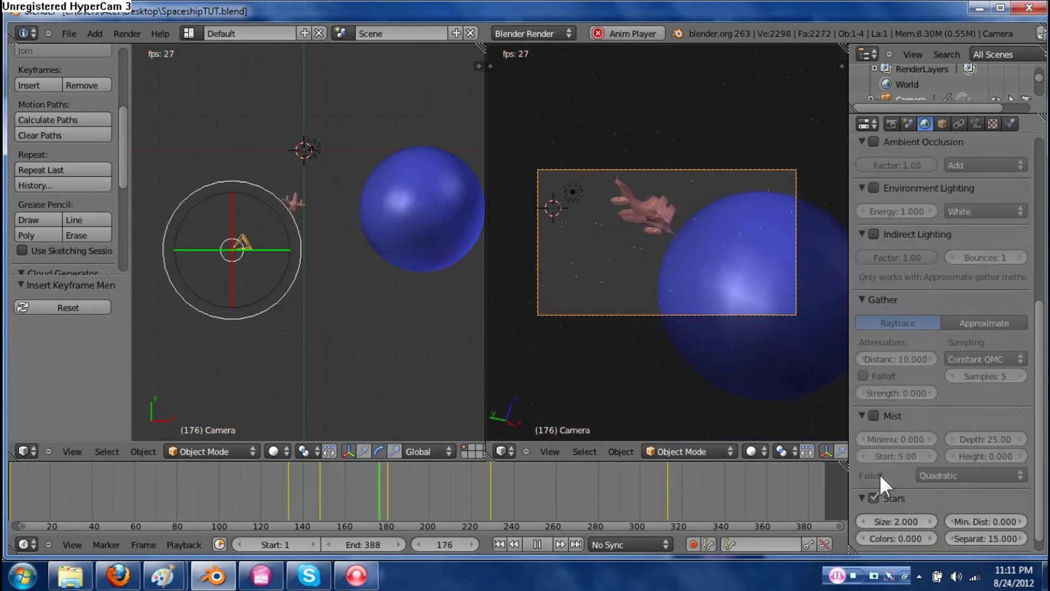
{"action": "scroll", "coordinate": [879, 474], "scroll_direction": "down", "scroll_amount": 1}
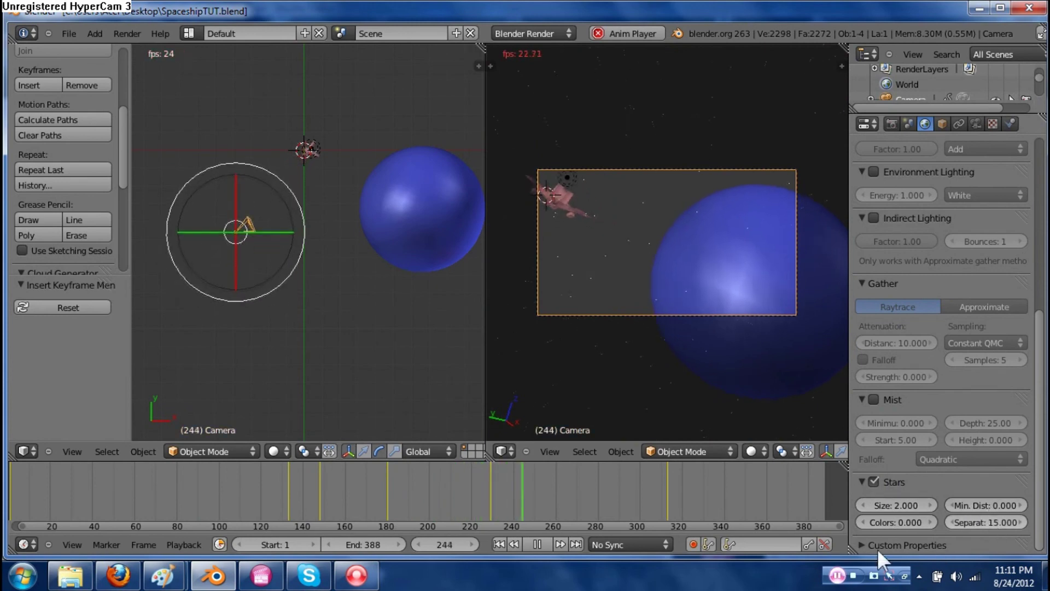
{"action": "scroll", "coordinate": [866, 414], "scroll_direction": "up", "scroll_amount": 8}
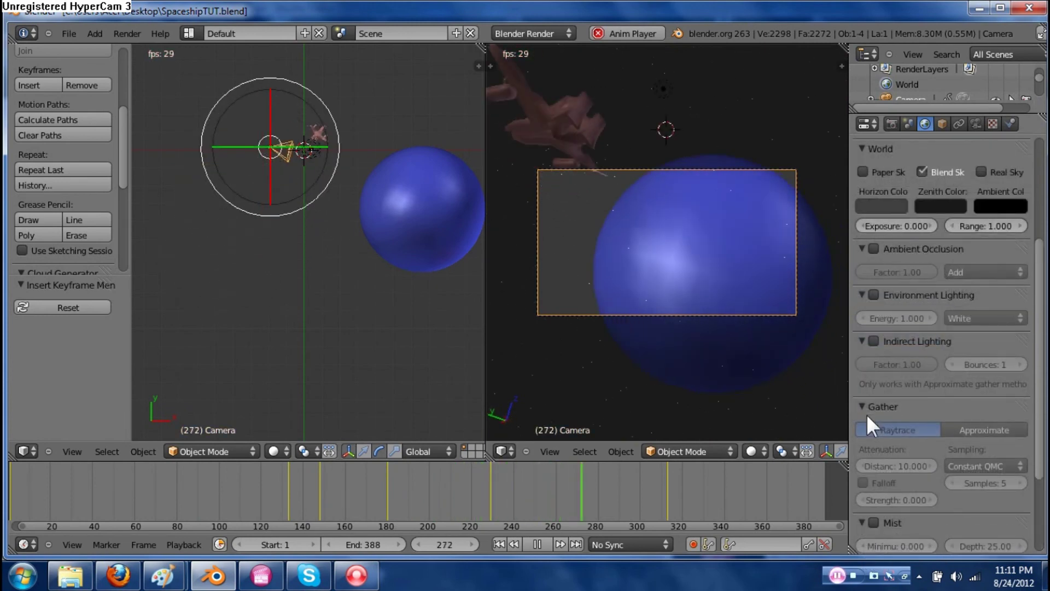
{"action": "scroll", "coordinate": [867, 414], "scroll_direction": "up", "scroll_amount": 10}
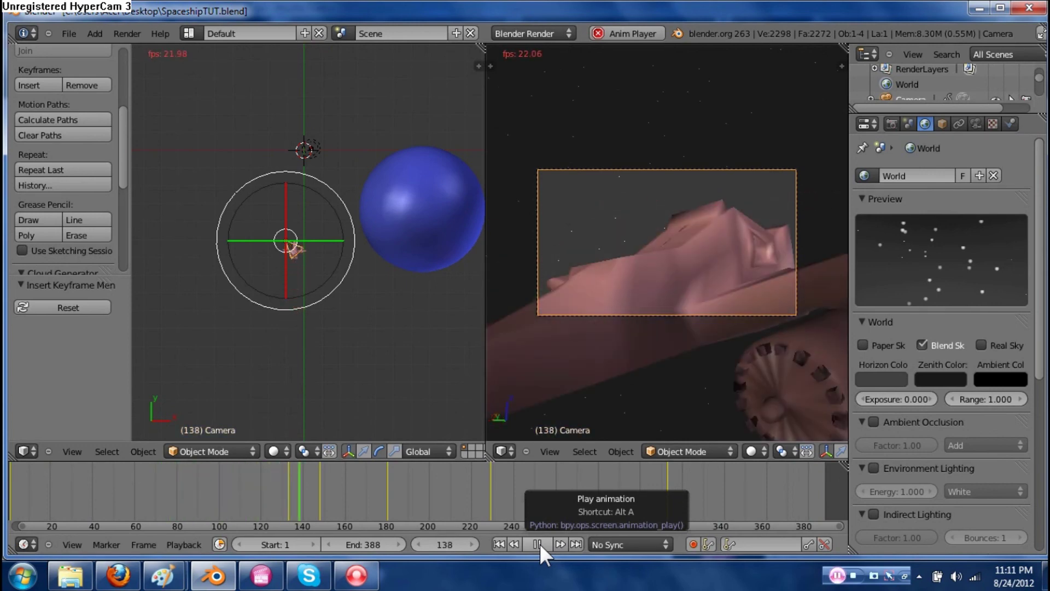
Stop playback at frame 165, render a test image to check the lighting and close the render
{"action": "left_click", "coordinate": [537, 543]}
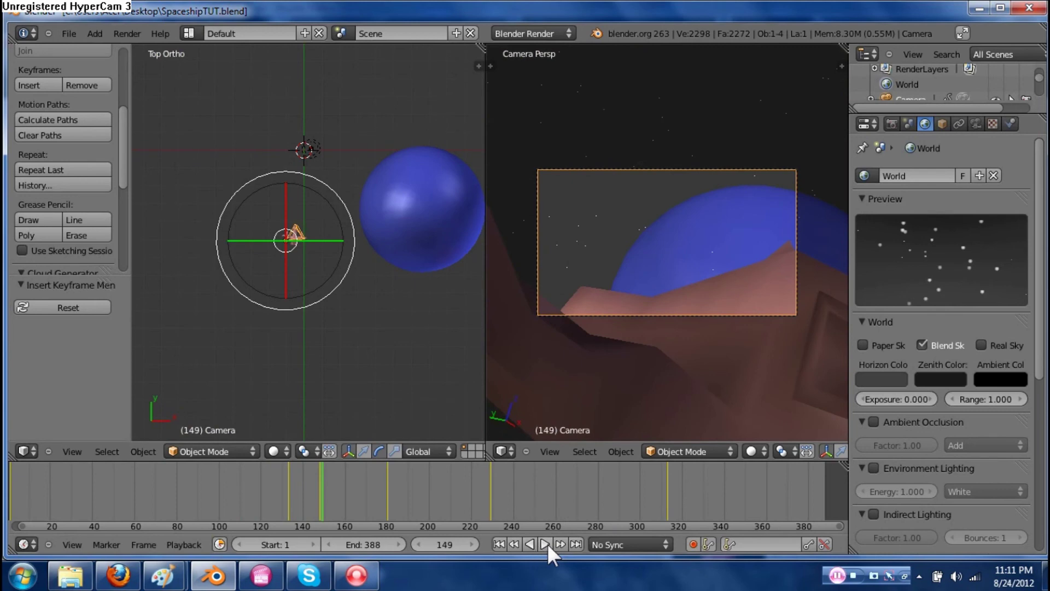
{"action": "left_click", "coordinate": [547, 544]}
{"action": "left_click", "coordinate": [548, 544]}
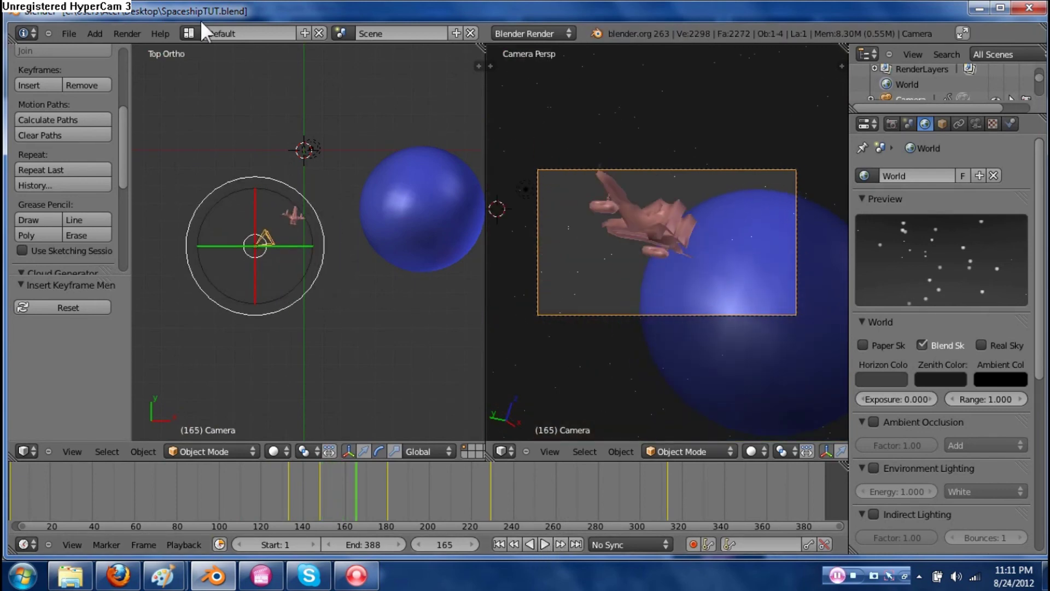
{"action": "left_click", "coordinate": [125, 32]}
{"action": "left_click", "coordinate": [130, 46]}
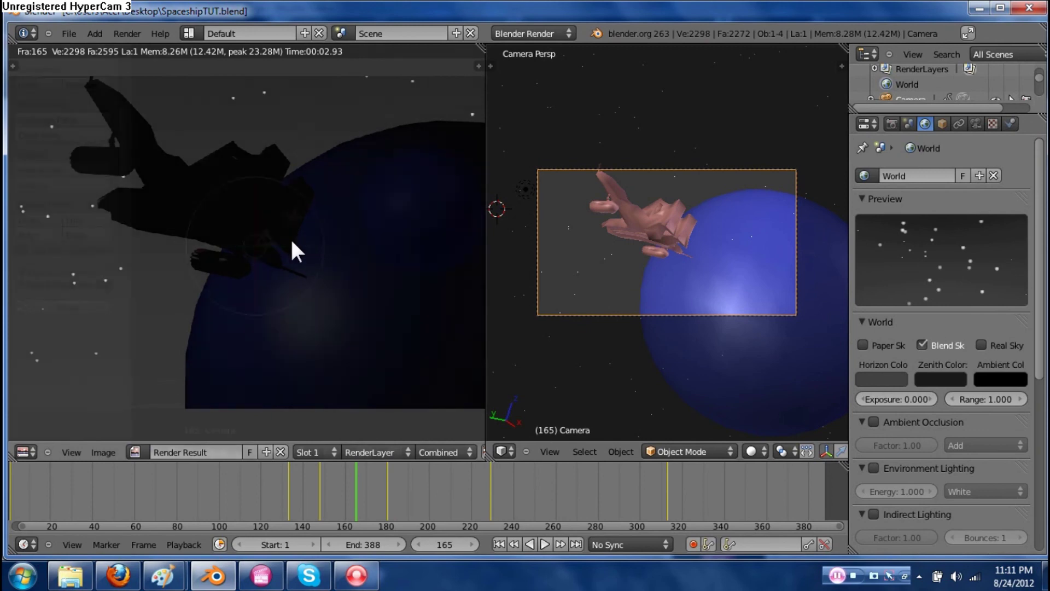
{"action": "key", "text": "Escape"}
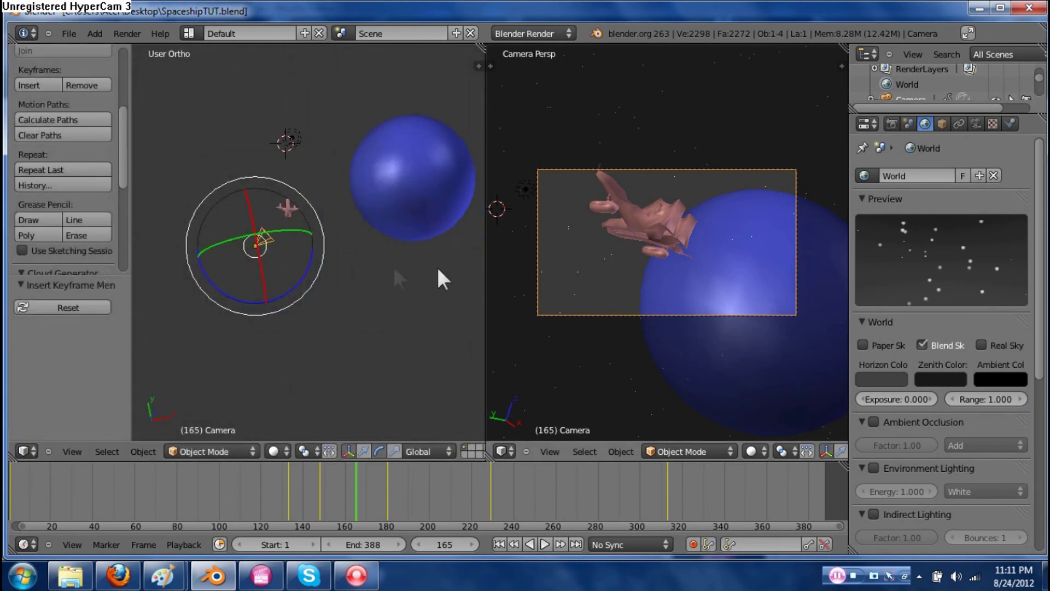
Select the lamp near the spaceship and change its type to Area after trying Sun
{"action": "middle_click_drag", "start_coordinate": [396, 269], "coordinate": [399, 198]}
{"action": "scroll", "coordinate": [315, 275], "scroll_direction": "up", "scroll_amount": 3}
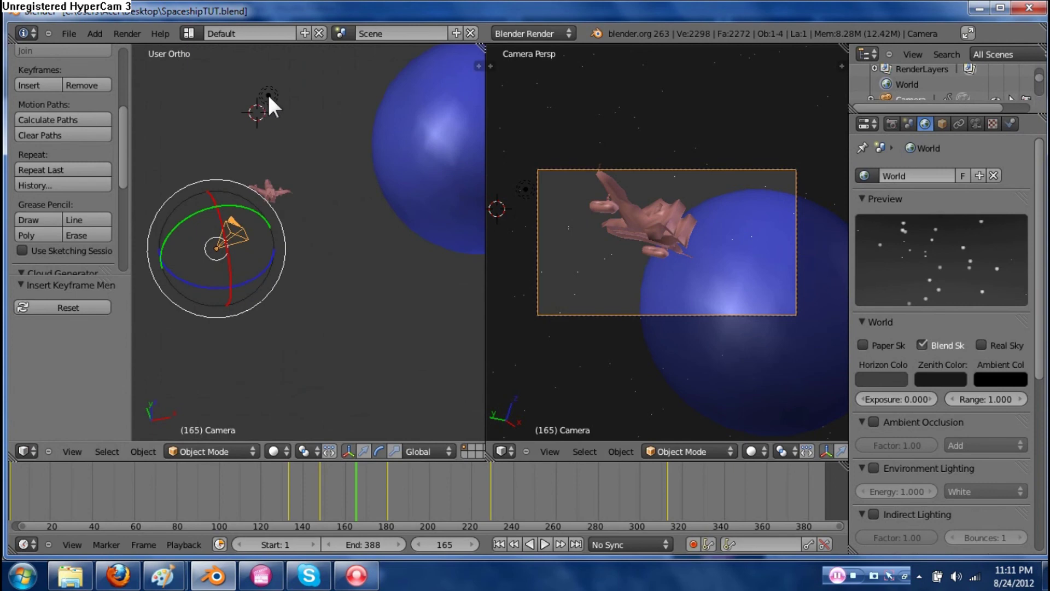
{"action": "right_click", "coordinate": [268, 96]}
{"action": "middle_click_drag", "start_coordinate": [281, 145], "coordinate": [310, 191], "text": "shift"}
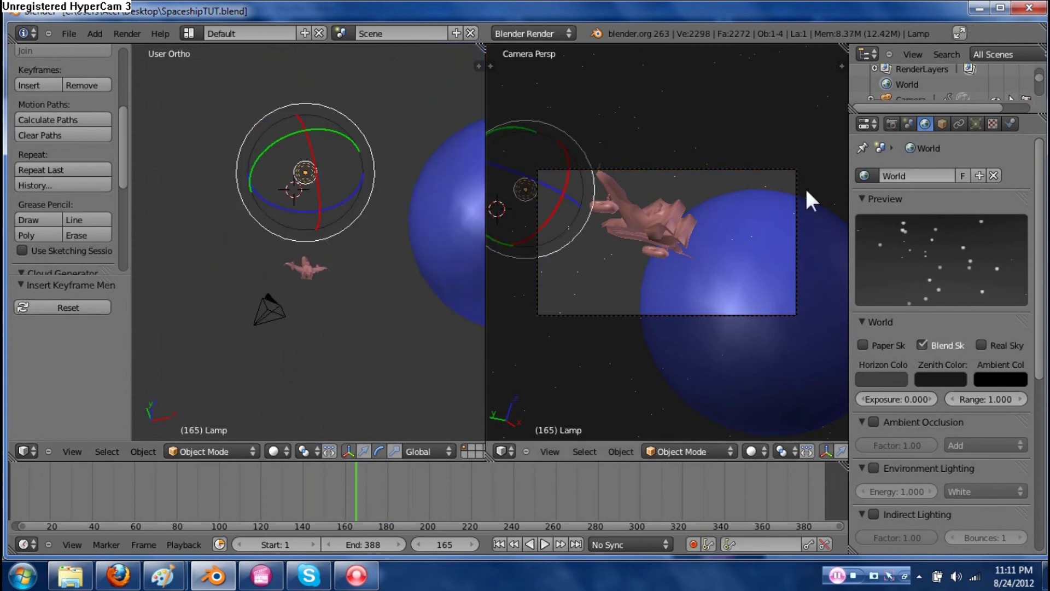
{"action": "left_click", "coordinate": [975, 122]}
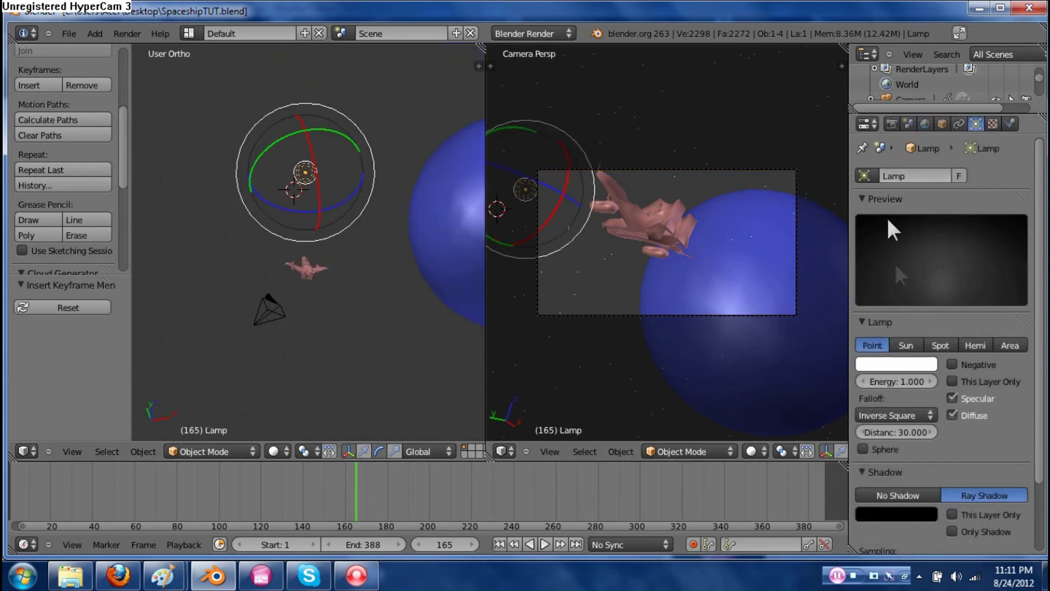
{"action": "left_click", "coordinate": [907, 345]}
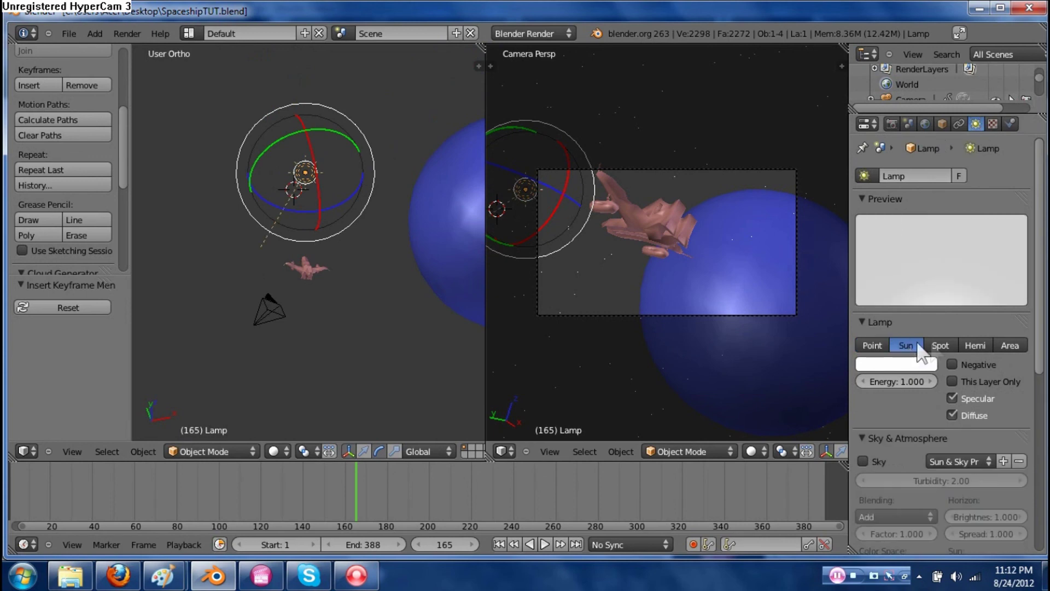
{"action": "left_click", "coordinate": [1010, 344]}
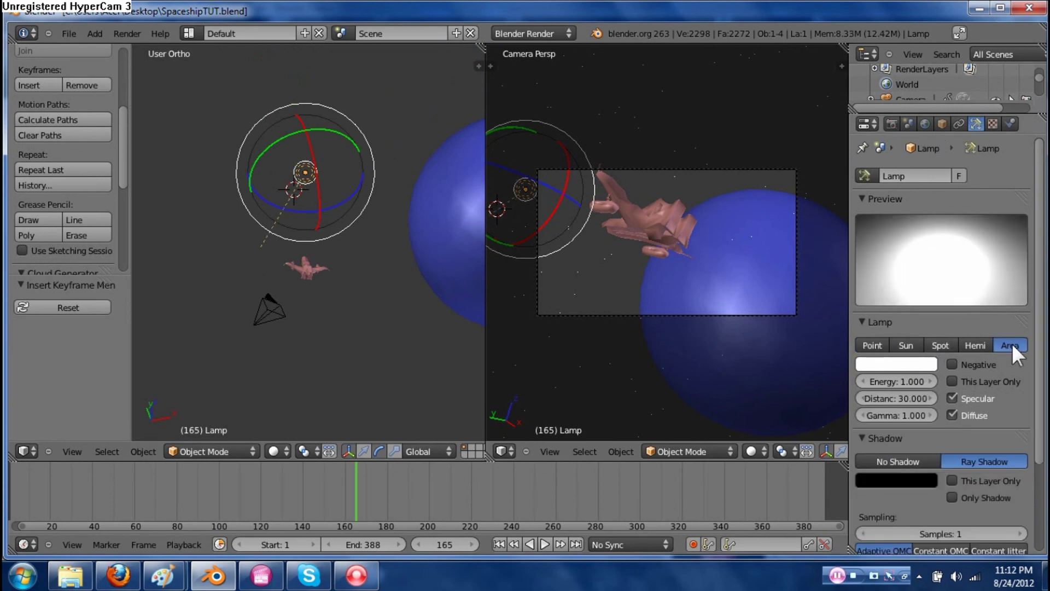
Change the lamp type to Sun, render a test image of frame 165 and close the render
{"action": "left_click", "coordinate": [898, 346]}
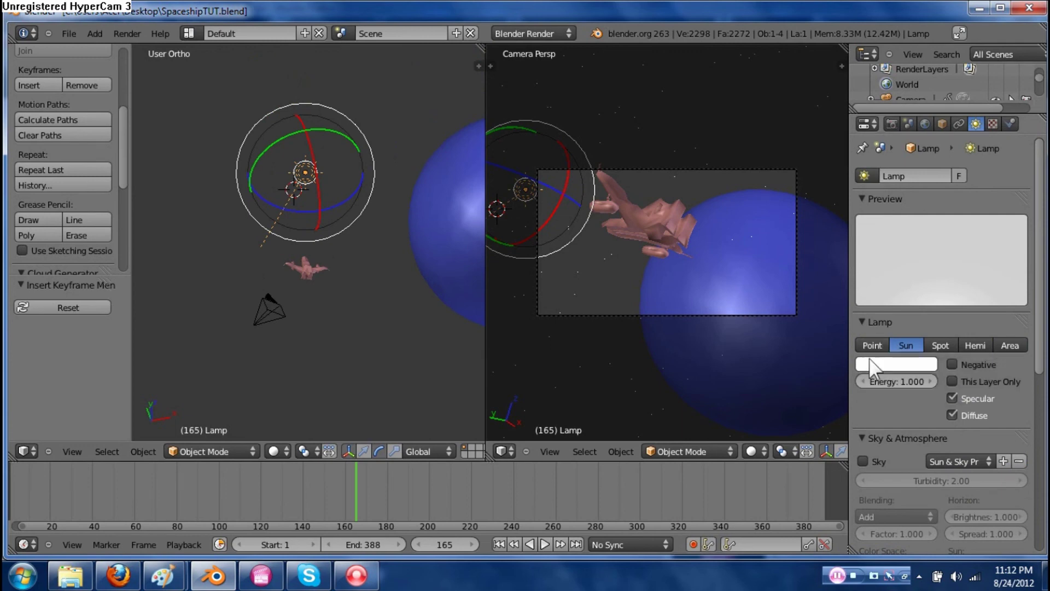
{"action": "left_click", "coordinate": [124, 34]}
{"action": "left_click", "coordinate": [136, 48]}
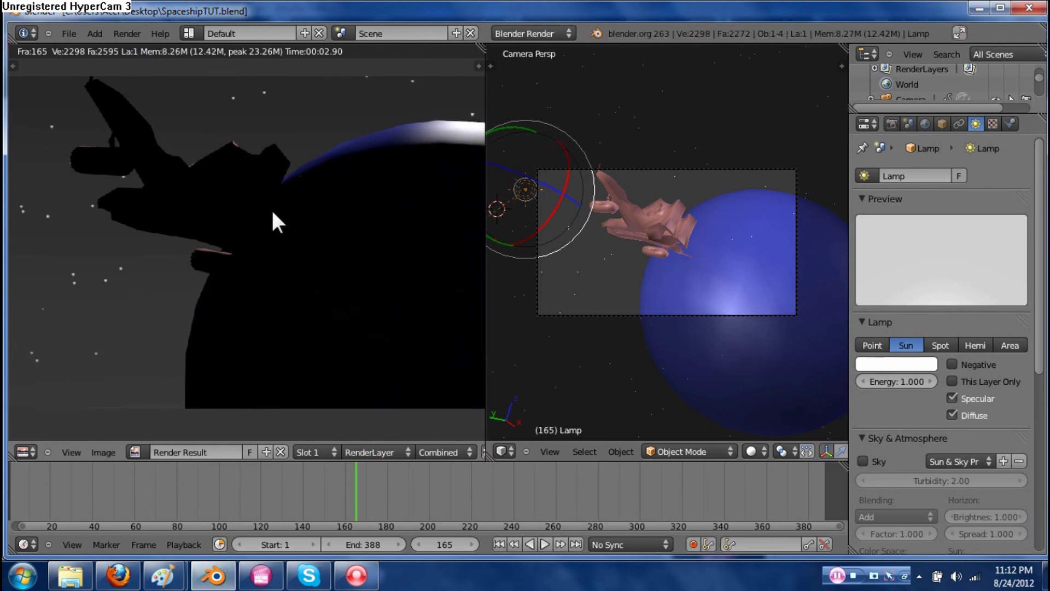
{"action": "key", "text": "Escape"}
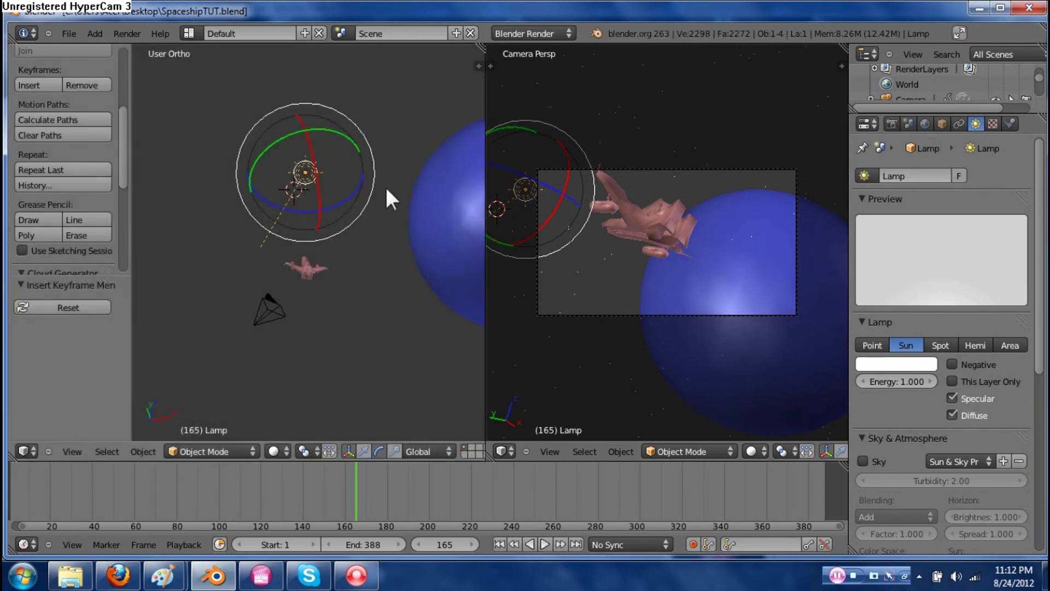
Rotate the Sun lamp toward the spaceship and planet, ending with about 60.2° around X, then test-render and close the render
{"action": "middle_click_drag", "start_coordinate": [296, 200], "coordinate": [319, 159]}
{"action": "left_click_drag", "start_coordinate": [260, 141], "coordinate": [204, 224]}
{"action": "left_click_drag", "start_coordinate": [299, 268], "coordinate": [321, 212]}
{"action": "middle_click_drag", "start_coordinate": [321, 211], "coordinate": [307, 155]}
{"action": "left_click_drag", "start_coordinate": [321, 155], "coordinate": [336, 125]}
{"action": "middle_click_drag", "start_coordinate": [335, 124], "coordinate": [223, 55]}
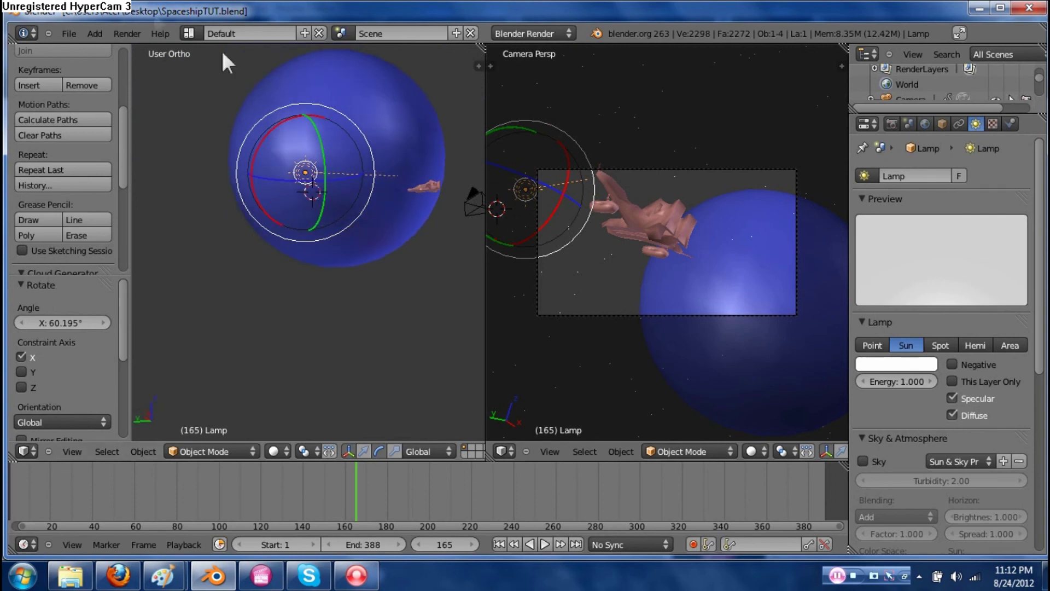
{"action": "left_click", "coordinate": [126, 32]}
{"action": "left_click", "coordinate": [131, 44]}
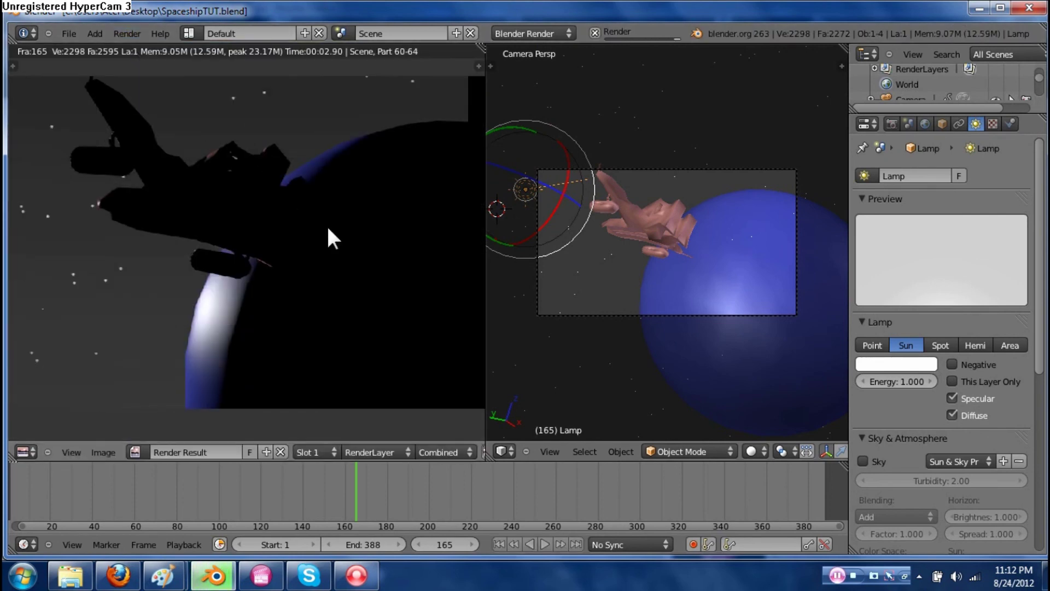
{"action": "key", "text": "Escape"}
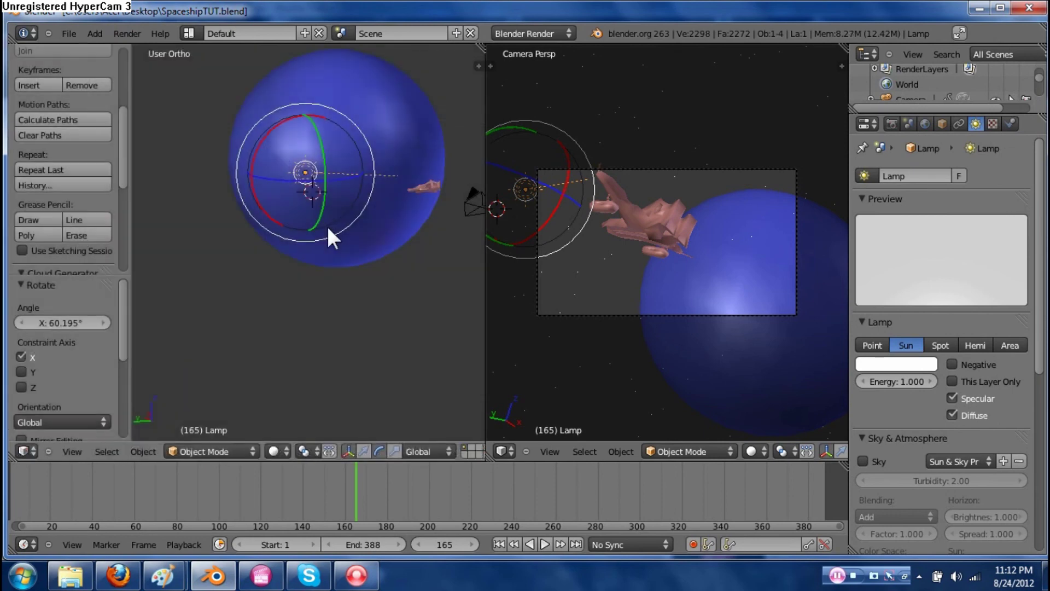
Add a Point lamp and move it about -95 units along Y and -82 units along X, away from the planet
{"action": "middle_click_drag", "start_coordinate": [340, 226], "coordinate": [314, 242]}
{"action": "key", "text": "shift+a"}
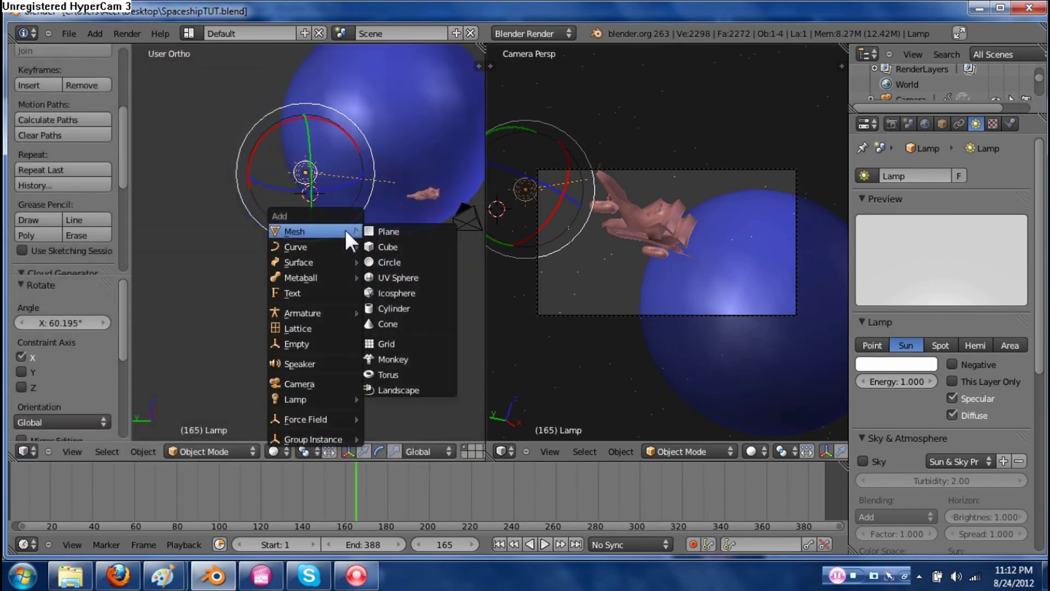
{"action": "mouse_move", "coordinate": [322, 398]}
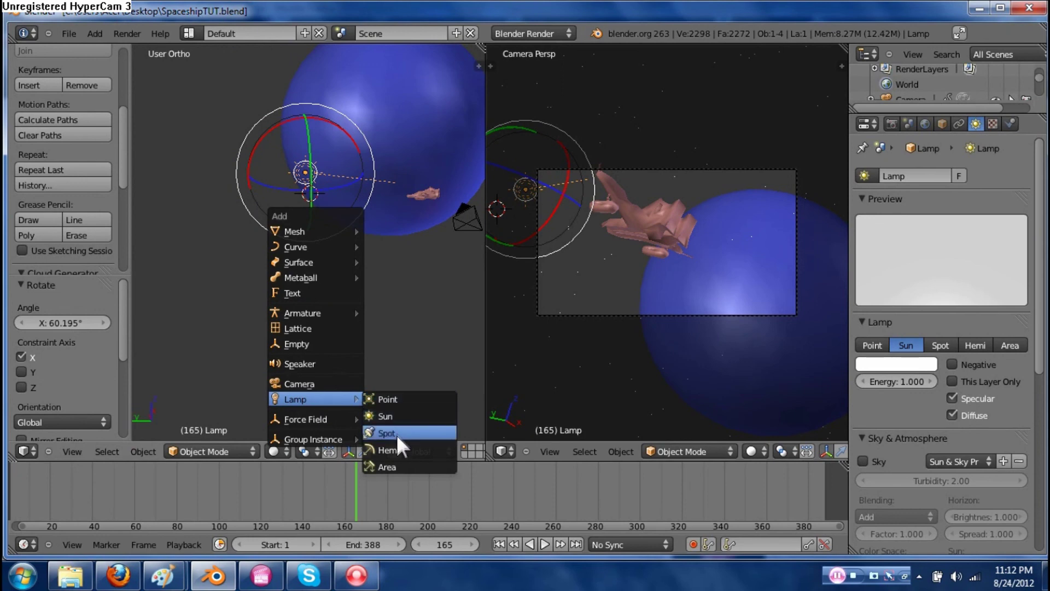
{"action": "left_click", "coordinate": [386, 399]}
{"action": "scroll", "coordinate": [356, 226], "scroll_direction": "down", "scroll_amount": 4}
{"action": "left_click", "coordinate": [363, 451]}
{"action": "left_click_drag", "start_coordinate": [254, 219], "coordinate": [430, 266]}
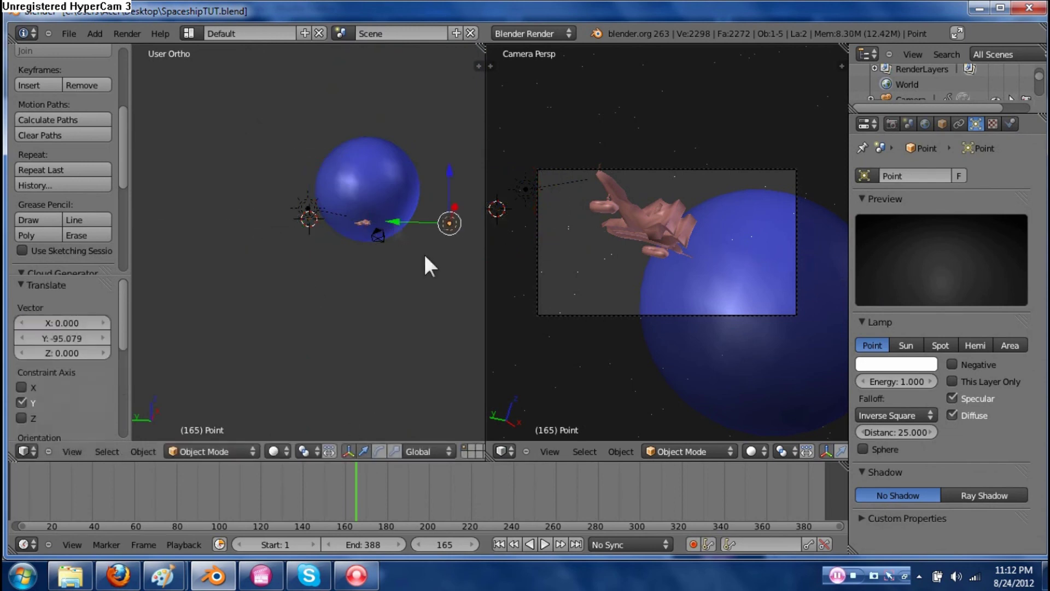
{"action": "middle_click_drag", "start_coordinate": [429, 267], "coordinate": [387, 276], "text": "shift"}
{"action": "left_click_drag", "start_coordinate": [405, 220], "coordinate": [419, 257]}
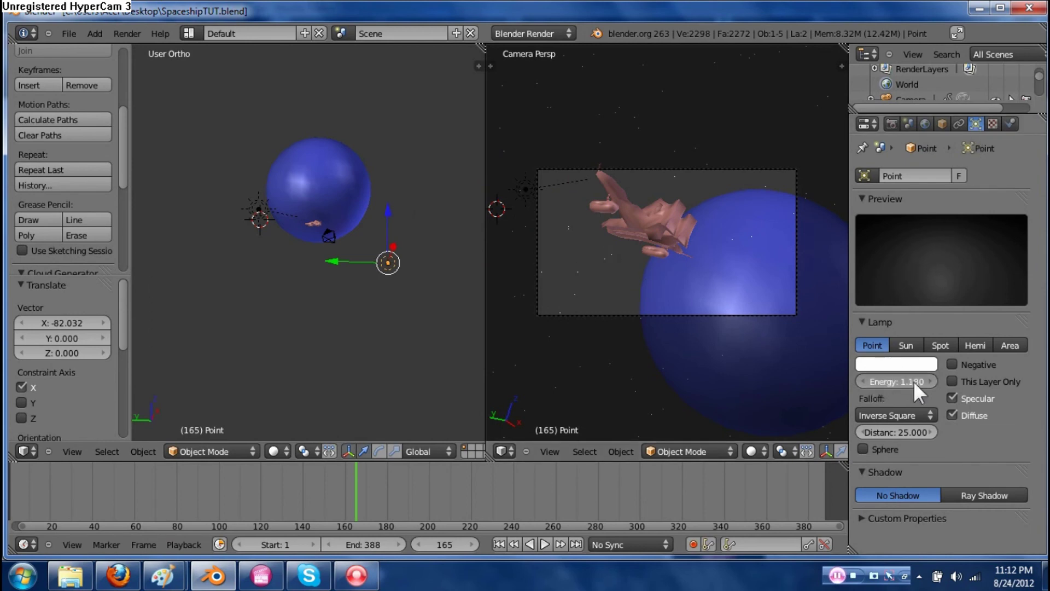
Raise the new Point lamp's energy to 6.380, render a test image and close the render
{"action": "left_click_drag", "start_coordinate": [917, 383], "coordinate": [941, 384]}
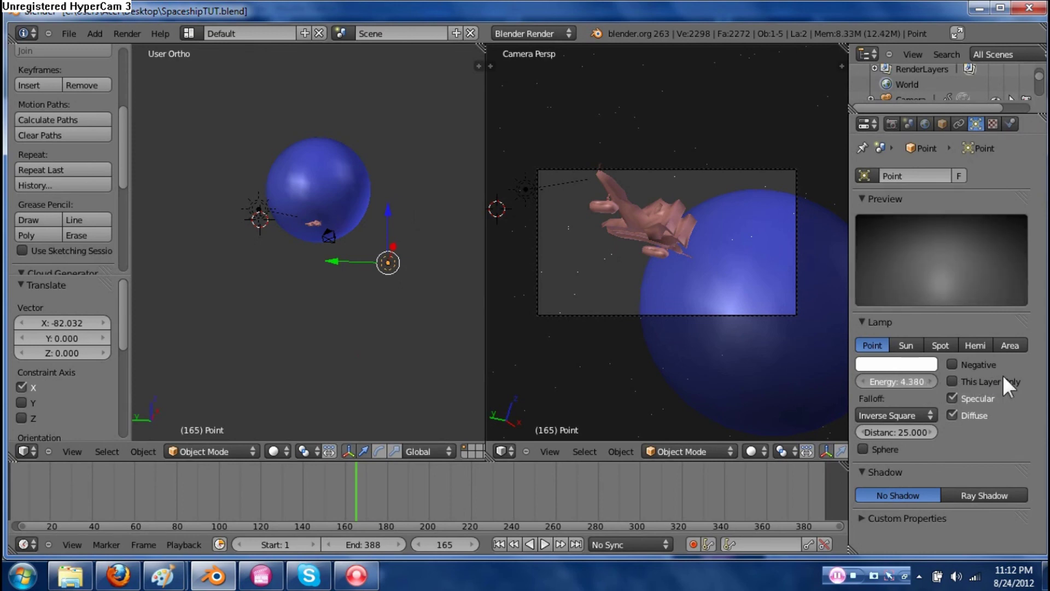
{"action": "left_click_drag", "start_coordinate": [878, 383], "coordinate": [959, 380]}
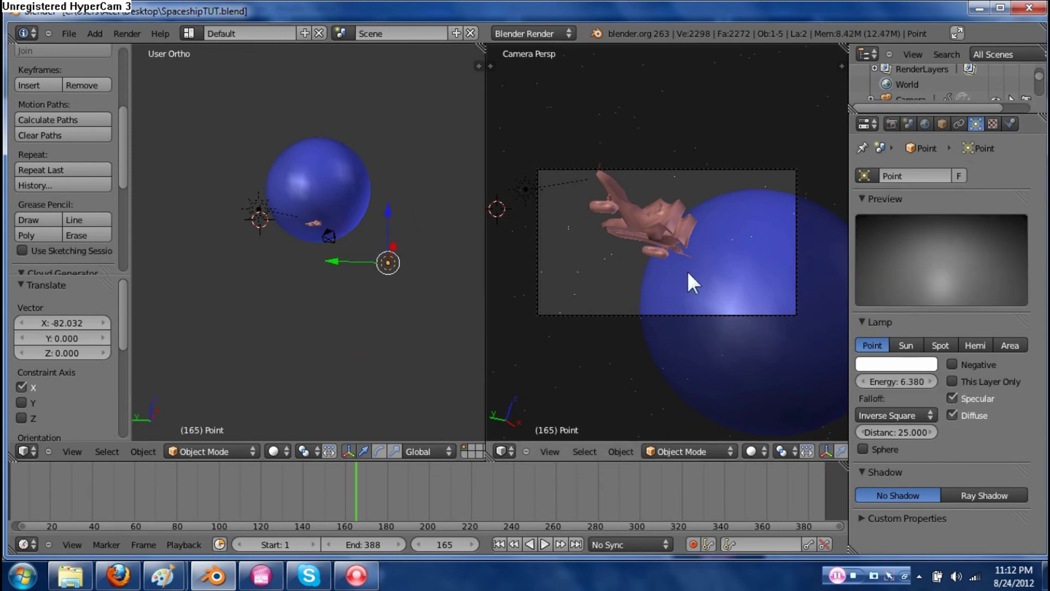
{"action": "left_click", "coordinate": [129, 32]}
{"action": "left_click", "coordinate": [137, 45]}
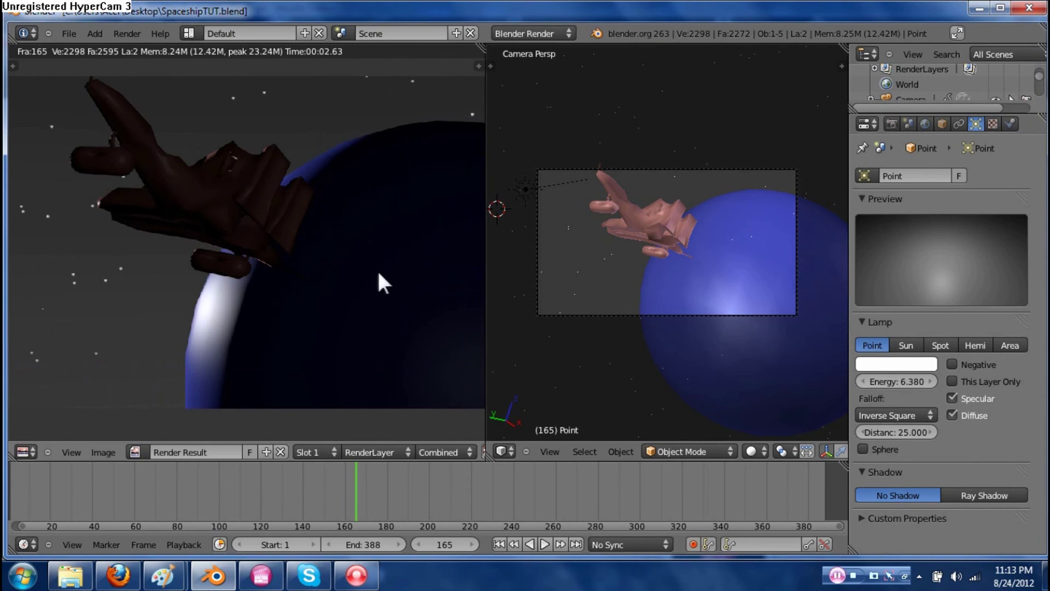
{"action": "key", "text": "Escape"}
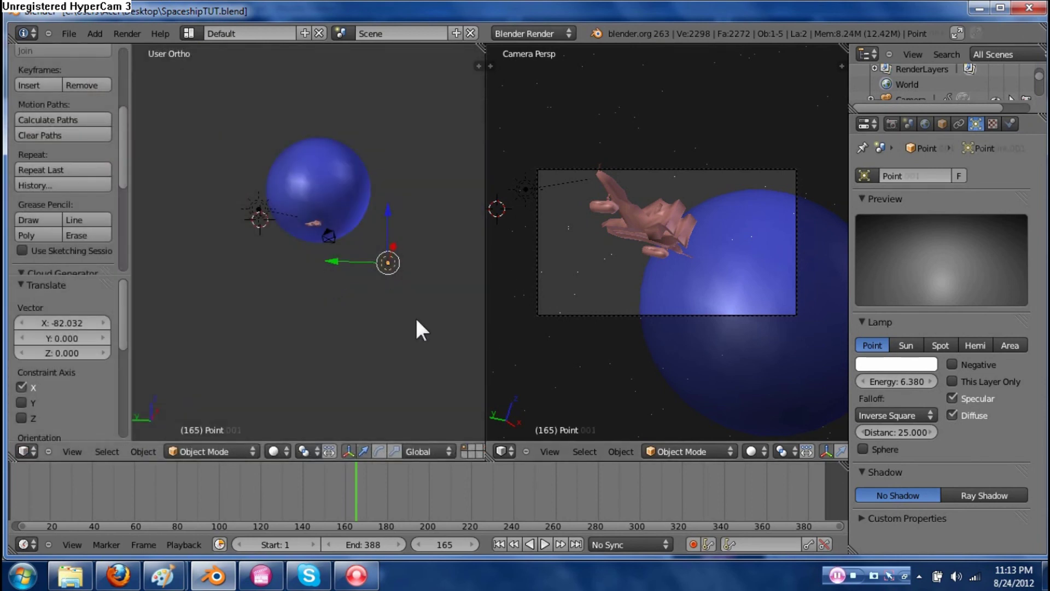
Duplicate the Point lamp, move the copy about 63.6 units along X, and check it with a test render
{"action": "key", "text": "shift+d"}
{"action": "key", "text": "Escape"}
{"action": "left_click_drag", "start_coordinate": [394, 249], "coordinate": [399, 199]}
{"action": "left_click", "coordinate": [130, 34]}
{"action": "left_click", "coordinate": [136, 43]}
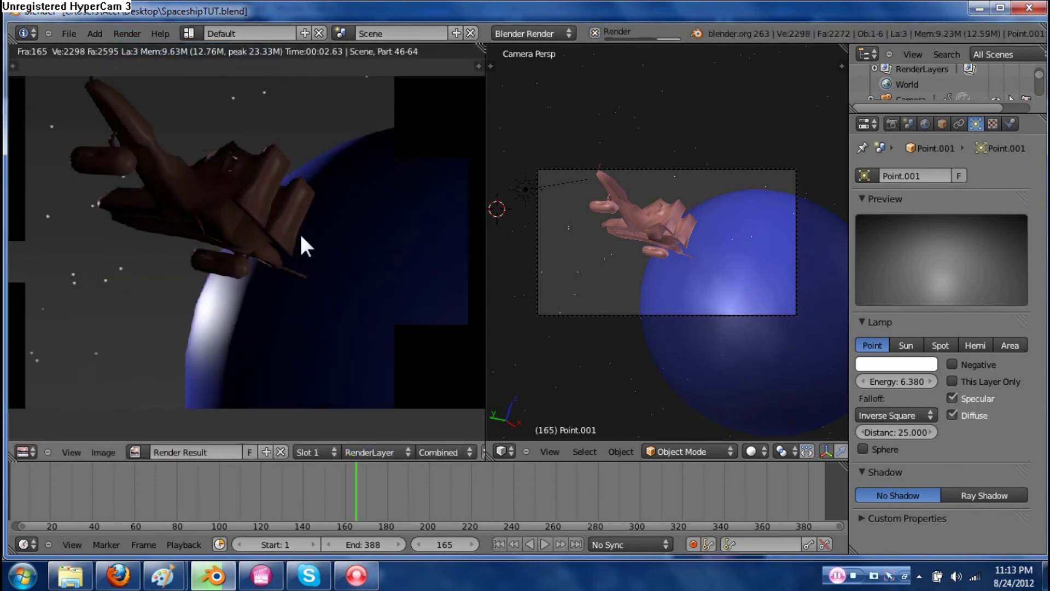
{"action": "key", "text": "Escape"}
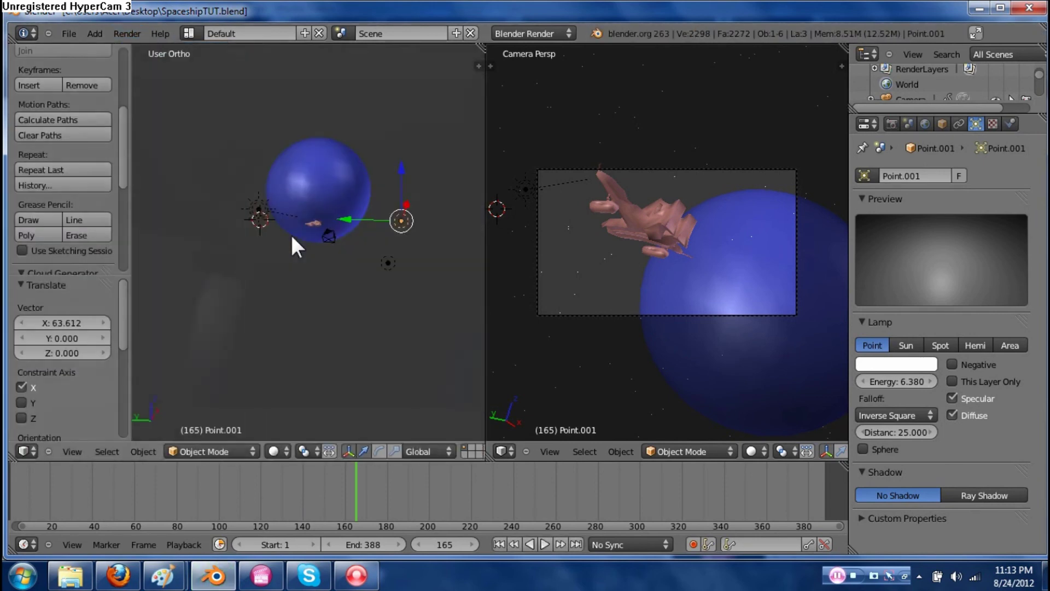
Select the original Point lamp, set its energy to 10, render a test image and close the render
{"action": "right_click", "coordinate": [388, 264]}
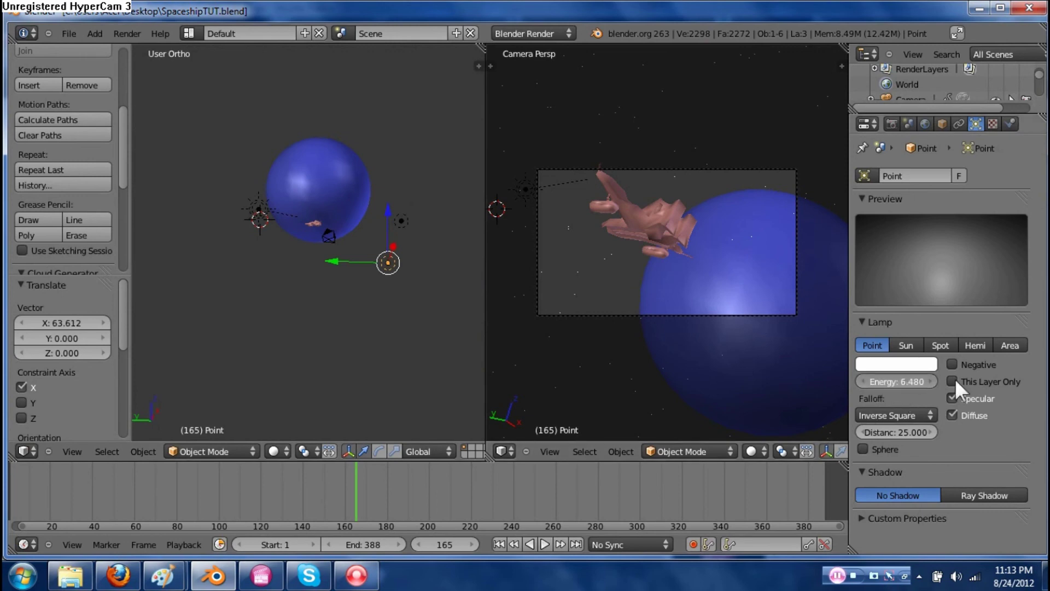
{"action": "scroll", "coordinate": [896, 381], "scroll_direction": "up", "scroll_amount": 4, "text": "ctrl"}
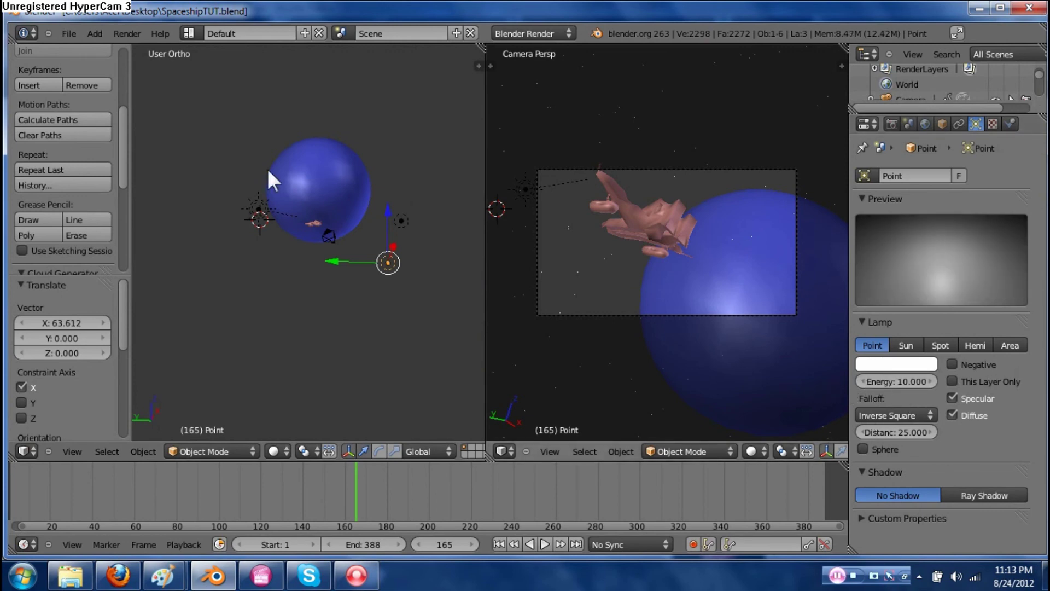
{"action": "left_click", "coordinate": [129, 38]}
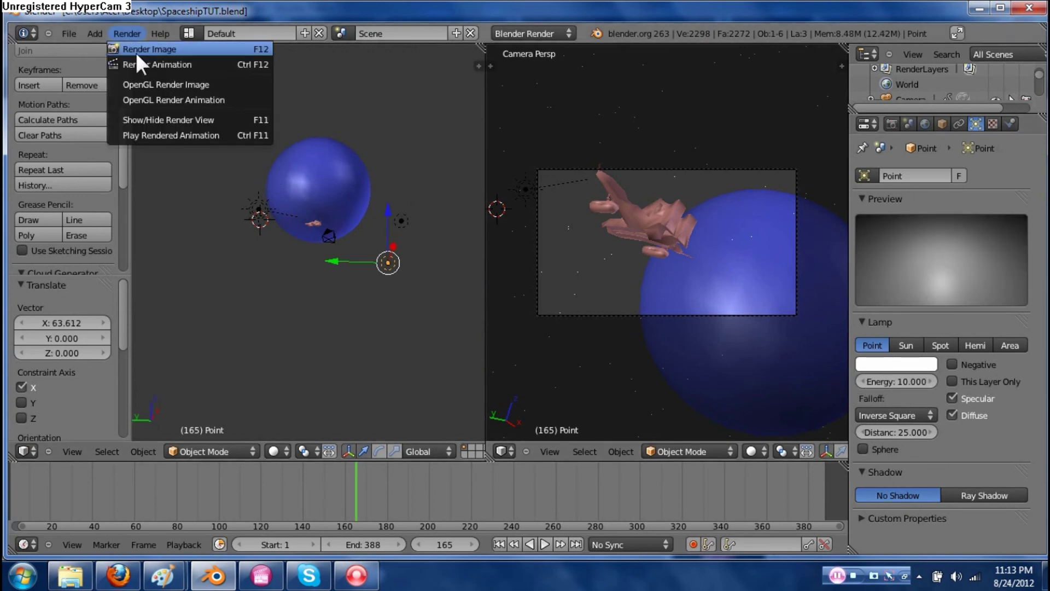
{"action": "left_click", "coordinate": [136, 49]}
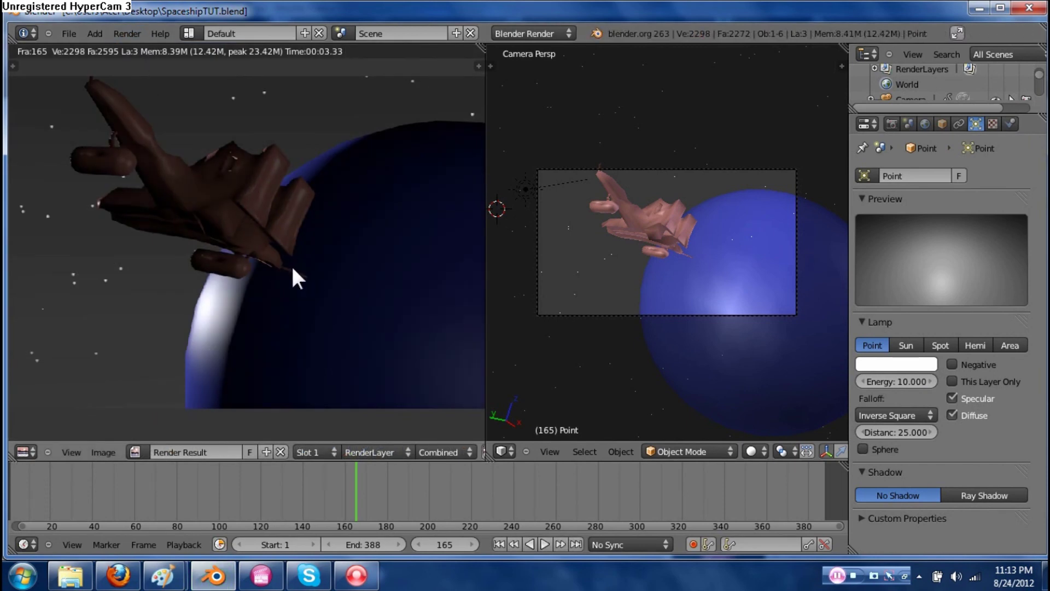
{"action": "key", "text": "Escape"}
Select the spaceship and change its material's diffuse color to off-white
{"action": "right_click", "coordinate": [639, 227]}
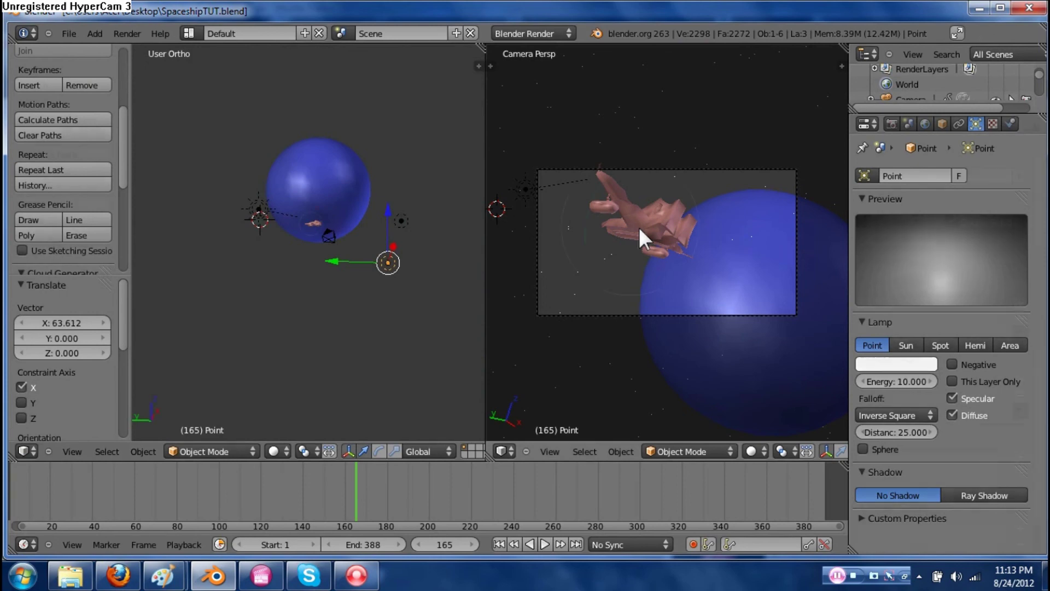
{"action": "left_click", "coordinate": [926, 123]}
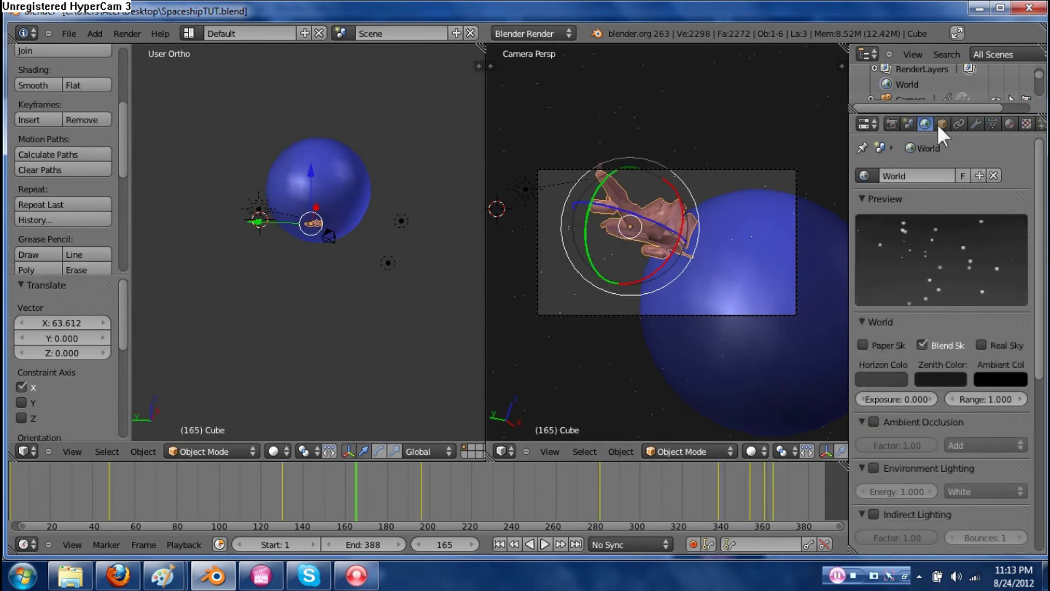
{"action": "left_click", "coordinate": [941, 124]}
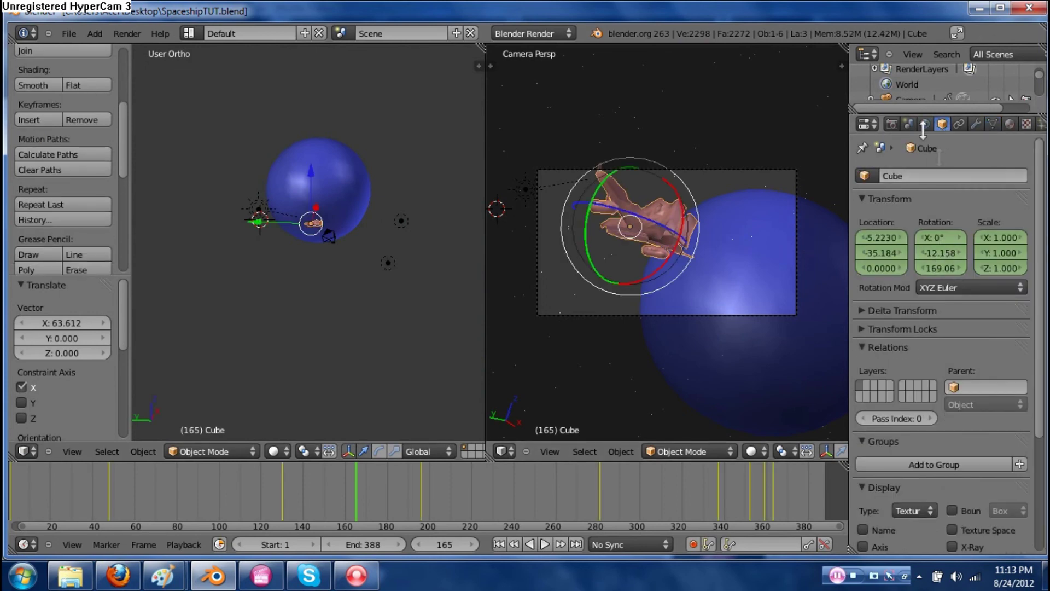
{"action": "left_click", "coordinate": [1011, 124]}
{"action": "left_click", "coordinate": [904, 414]}
{"action": "mouse_move", "coordinate": [862, 278]}
{"action": "left_mouse_down"}
{"action": "mouse_move", "coordinate": [901, 234]}
{"action": "mouse_move", "coordinate": [857, 224]}
{"action": "mouse_move", "coordinate": [794, 251]}
{"action": "mouse_move", "coordinate": [852, 266]}
{"action": "left_mouse_up"}
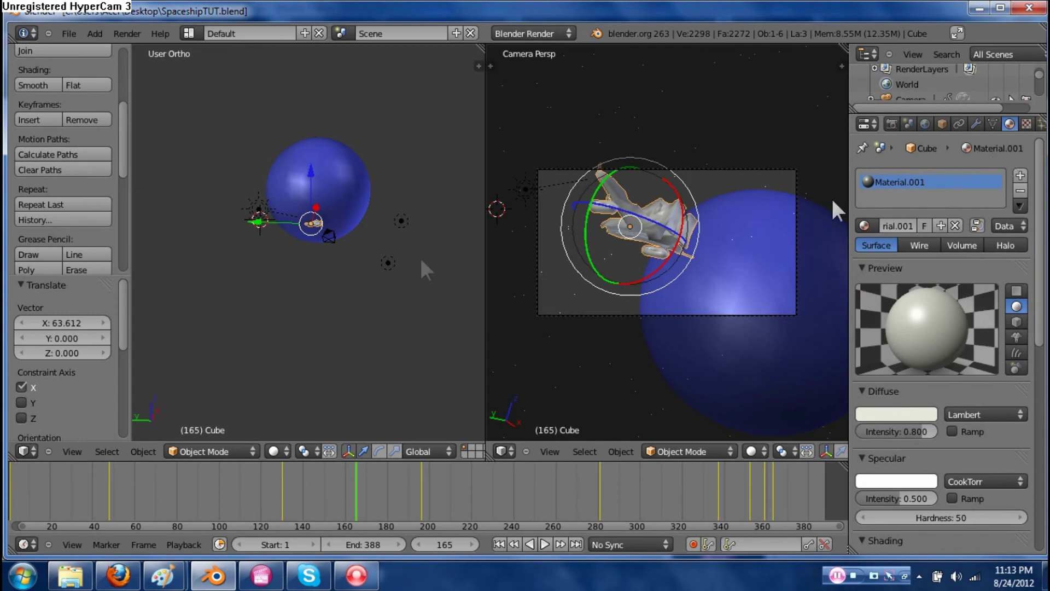
Render a test image of frame 165 to check the recolored spaceship and close the render
{"action": "left_click", "coordinate": [122, 31]}
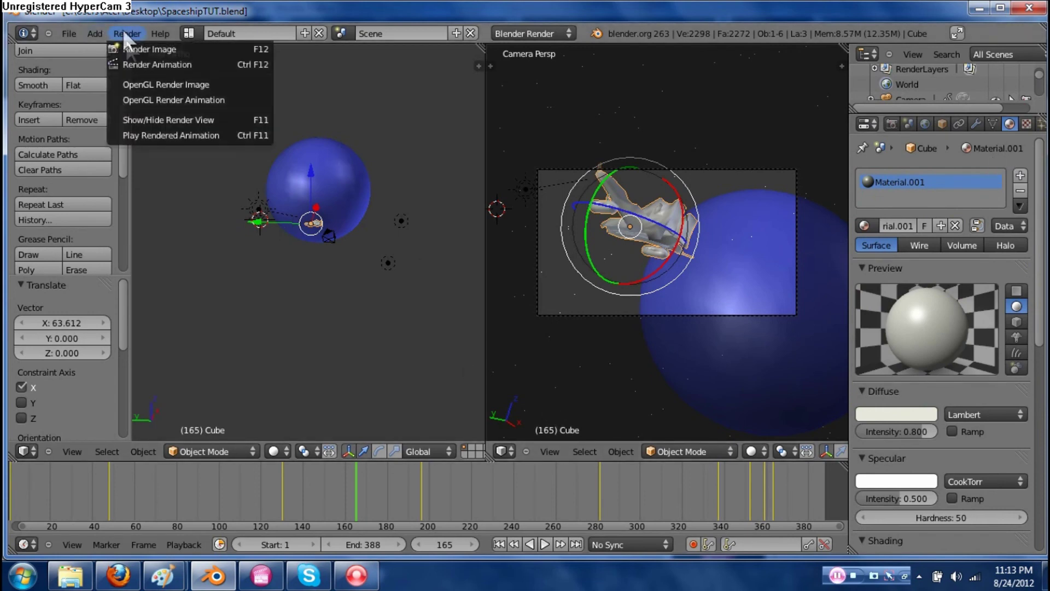
{"action": "left_click", "coordinate": [128, 44]}
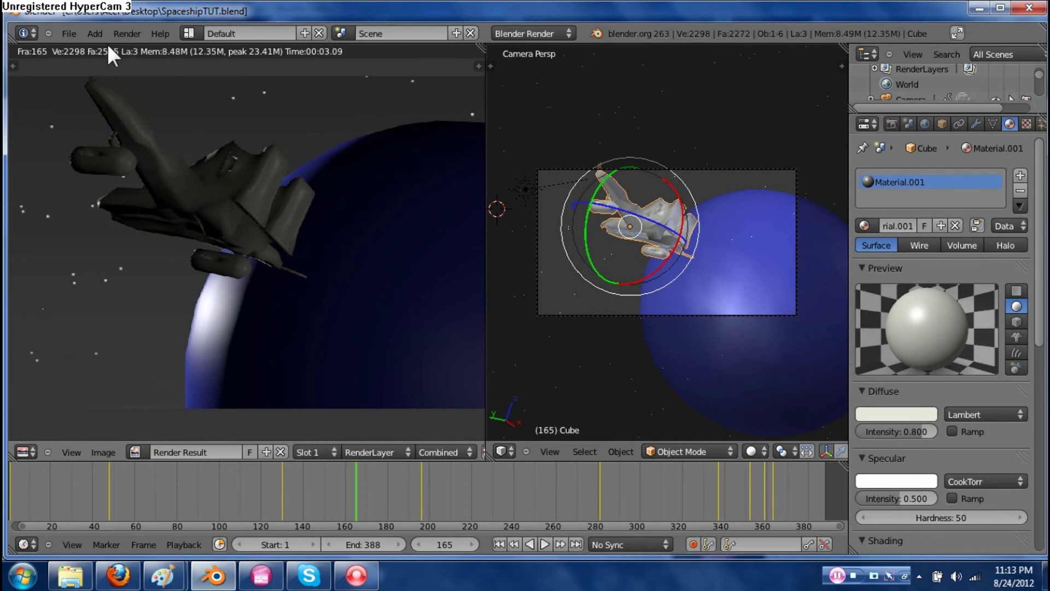
{"action": "key", "text": "Escape"}
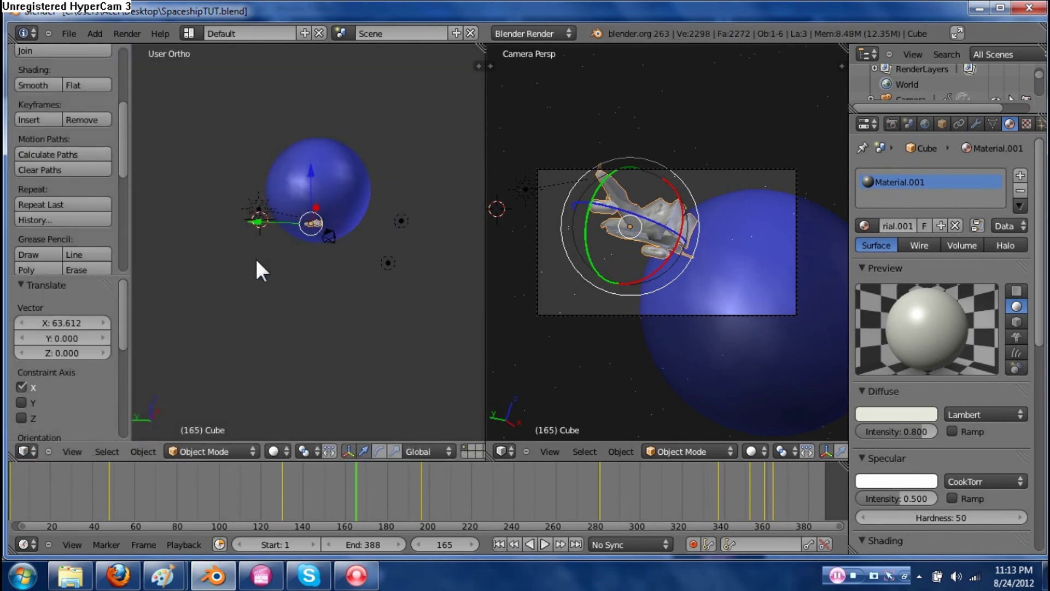
Join the two 3D viewports into one large viewport and switch it to the camera view
{"action": "scroll", "coordinate": [663, 341], "scroll_direction": "up", "scroll_amount": 1}
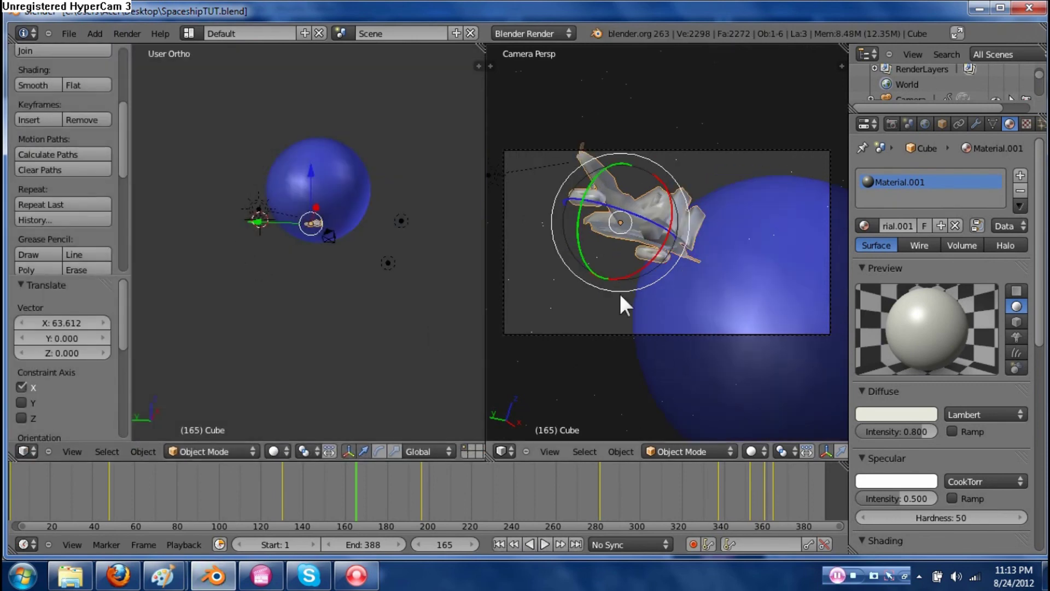
{"action": "left_click_drag", "start_coordinate": [484, 48], "coordinate": [459, 215]}
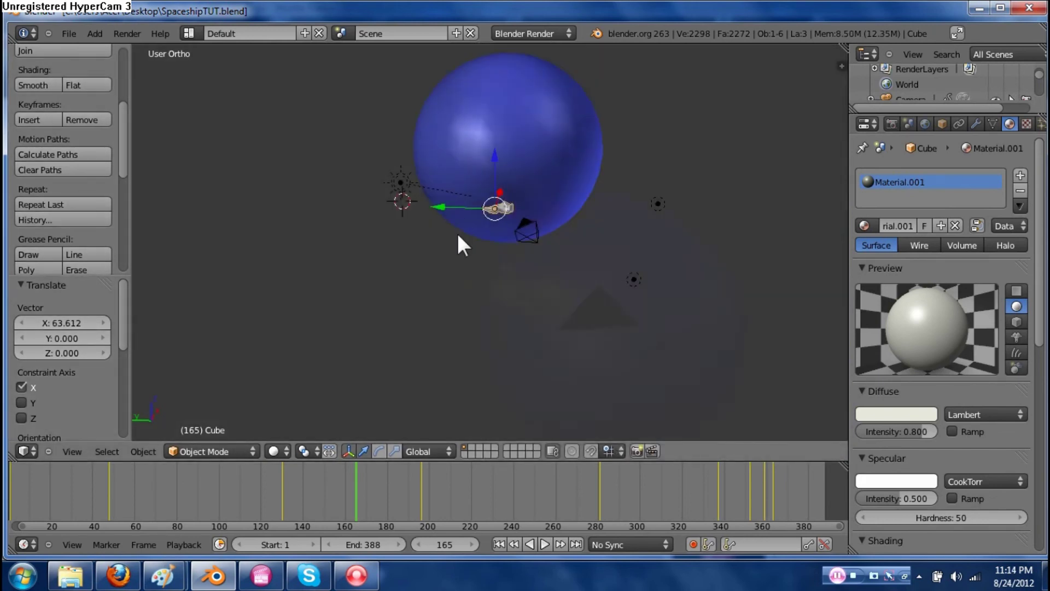
{"action": "key", "text": "KP_0"}
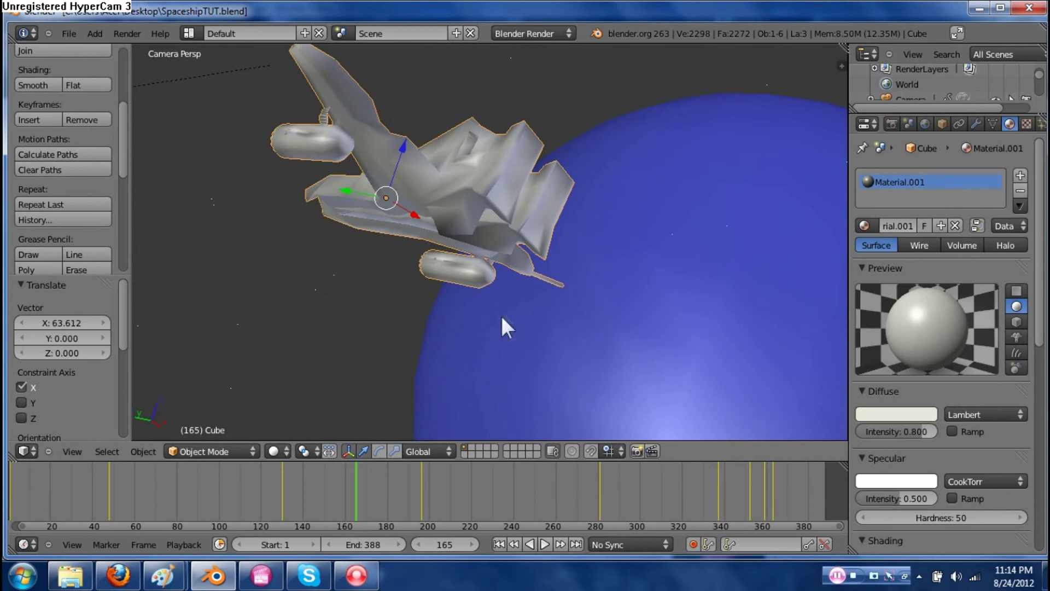
Play the animation from frame 1 through the camera with everything deselected, restart it and stop at frame 86
{"action": "left_click", "coordinate": [498, 544]}
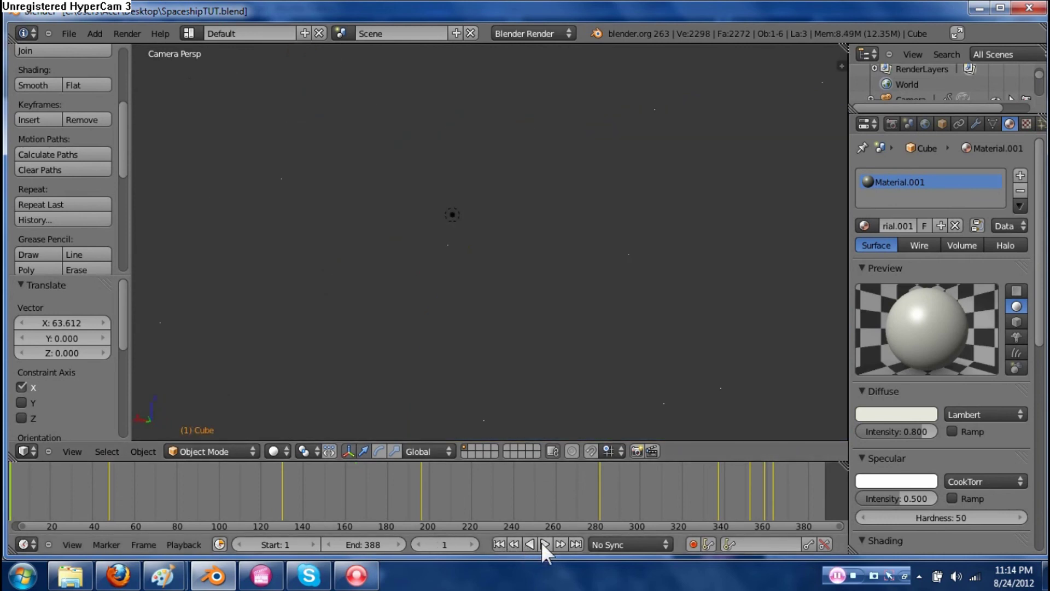
{"action": "left_click", "coordinate": [544, 544]}
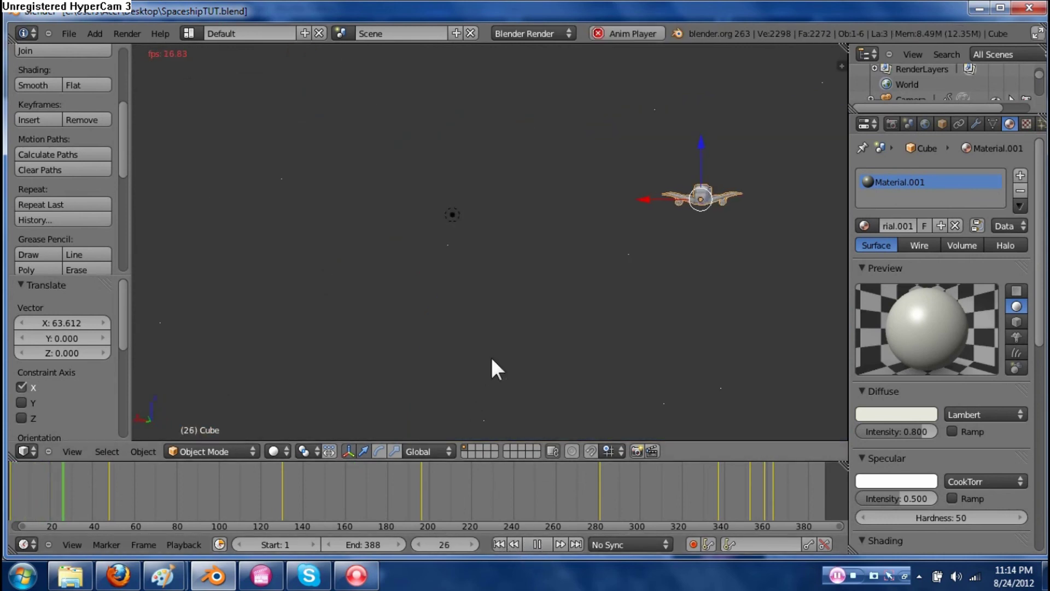
{"action": "key", "text": "a"}
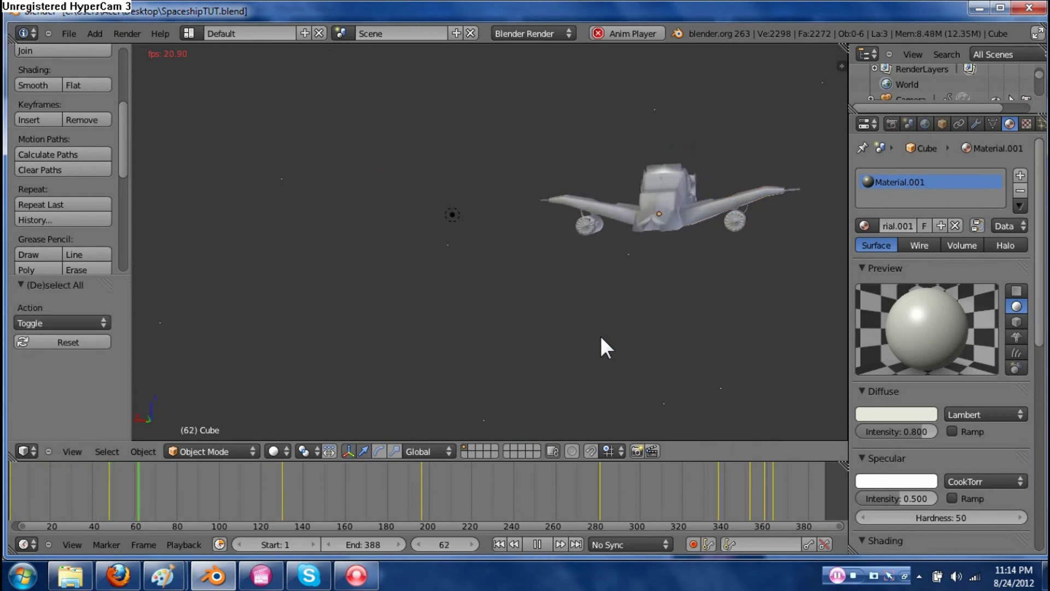
{"action": "left_click", "coordinate": [499, 544]}
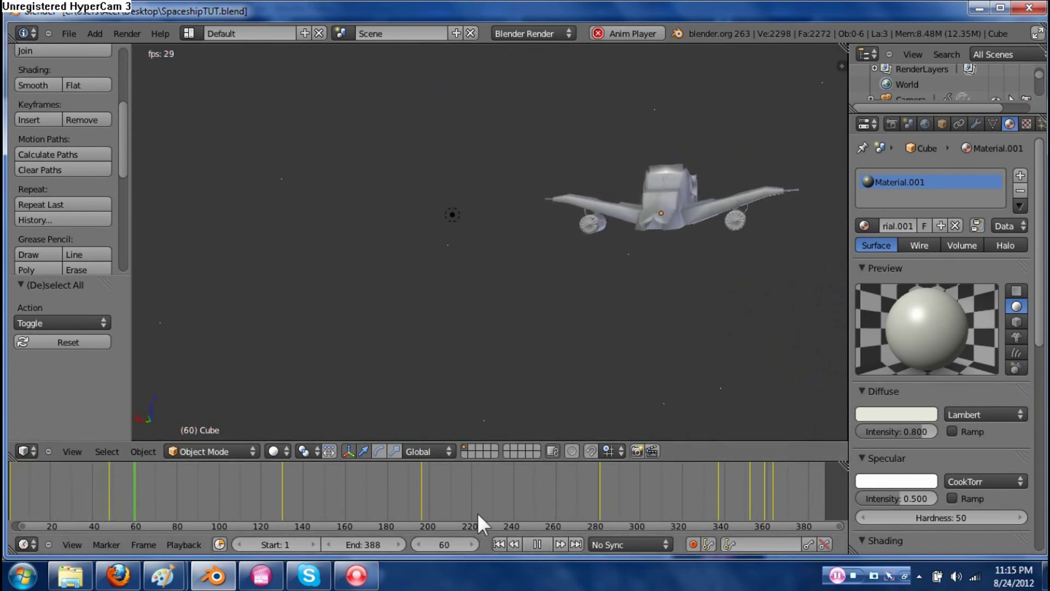
{"action": "left_click", "coordinate": [536, 544]}
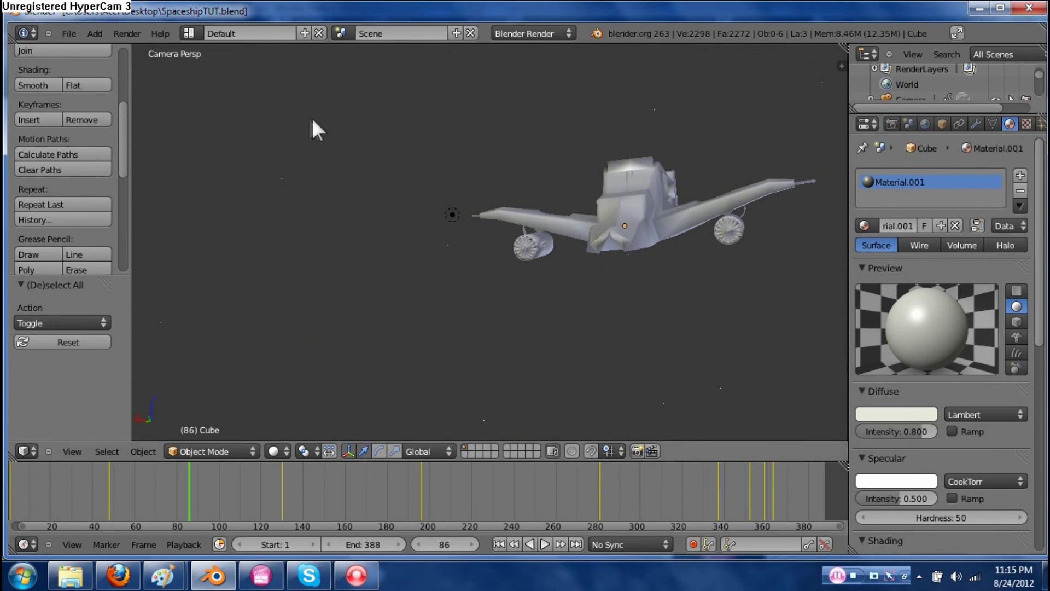
Save the spaceship file over its existing version
{"action": "key", "text": "ctrl+s"}
{"action": "left_click", "coordinate": [371, 262]}
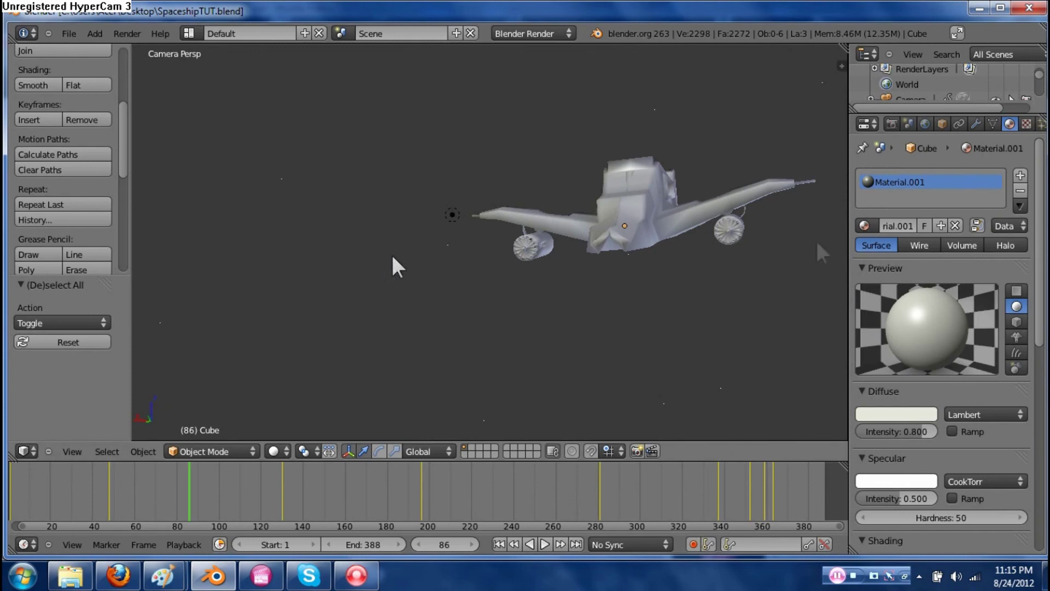
In the render settings, set the resolution scale to 75% and the anti-aliasing samples to 11
{"action": "left_click", "coordinate": [924, 124]}
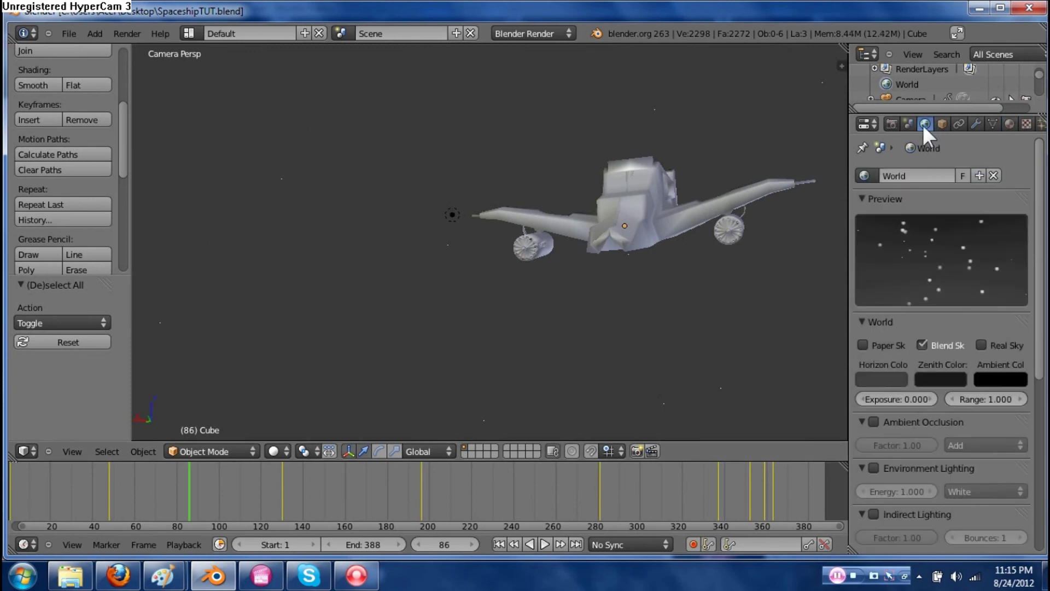
{"action": "left_click", "coordinate": [893, 124]}
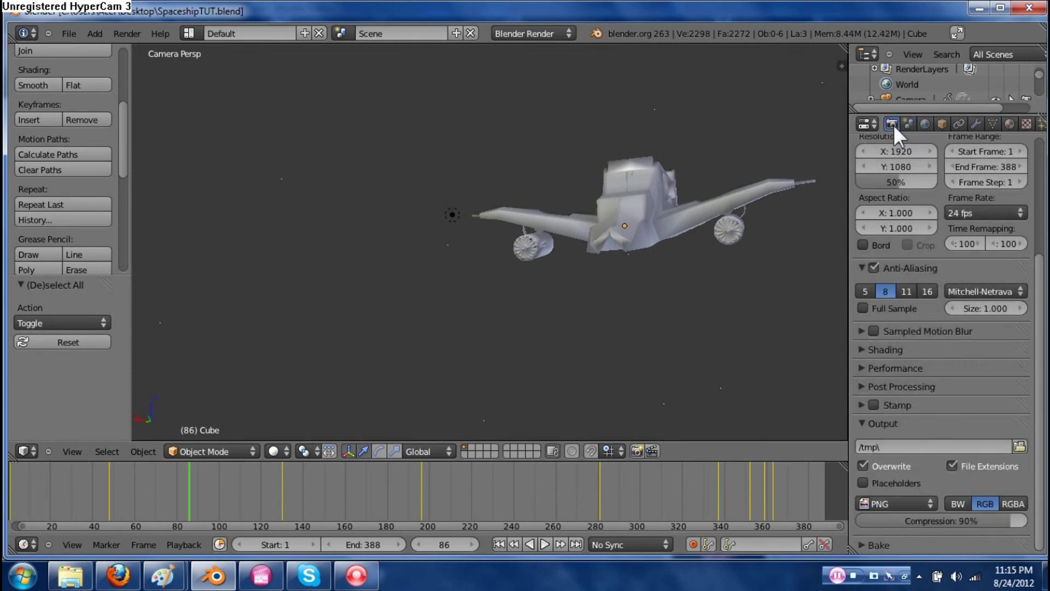
{"action": "scroll", "coordinate": [960, 234], "scroll_direction": "up", "scroll_amount": 5}
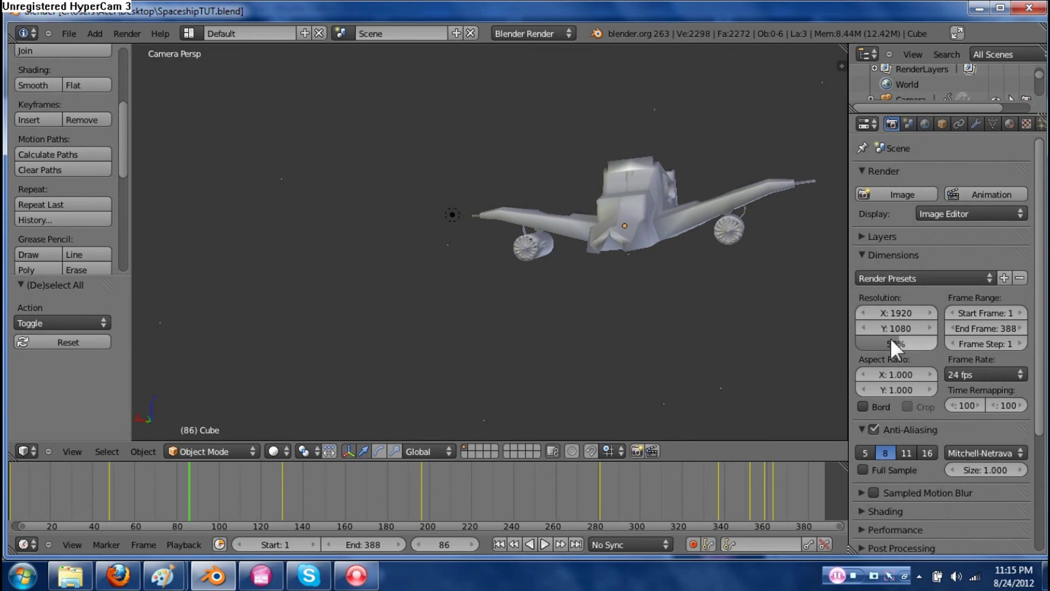
{"action": "left_click_drag", "start_coordinate": [898, 343], "coordinate": [901, 343]}
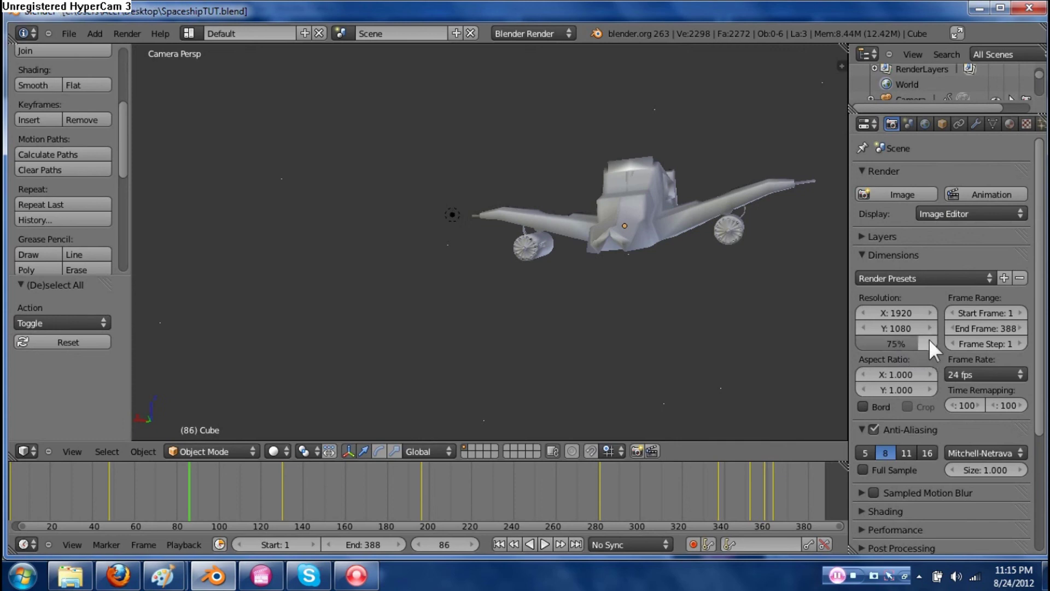
{"action": "left_click", "coordinate": [978, 377]}
{"action": "scroll", "coordinate": [920, 356], "scroll_direction": "down", "scroll_amount": 2}
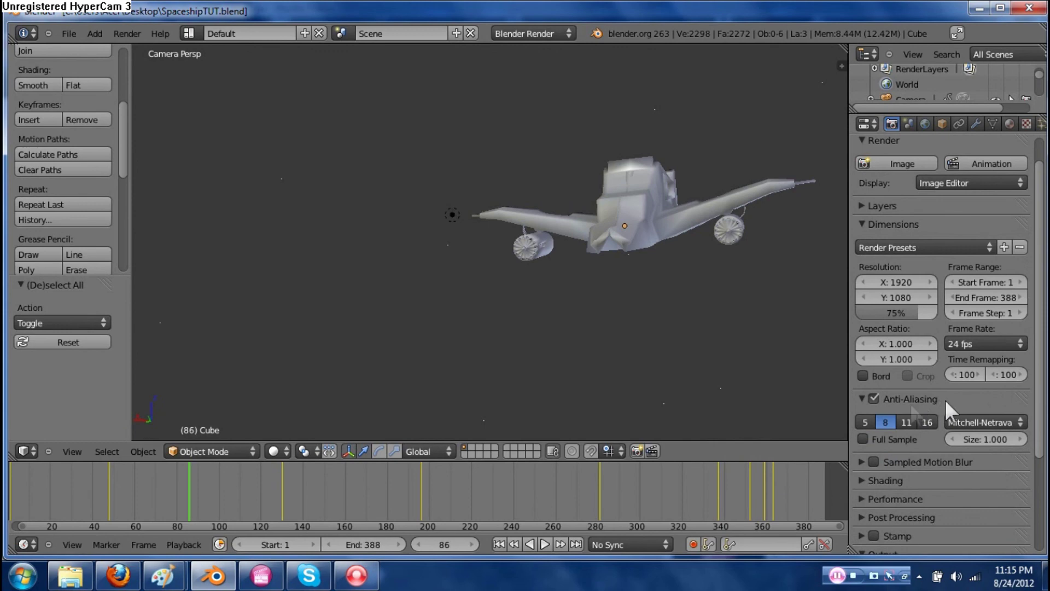
{"action": "left_click", "coordinate": [907, 423]}
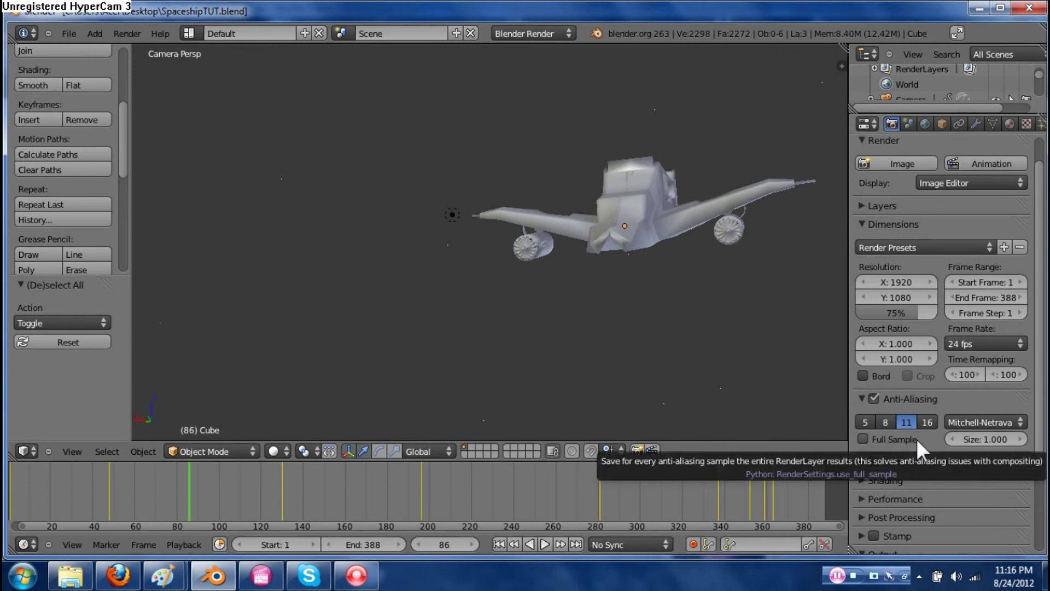
{"action": "left_click", "coordinate": [995, 421]}
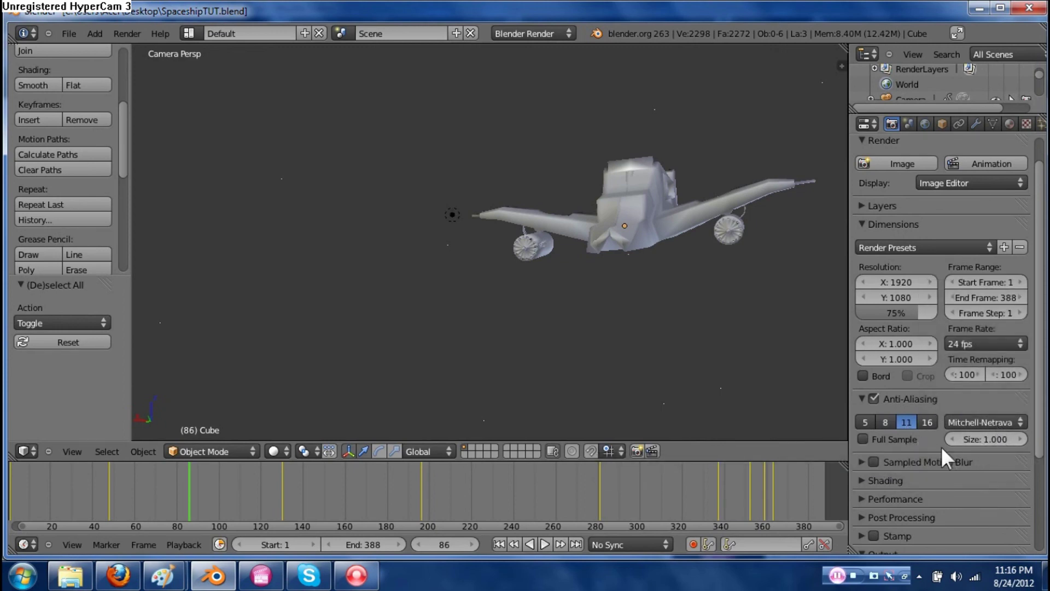
Look through the Shading, Performance and Post Processing render settings
{"action": "scroll", "coordinate": [939, 427], "scroll_direction": "down", "scroll_amount": 1}
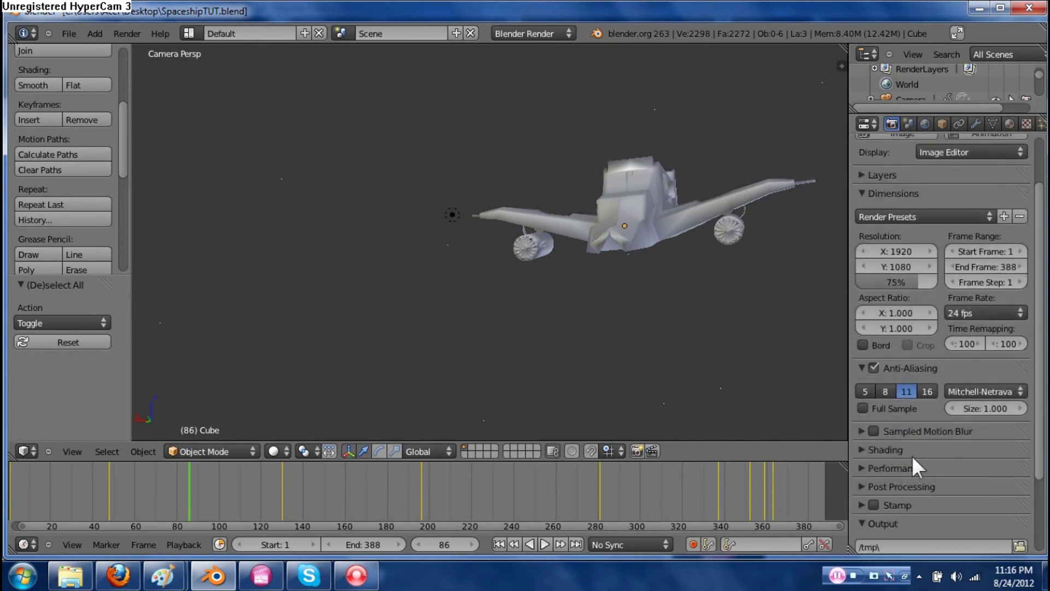
{"action": "left_click", "coordinate": [862, 449]}
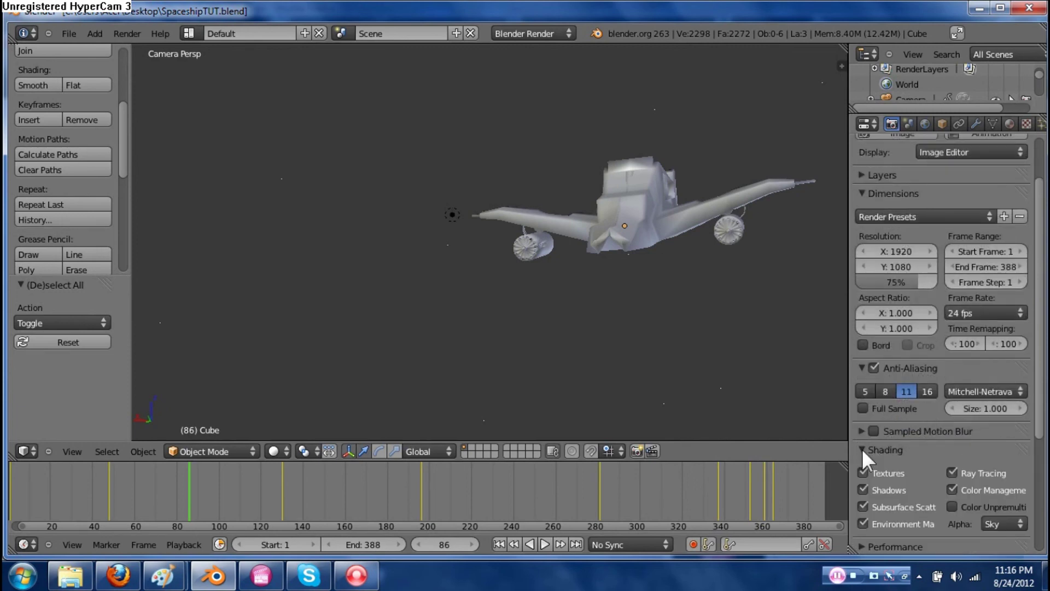
{"action": "scroll", "coordinate": [914, 468], "scroll_direction": "down", "scroll_amount": 1}
{"action": "scroll", "coordinate": [913, 468], "scroll_direction": "down", "scroll_amount": 2}
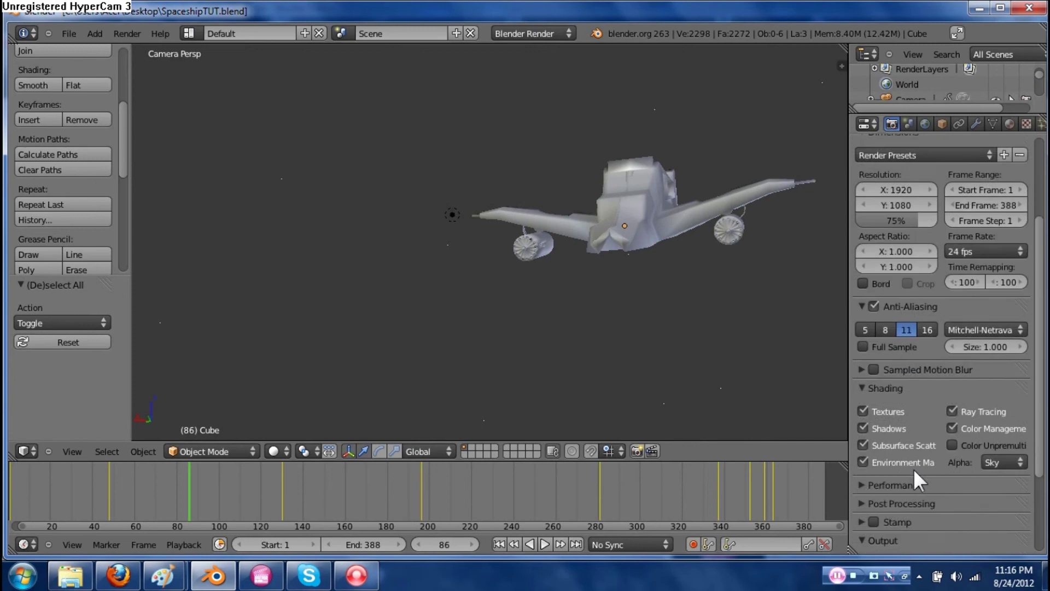
{"action": "left_click", "coordinate": [865, 455]}
{"action": "scroll", "coordinate": [865, 455], "scroll_direction": "down", "scroll_amount": 3}
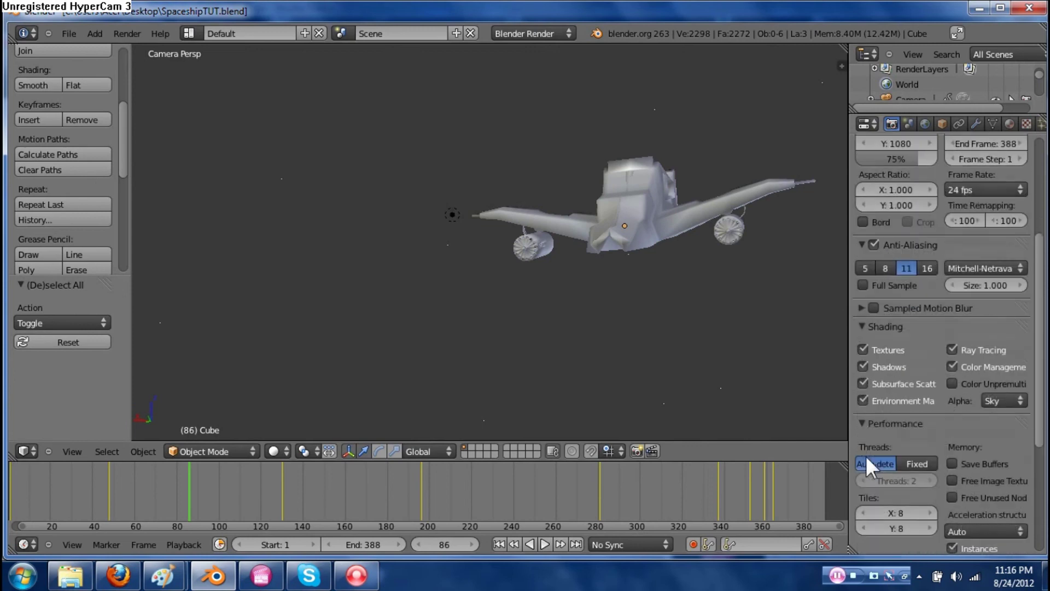
{"action": "scroll", "coordinate": [865, 455], "scroll_direction": "down", "scroll_amount": 3}
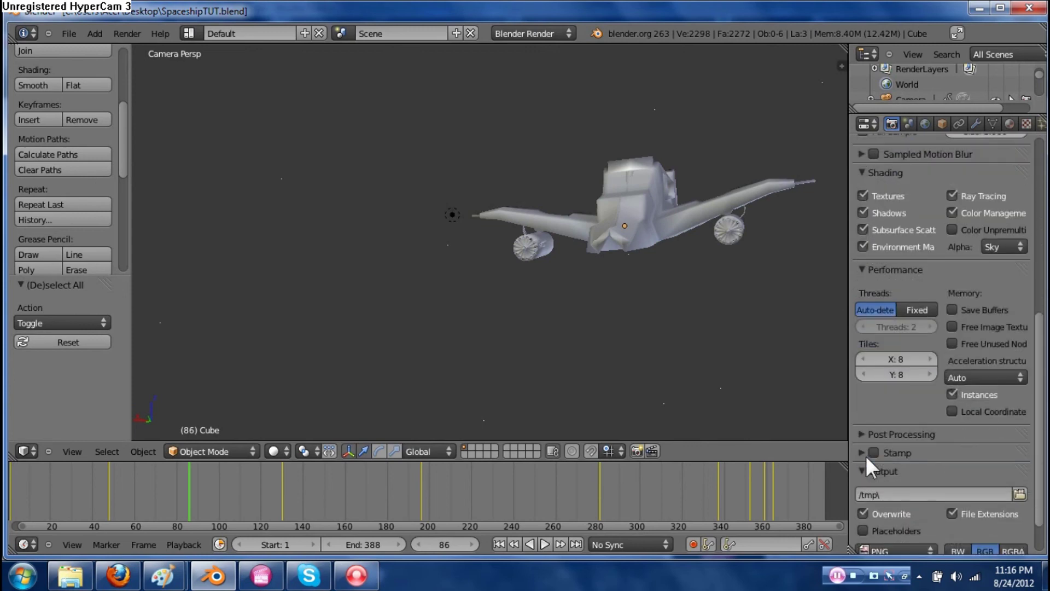
{"action": "left_click", "coordinate": [856, 437]}
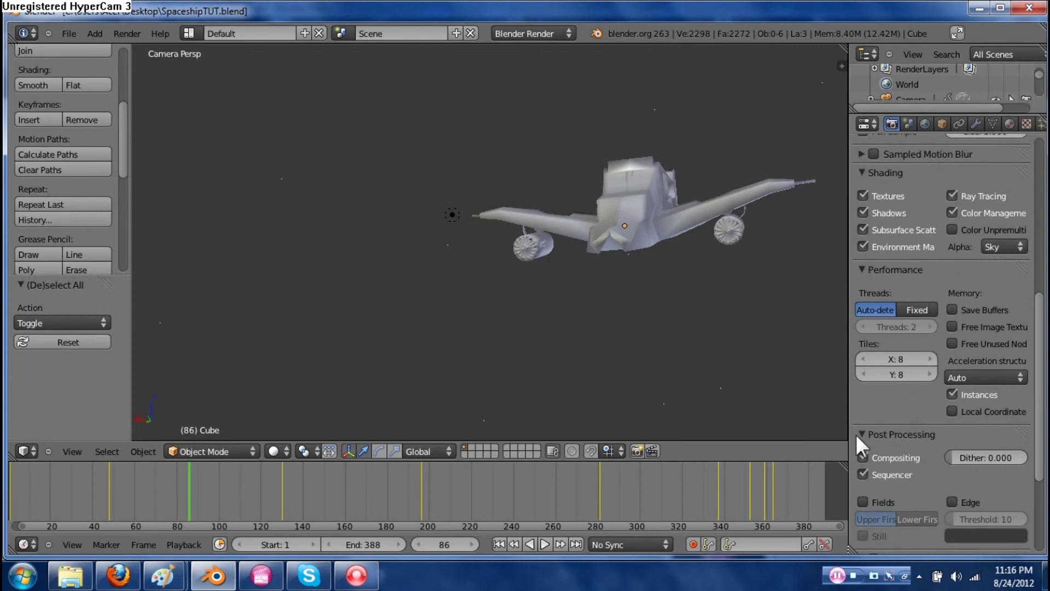
{"action": "left_click", "coordinate": [856, 435]}
{"action": "scroll", "coordinate": [875, 471], "scroll_direction": "down", "scroll_amount": 1}
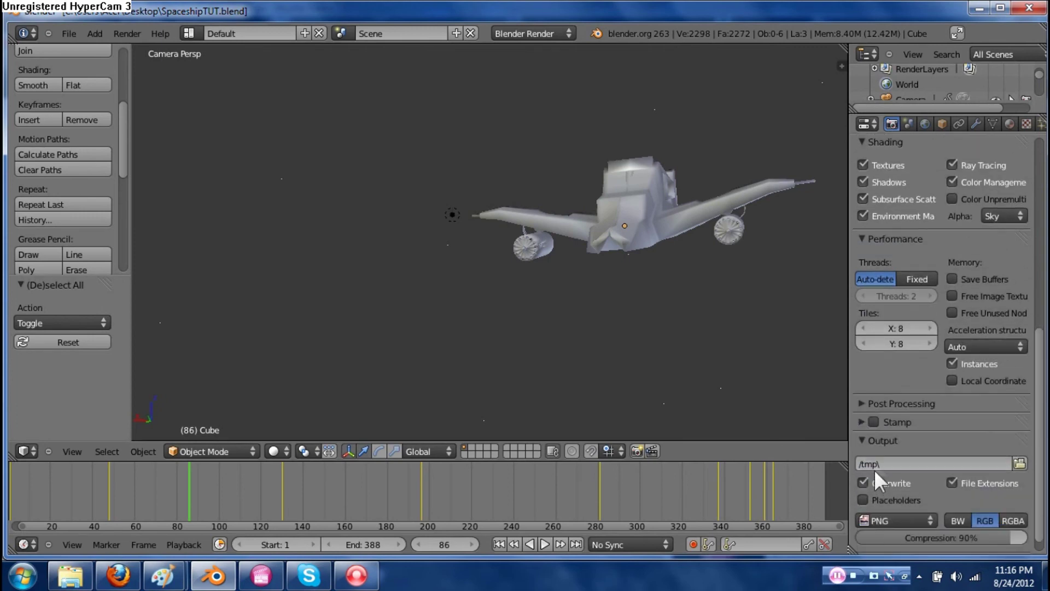
Set the render output location to the Desktop with the file name SpaceshipTUTRender1
{"action": "scroll", "coordinate": [869, 443], "scroll_direction": "down", "scroll_amount": 1}
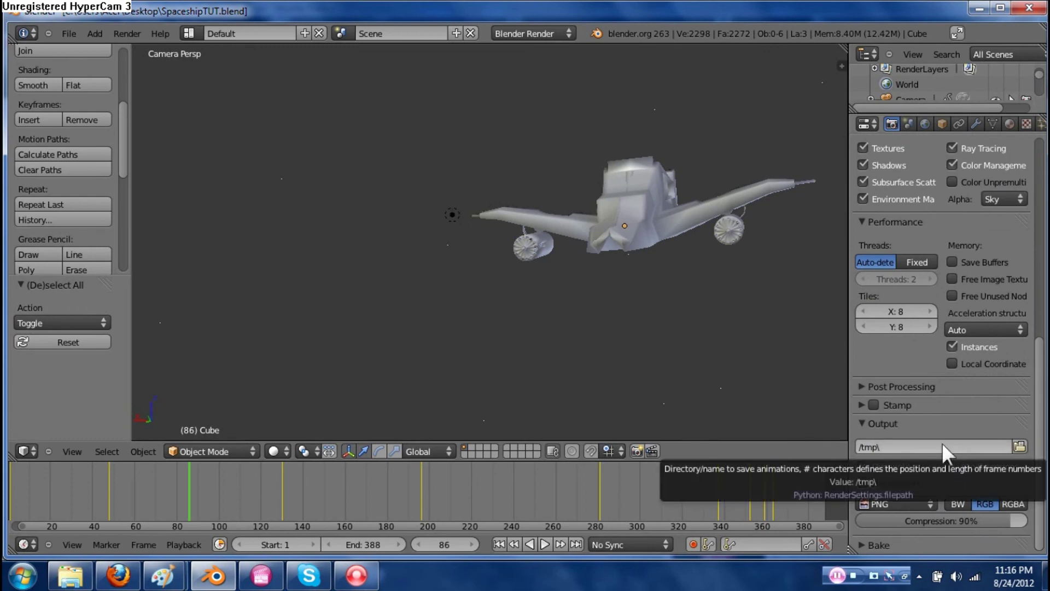
{"action": "left_click", "coordinate": [1017, 446]}
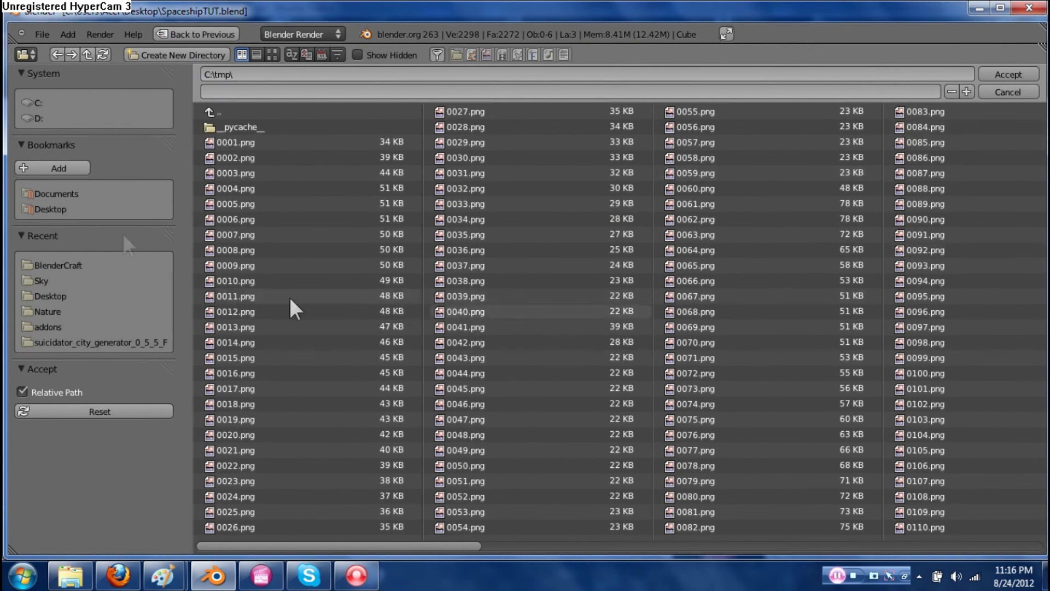
{"action": "left_click", "coordinate": [63, 208]}
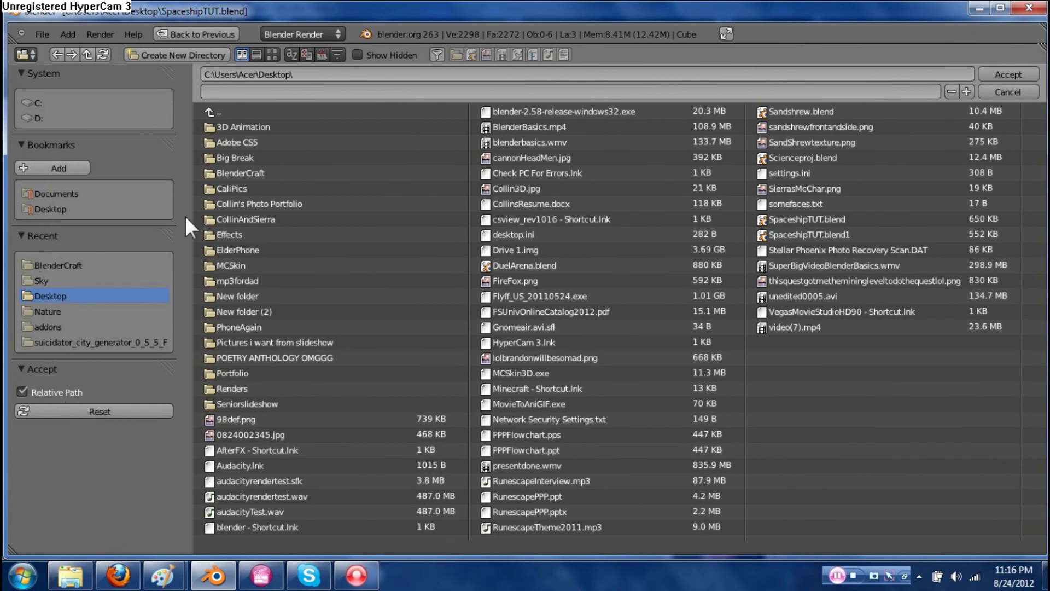
{"action": "left_click", "coordinate": [300, 89]}
{"action": "type", "text": "SpaceshipTUTRender1"}
{"action": "left_click", "coordinate": [1007, 73]}
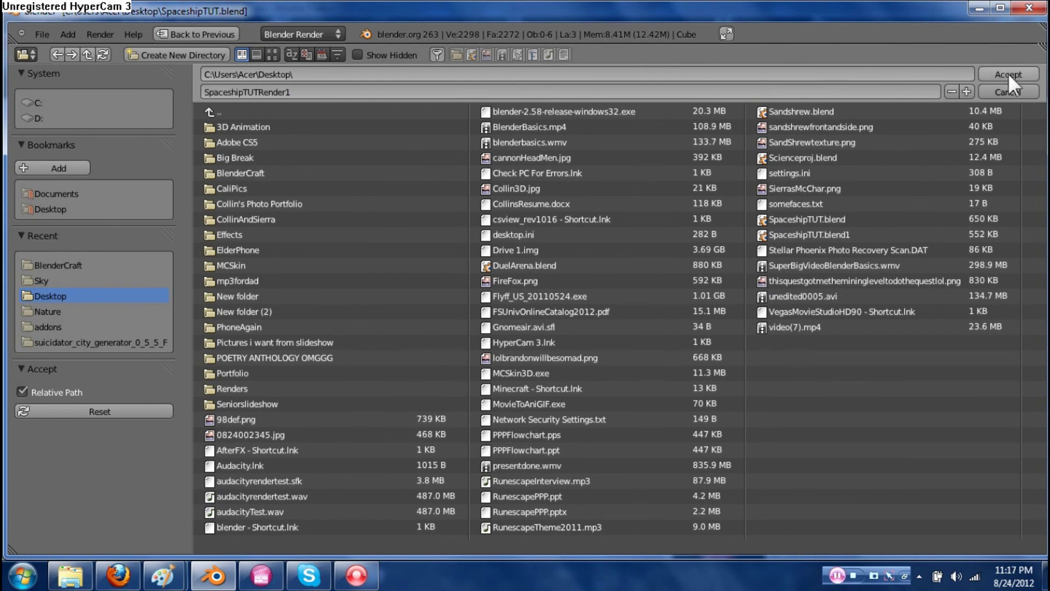
{"action": "left_click", "coordinate": [1008, 73]}
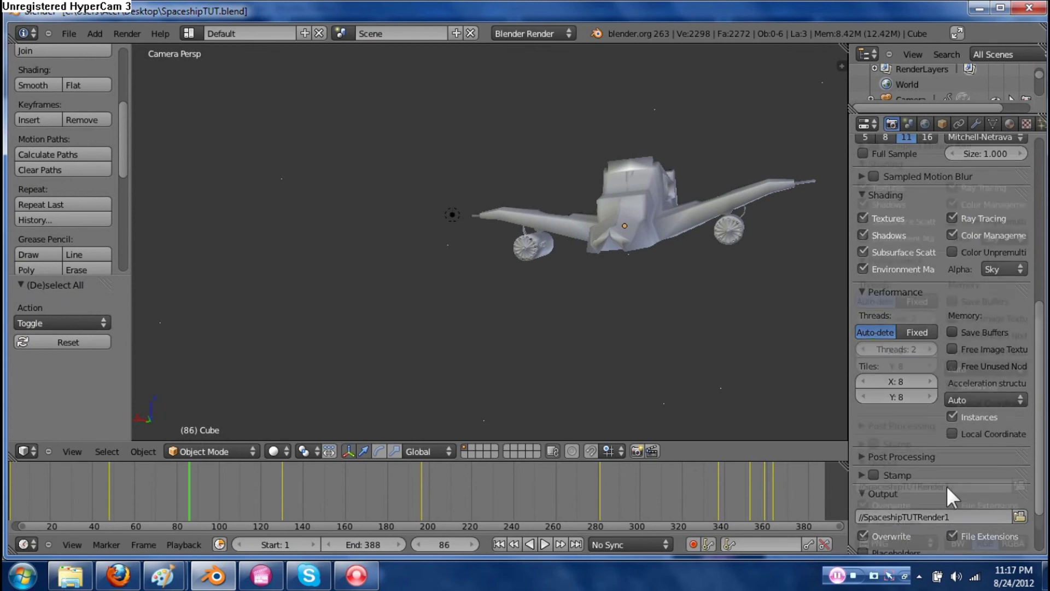
Set the render output file format to AVI Raw
{"action": "scroll", "coordinate": [947, 485], "scroll_direction": "down", "scroll_amount": 3}
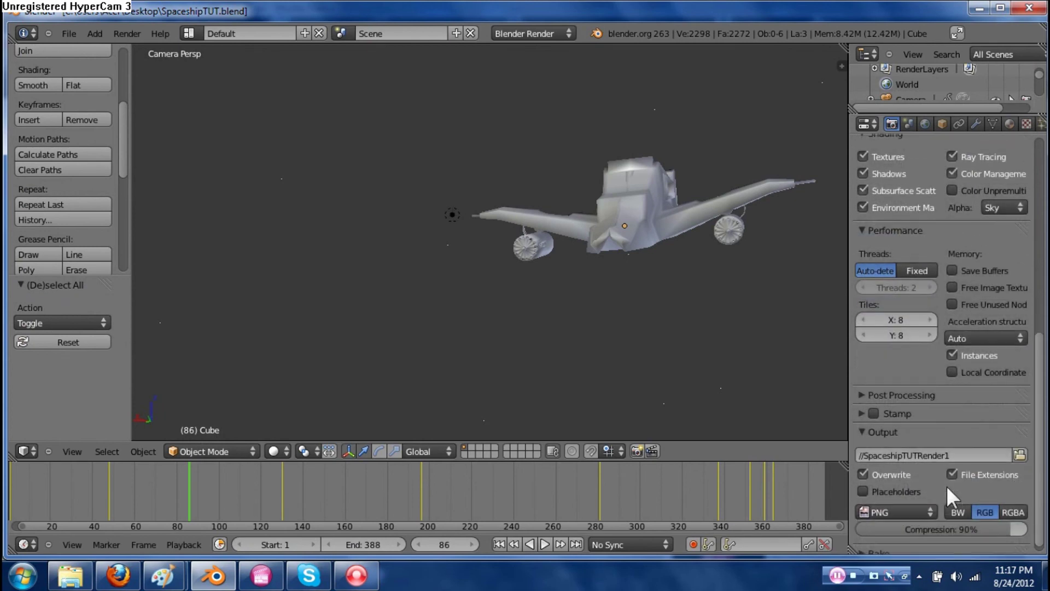
{"action": "scroll", "coordinate": [894, 490], "scroll_direction": "down", "scroll_amount": 1}
{"action": "left_click", "coordinate": [896, 501]}
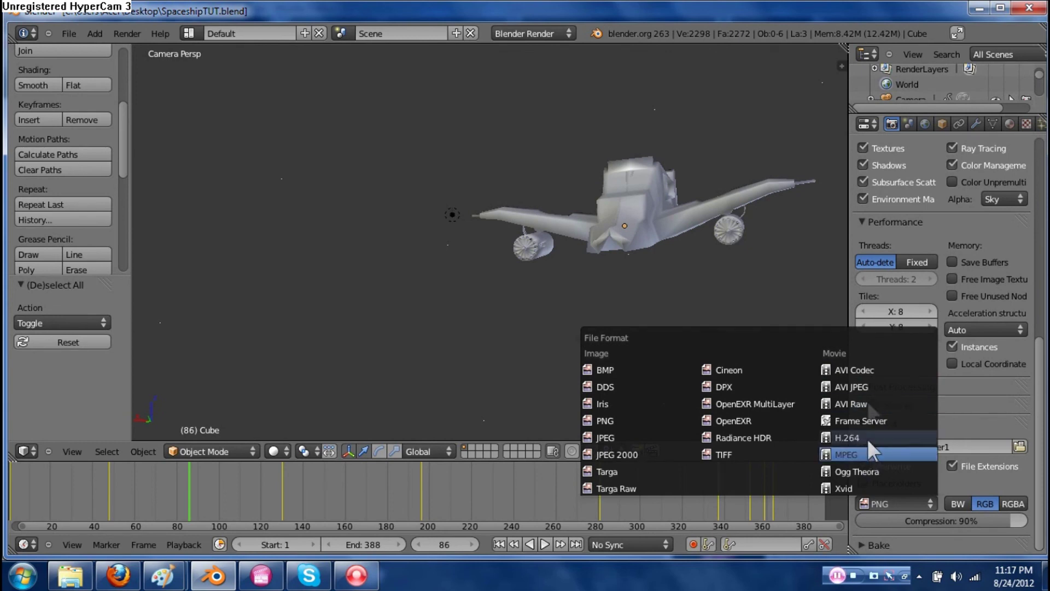
{"action": "left_click", "coordinate": [868, 405]}
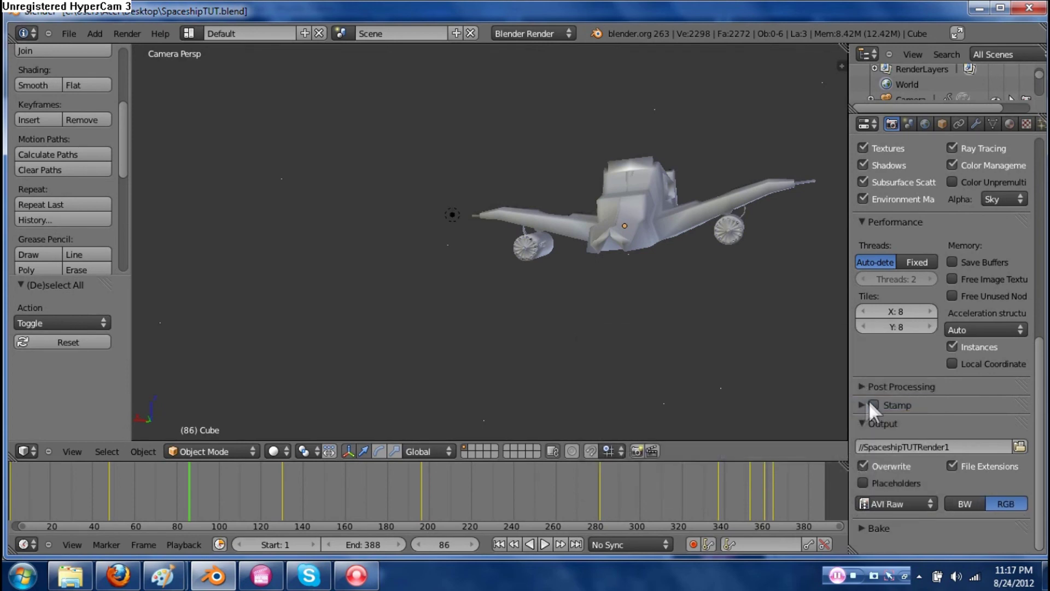
Check the bake options and the frame range, and start rendering the full animation of frames 1 to 388
{"action": "left_click", "coordinate": [862, 528]}
{"action": "scroll", "coordinate": [908, 480], "scroll_direction": "down", "scroll_amount": 4}
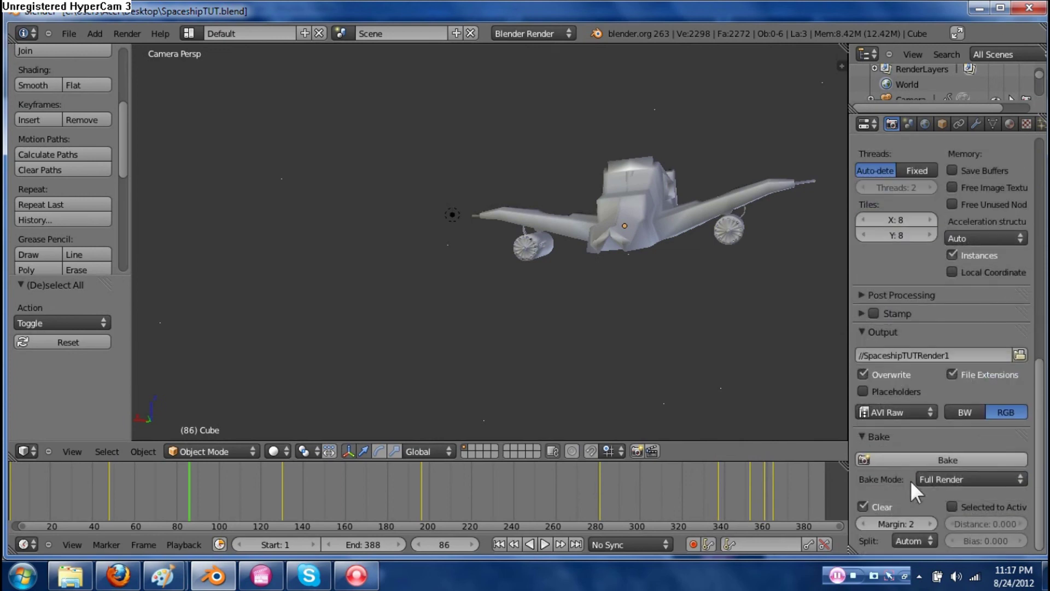
{"action": "scroll", "coordinate": [910, 480], "scroll_direction": "up", "scroll_amount": 15}
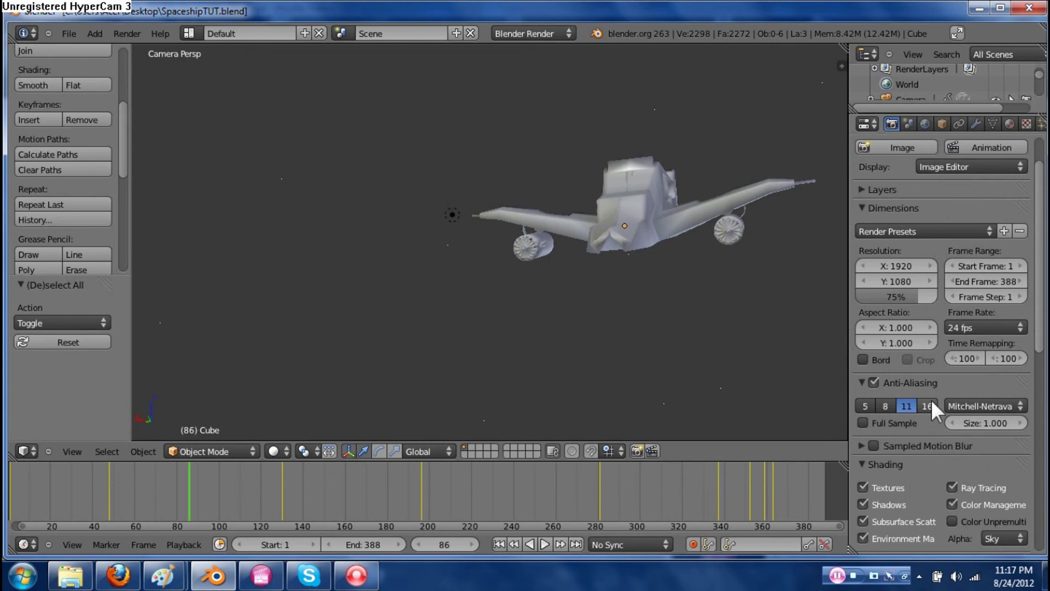
{"action": "scroll", "coordinate": [962, 448], "scroll_direction": "up", "scroll_amount": 2}
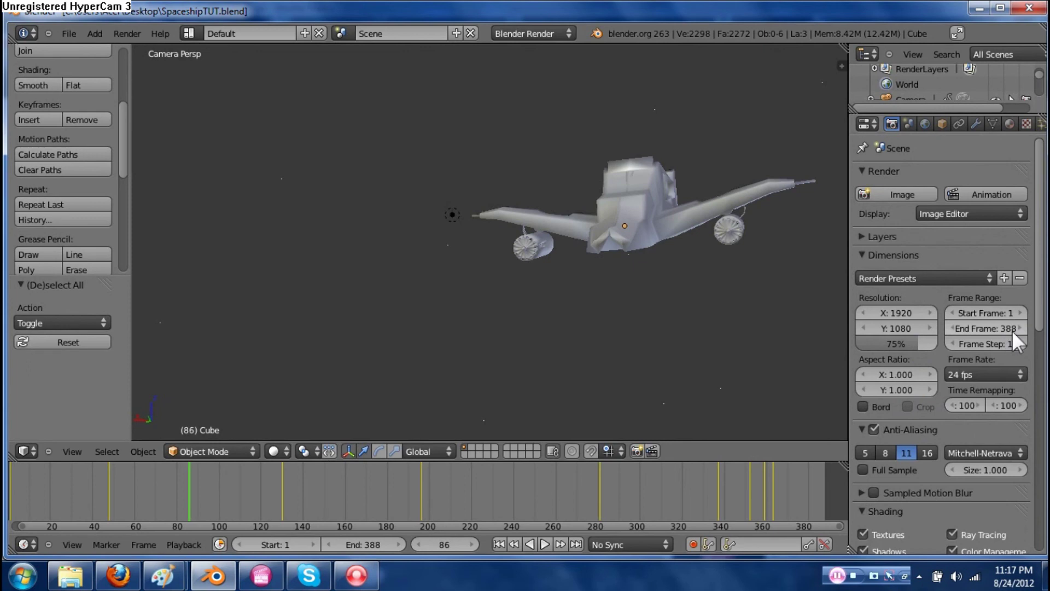
{"action": "left_click", "coordinate": [976, 193]}
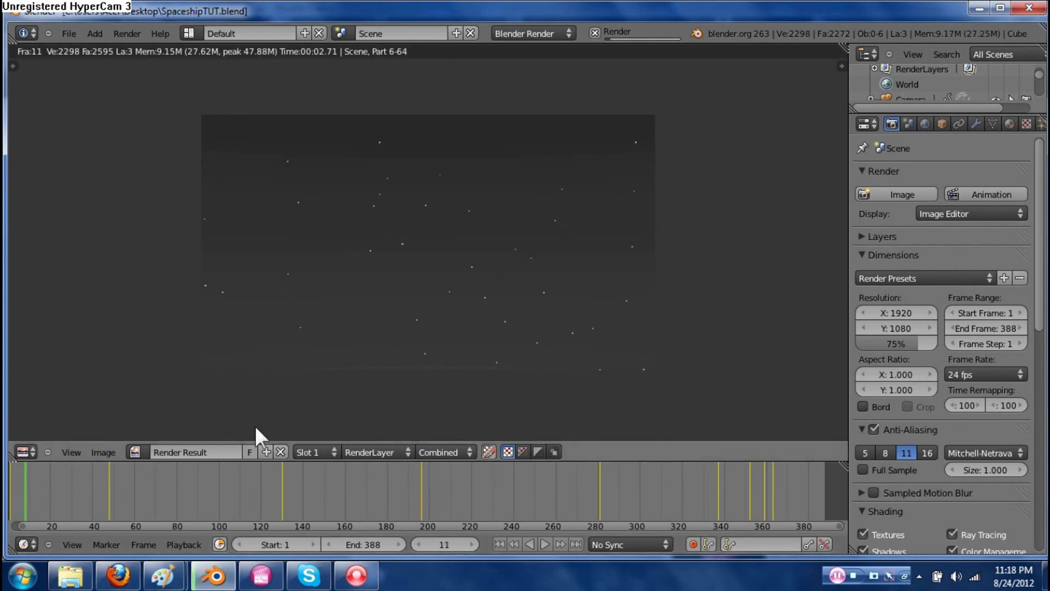
Peek at the Vegas Movie Studio window while the animation renders
{"action": "mouse_move", "coordinate": [253, 584]}
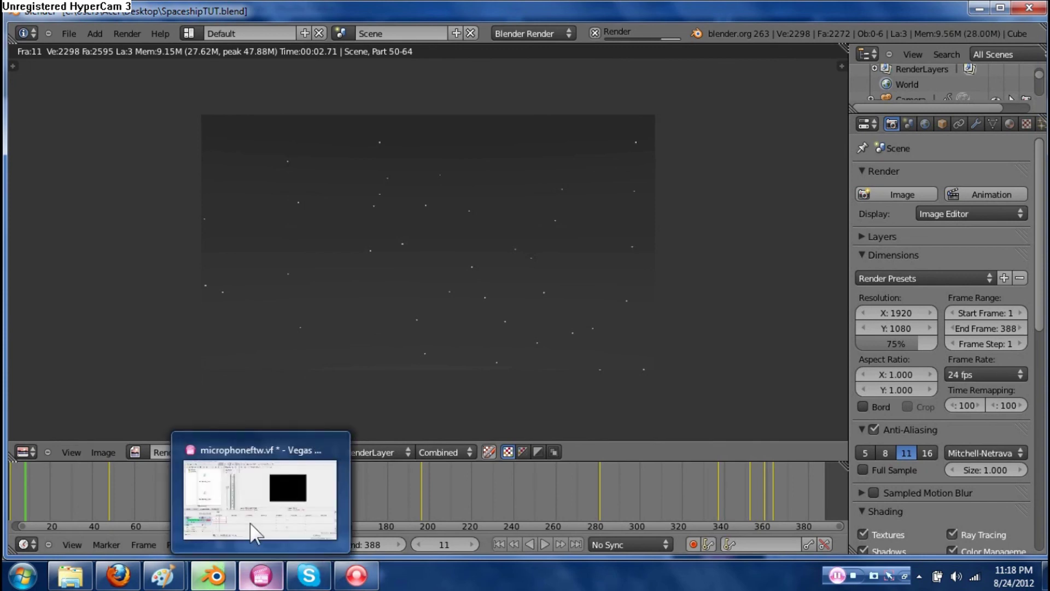
{"action": "mouse_move", "coordinate": [252, 507]}
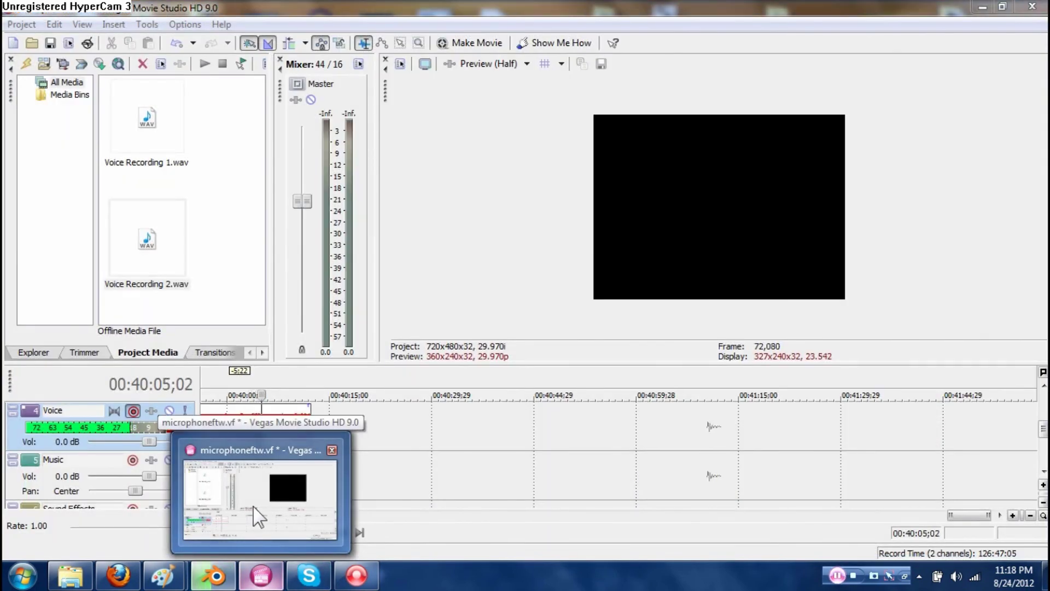